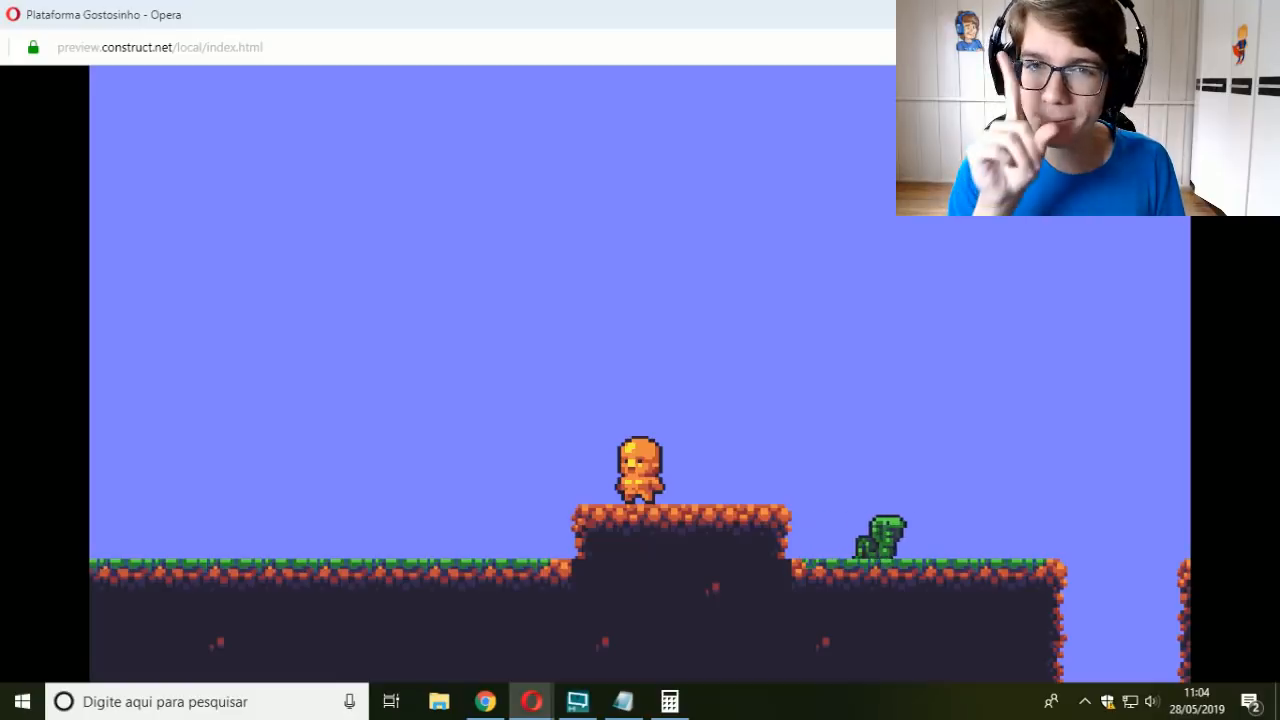
key("Left")
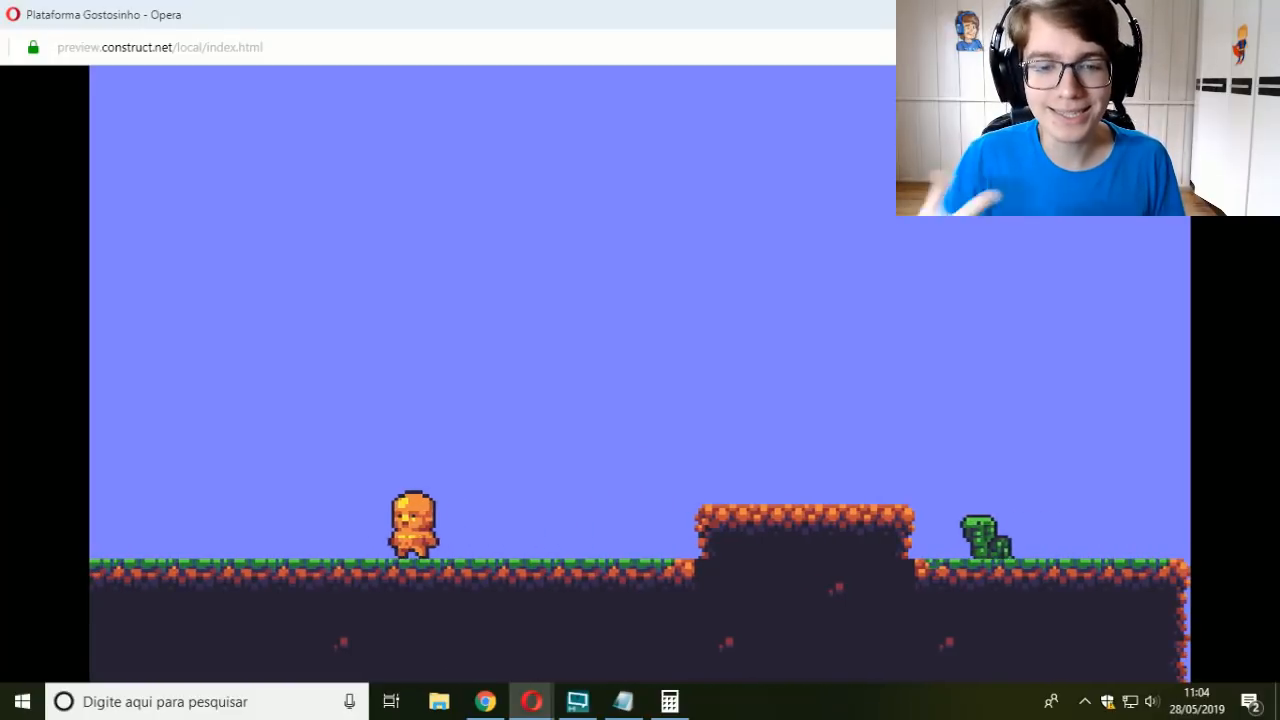
key("Right")
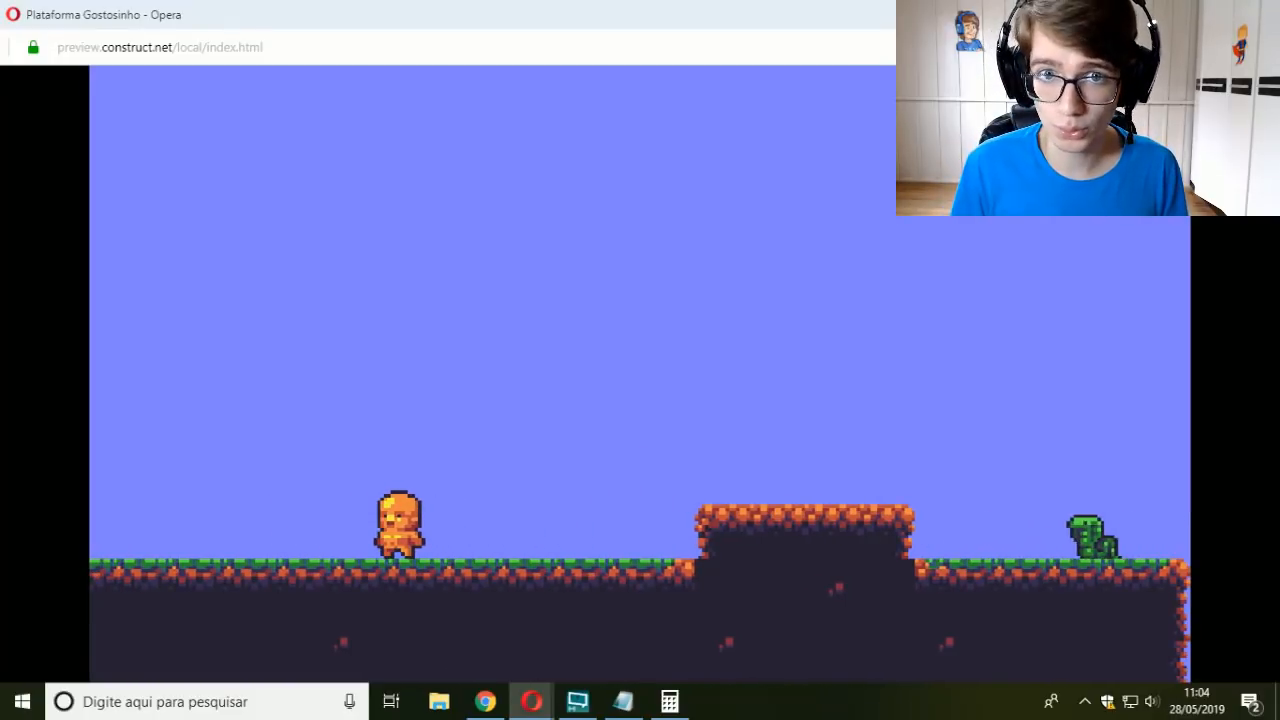
key("Left")
key("Right")
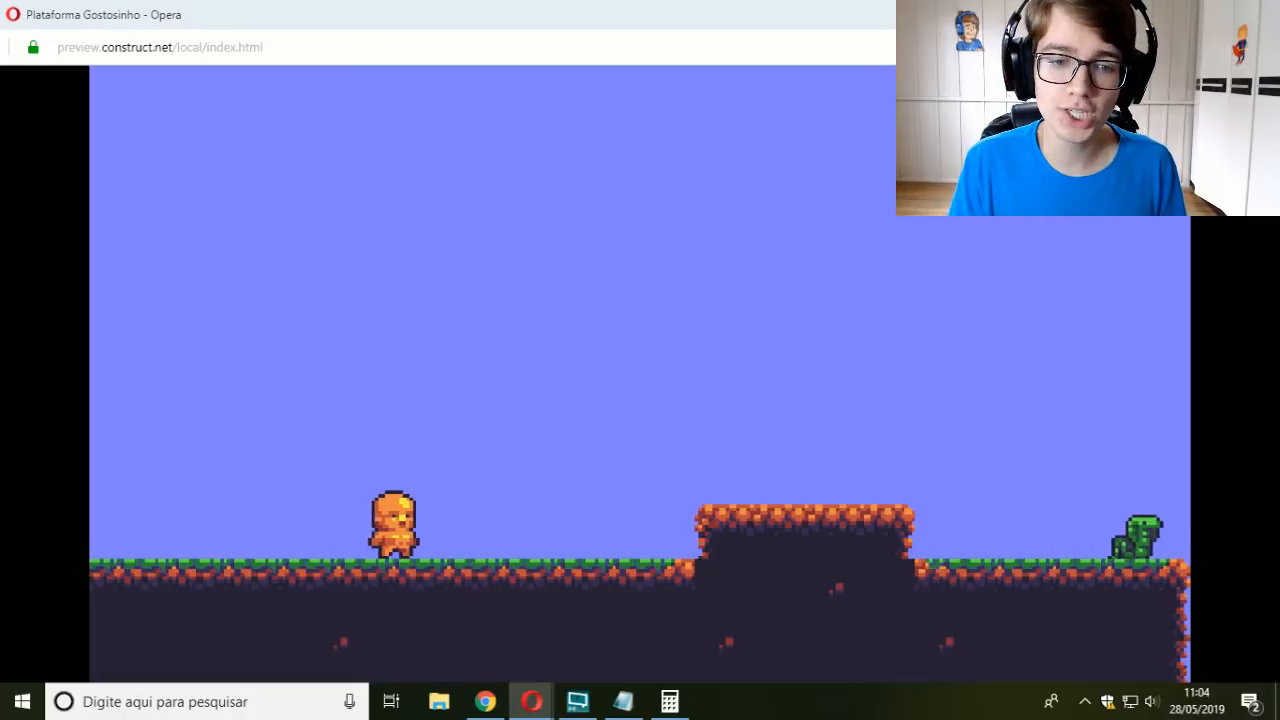
key("Left")
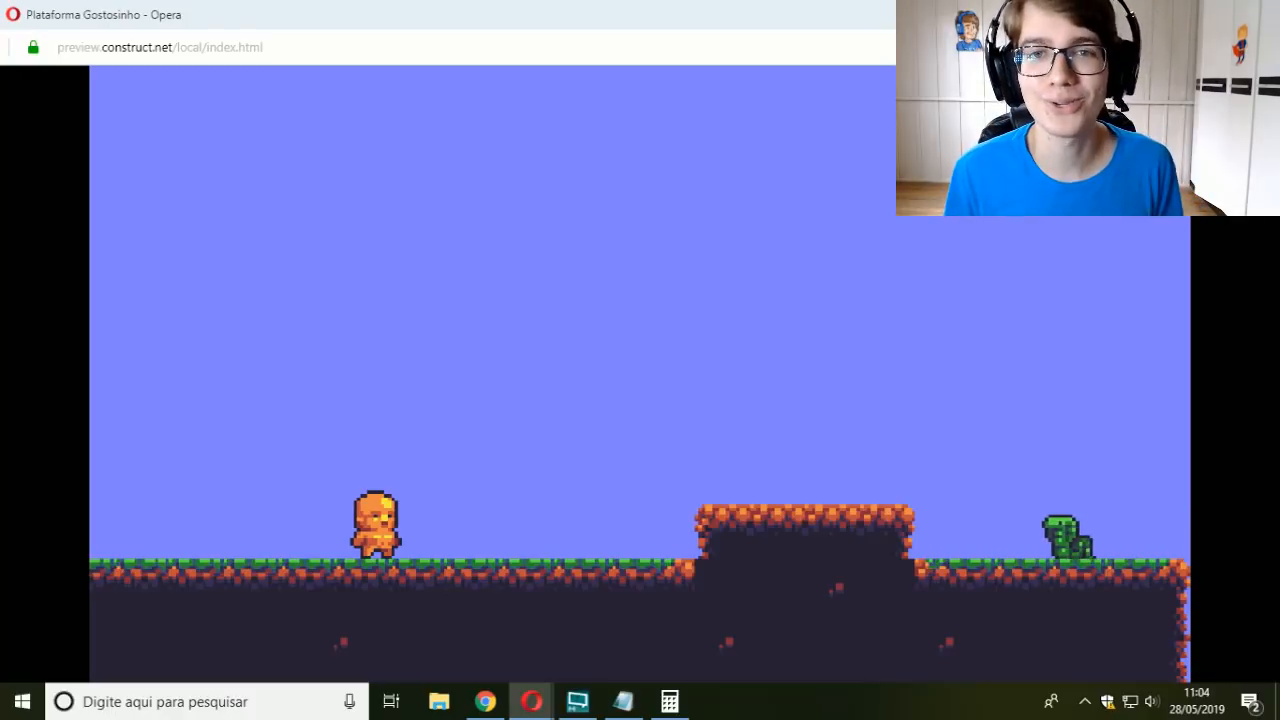
key("Left")
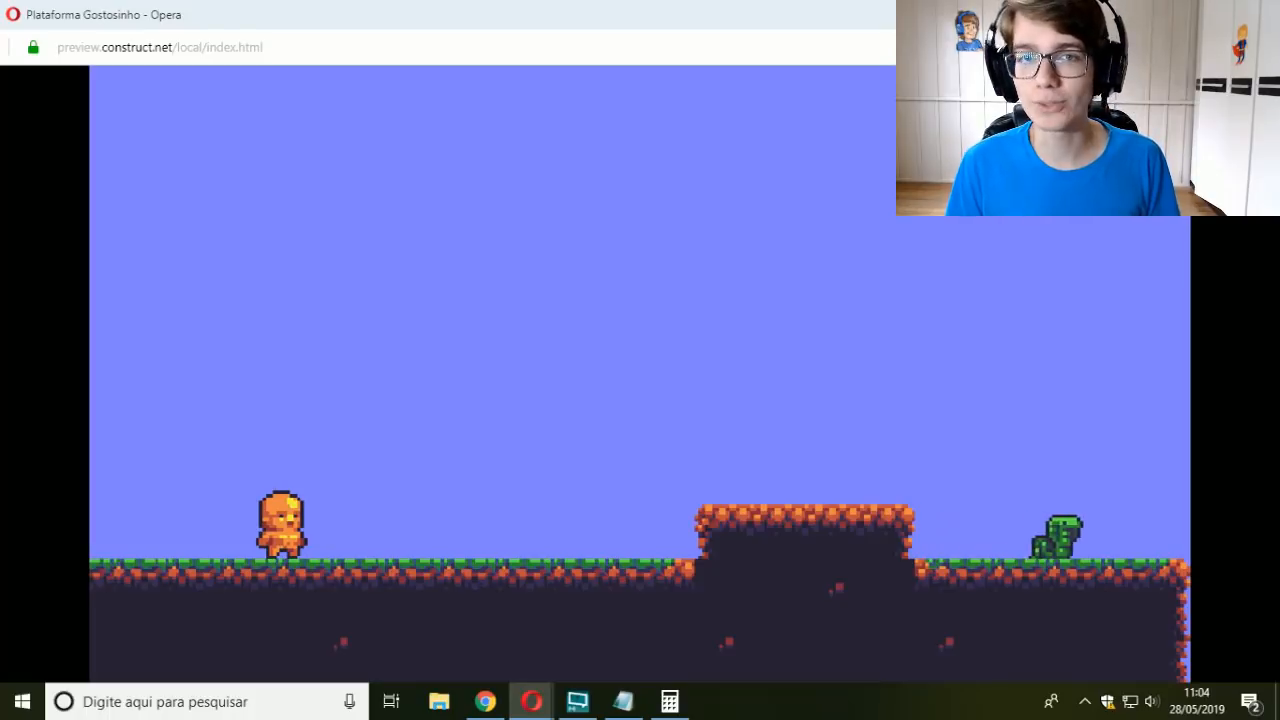
key("Right")
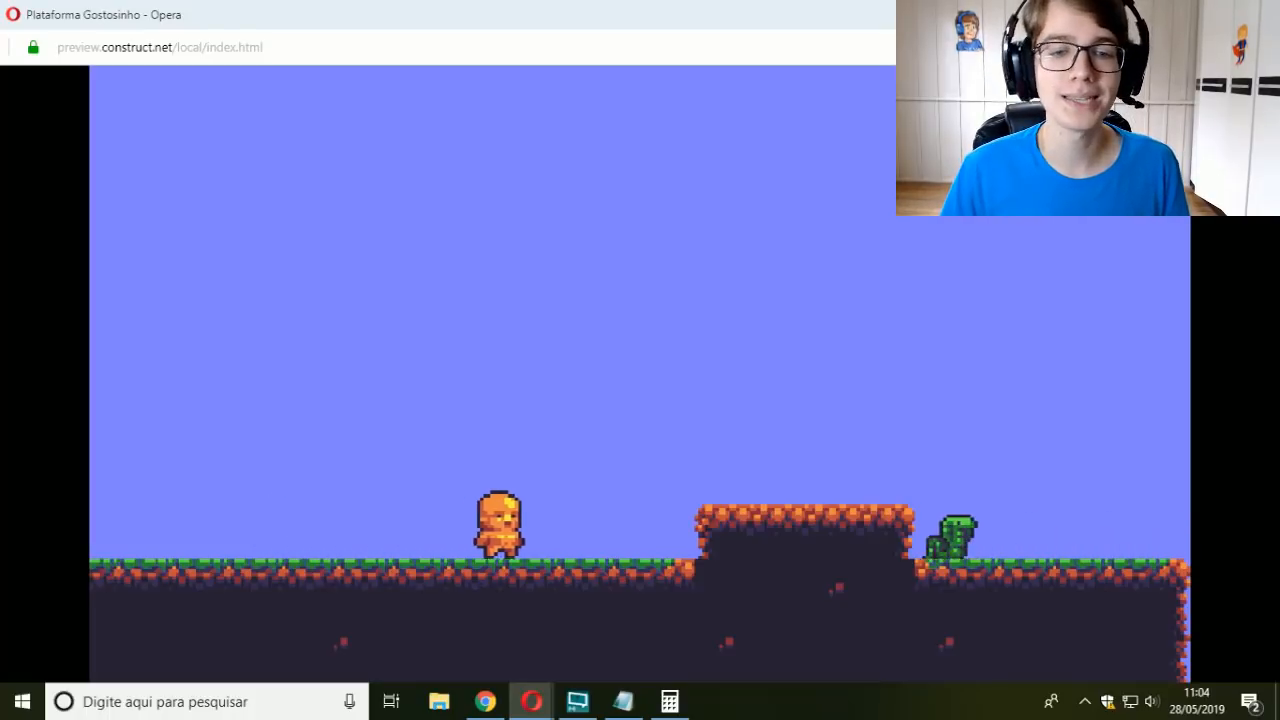
key("Left")
key("Right")
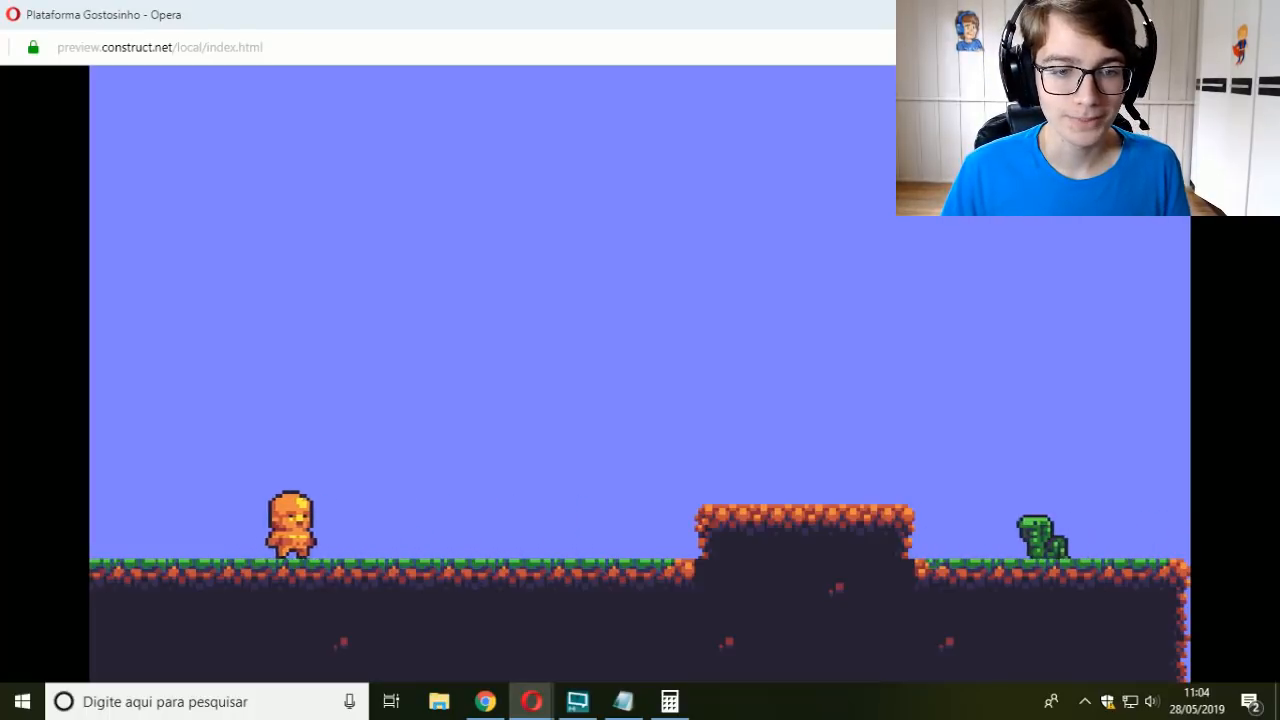
key("Left")
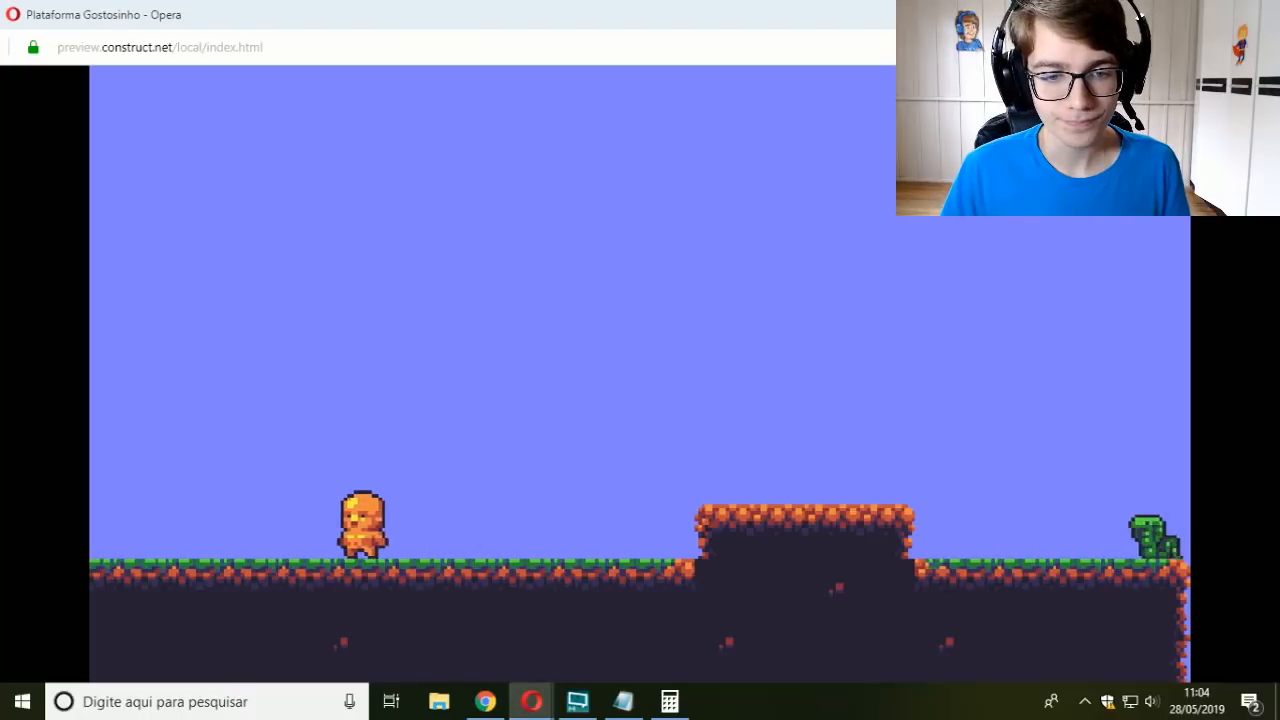
key("Right")
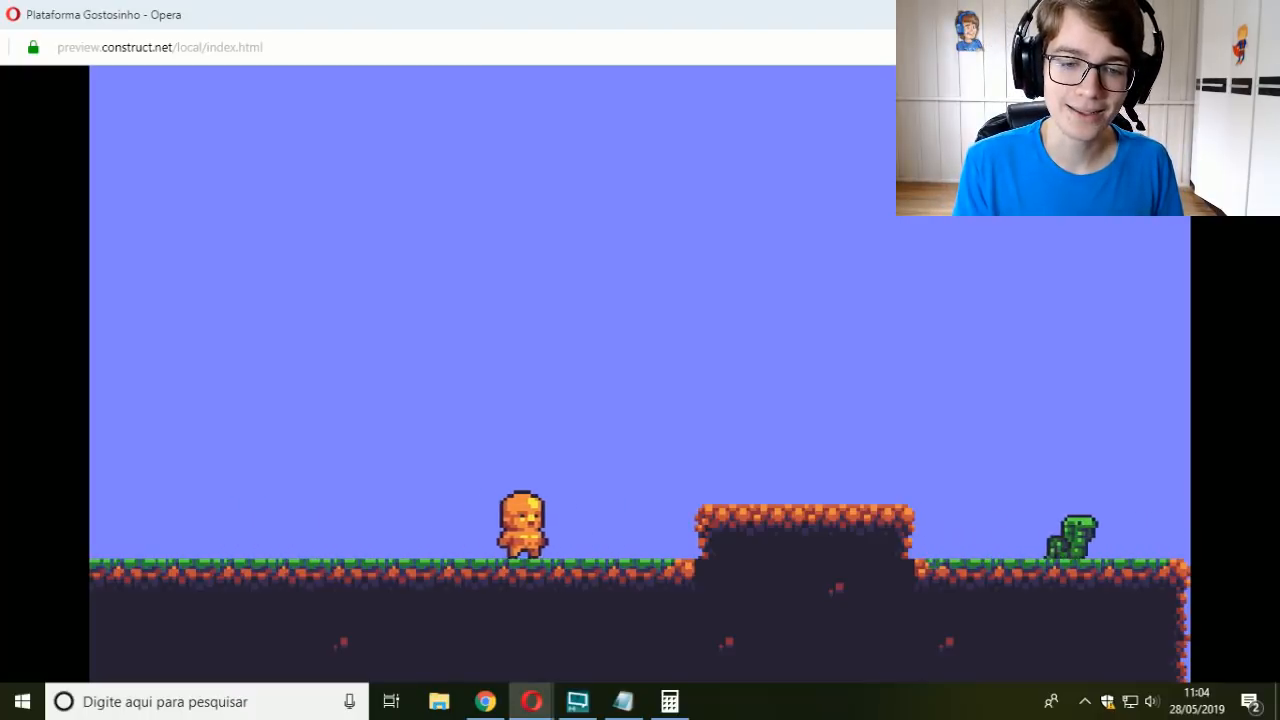
key("Left")
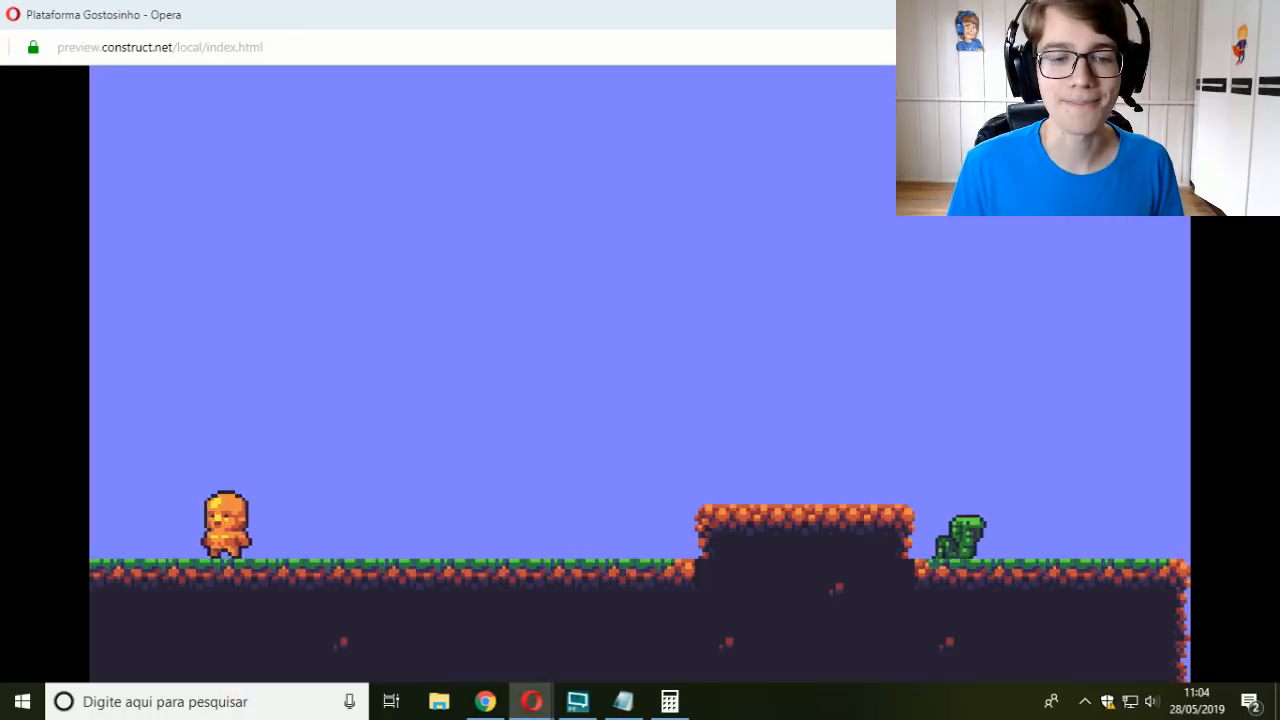
key("Right")
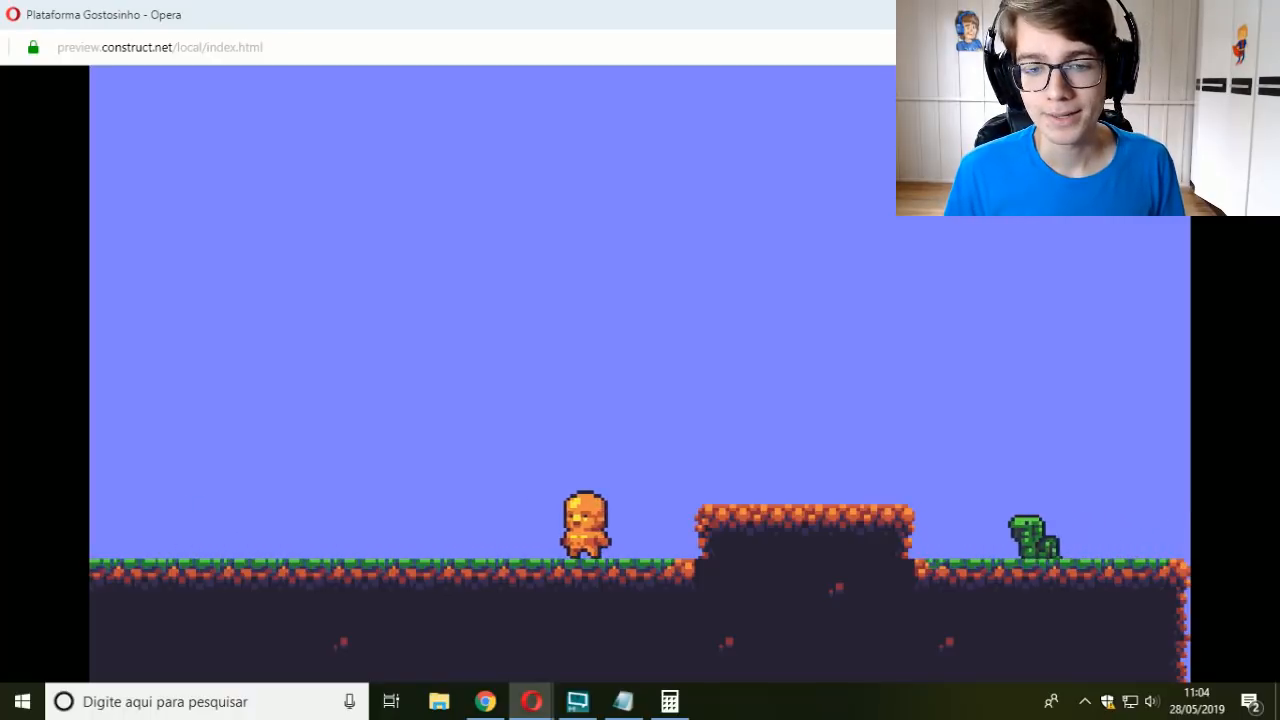
key("Left")
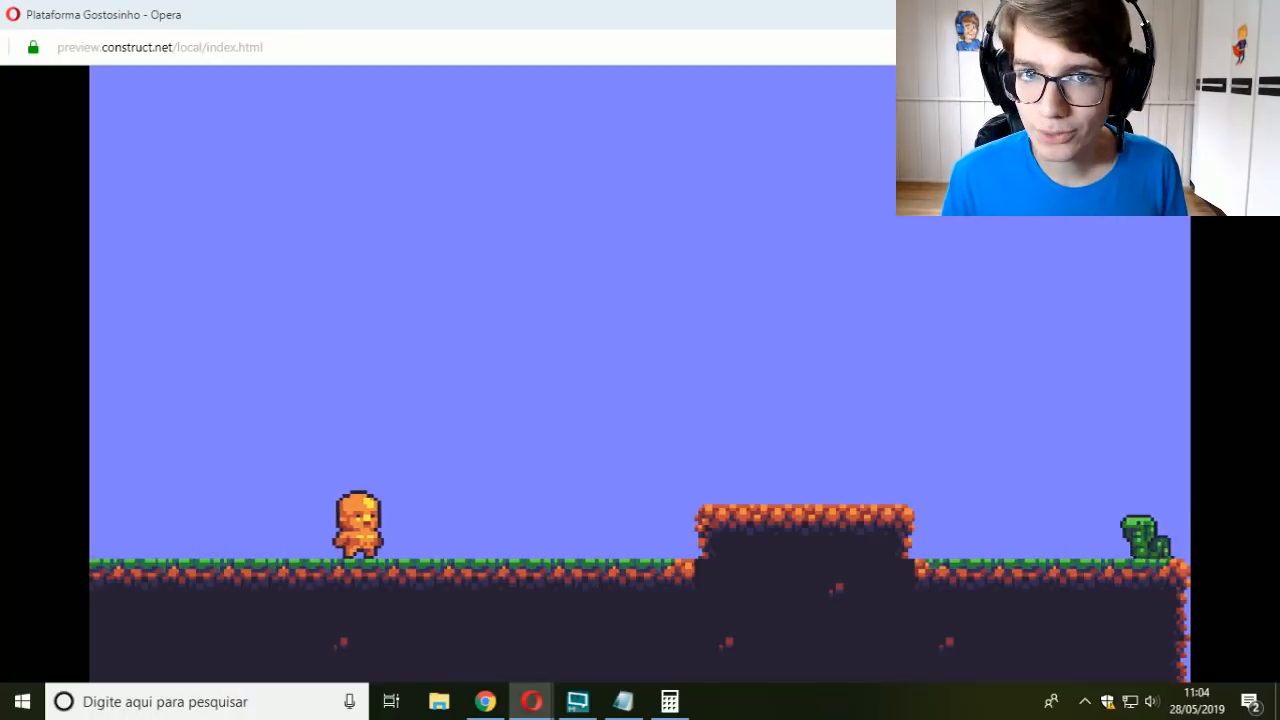
key("Left")
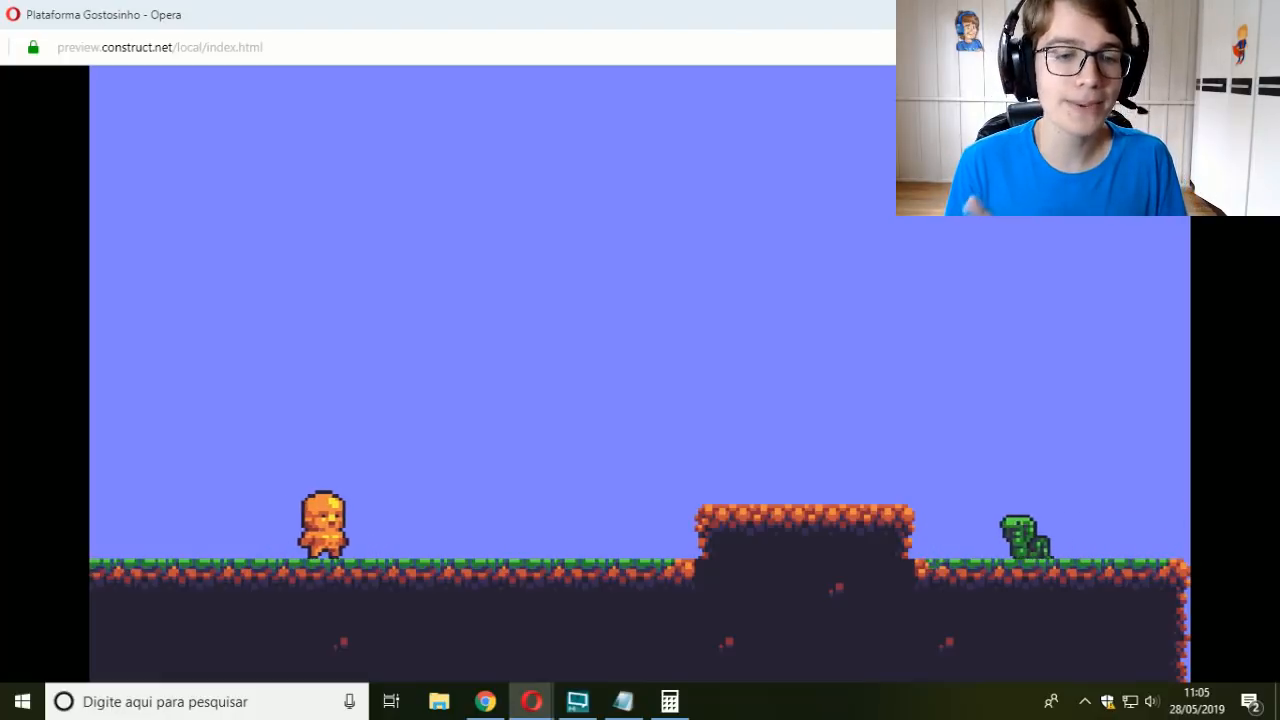
key("Right")
key("Left")
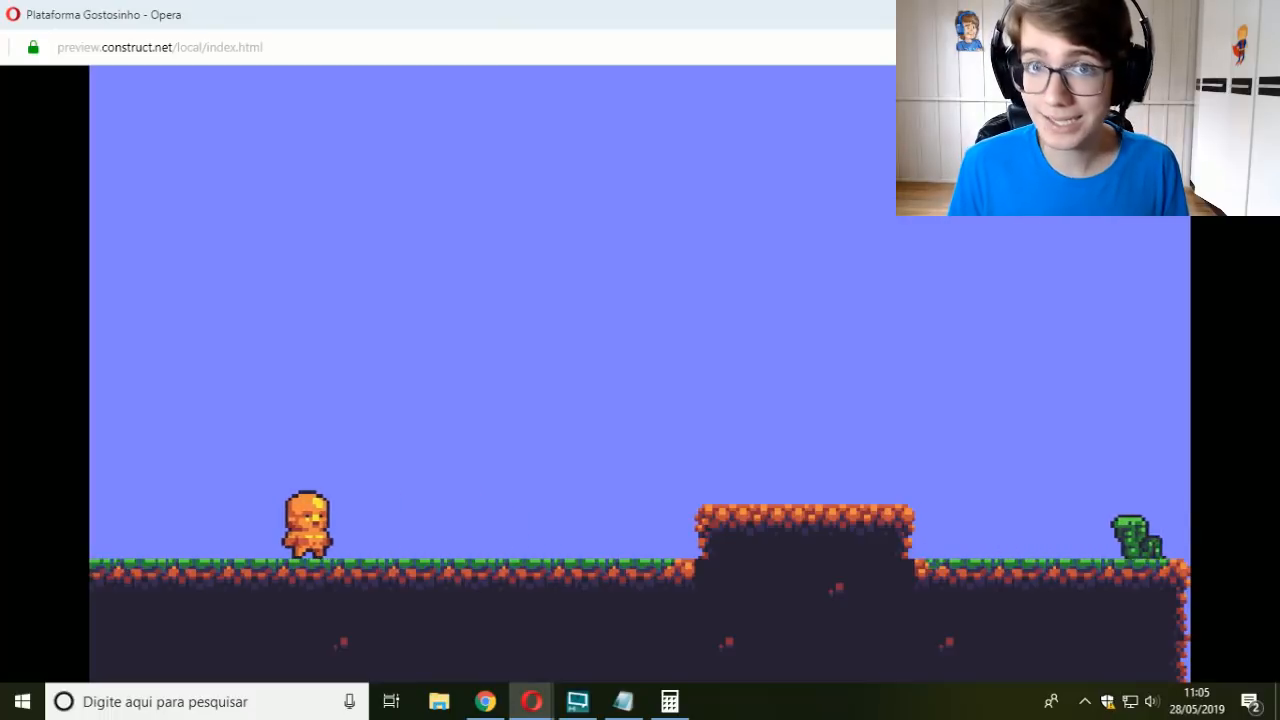
key("Right")
key("Left")
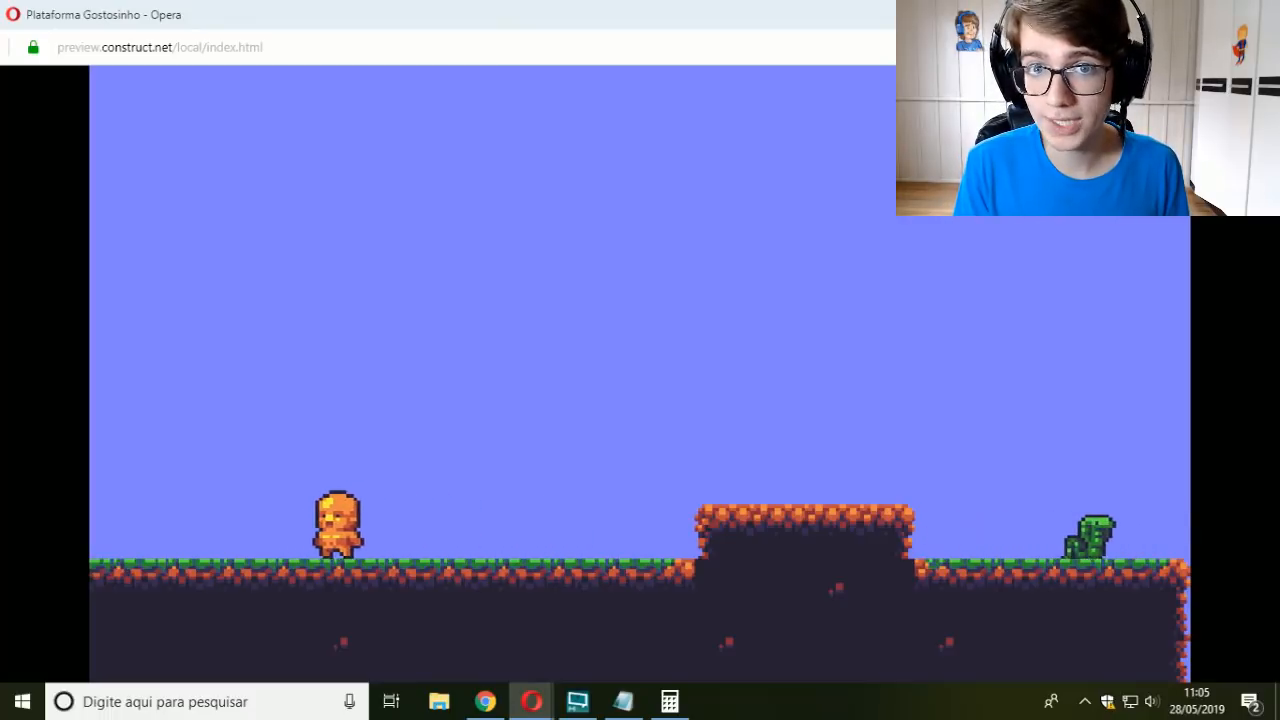
key("Right")
key("Left")
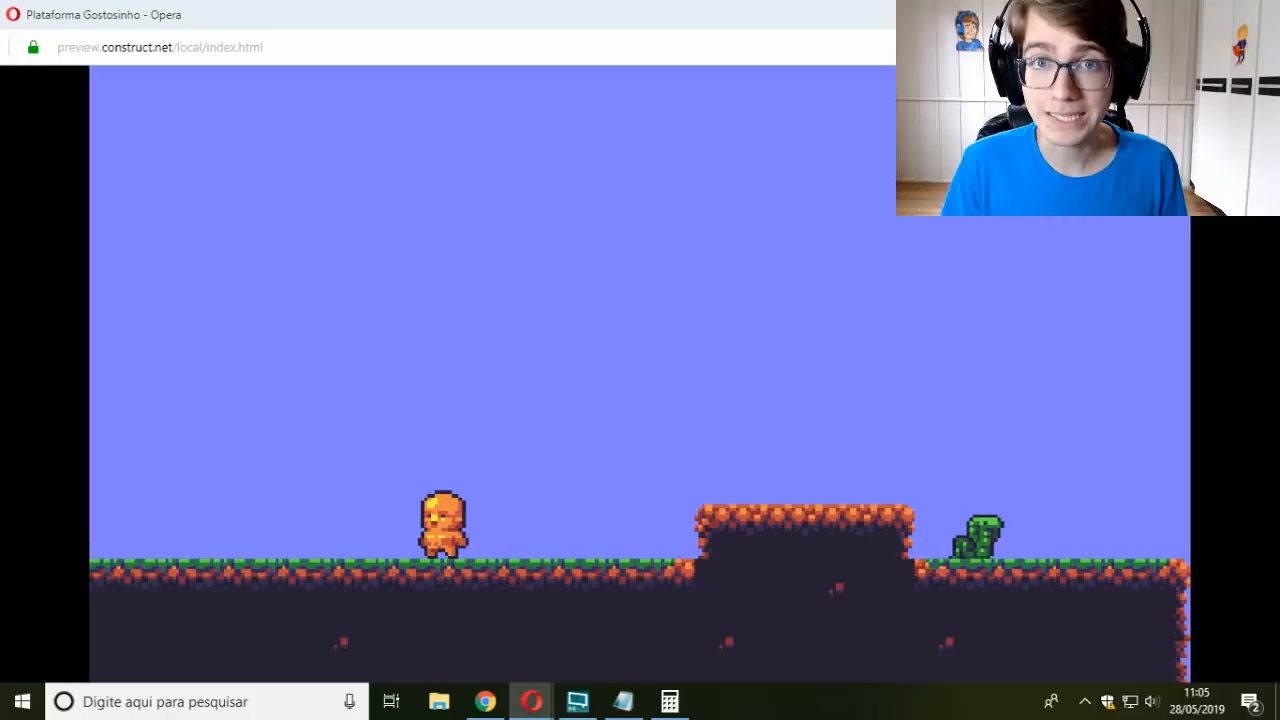
key("Right")
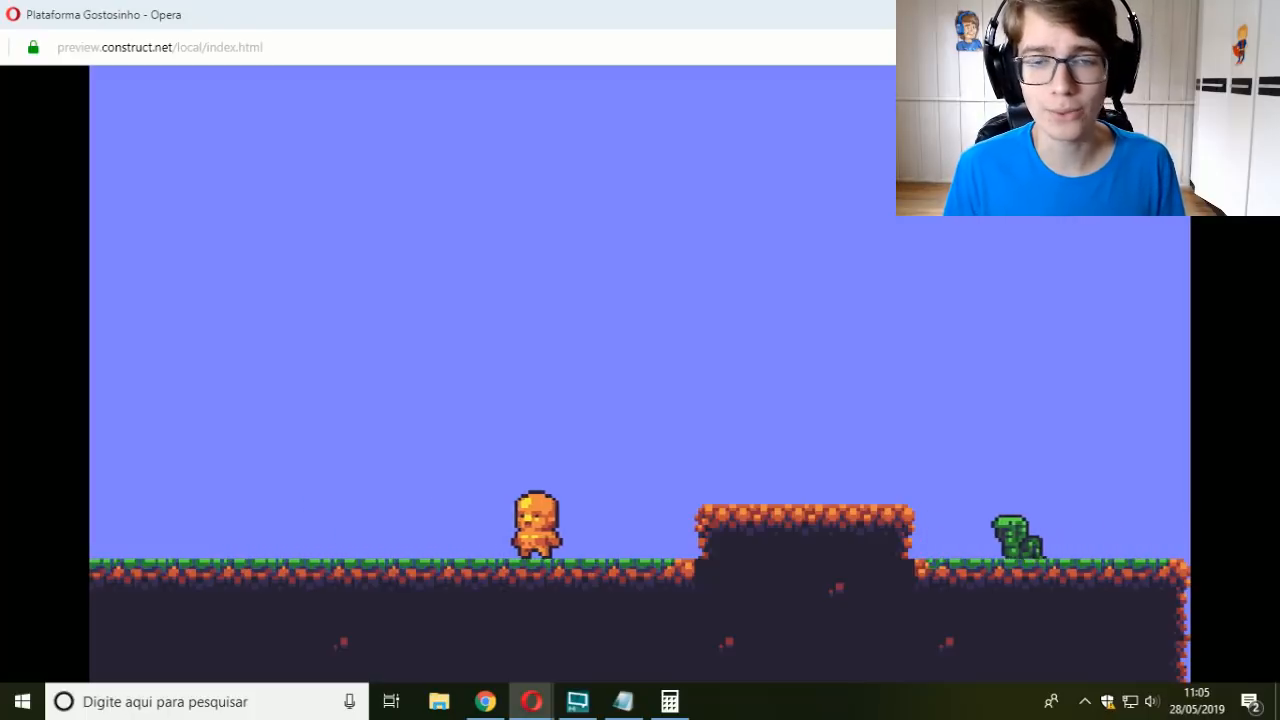
key("Left")
key("Right")
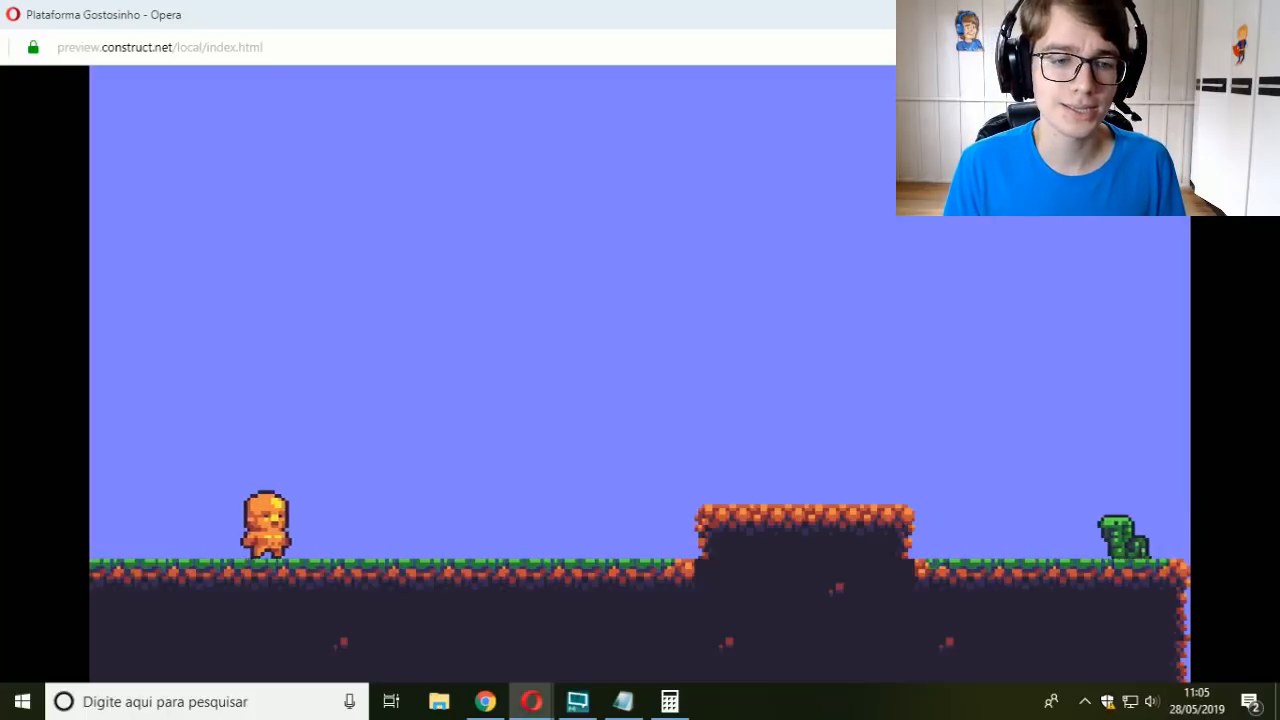
key("Left")
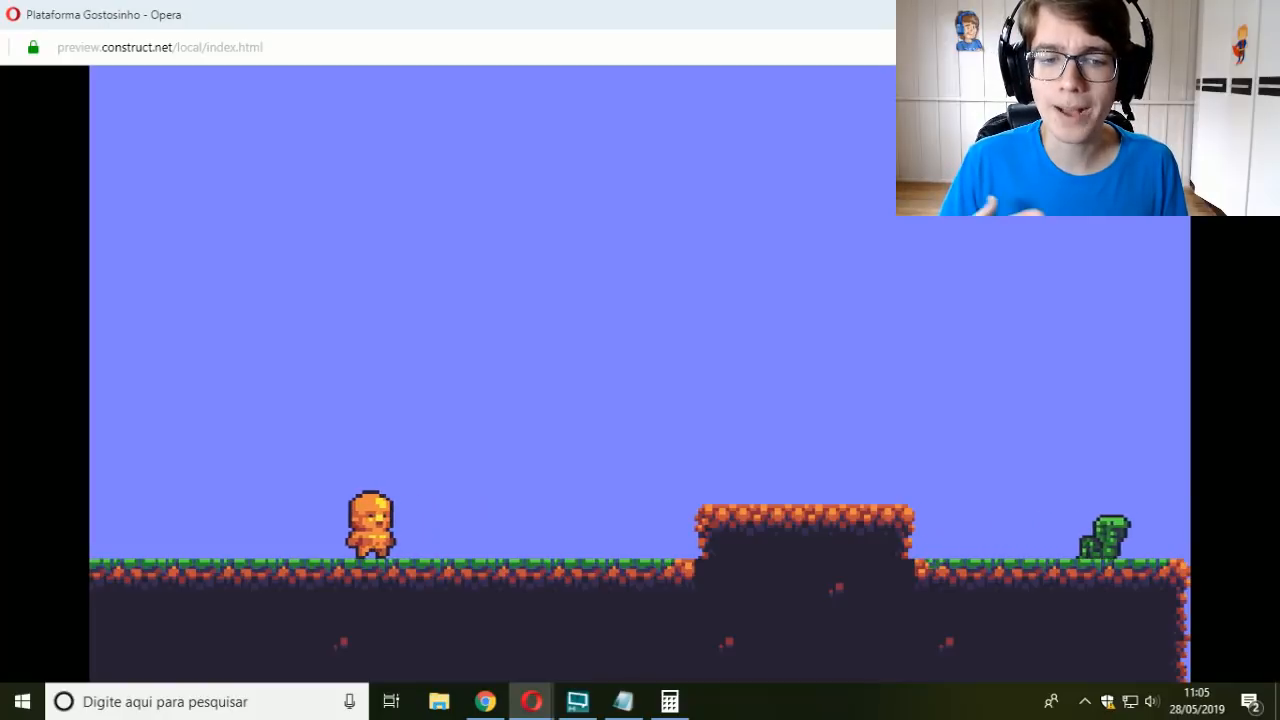
key("Right")
key("Left")
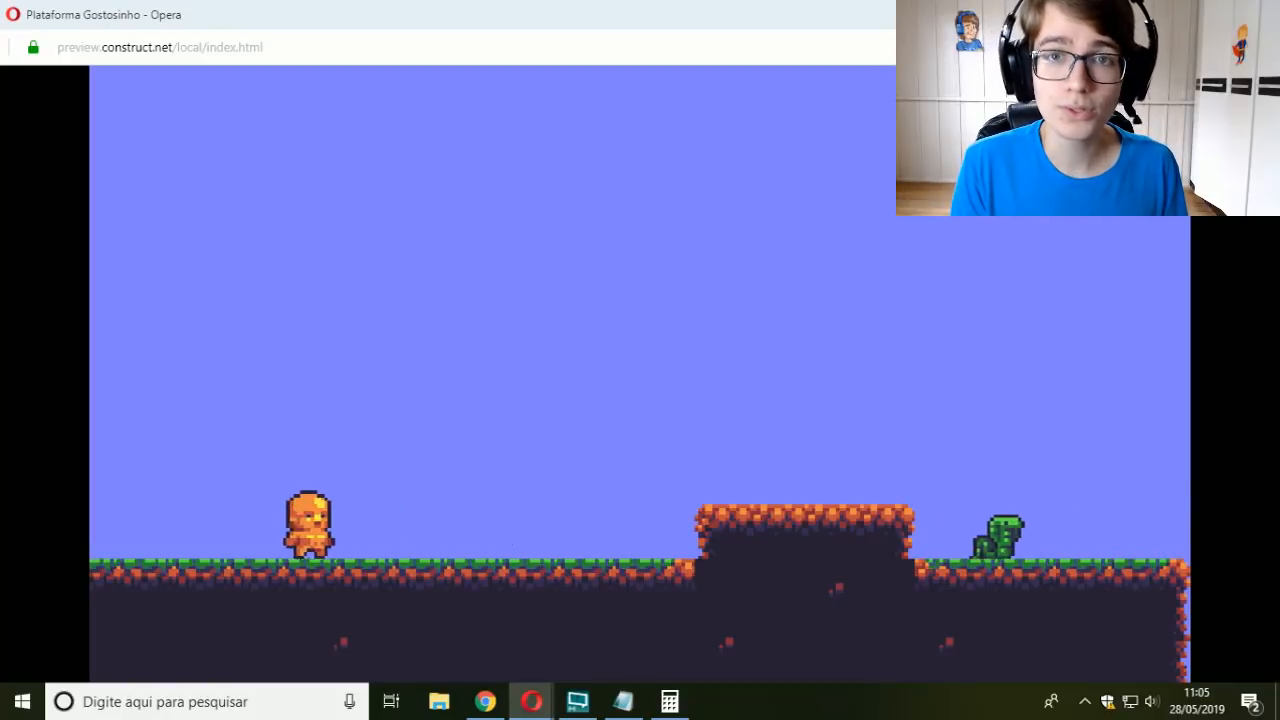
key("Right")
key("Left")
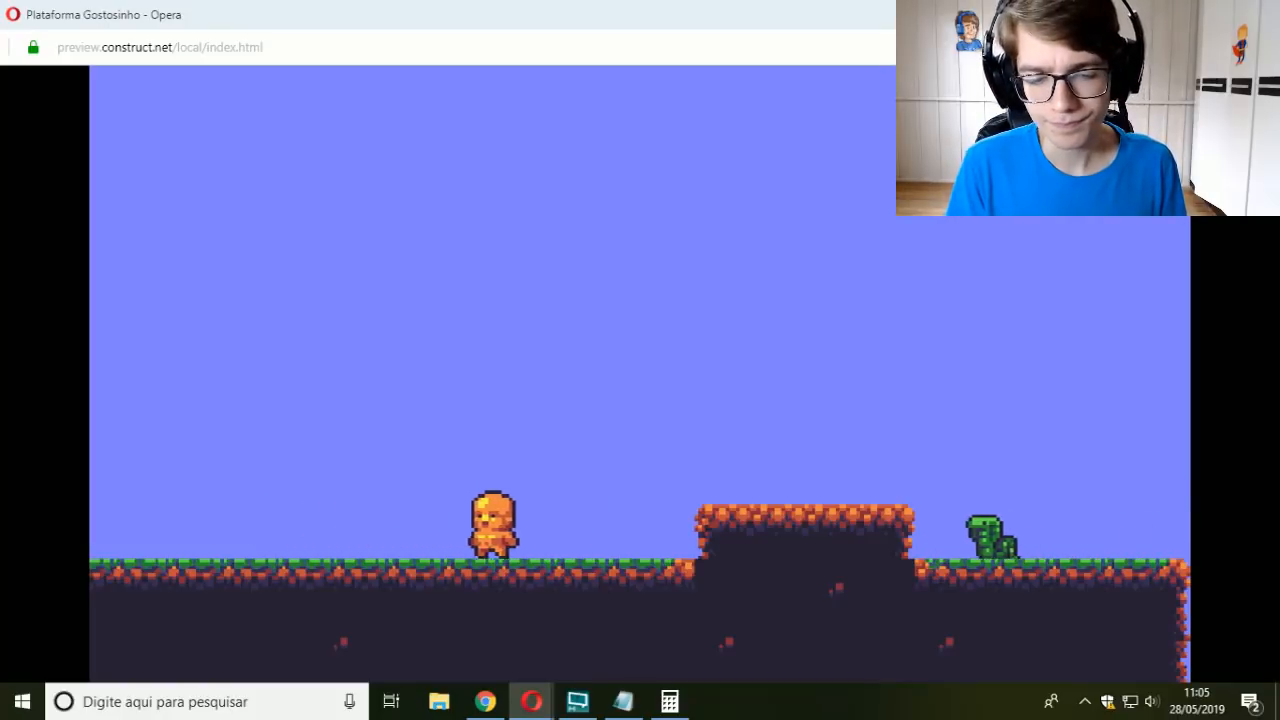
key("Right")
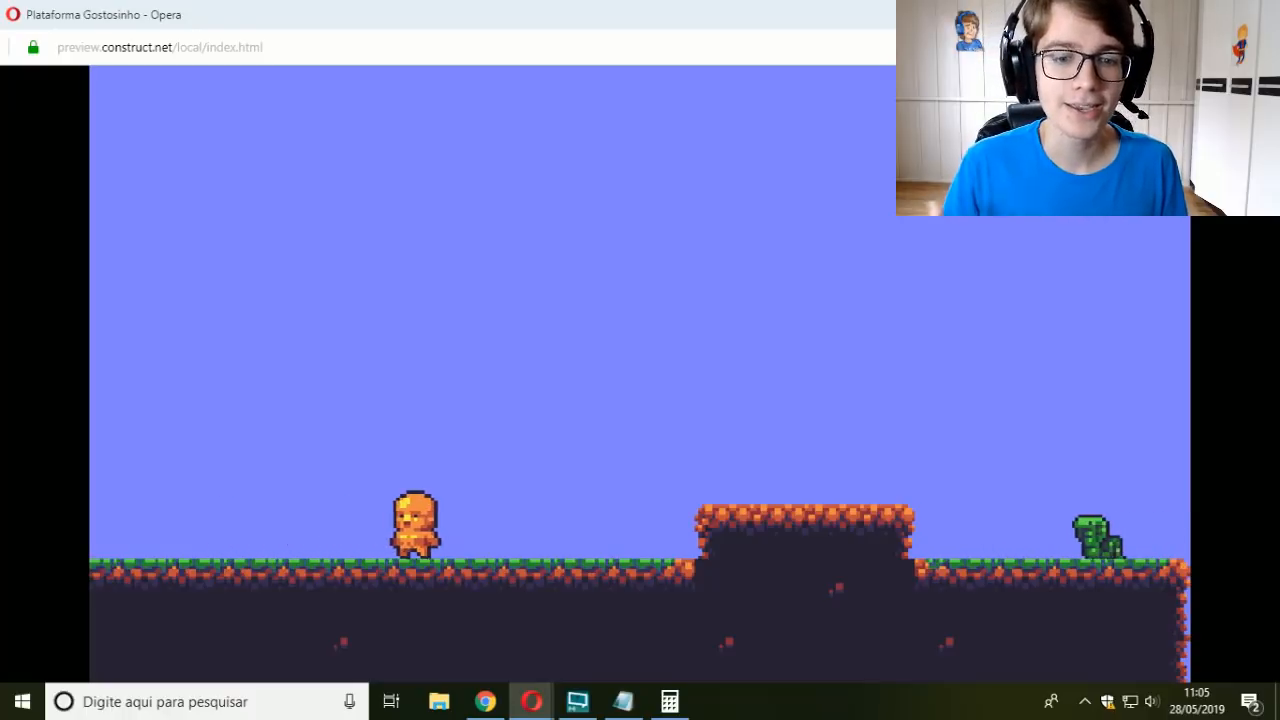
key("Left")
key("Right")
key("Left")
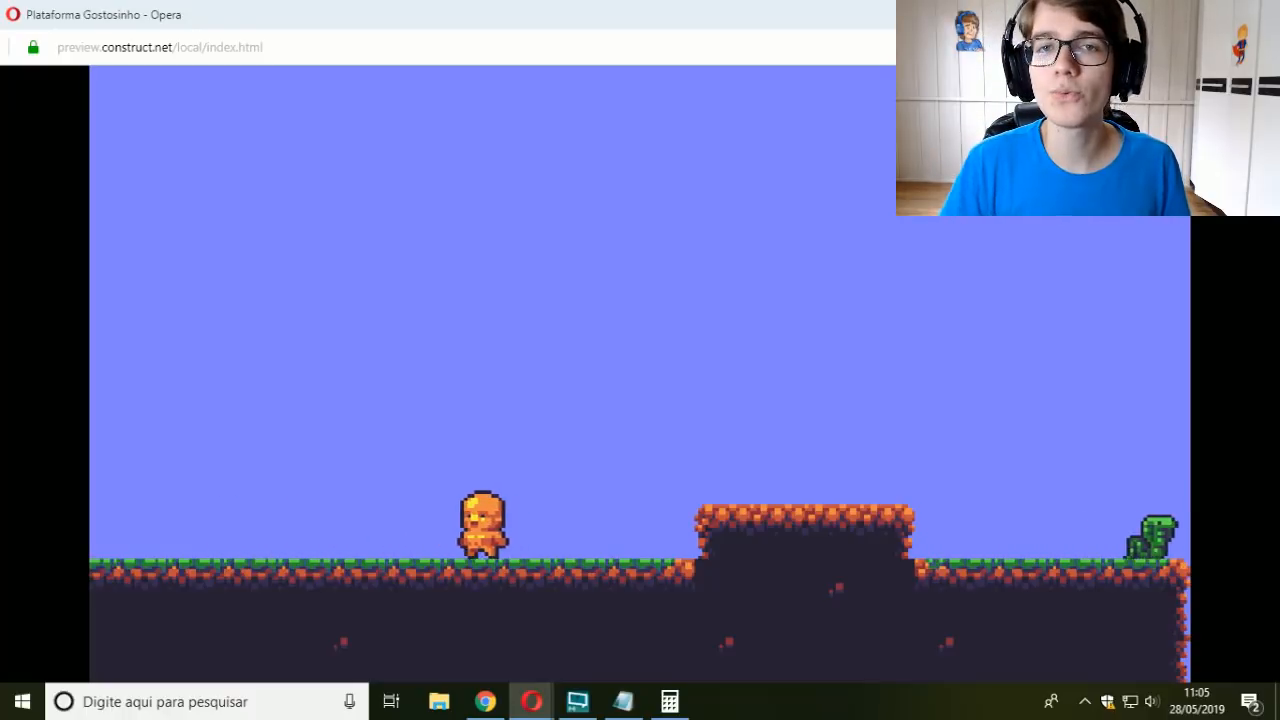
key("Right")
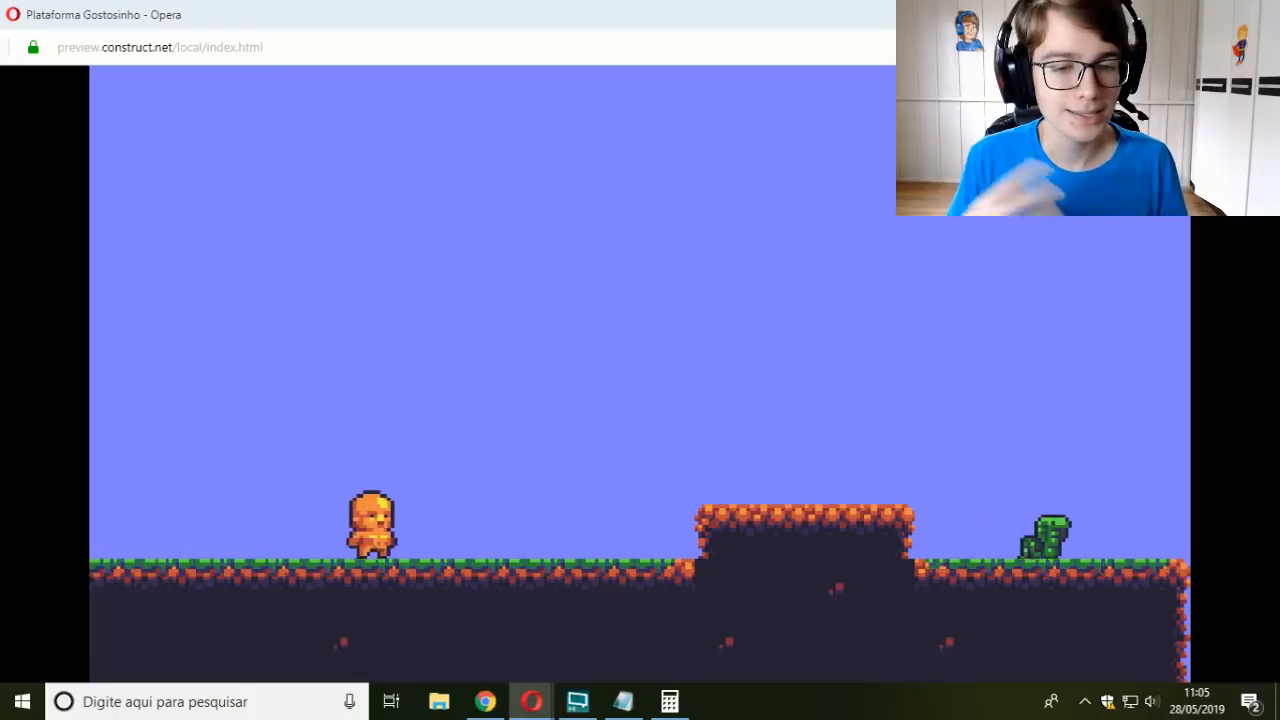
key("Left")
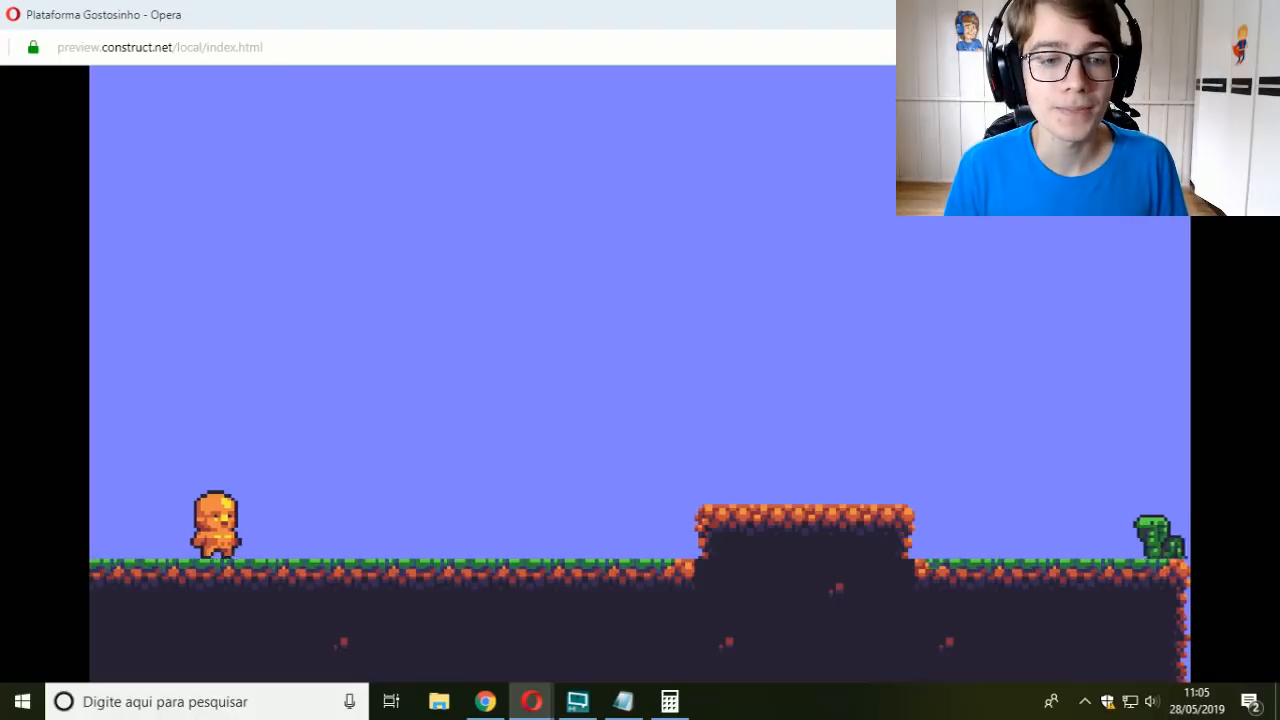
key("Right")
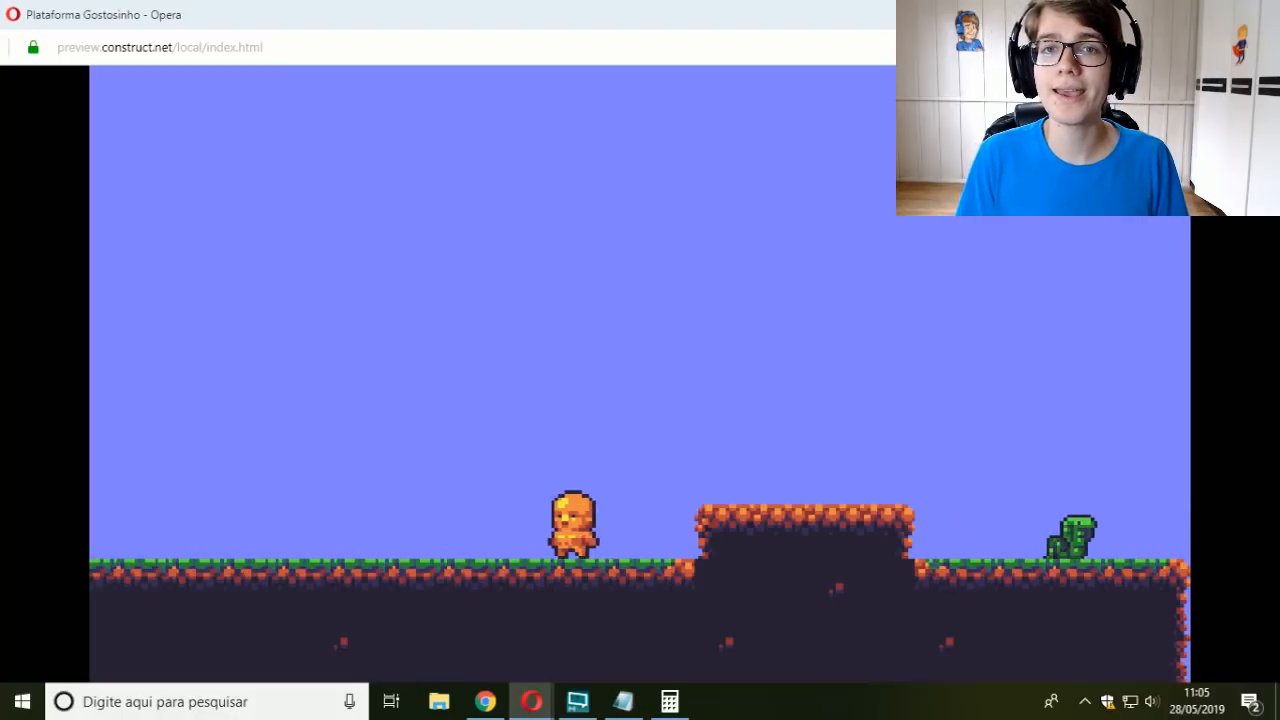
key("Left")
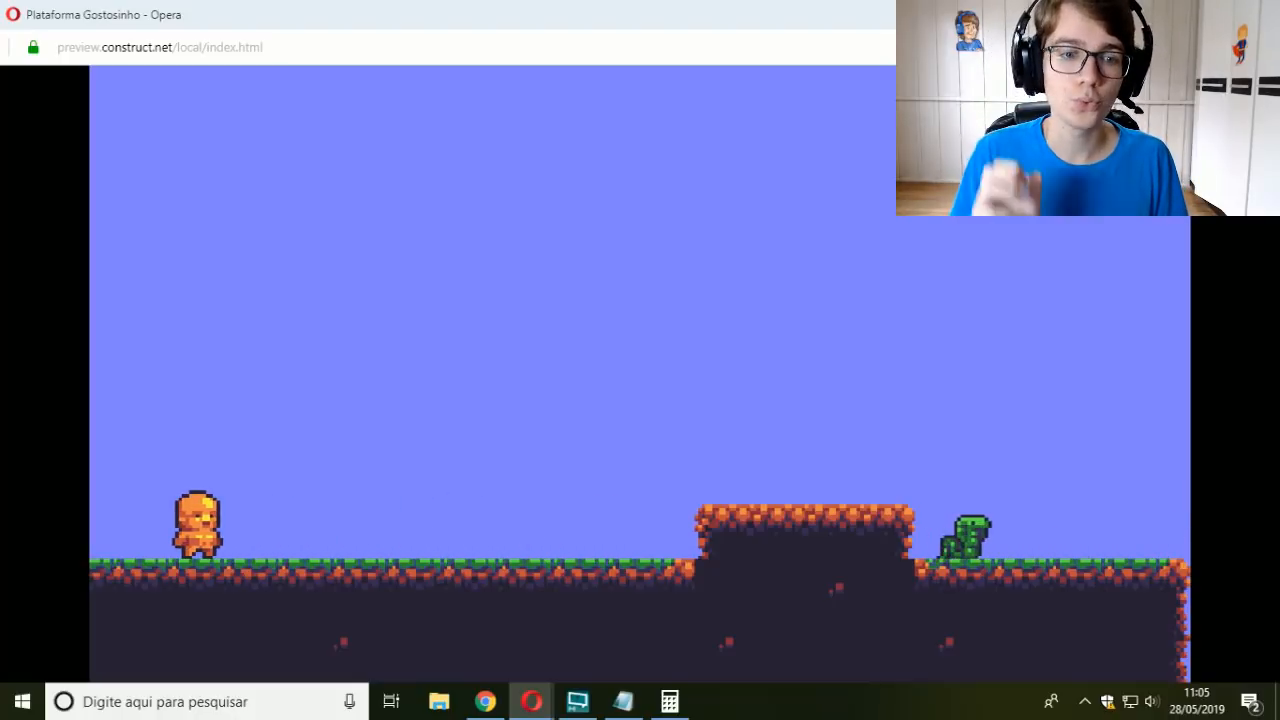
key("Right")
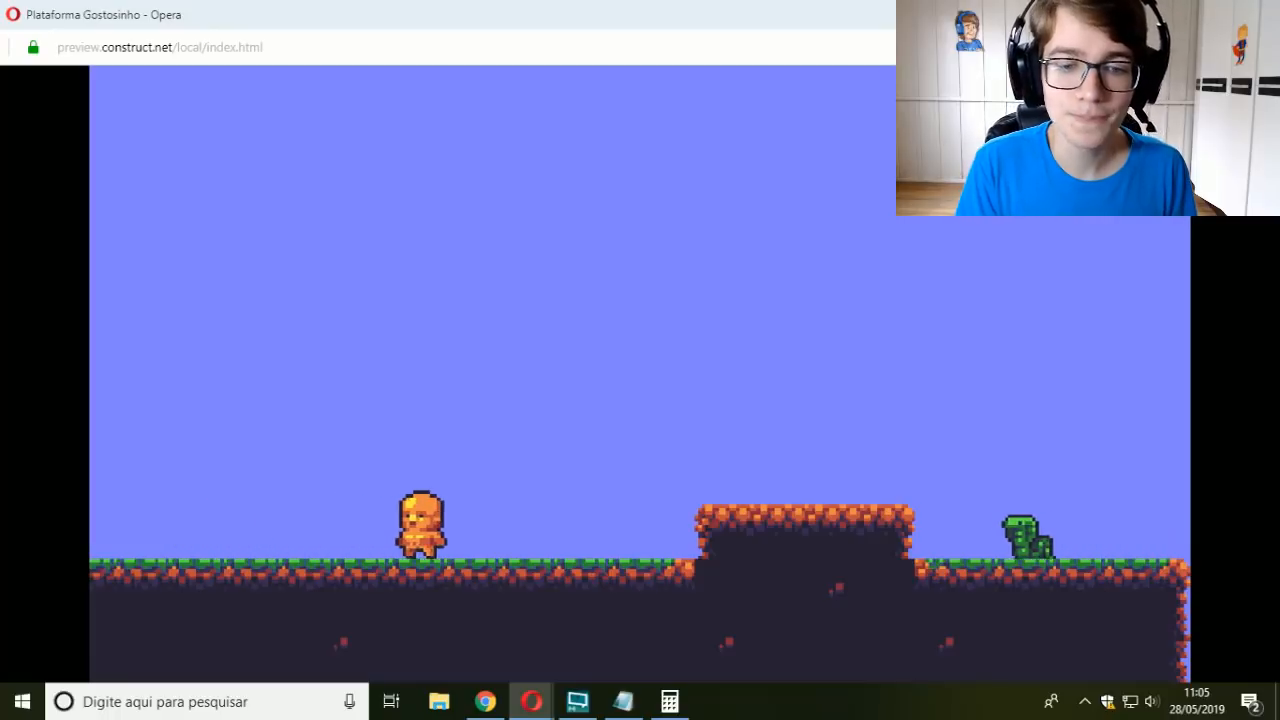
key("Left")
key("Right")
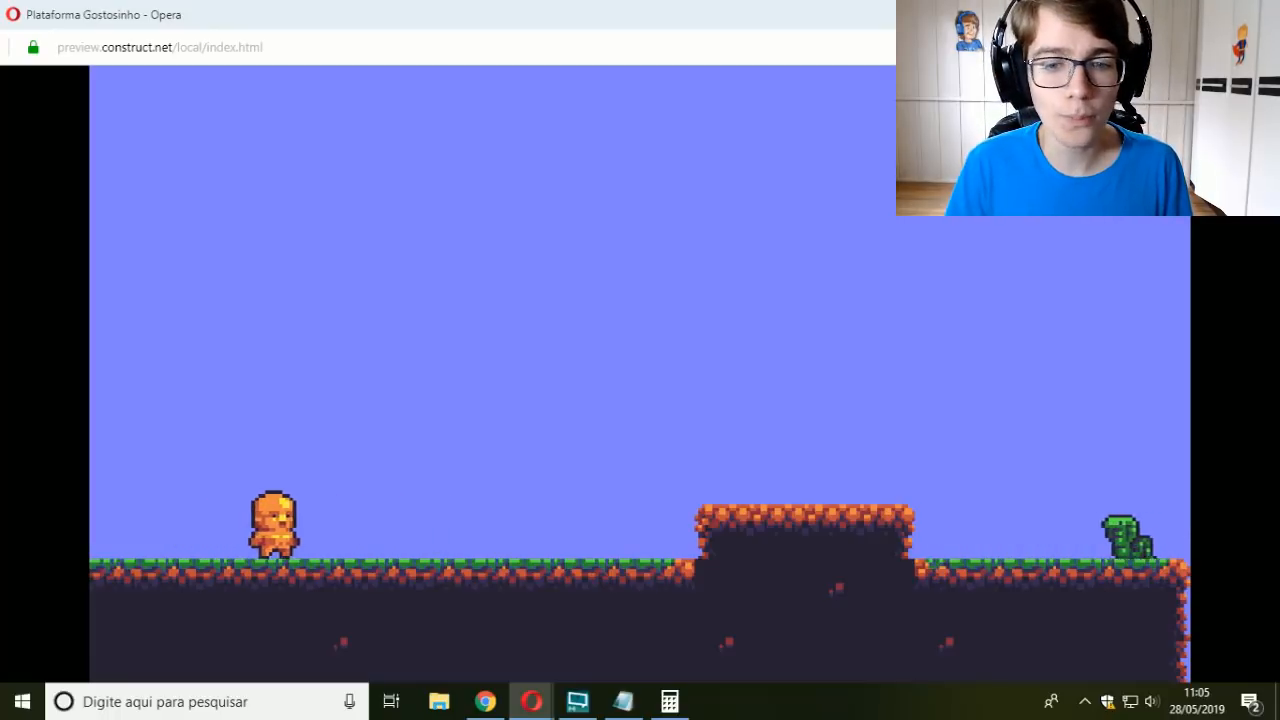
key("Left")
key("Right")
key("Right")
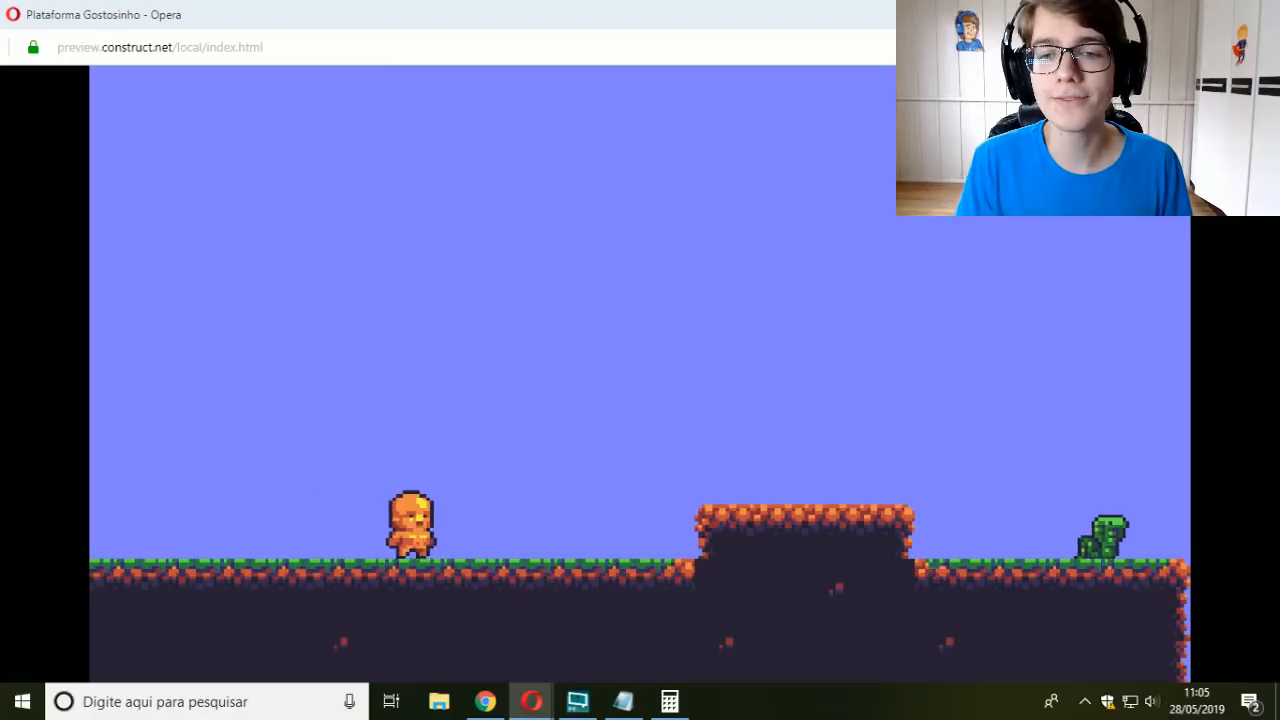
key("Right")
key("Left")
key("Left")
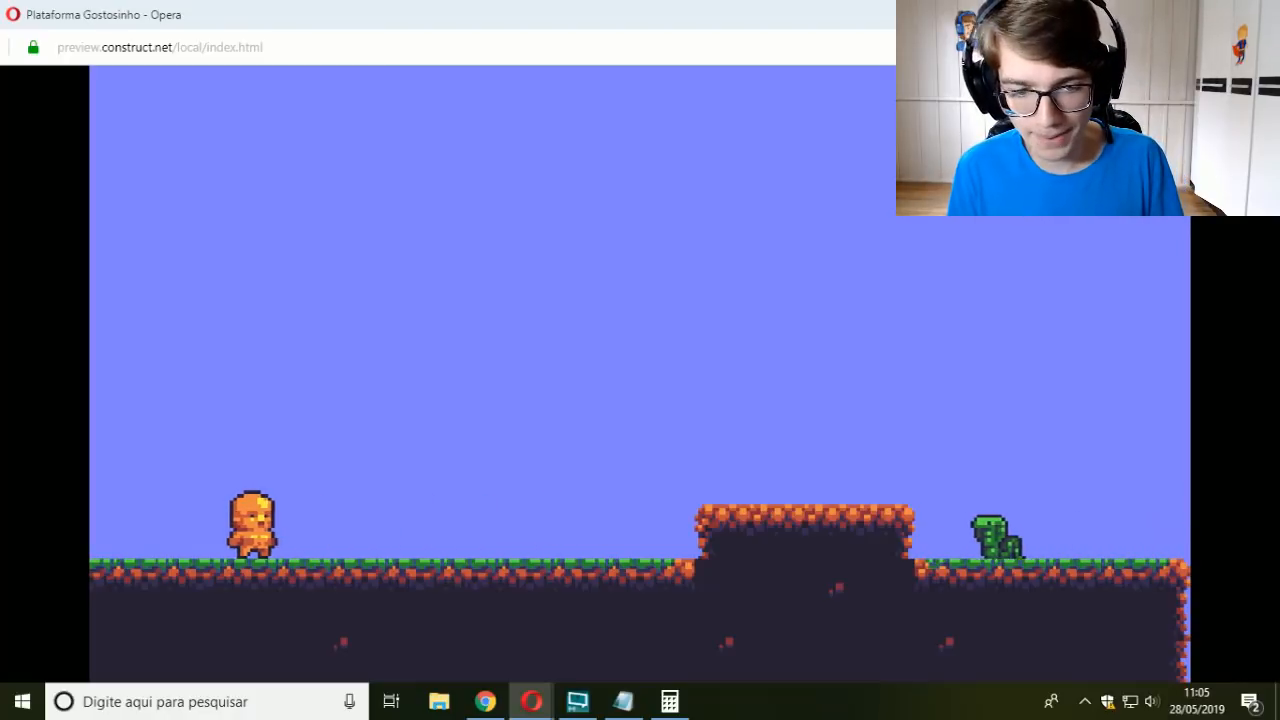
key("Right")
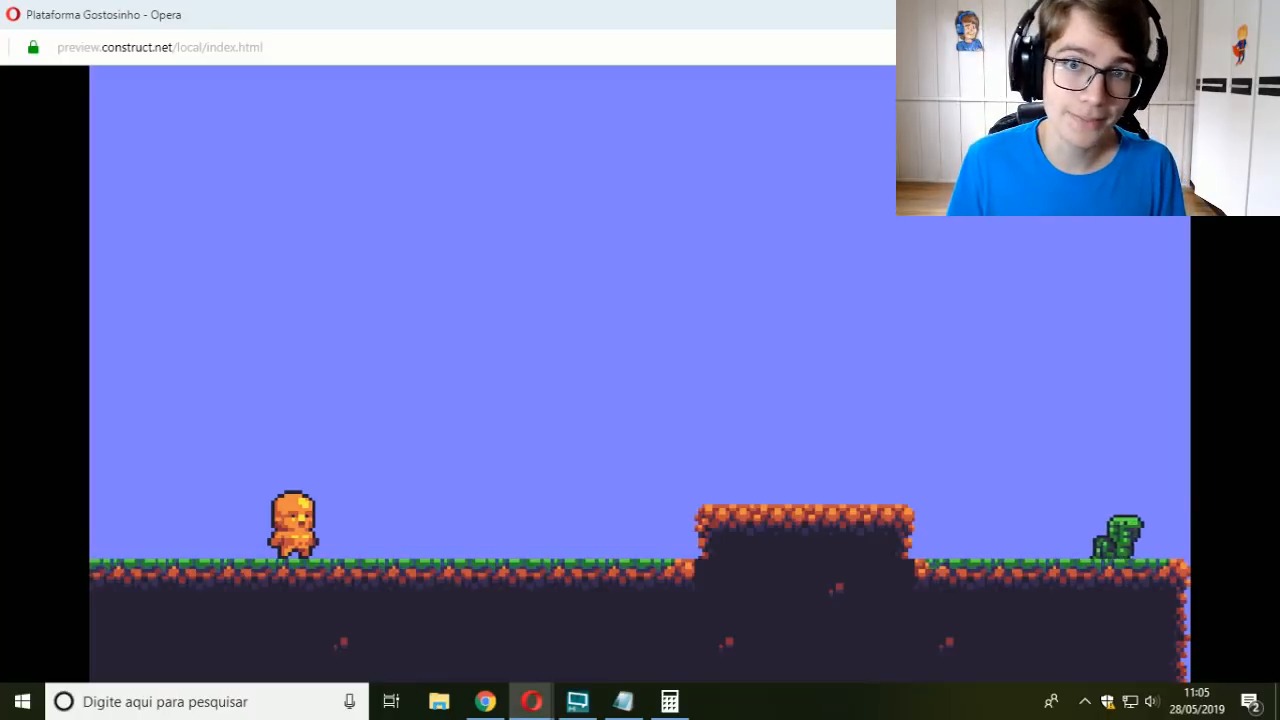
key("Right")
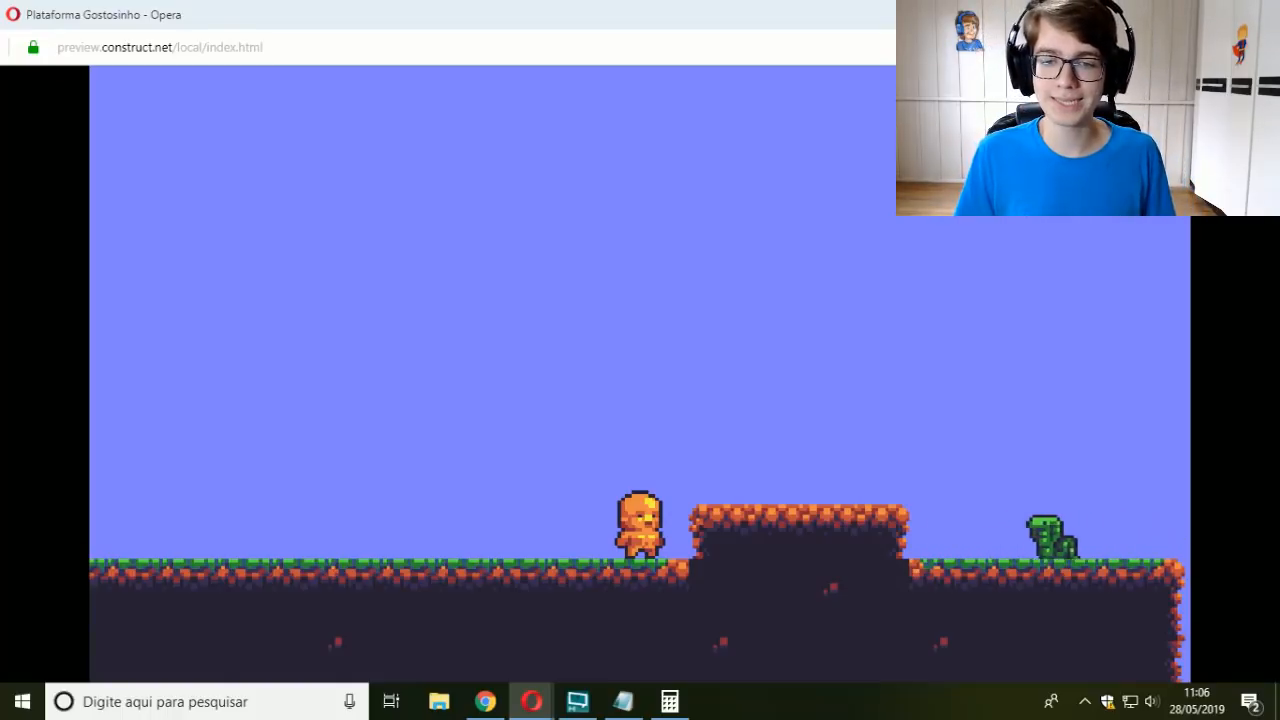
key("Left")
key("Right")
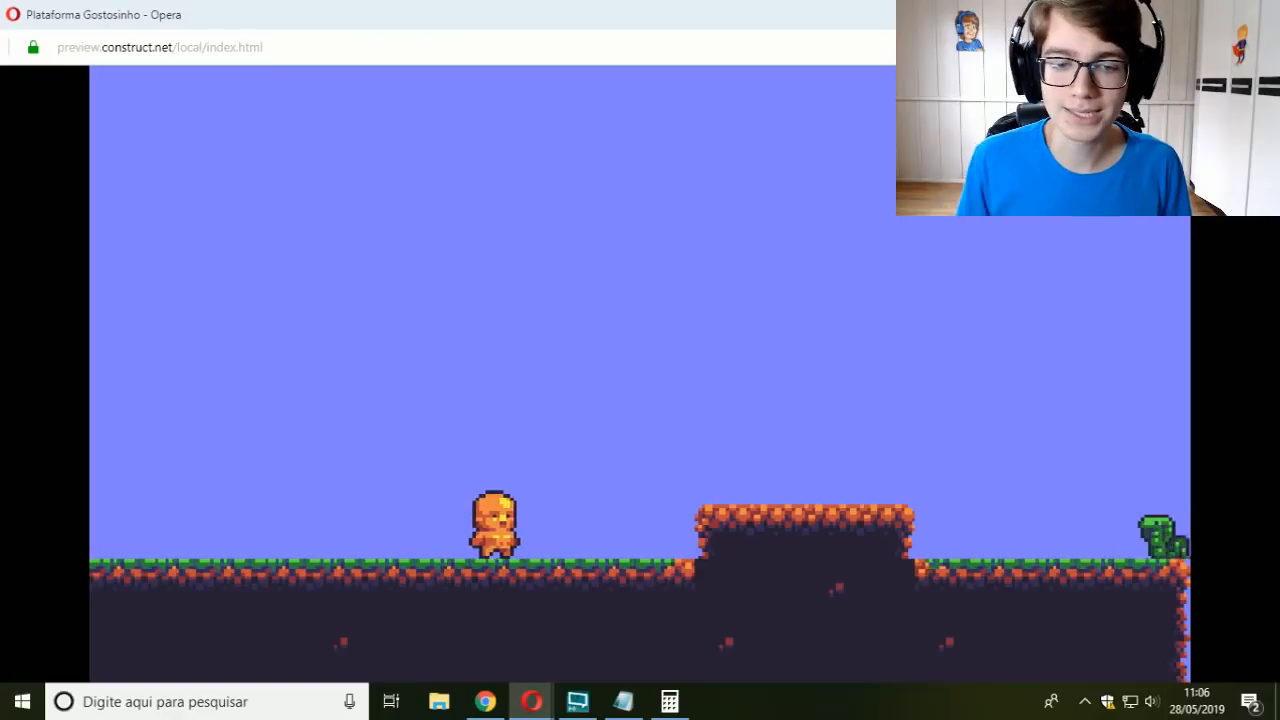
key("Left")
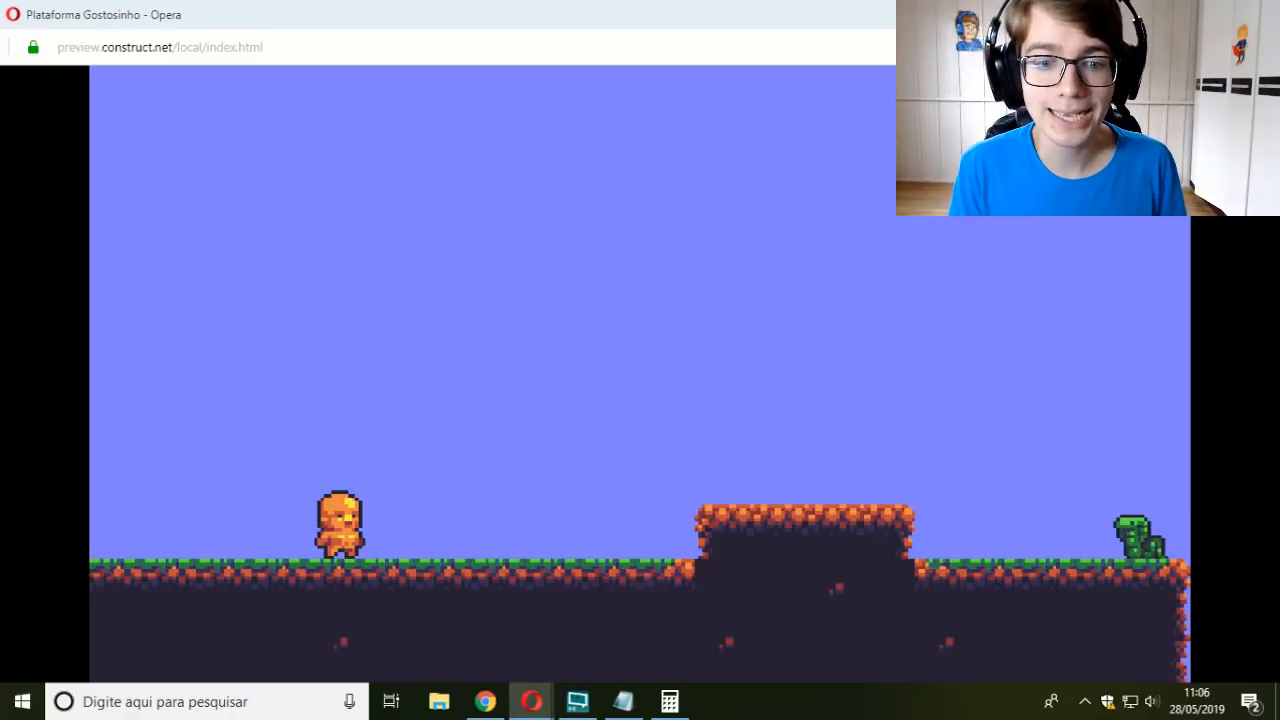
Step: Walk the player character back and forth along the ground before the raised platform to test its movement in the preview
key("Right")
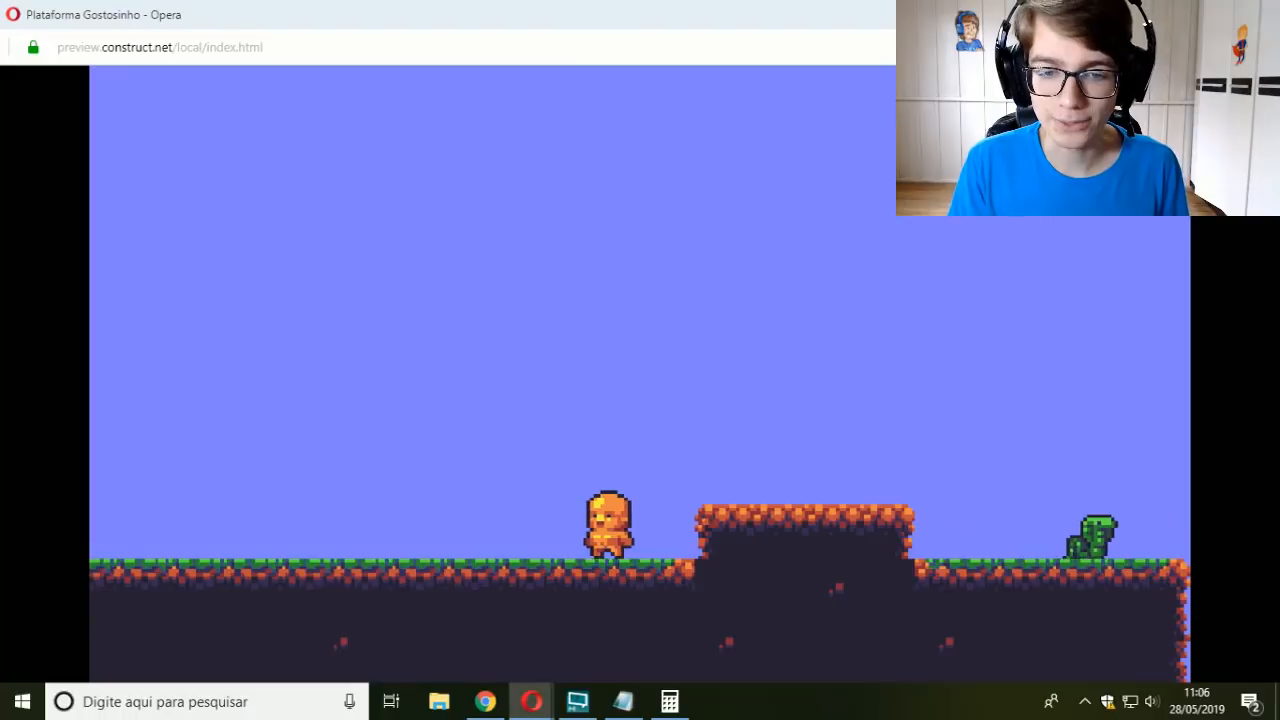
key("Left")
key("Right")
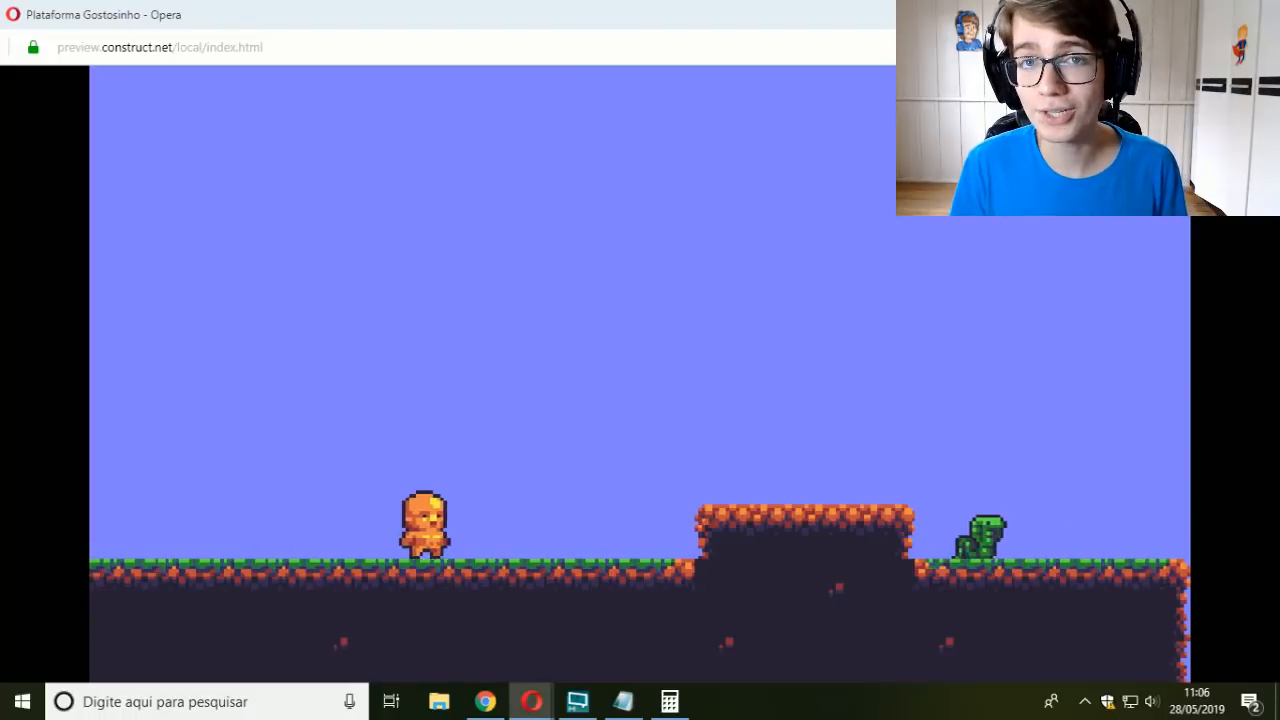
key("Left")
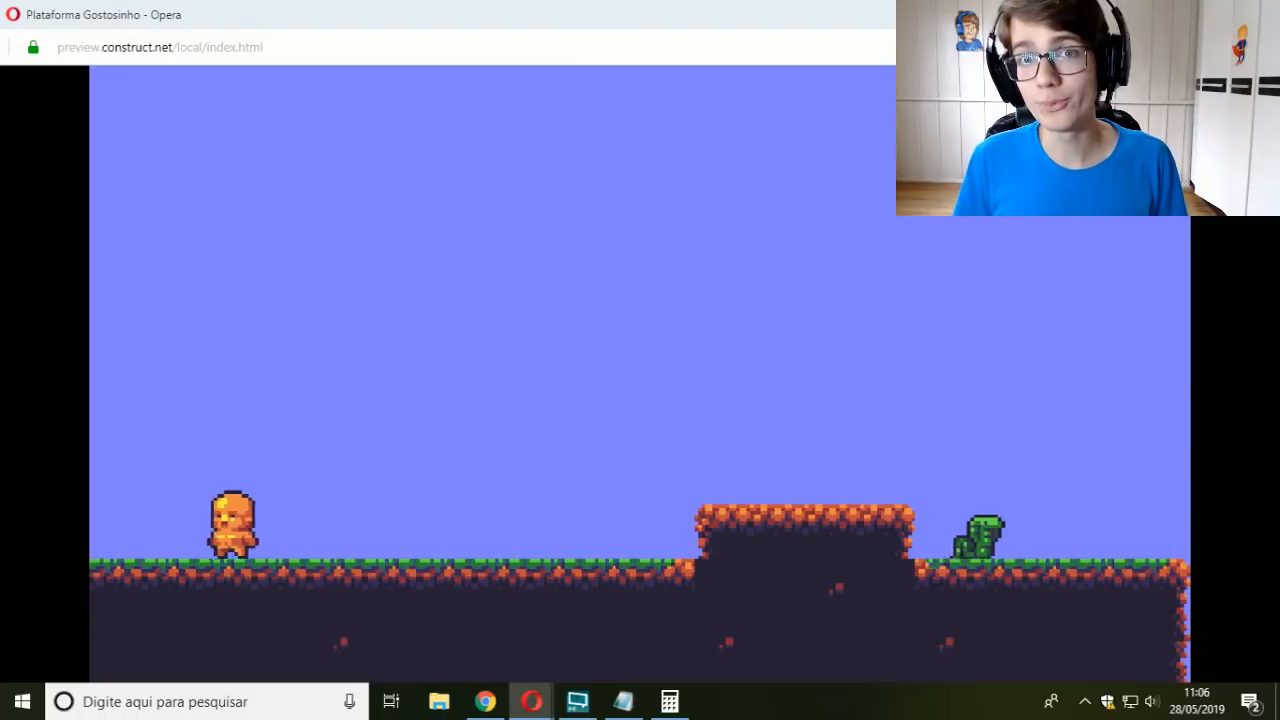
key("Right")
key("Left")
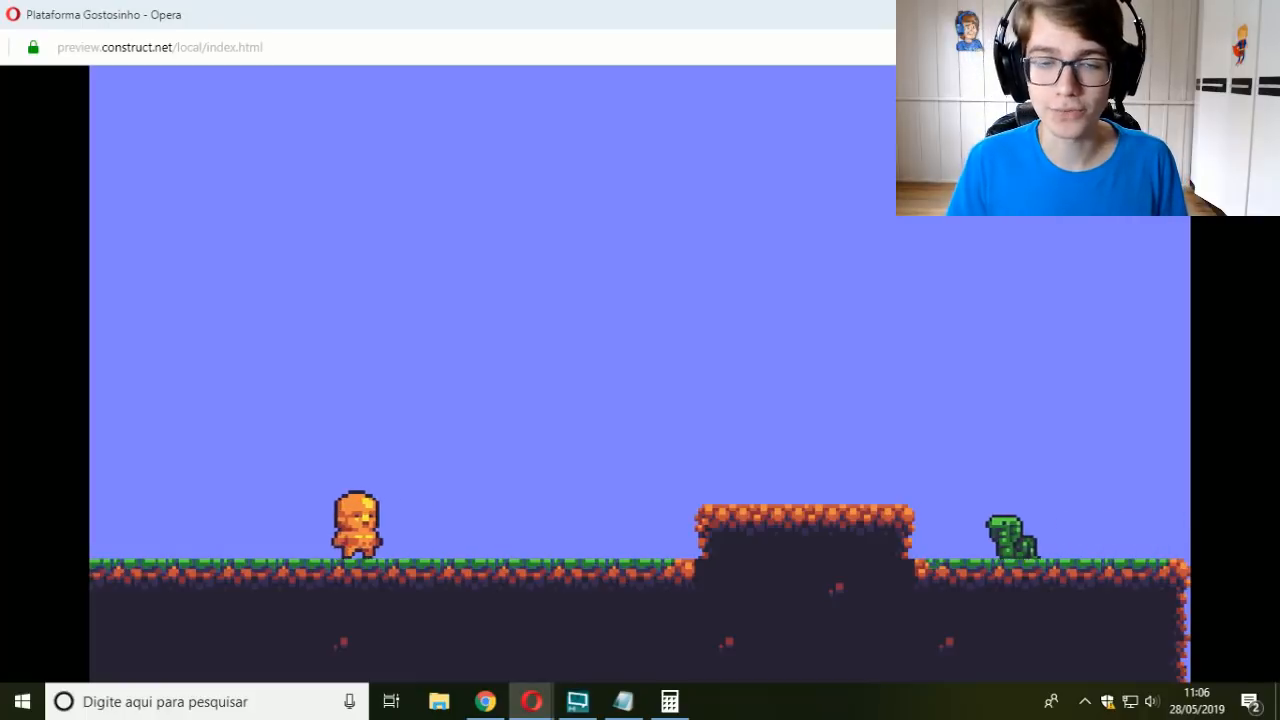
key("Right")
key("Left")
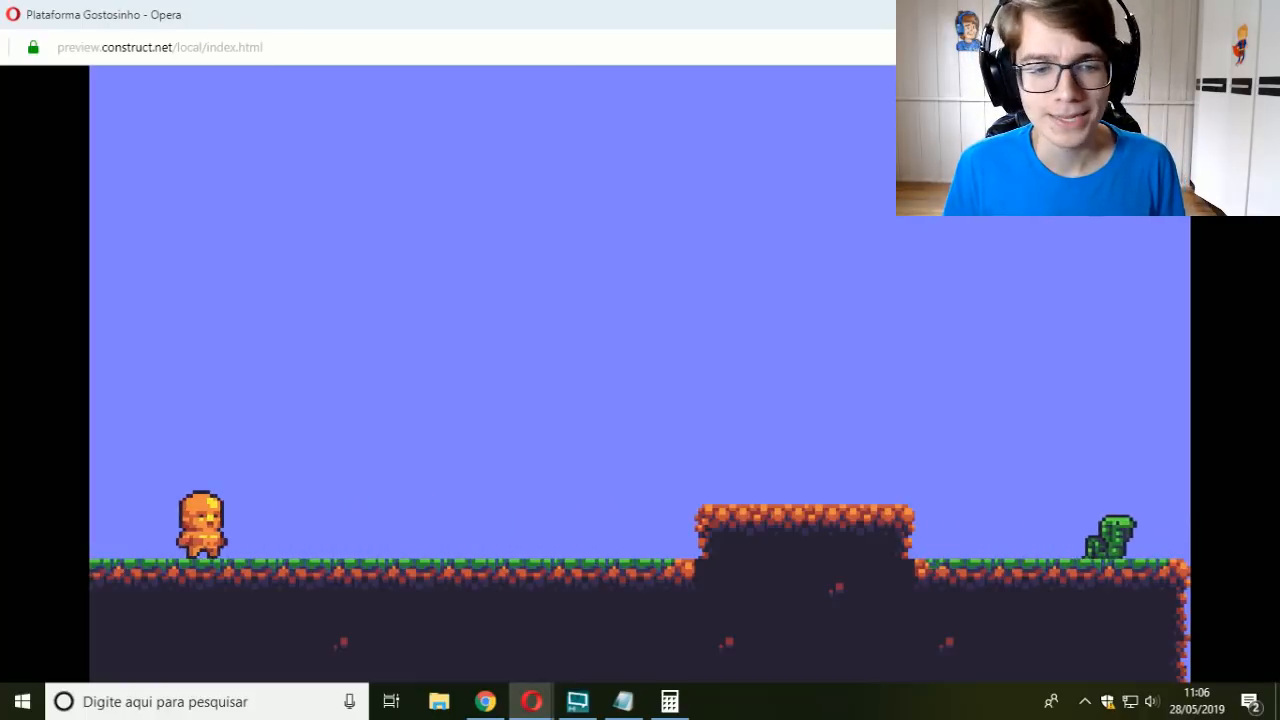
key("Right")
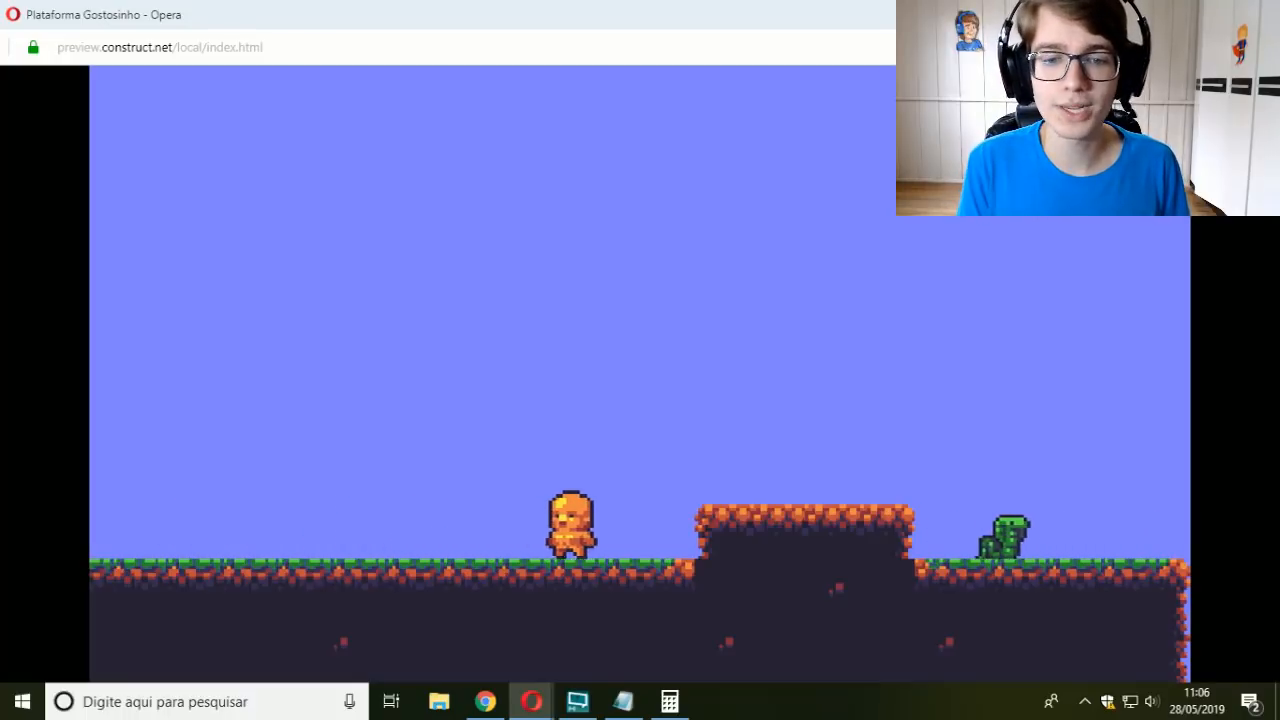
key("Left")
key("Right")
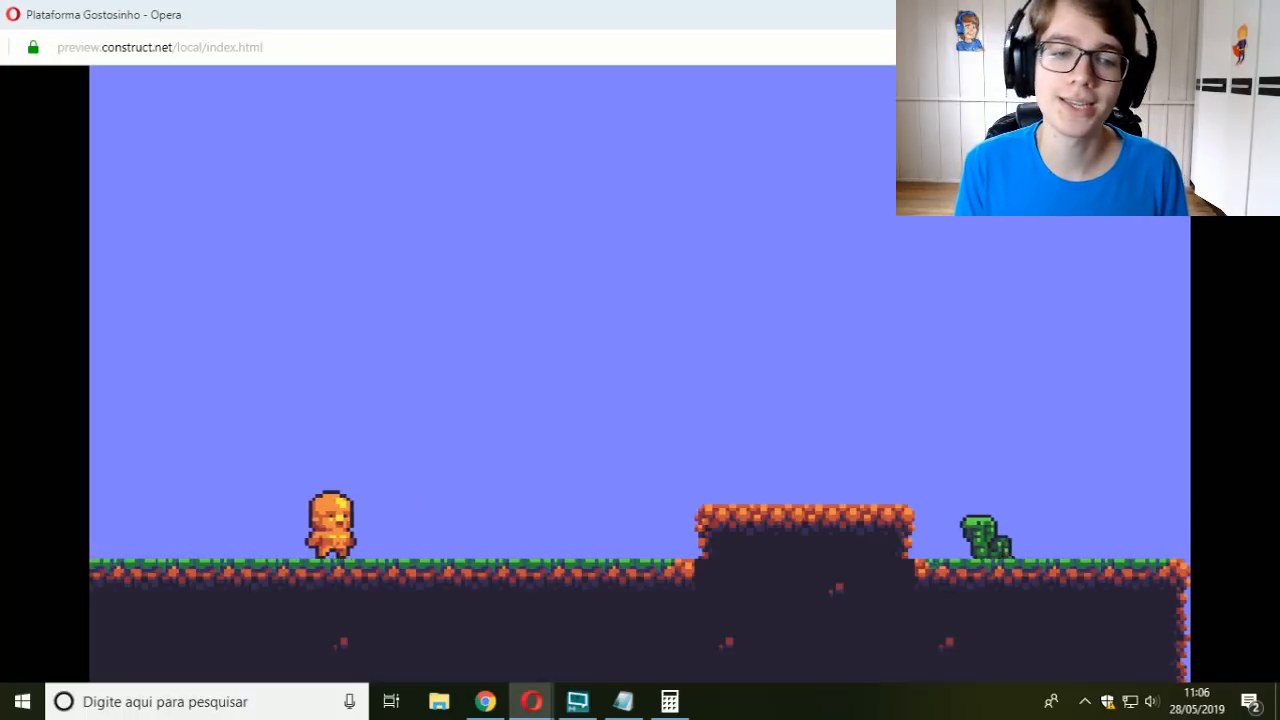
key("Left")
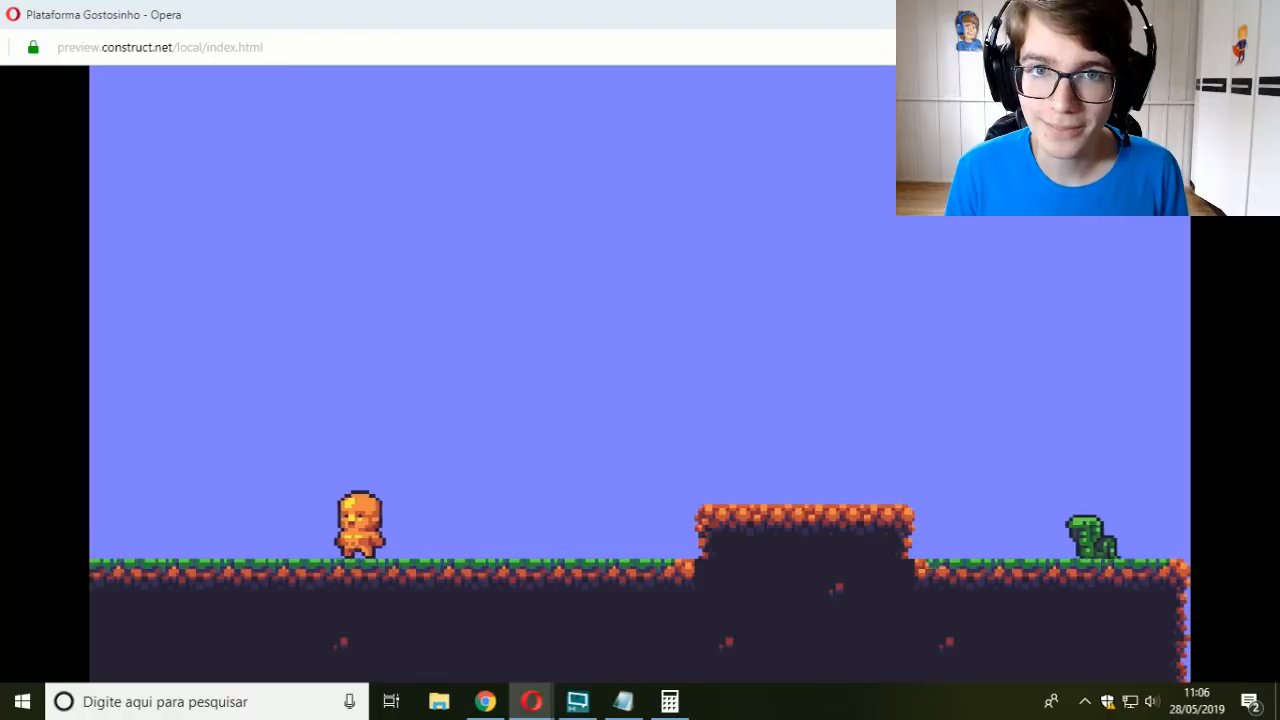
key("Right")
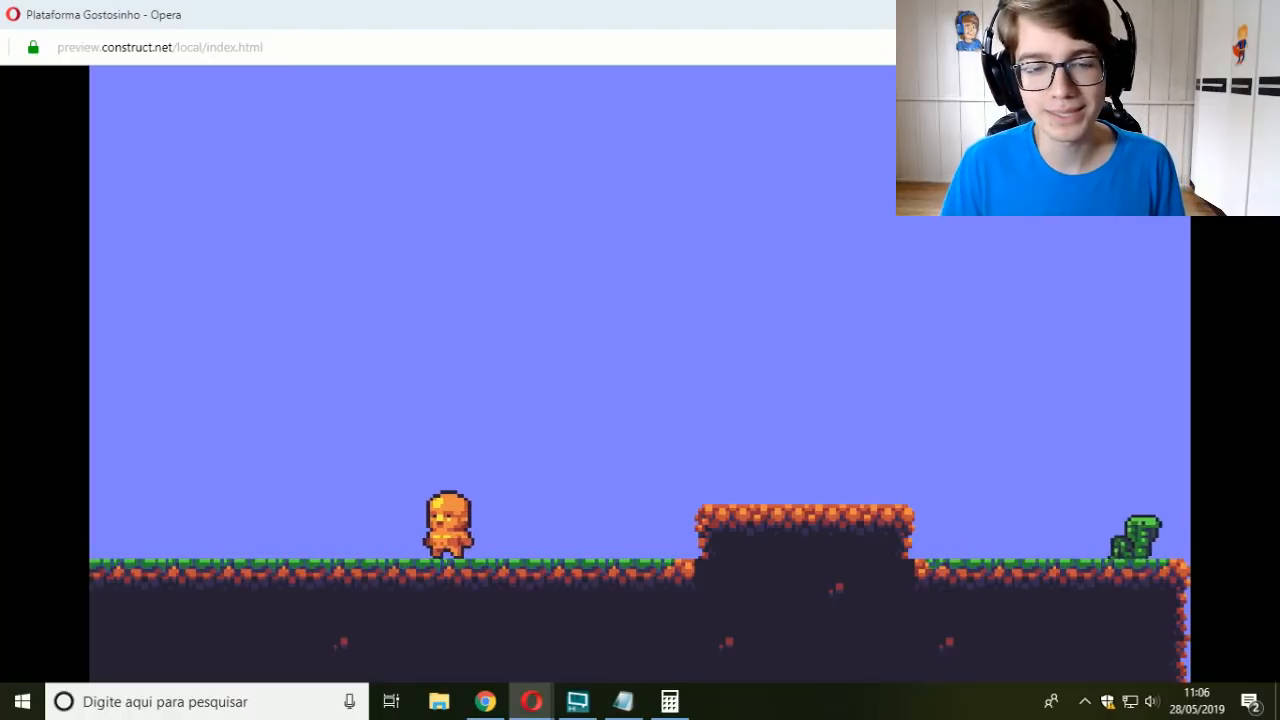
key("Left")
key("Right")
key("Left")
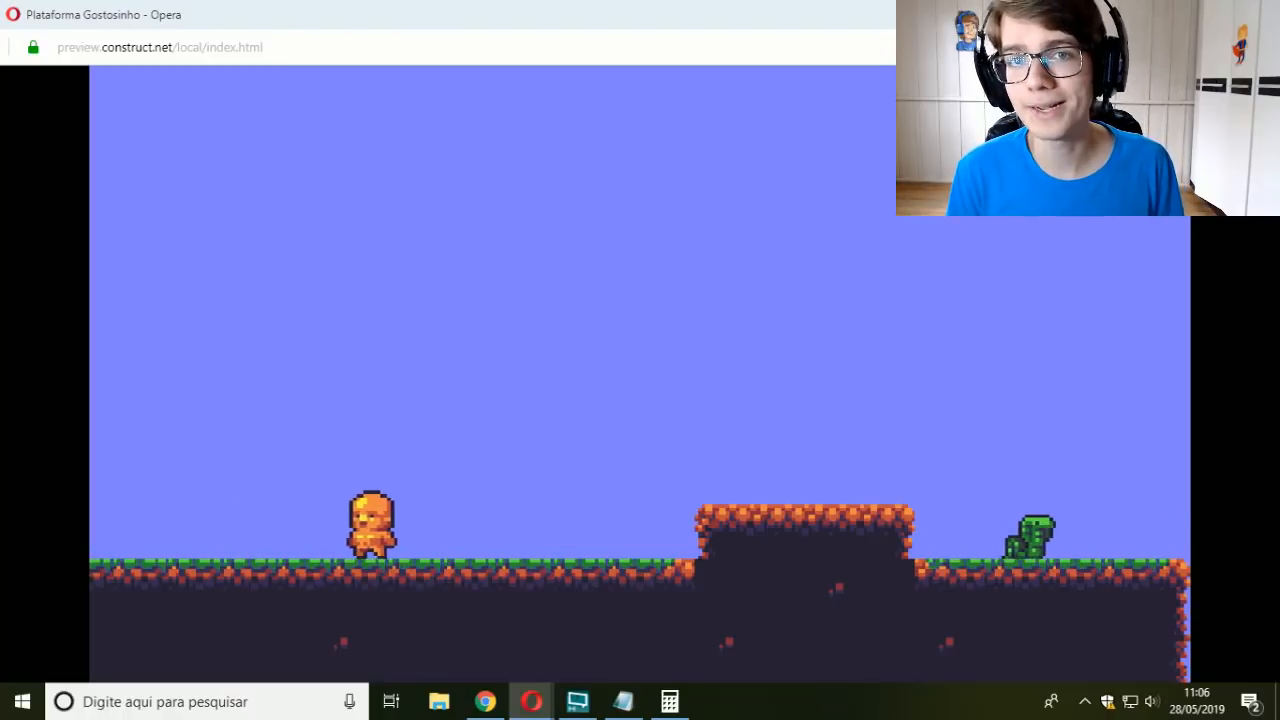
key("Right")
key("Right")
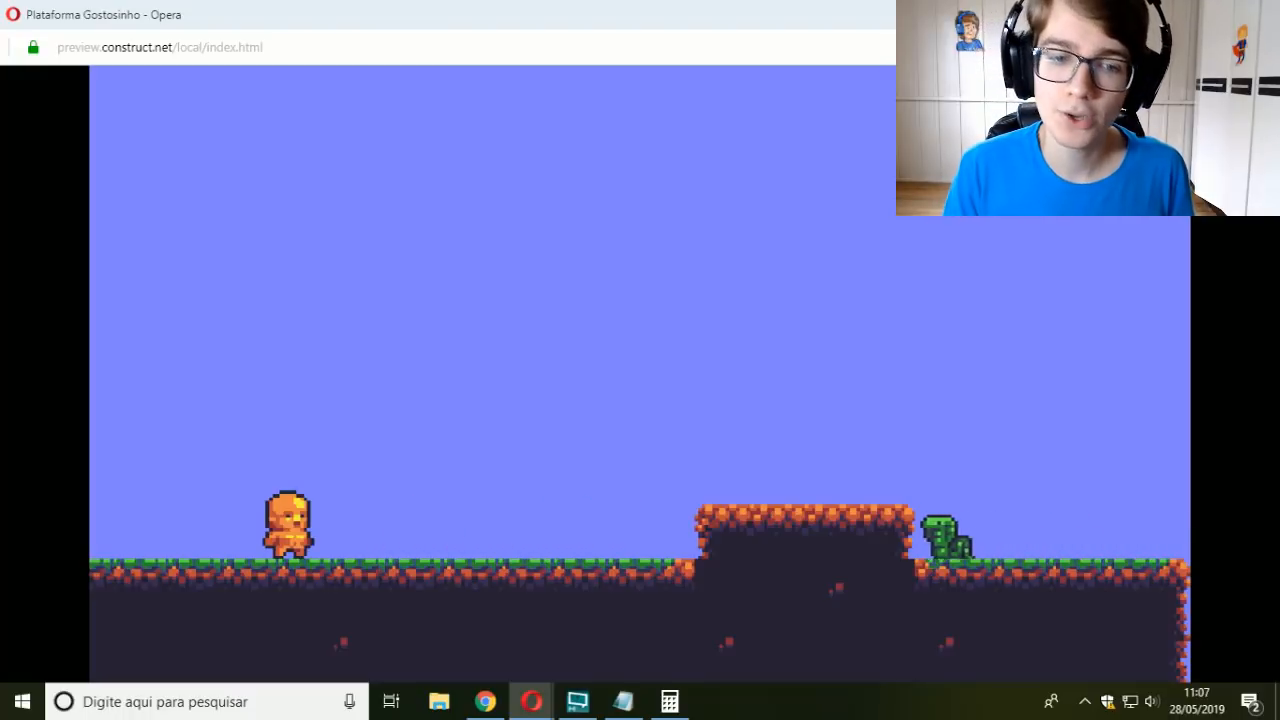
key("Right")
key("Left")
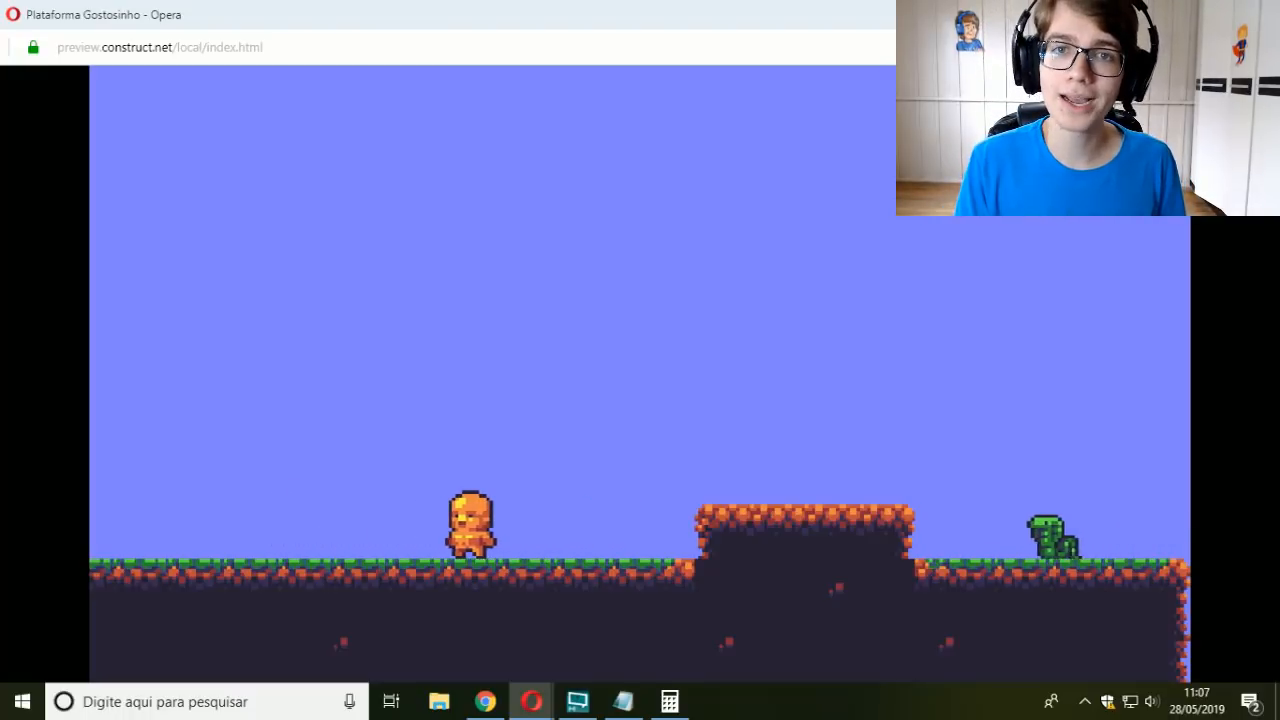
key("Left")
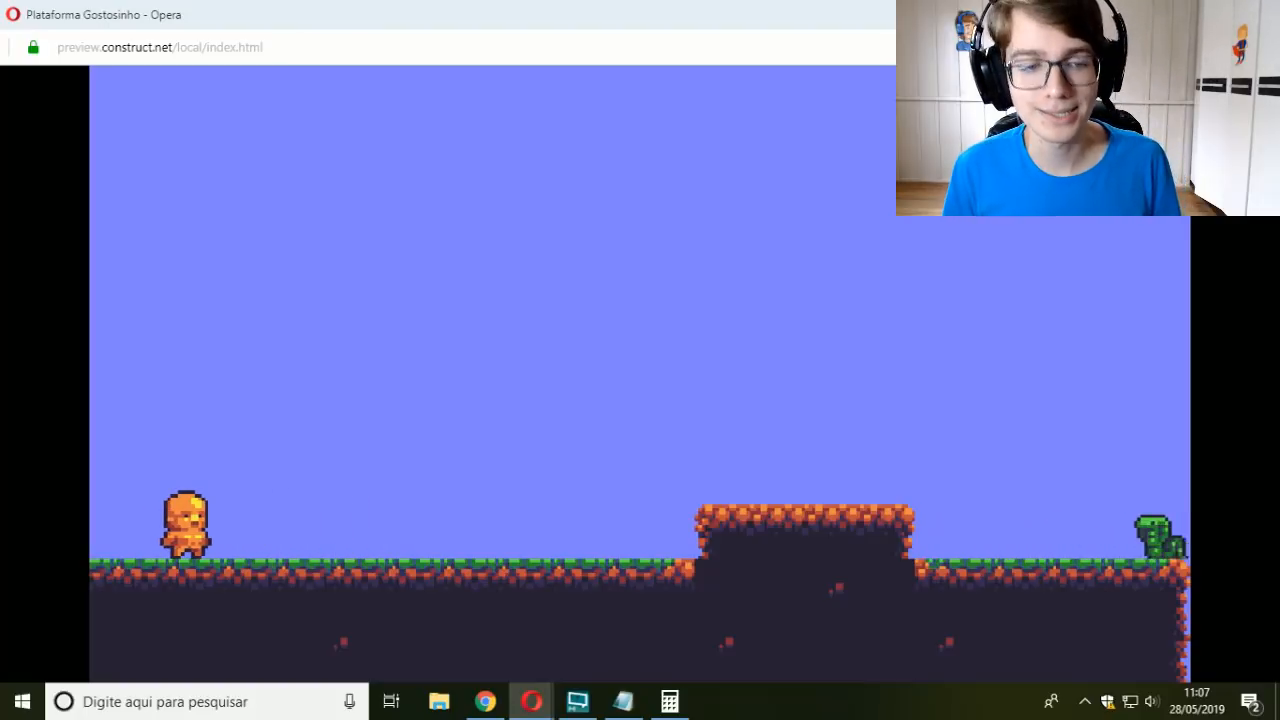
key("Right")
key("Left")
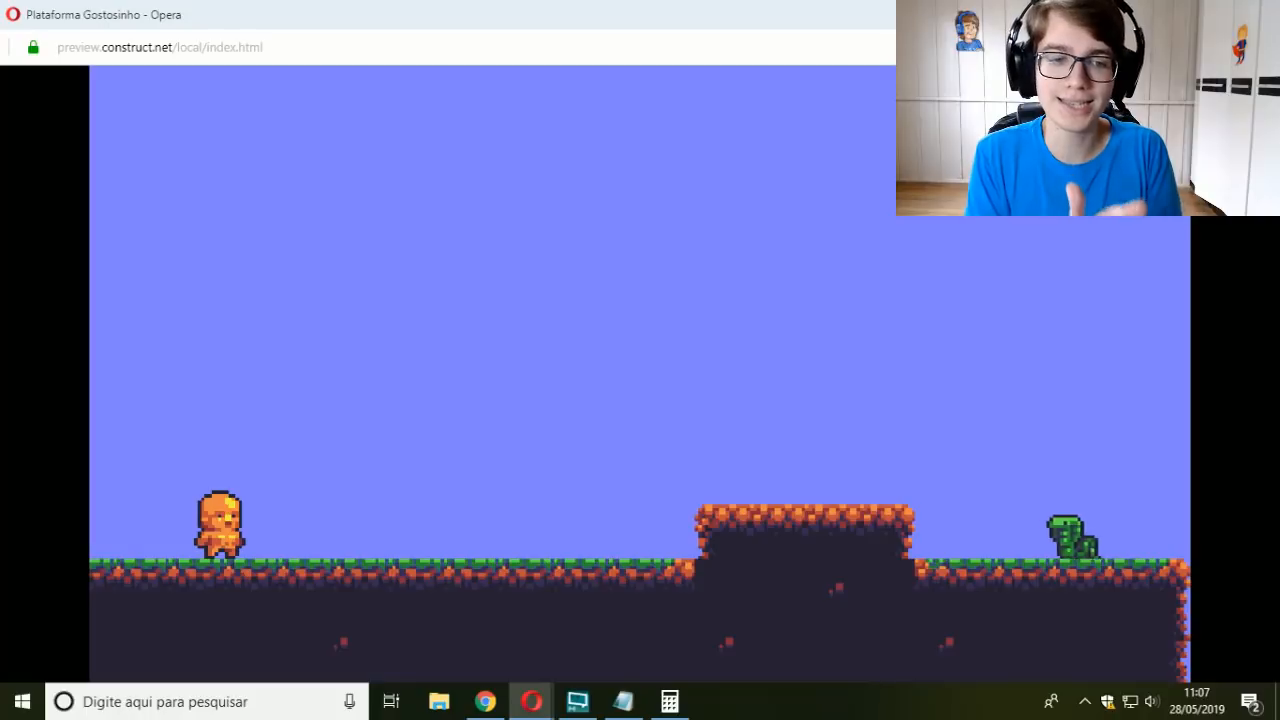
key("Right")
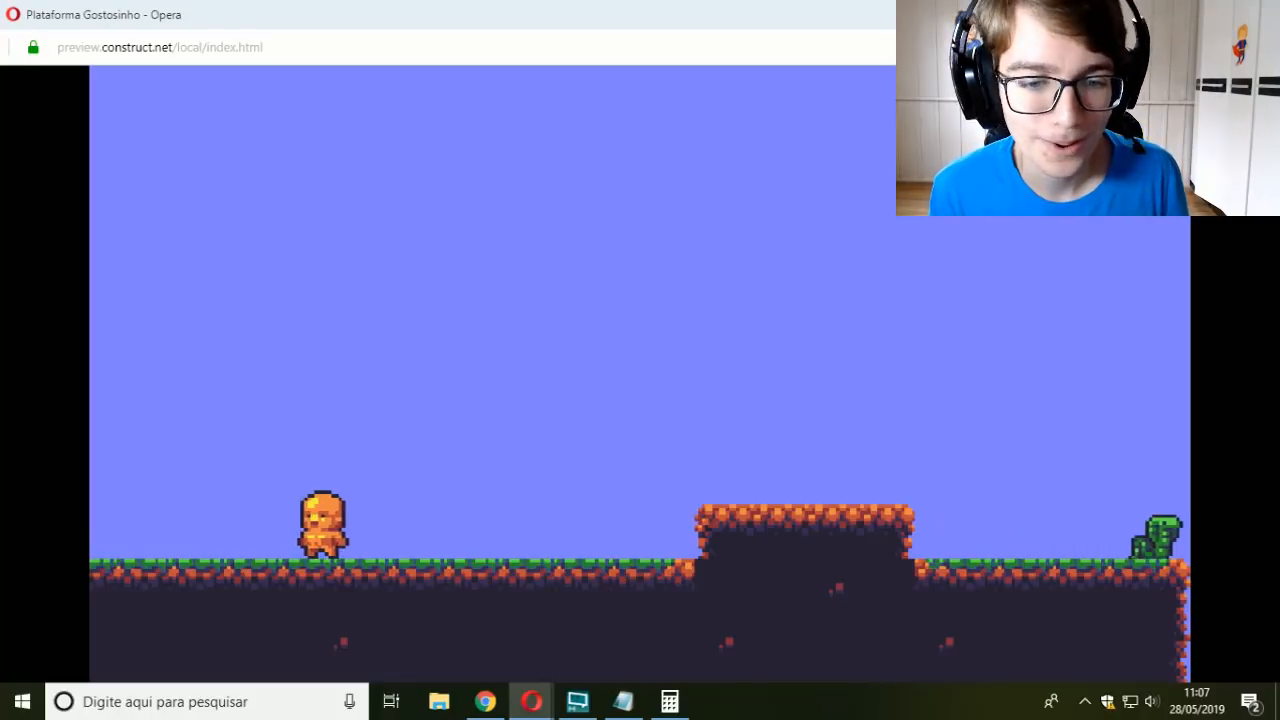
key("Right")
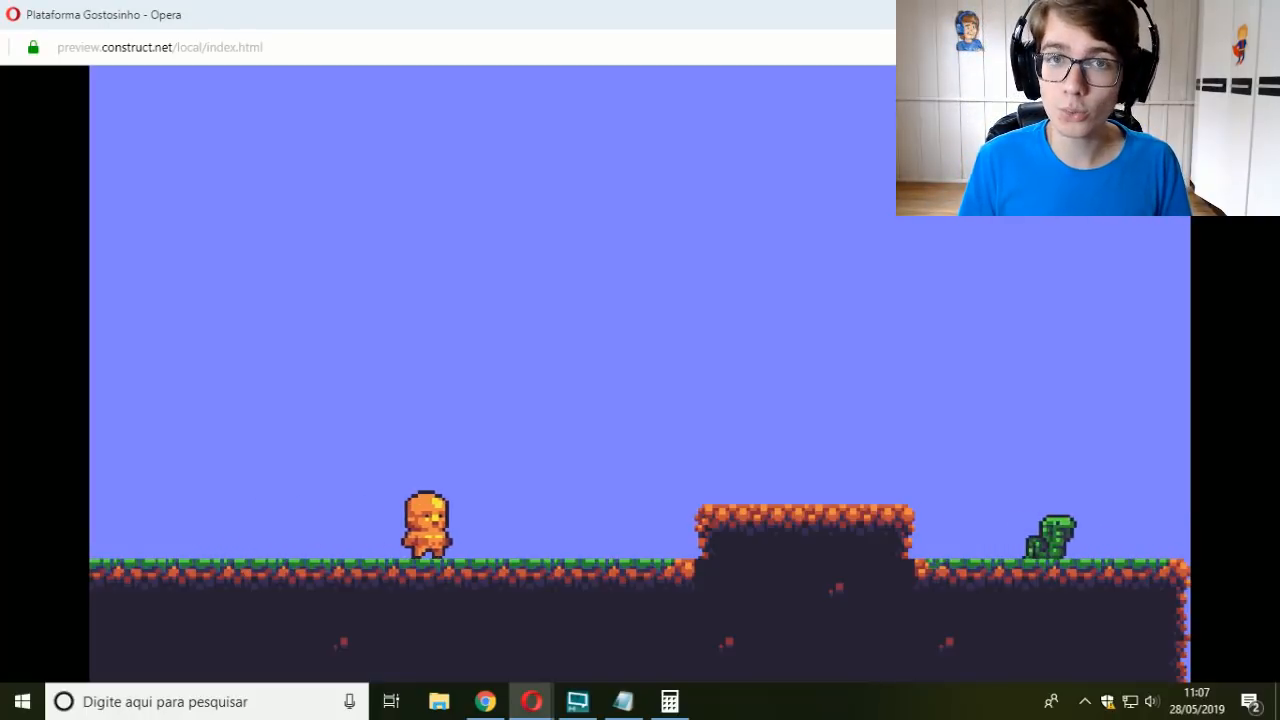
key("Left")
key("Left")
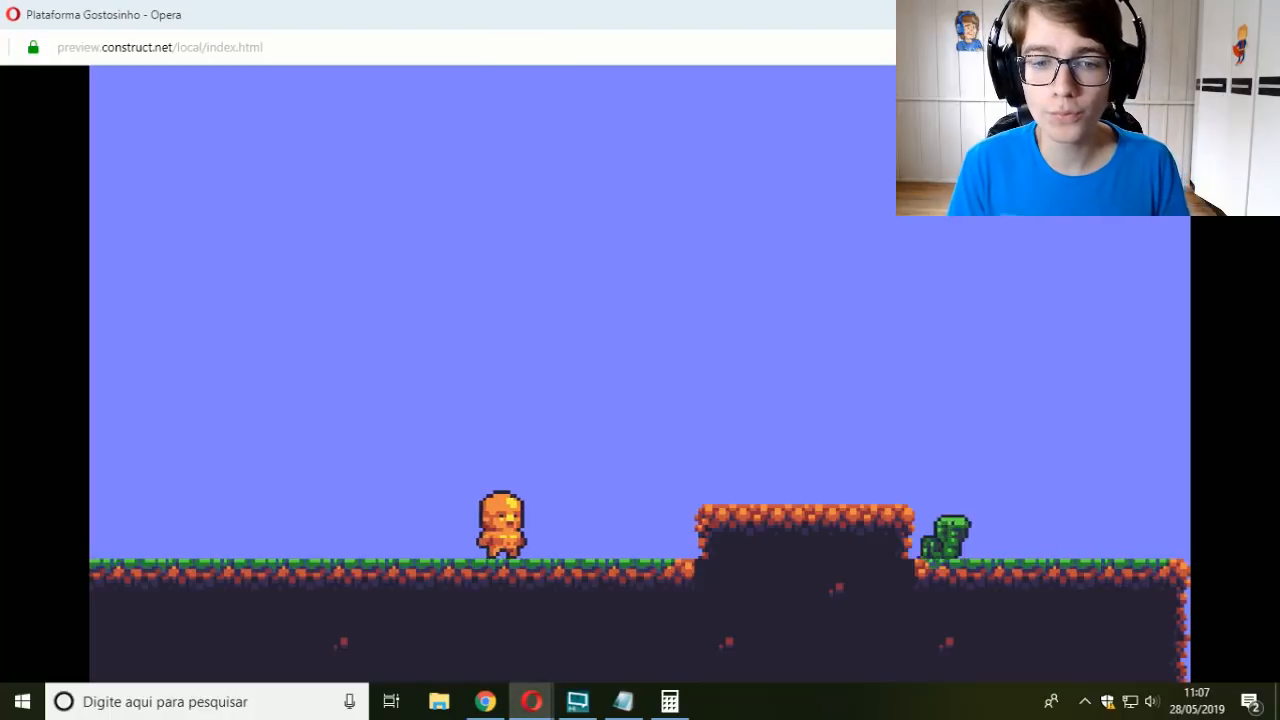
key("Right")
key("Right")
key("Right")
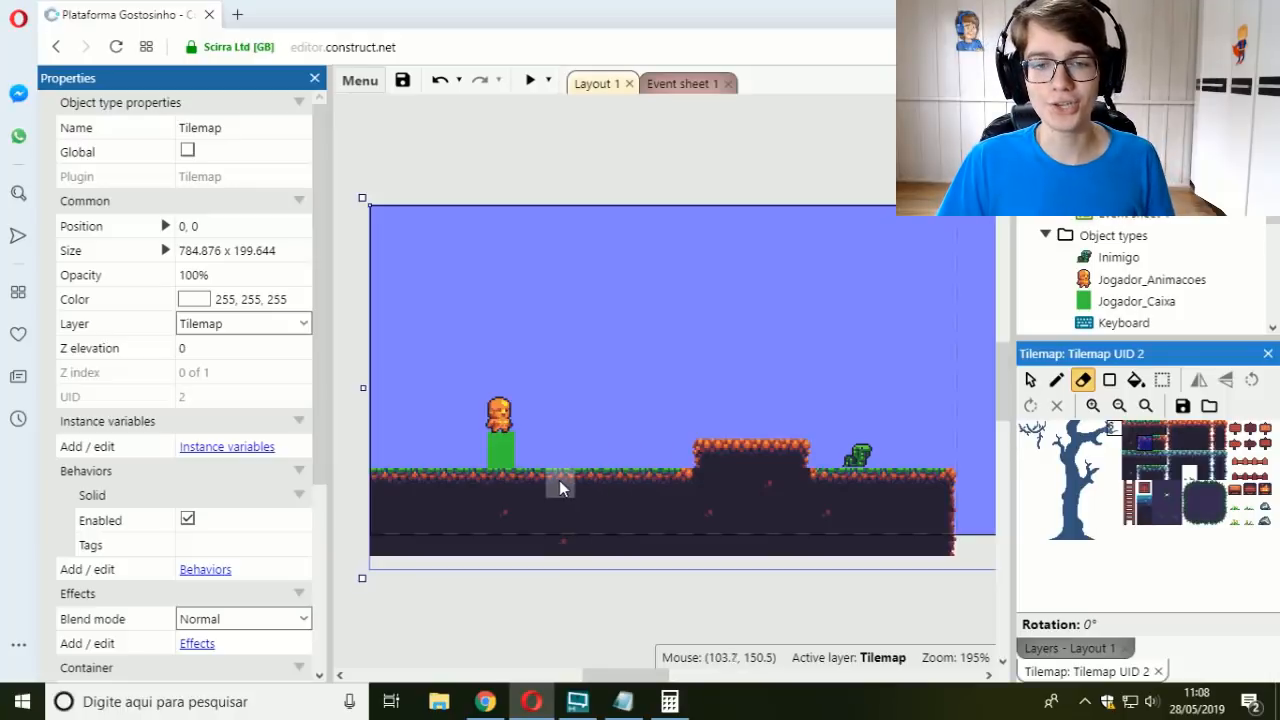
Step: Erase two full-depth, one-tile-wide gaps in the ground tilemap between the player and the raised platform
left_click_drag(553, 478, 560, 548)
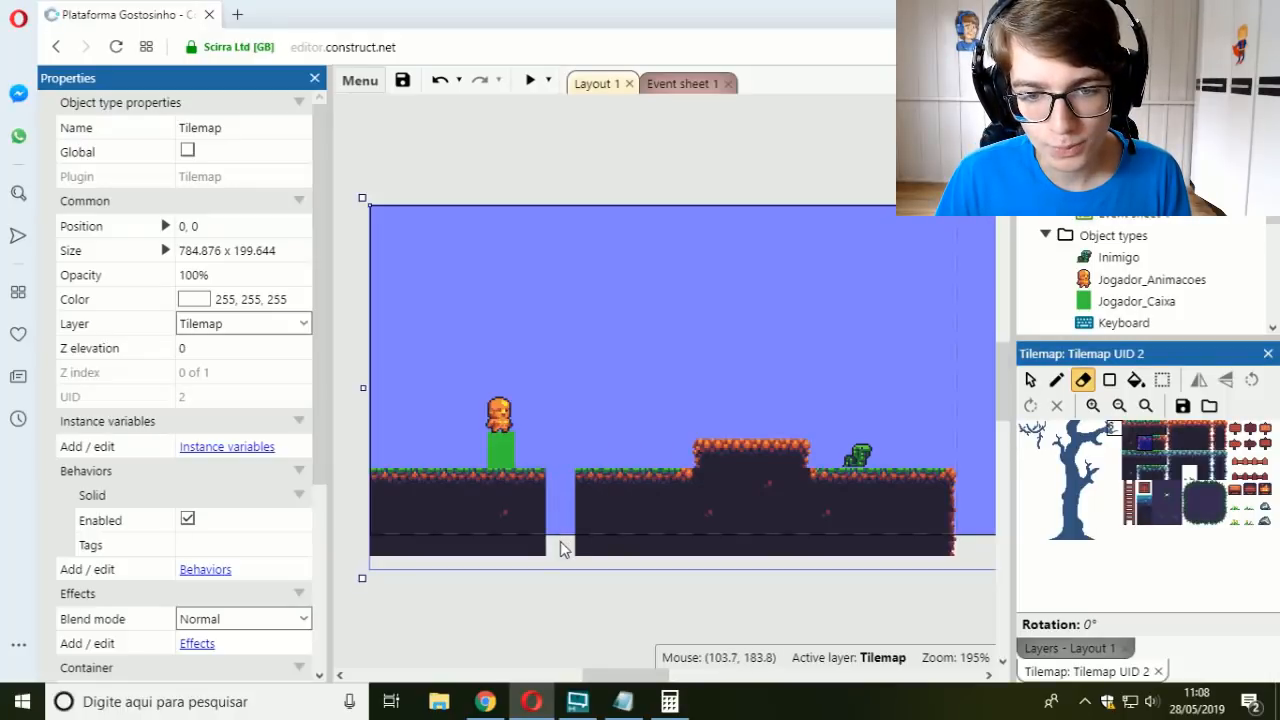
left_click_drag(622, 474, 615, 542)
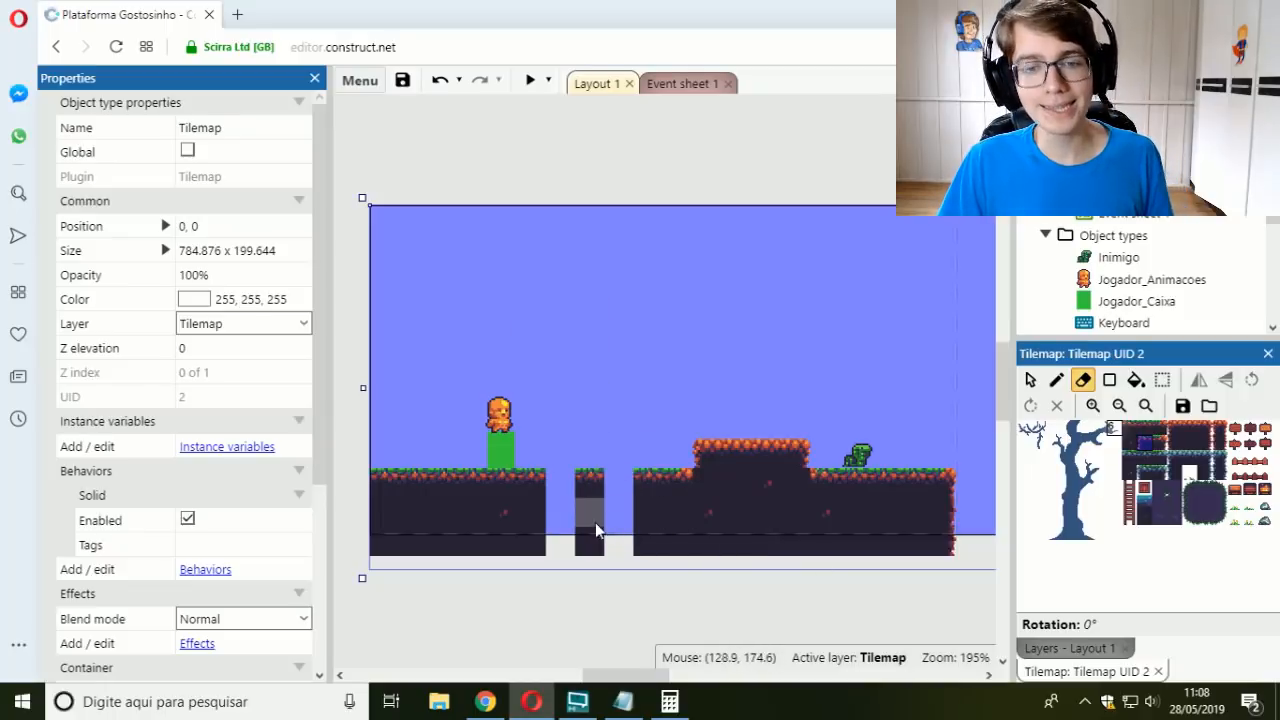
scroll(575, 513, "up", 3, "ctrl")
middle_click_drag(556, 472, 654, 450)
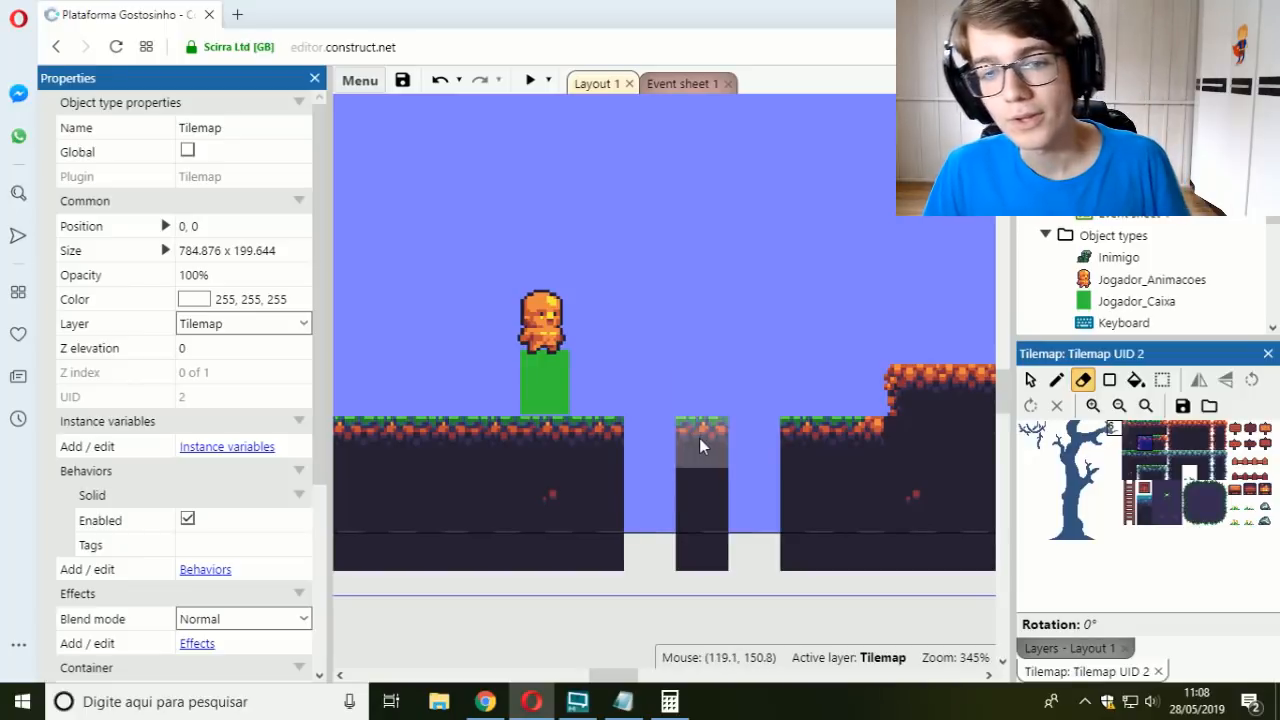
Step: Select the Jogador_Caixa sprite and nudge it slightly back and forth on the ground beneath the character
left_click(1030, 379)
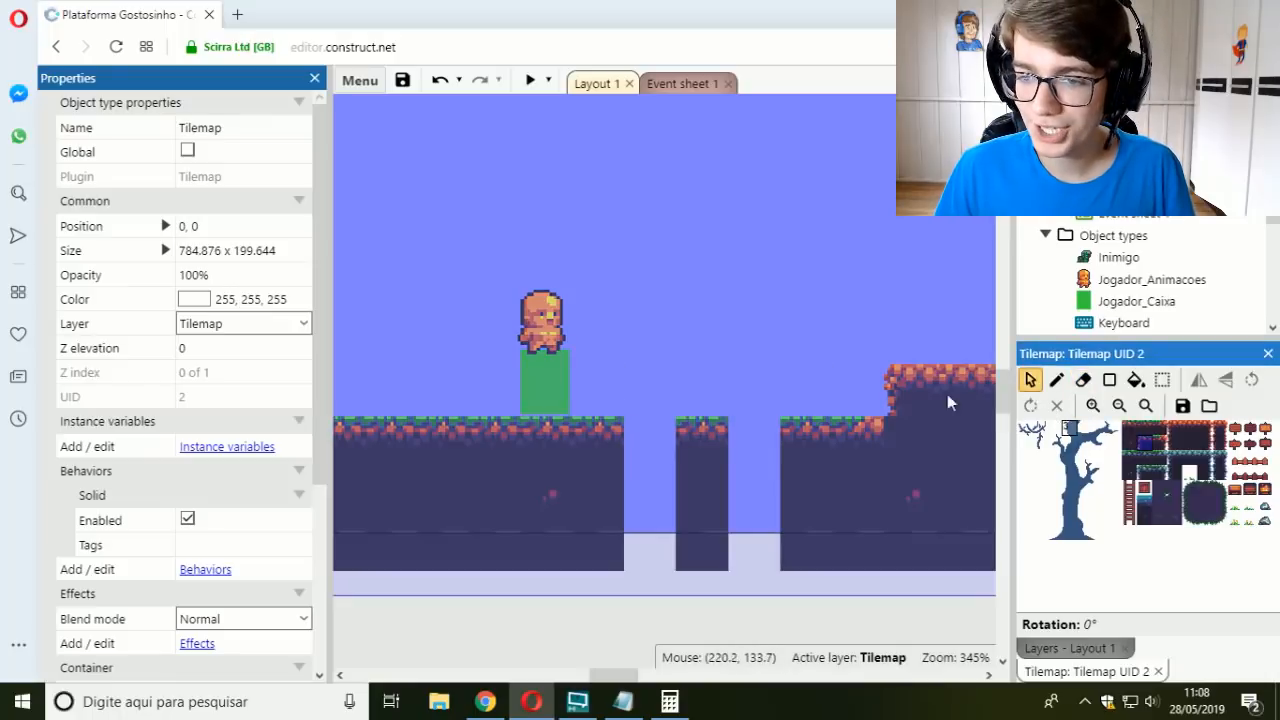
left_click(566, 384)
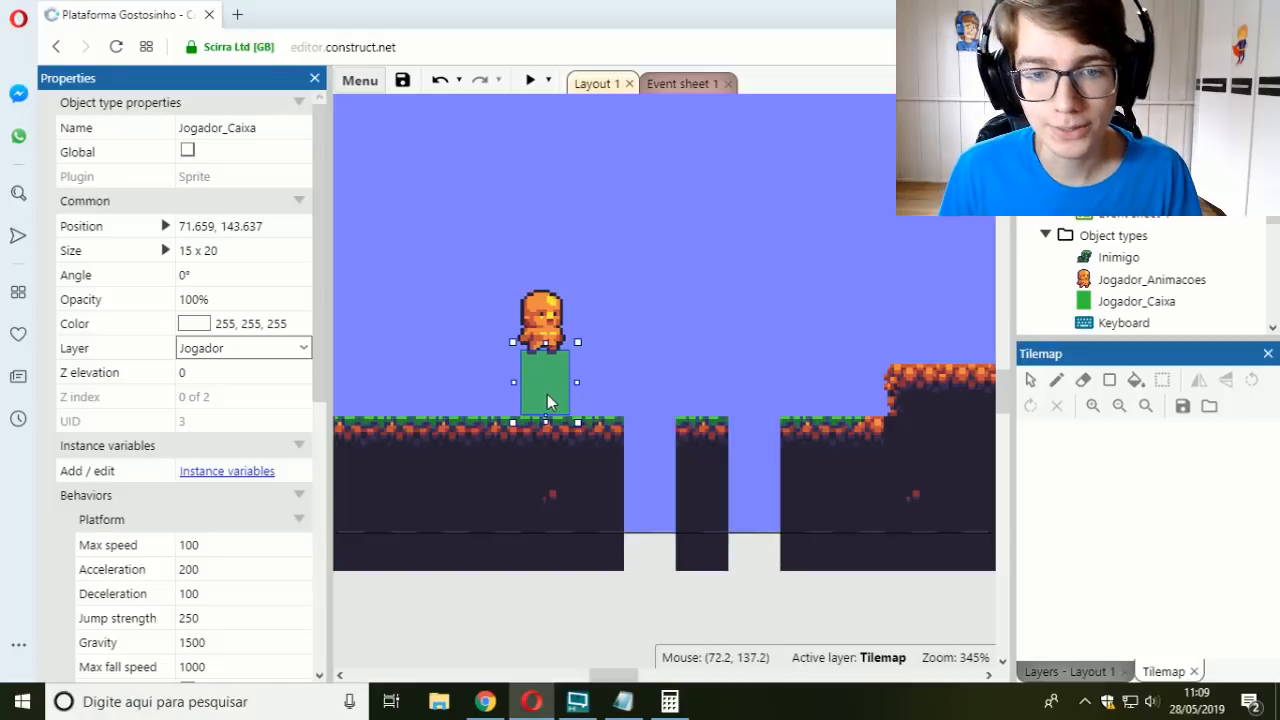
mouse_move(547, 400)
left_mouse_down()
mouse_move(562, 370)
mouse_move(630, 317)
mouse_move(662, 316)
mouse_move(697, 400)
mouse_move(677, 372)
mouse_move(588, 395)
mouse_move(688, 301)
mouse_move(785, 286)
mouse_move(742, 288)
mouse_move(710, 314)
mouse_move(670, 396)
mouse_move(656, 381)
mouse_move(525, 408)
mouse_move(711, 303)
mouse_move(807, 302)
mouse_move(742, 396)
mouse_move(546, 384)
mouse_move(550, 397)
left_mouse_up()
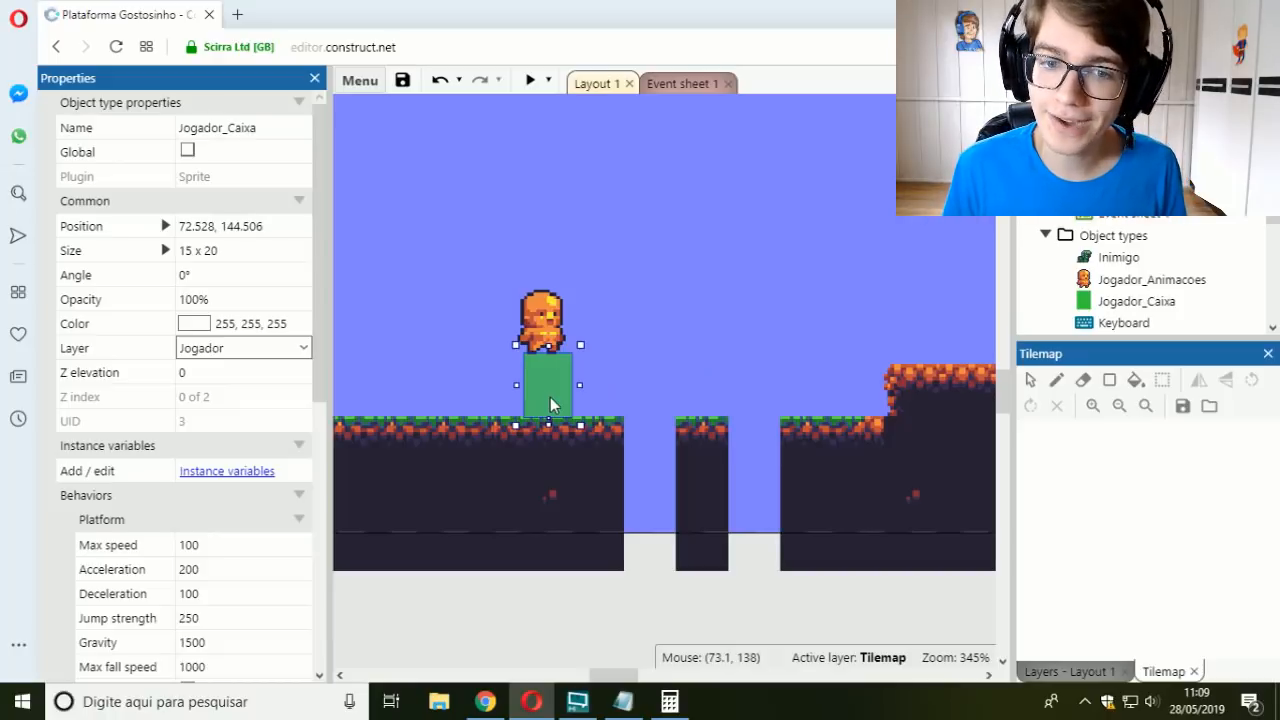
mouse_move(550, 397)
left_mouse_down()
mouse_move(700, 315)
mouse_move(813, 303)
mouse_move(798, 299)
mouse_move(750, 338)
mouse_move(538, 405)
left_mouse_up()
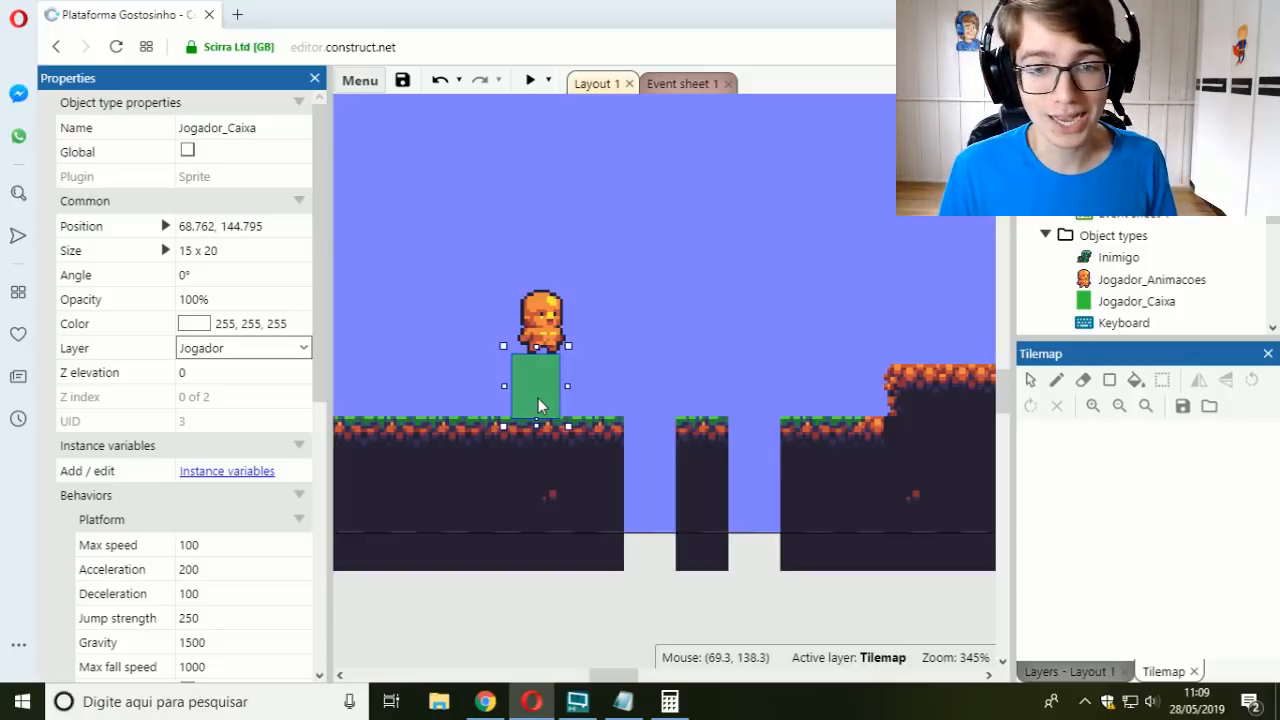
Step: Undo the Jogador_Caixa moves and the tilemap erasures
key("ctrl+z")
key("ctrl+z")
key("ctrl+z")
key("ctrl+z")
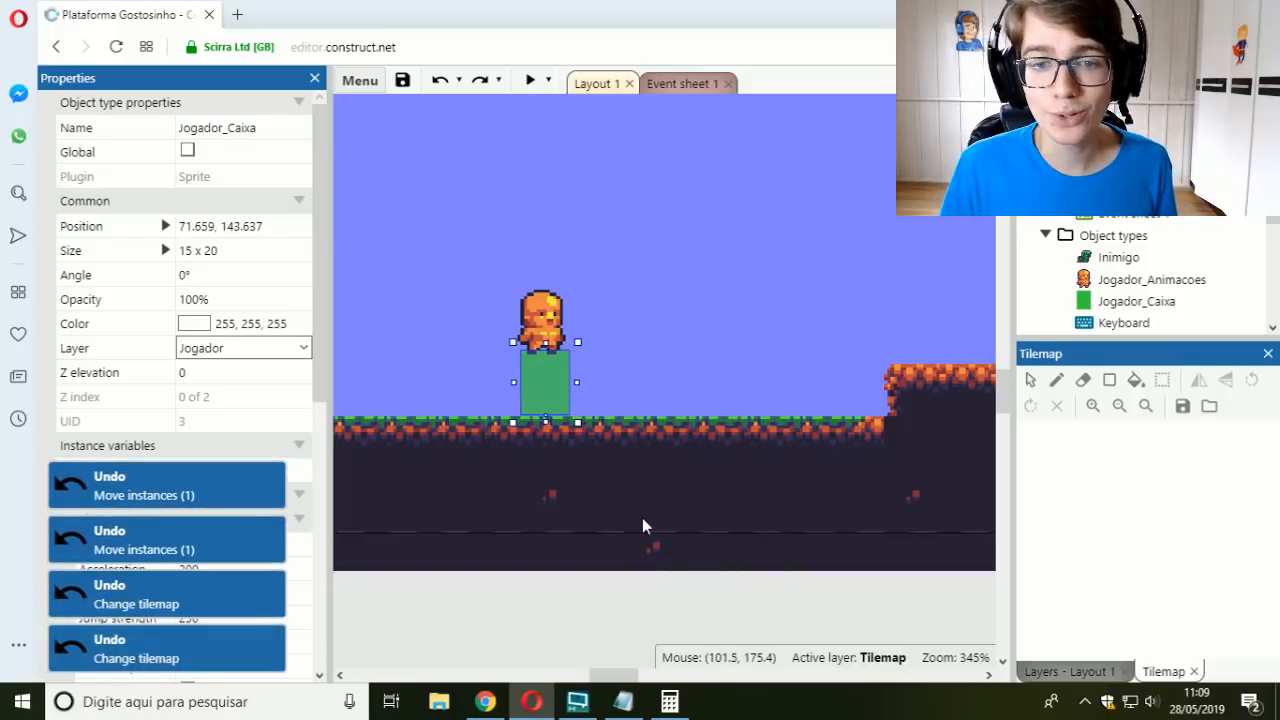
Step: Run the layout preview and walk the player character in both directions along the ground
left_click(530, 80)
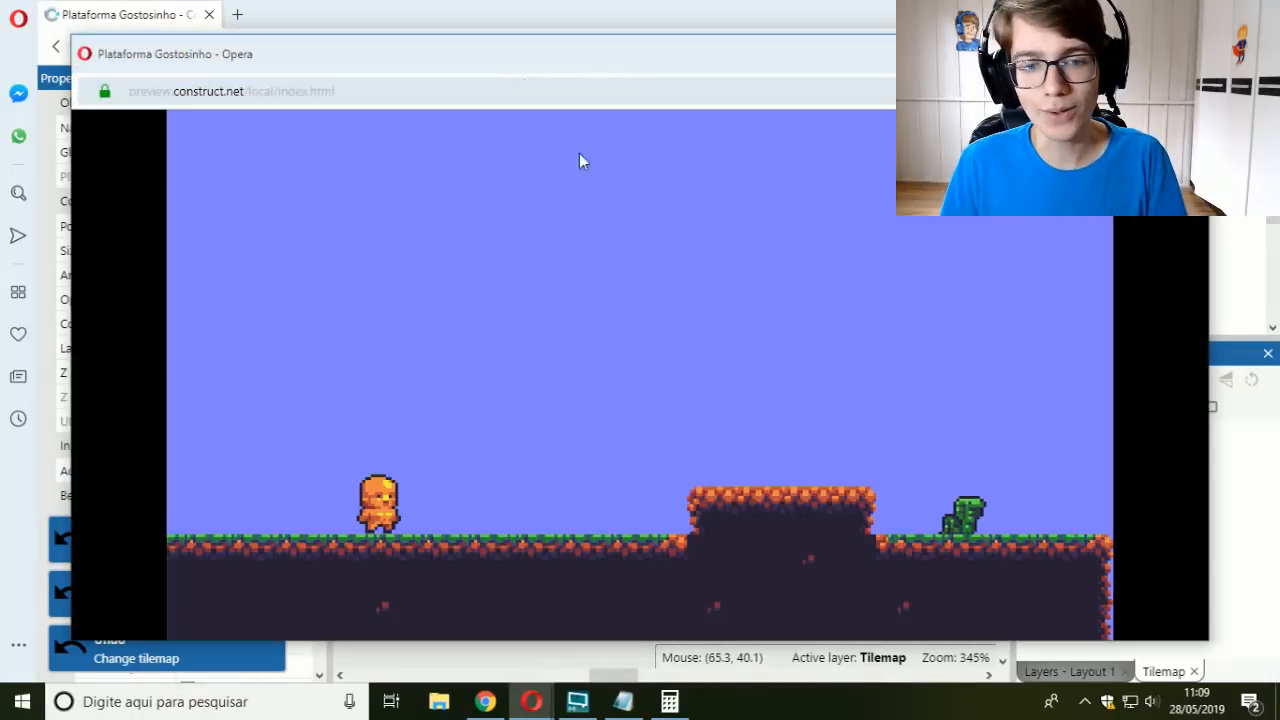
key("Right")
key("Left")
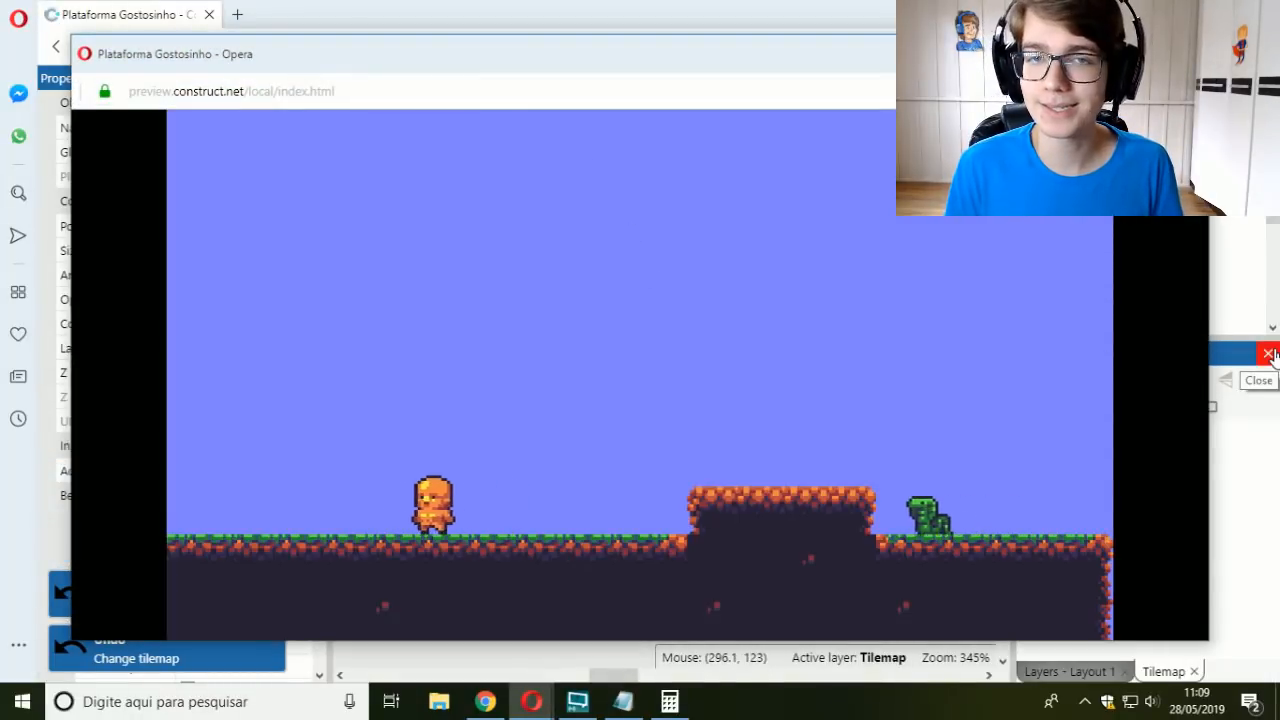
key("Right")
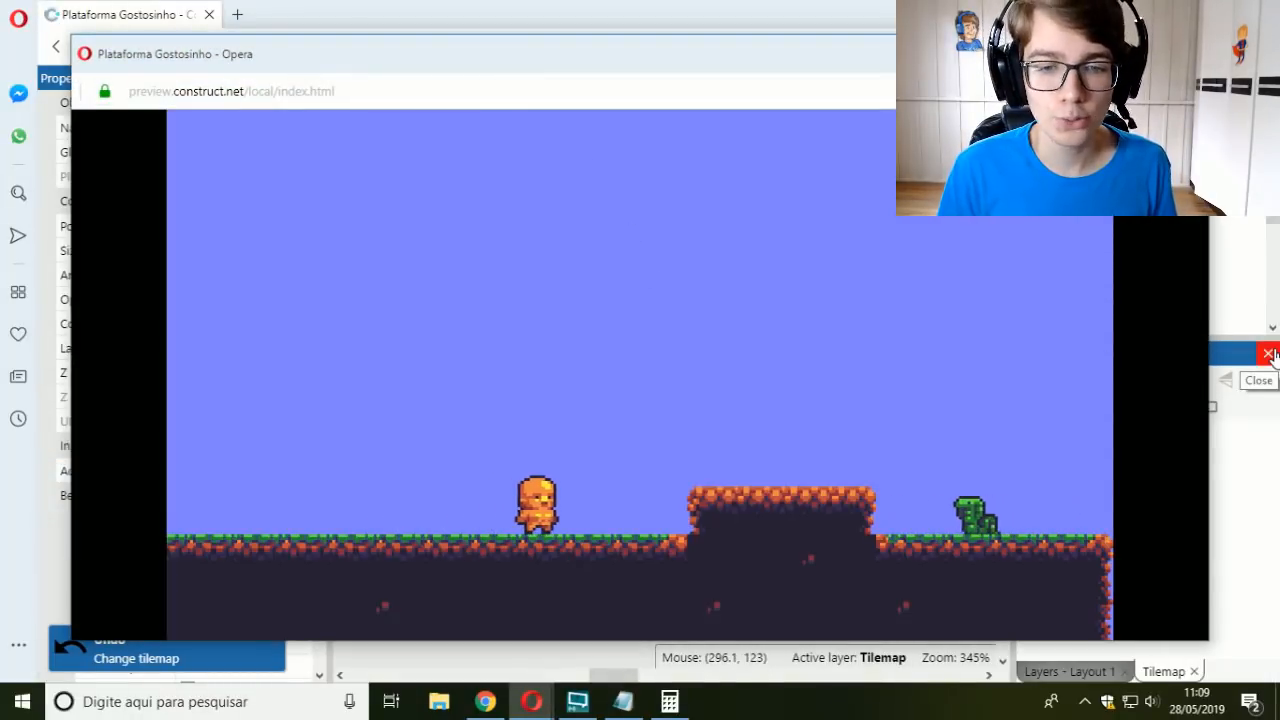
Step: Test the player's jump and crescent-shaped attack against the enemy beyond the platform, and close the preview
key("space")
key("space")
key("Up")
key("space")
key("Up")
key("space")
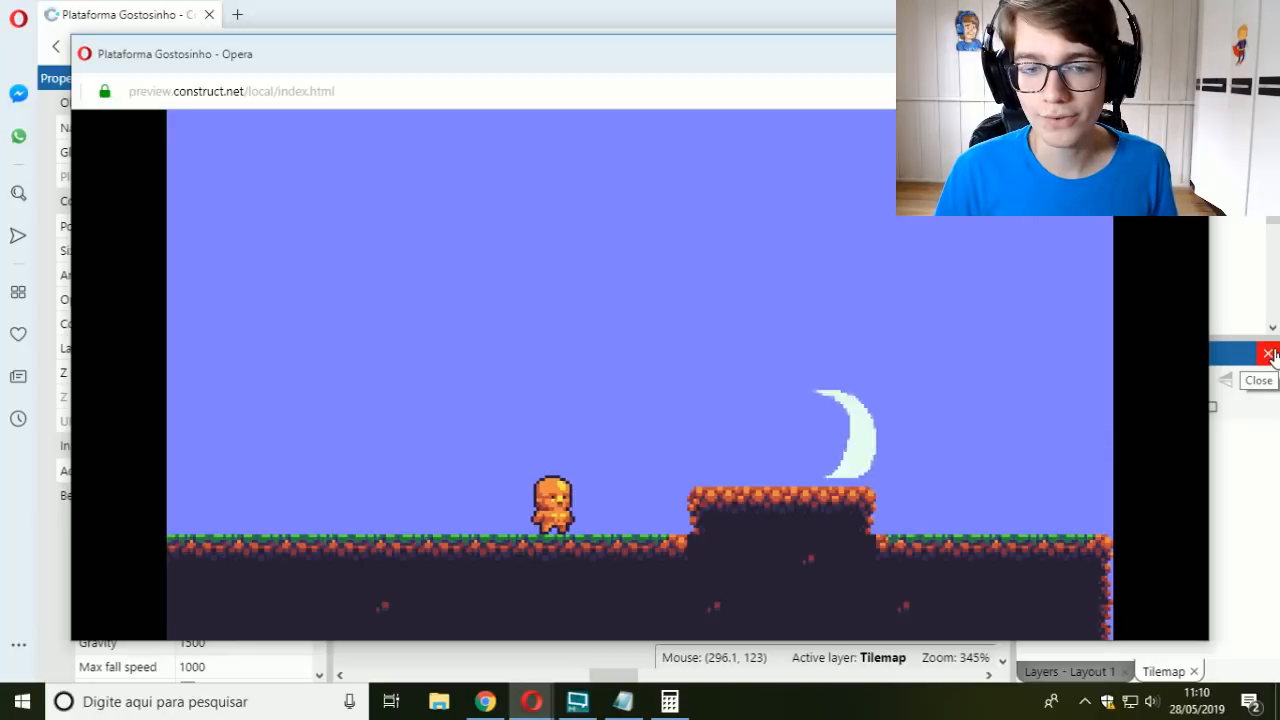
key("Right")
key("Up")
key("space")
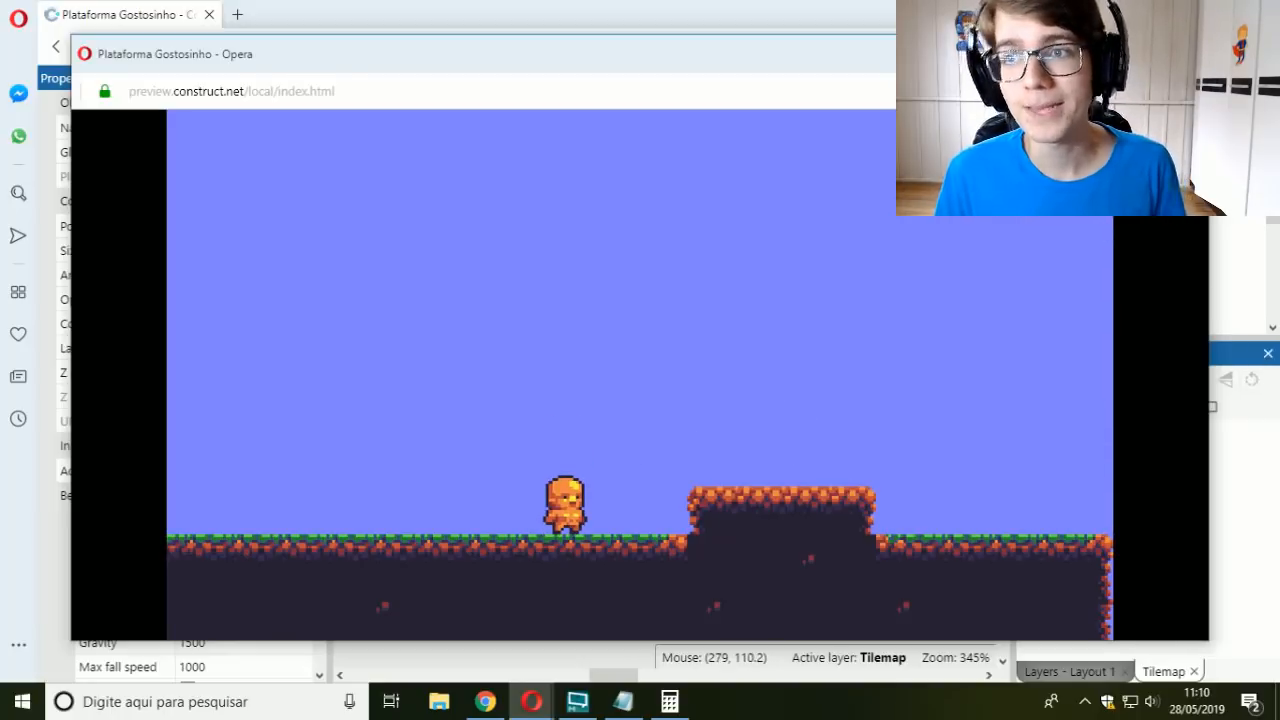
left_click(1186, 54)
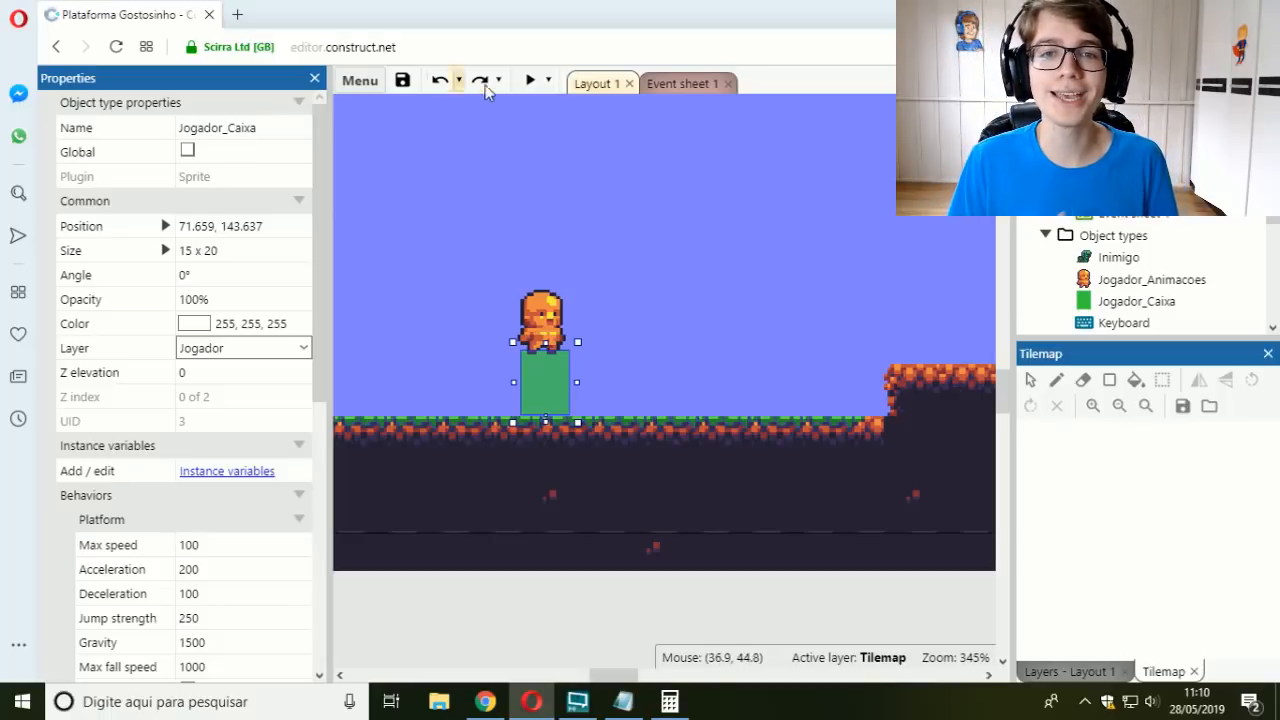
Step: Run the layout preview again to view the player and the patrolling enemy, and close it
left_click(530, 80)
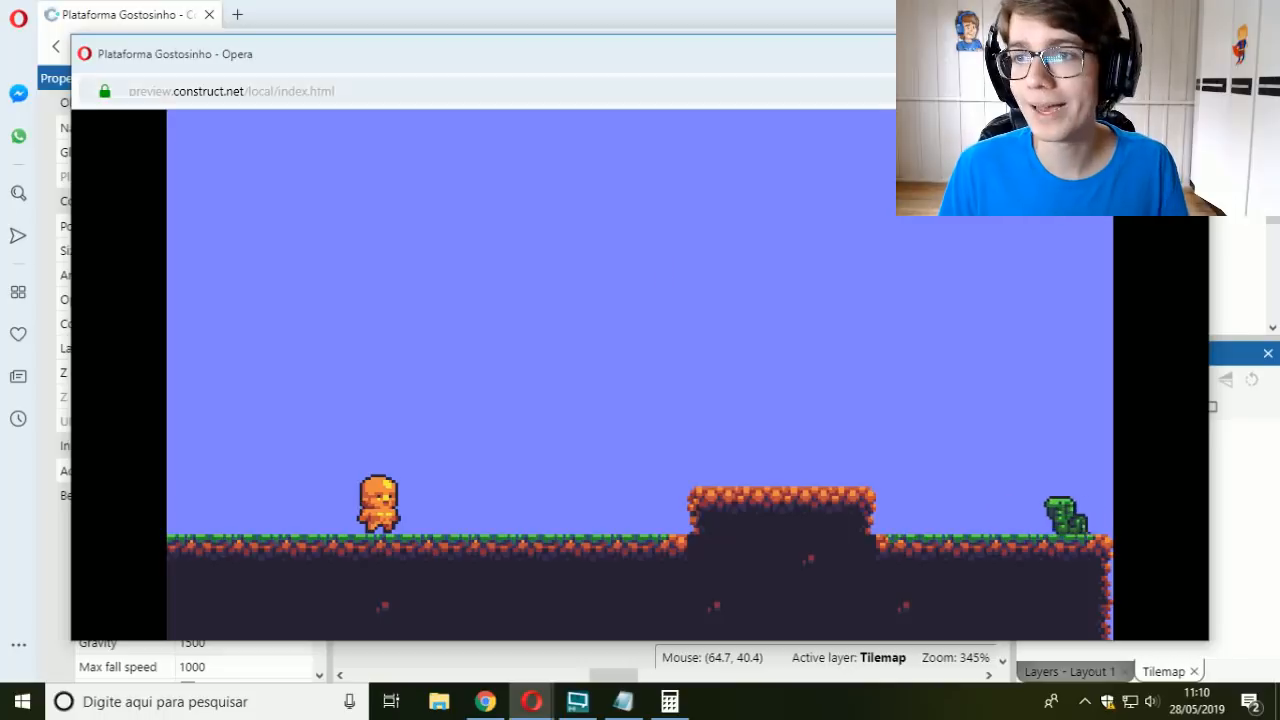
left_click(1190, 50)
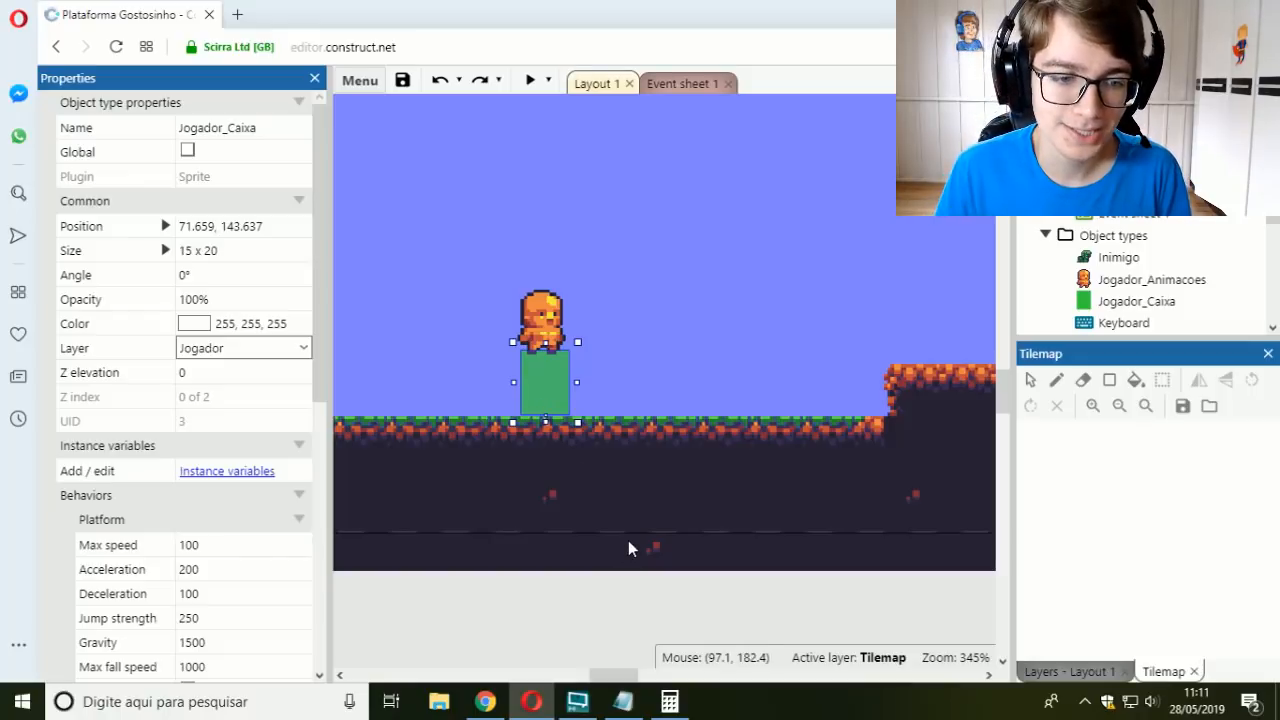
Step: Set both the Acceleration and the Deceleration of Jogador_Caixa's Platform behavior to 10000000
scroll(252, 432, "down", 3)
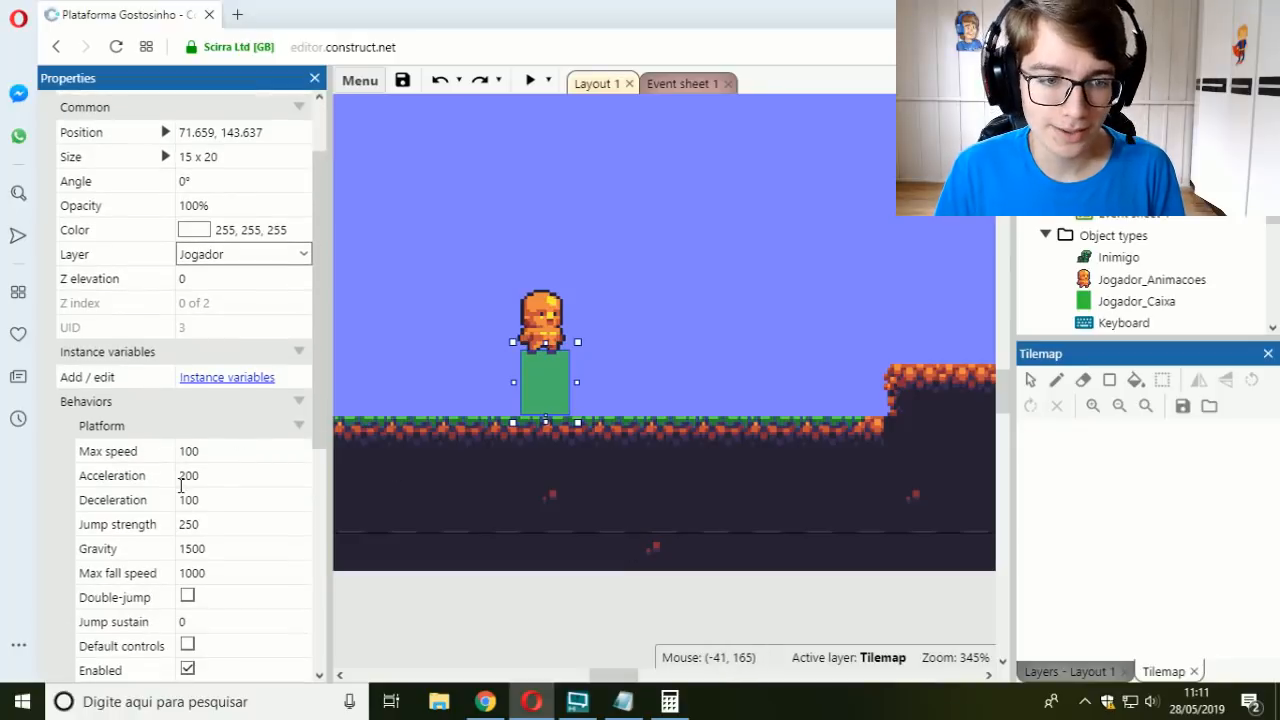
left_click(217, 475)
type("10")
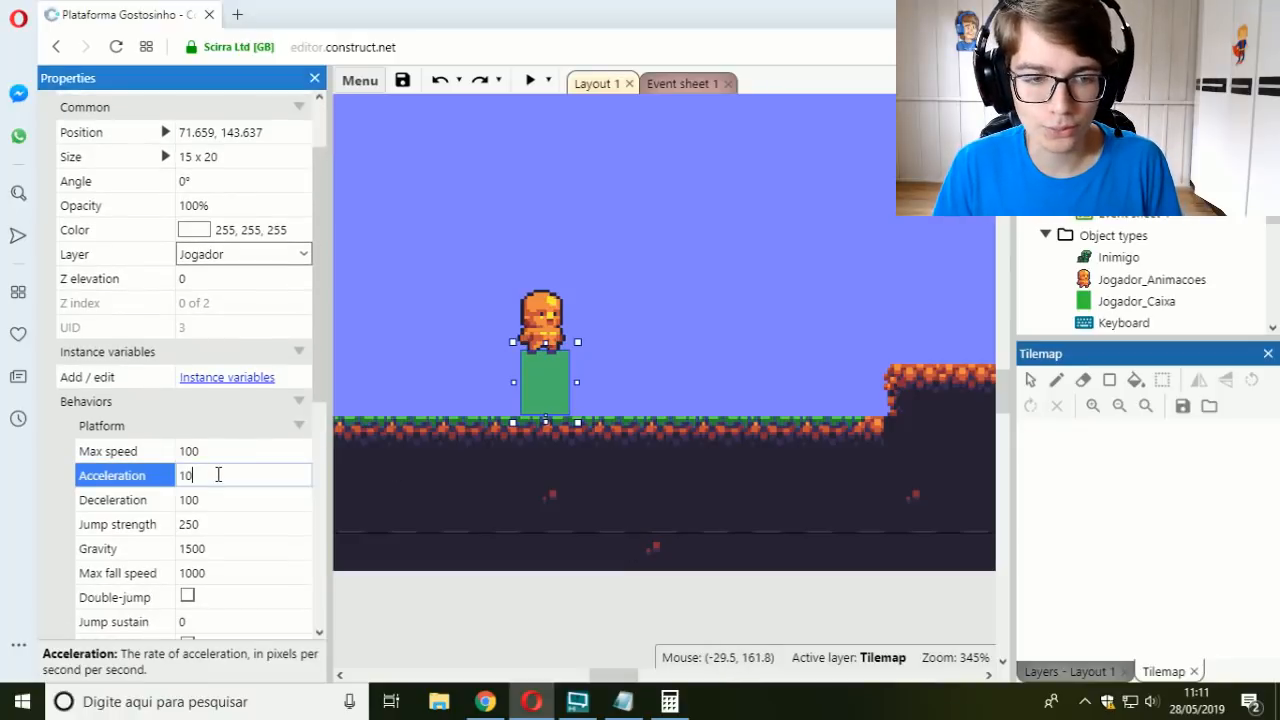
type("000000")
key("Tab")
left_click(243, 474)
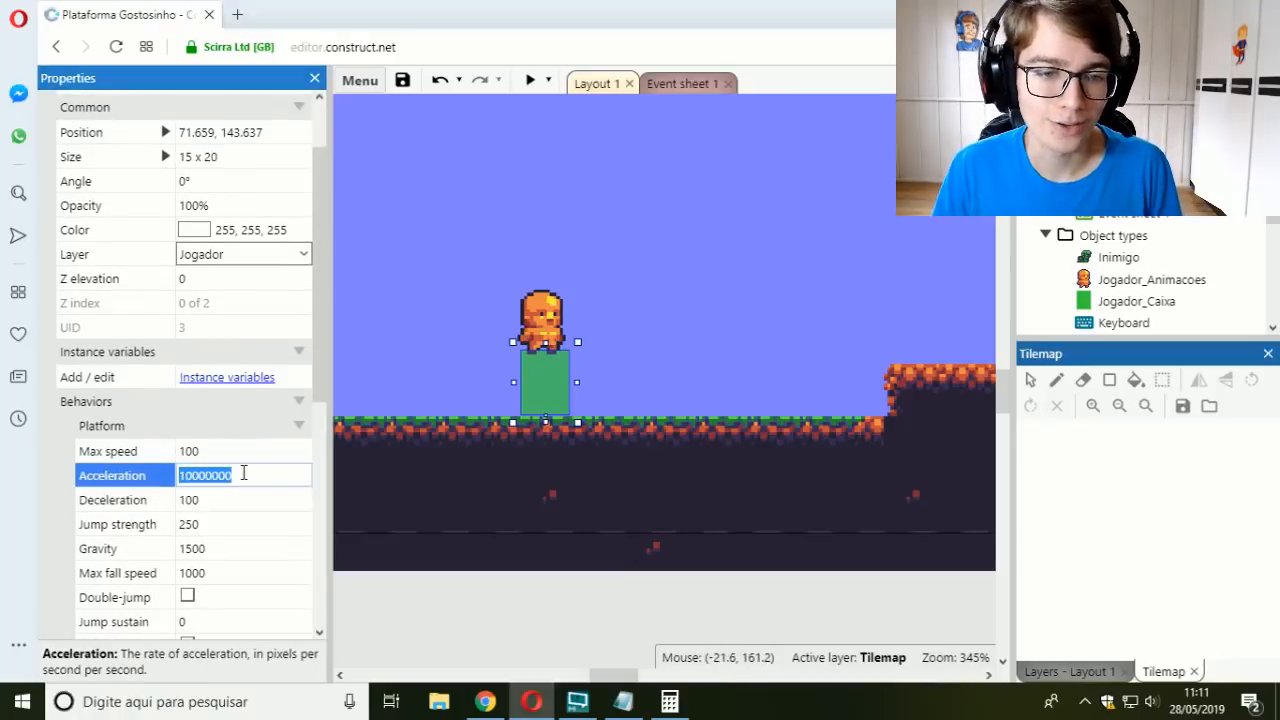
left_click(240, 499)
type("10000000")
key("Tab")
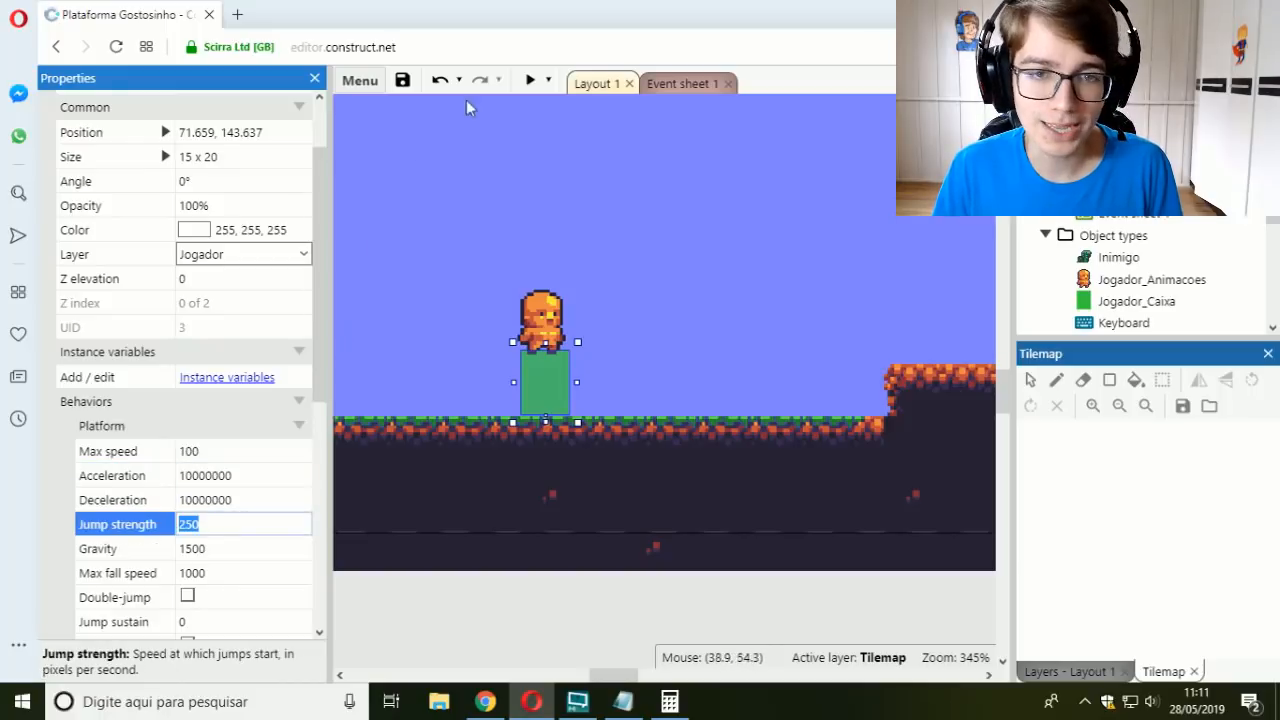
Step: Run the layout preview, walk the player back and forth with quick direction changes, and close the preview
left_click(530, 80)
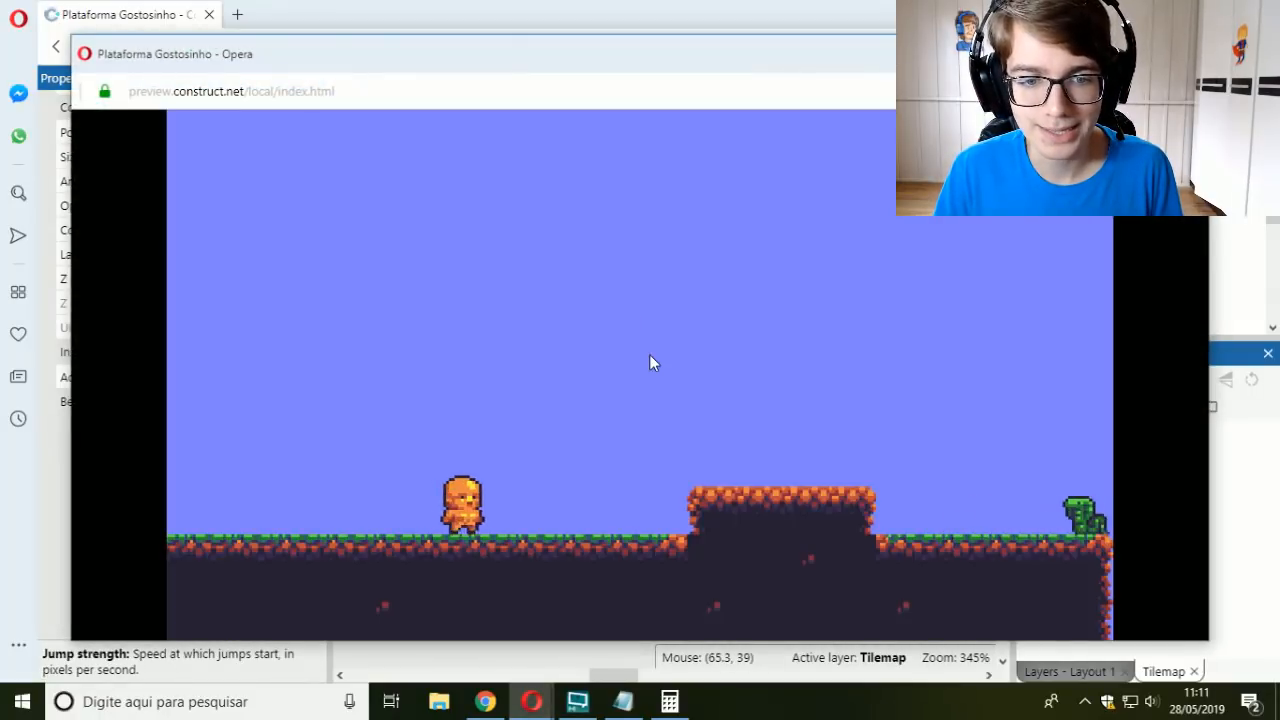
key("Left")
key("Right")
key("Left")
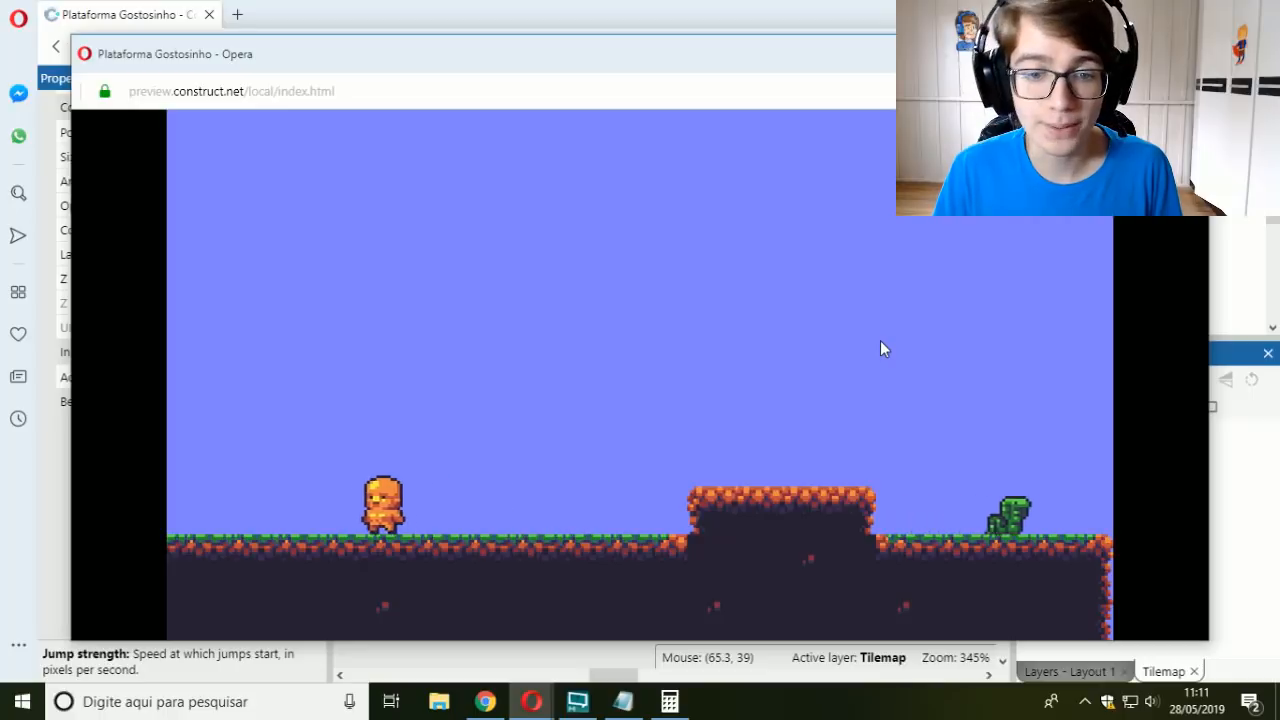
key("Right")
key("Left")
key("Right")
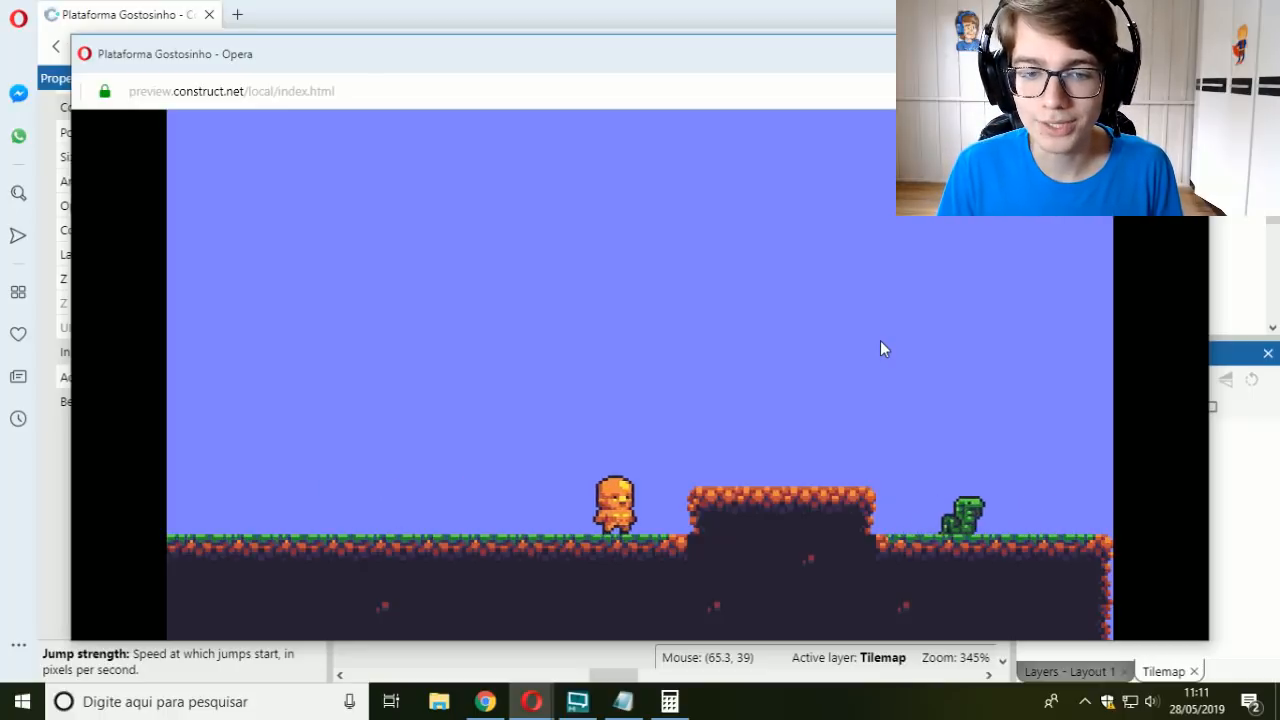
key("Left")
left_click(1186, 52)
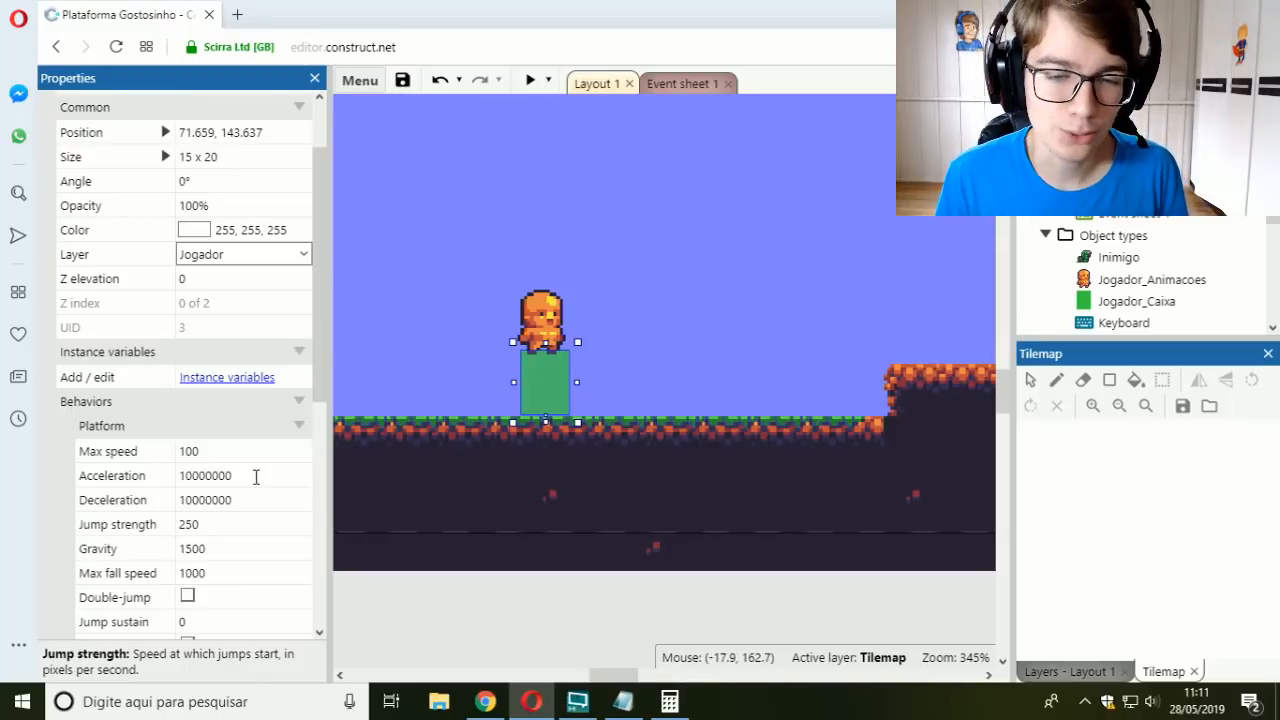
Step: Switch to the "velocidade de aceleração" note in Notepad and highlight the two terms of the acceleration formula
left_click(623, 701)
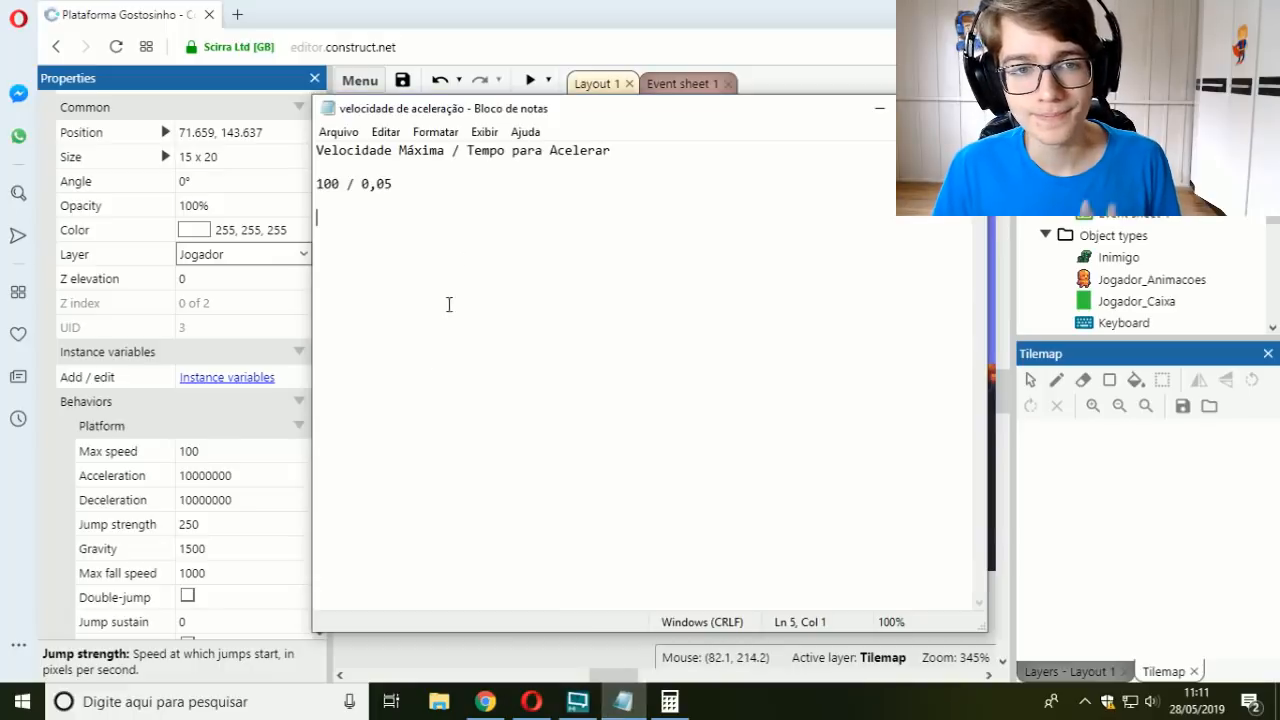
left_click_drag(447, 151, 339, 150)
left_click(407, 150)
left_click_drag(483, 150, 620, 150)
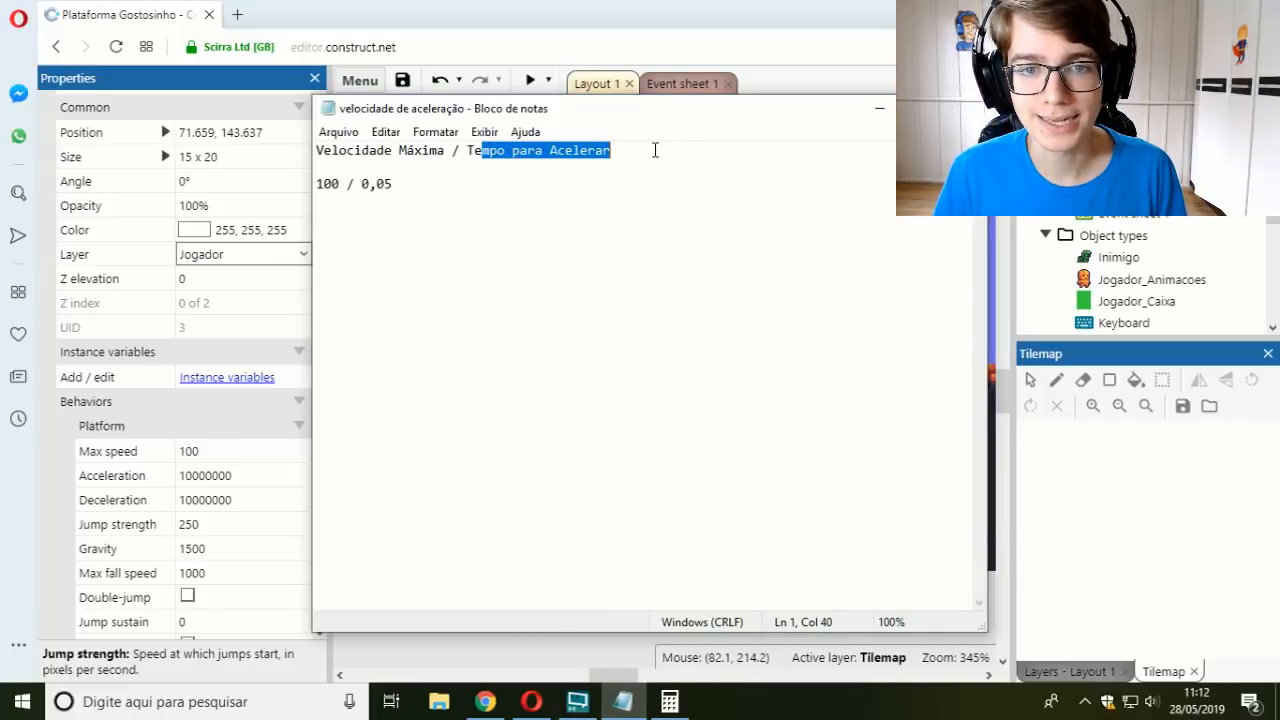
left_click(611, 177)
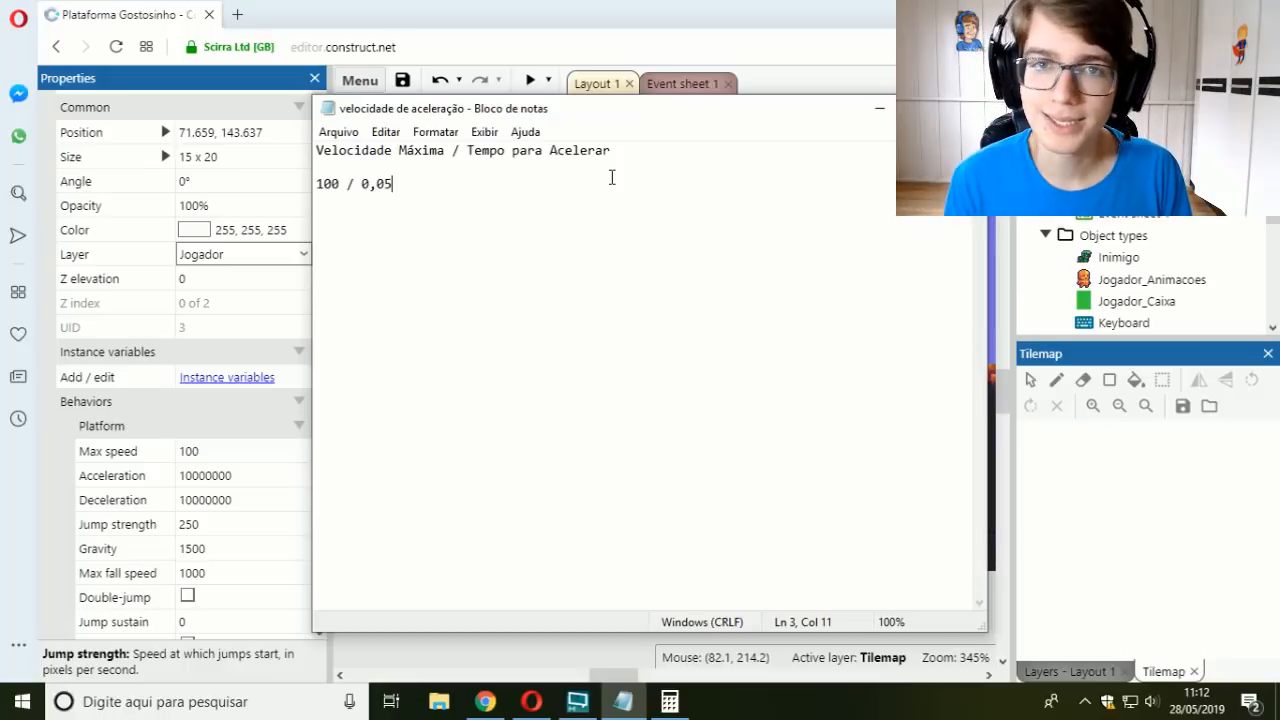
Step: Append "em Segundos" to the formula line and add the example "100 / 1" with its result "100" beneath it
left_click(631, 150)
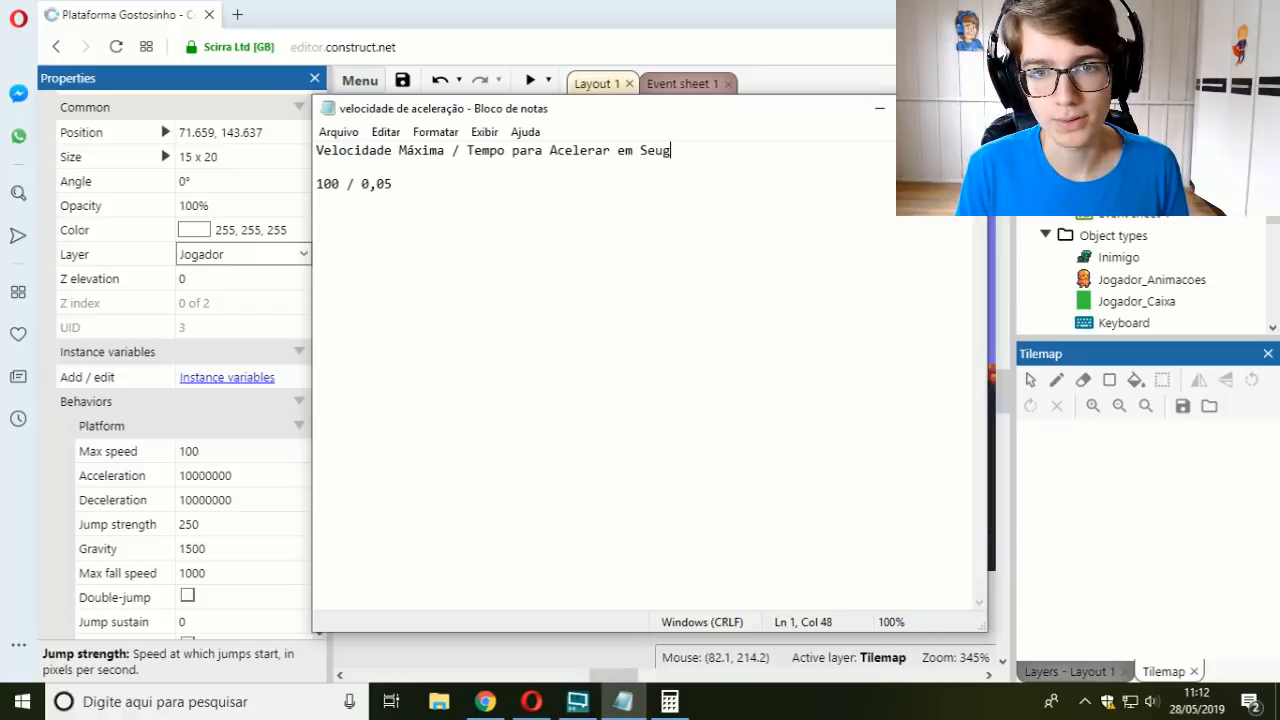
type("em Segundos")
key("Return")
key("Return")
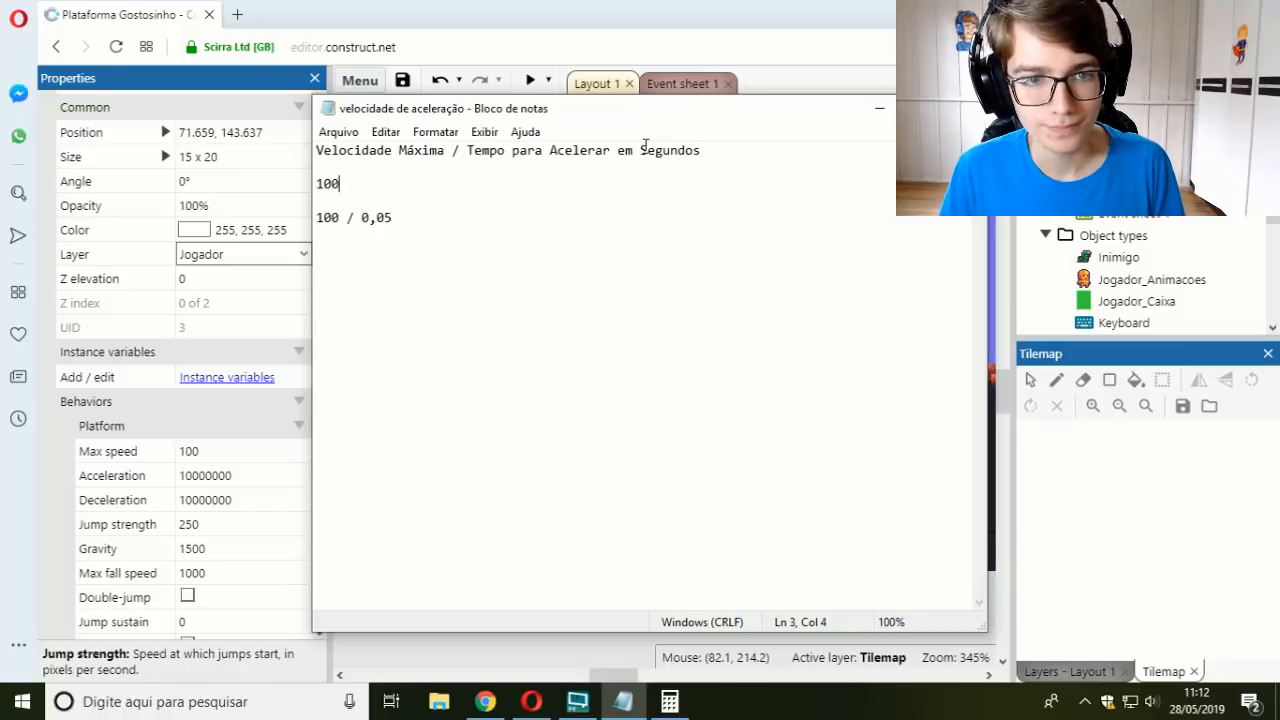
type("100 / 1")
key("Return")
key("Return")
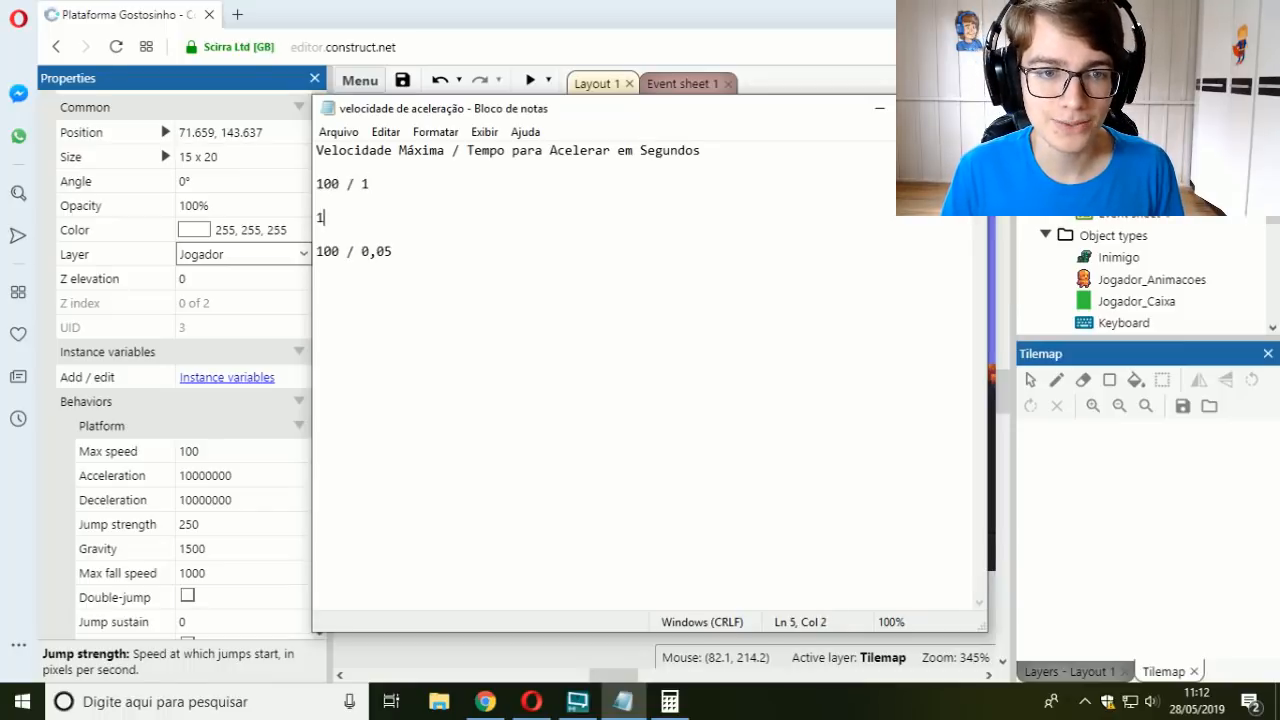
Step: Switch back to Construct and set both the Acceleration and the Deceleration of Jogador_Caixa to 100
left_click(271, 477)
type("1")
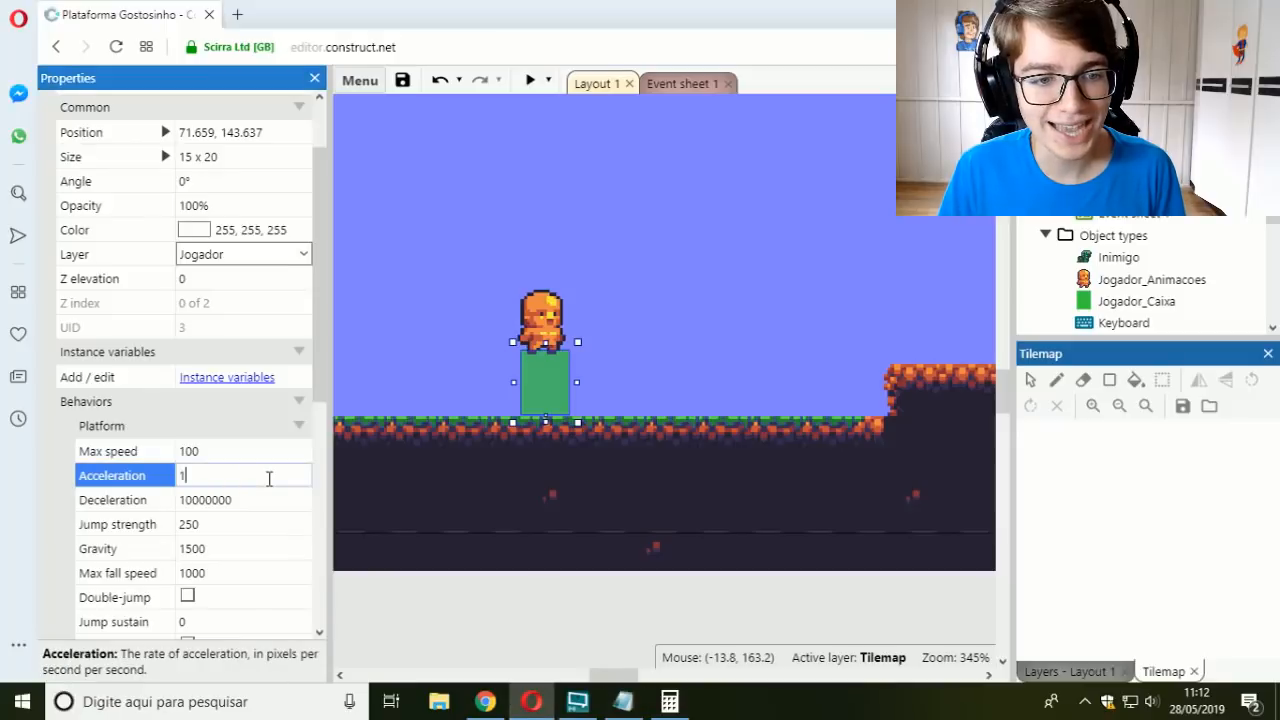
type("00")
key("Tab")
type("100")
key("Tab")
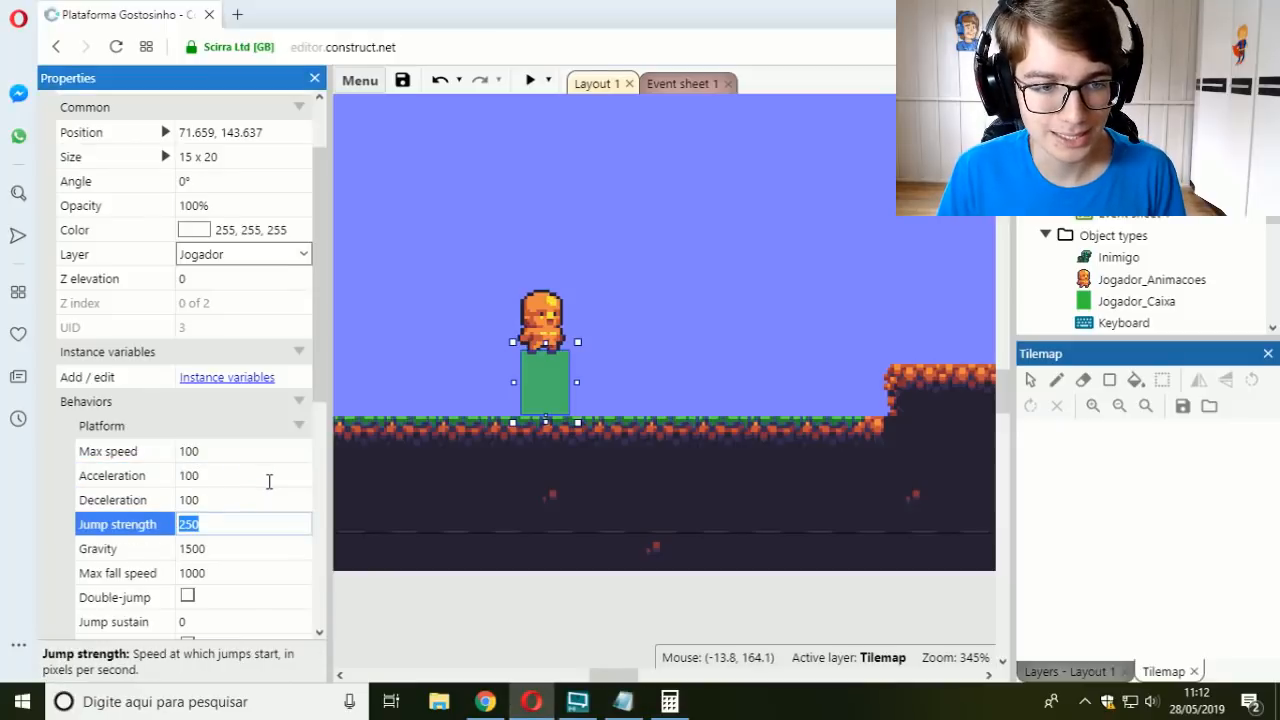
Step: Preview the layout, walk the player in both directions to observe speeding up and sliding, and close the preview
left_click(530, 80)
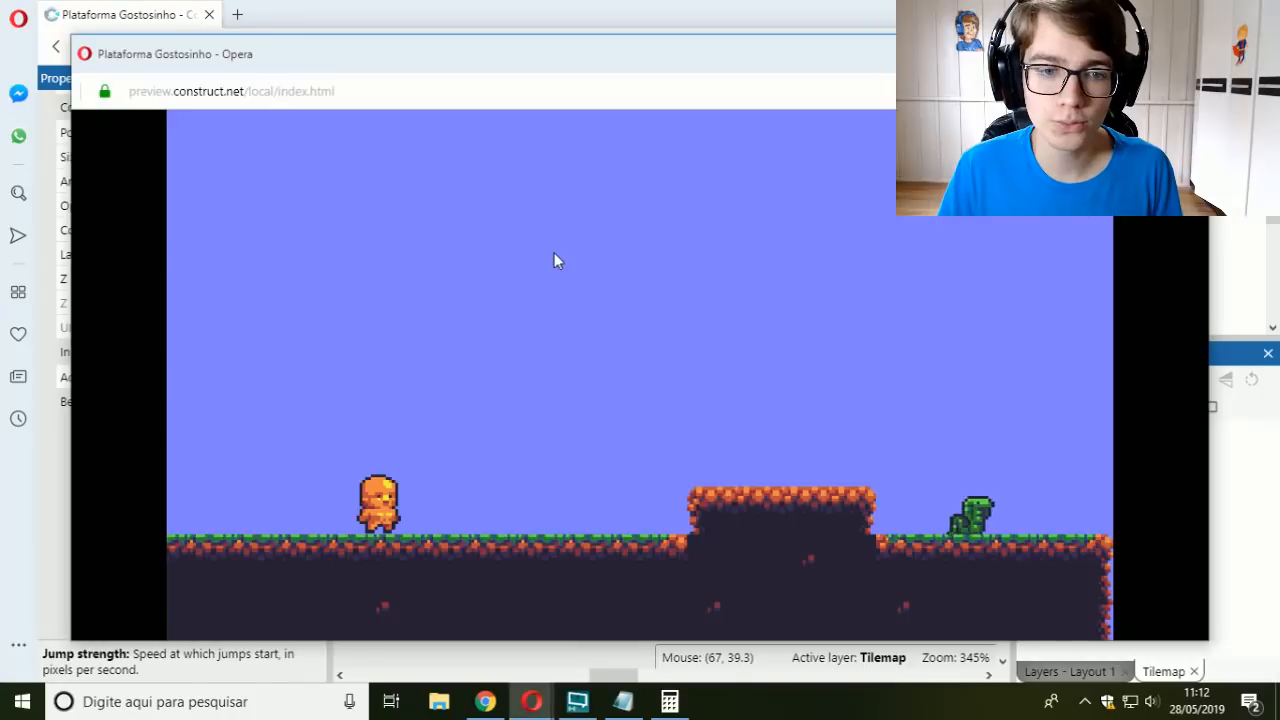
key("Right")
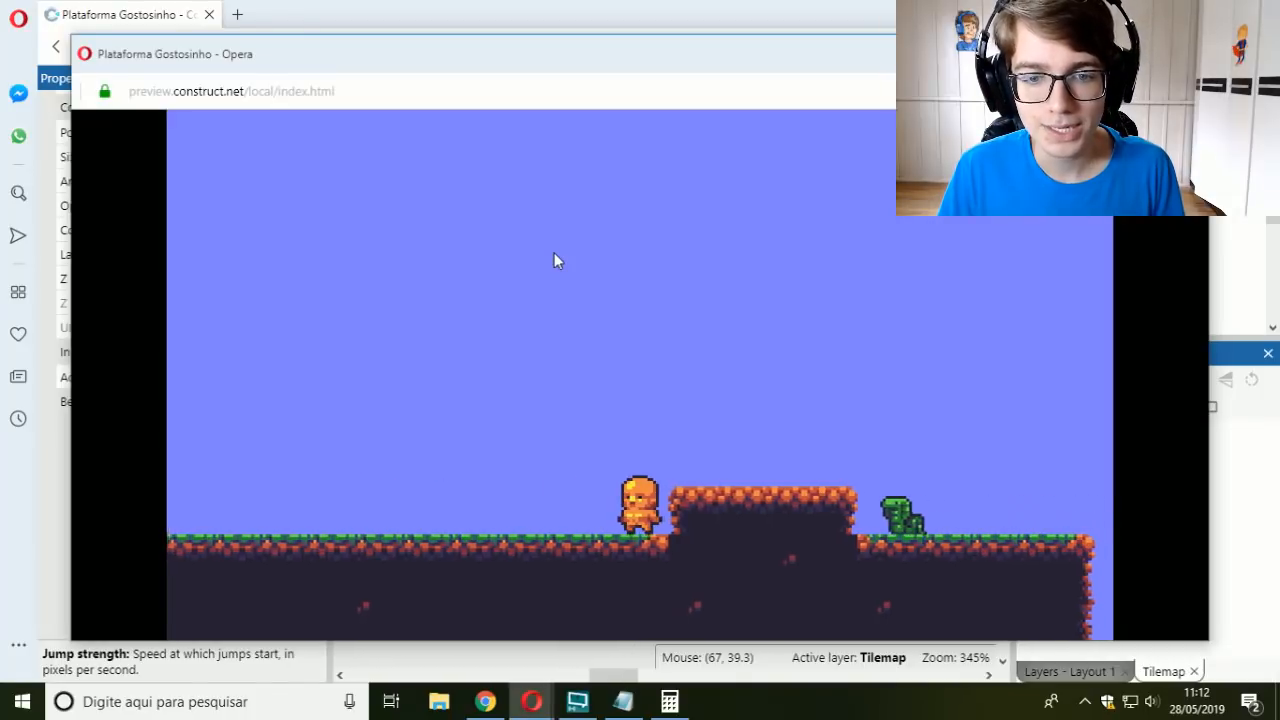
key("Left")
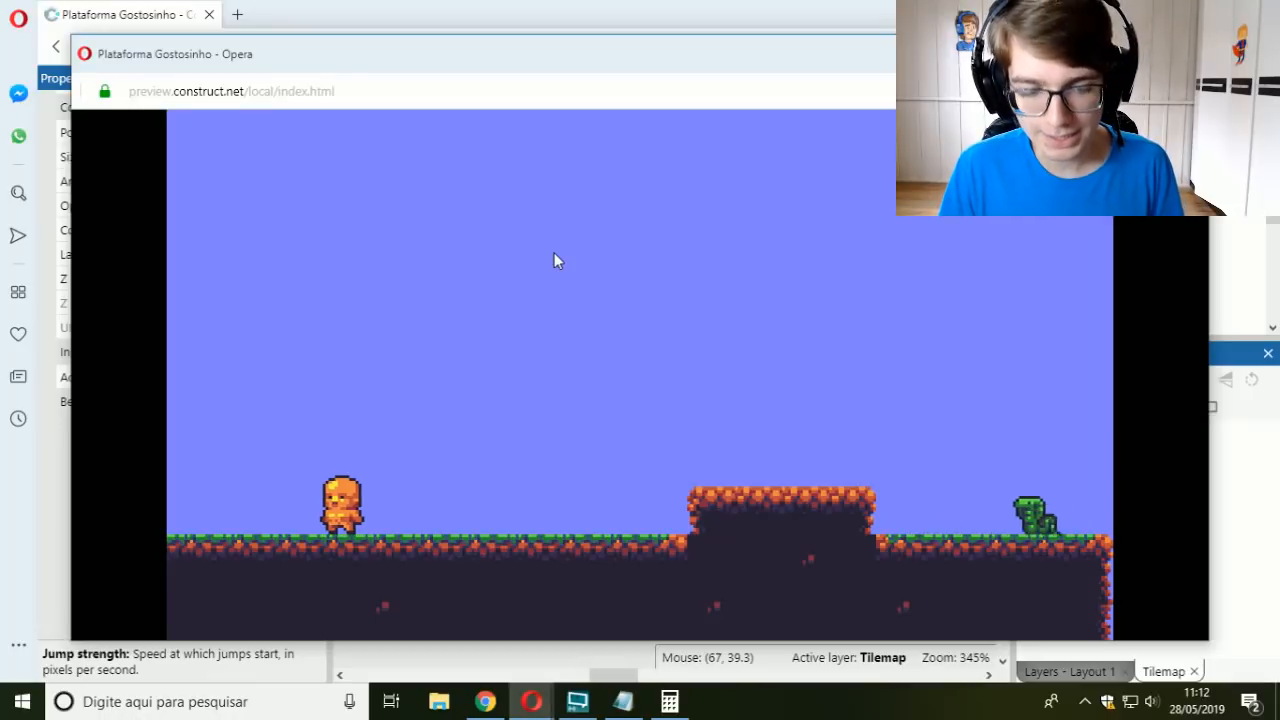
key("Right")
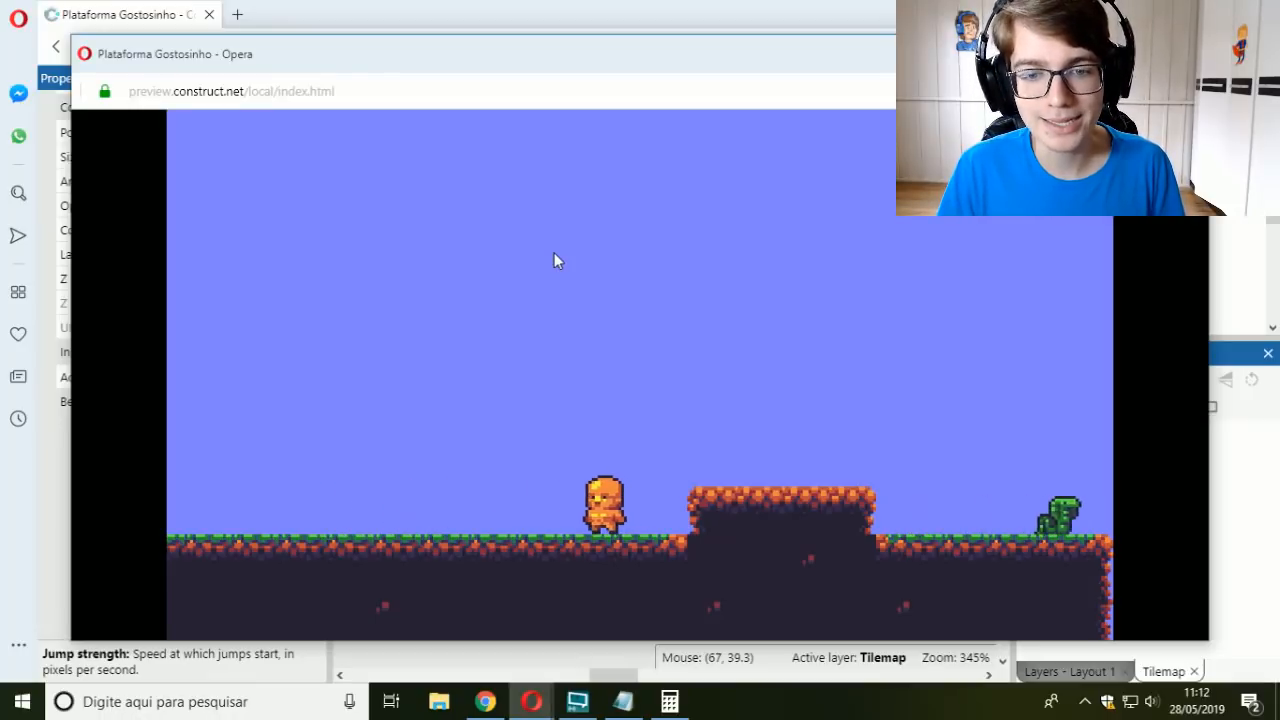
key("Left")
key("Right")
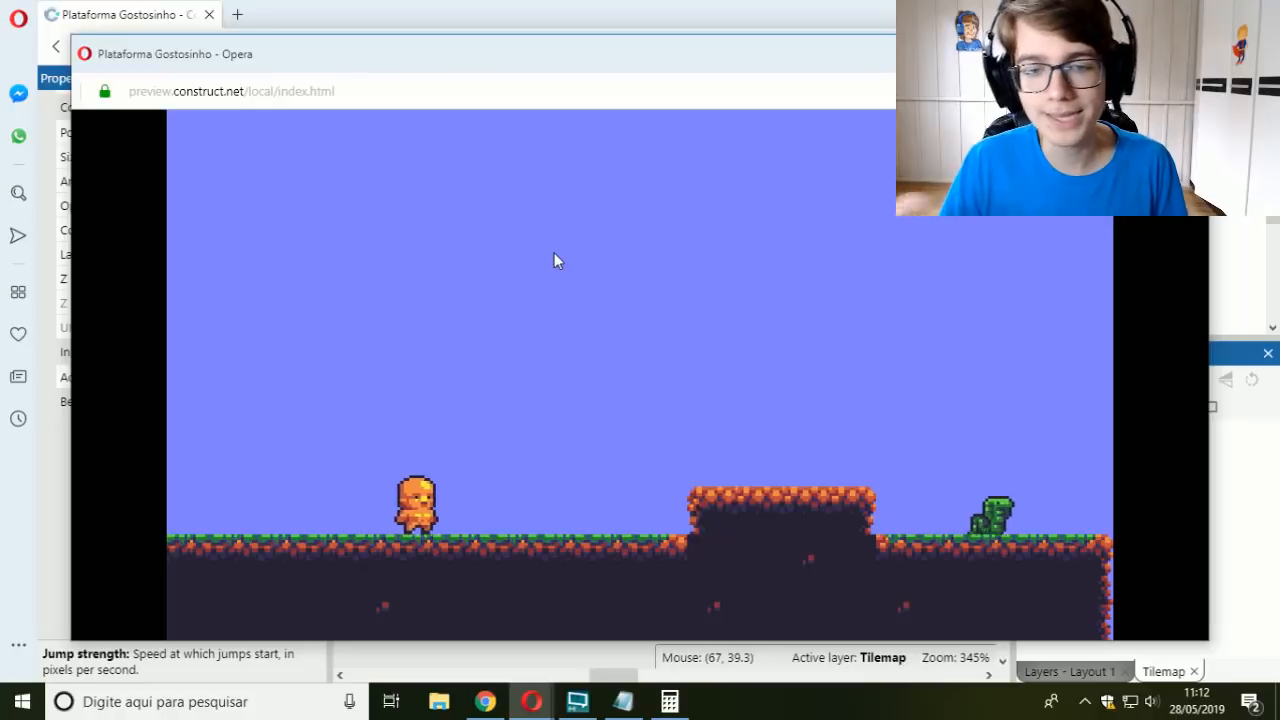
key("Left")
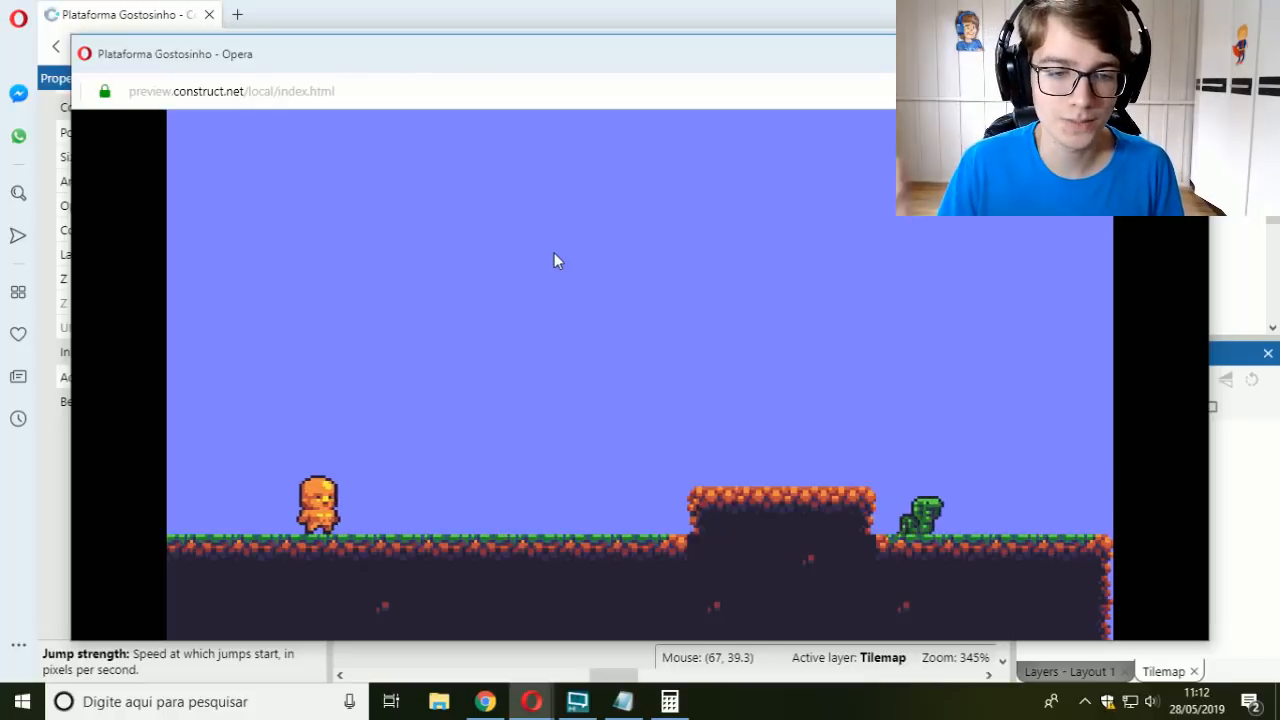
key("Right")
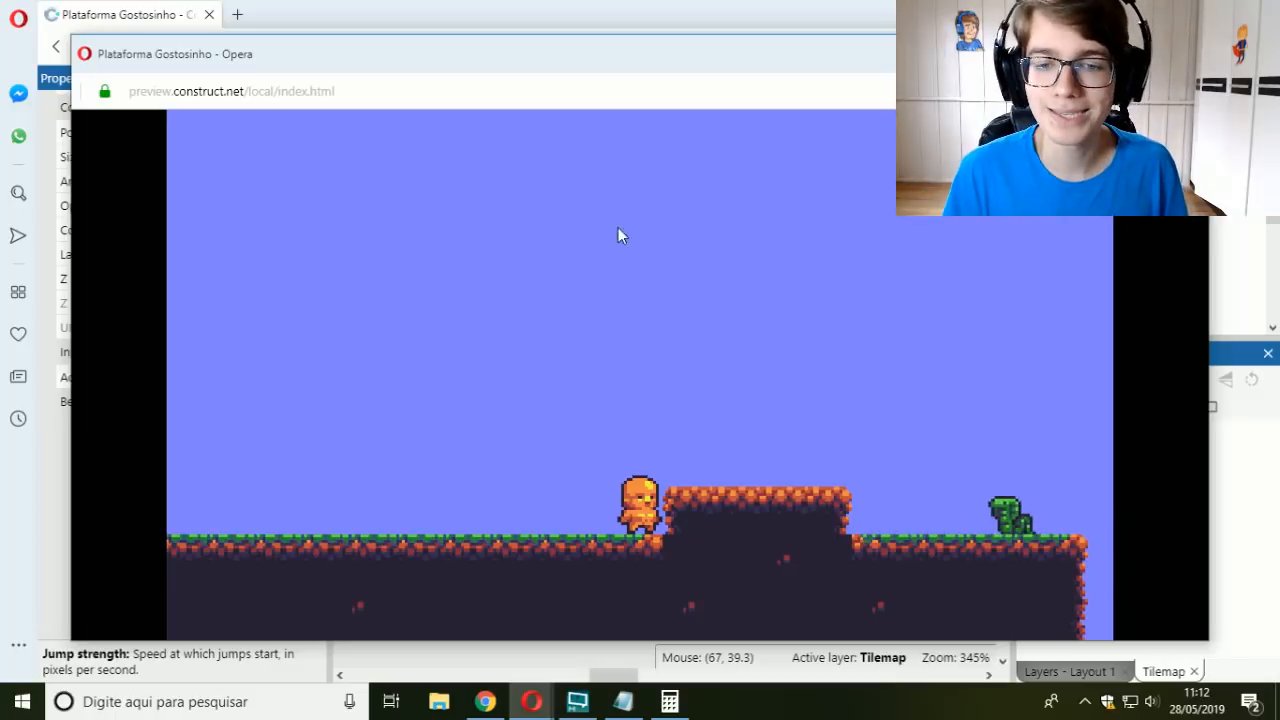
key("Left")
left_click(1186, 51)
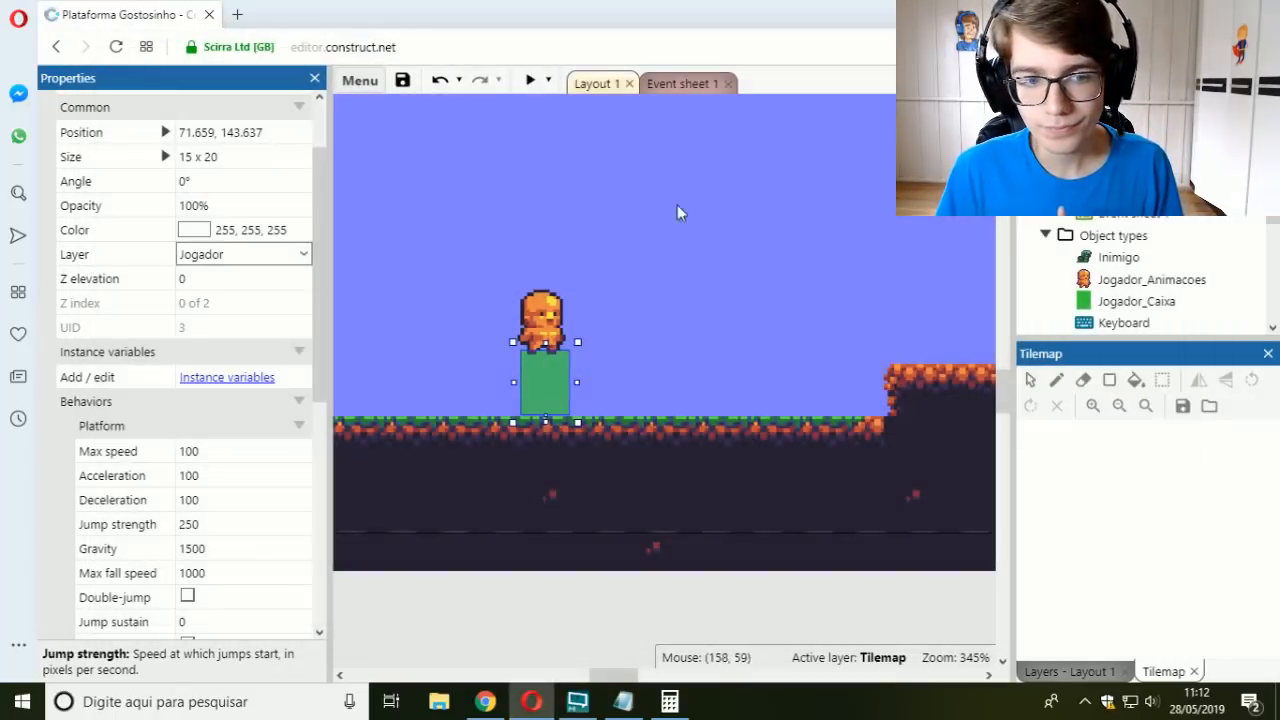
Step: Switch to the Notepad note and delete the "100 / 1" example with its result, leaving "100 / 0,05" under the formula
left_click(623, 701)
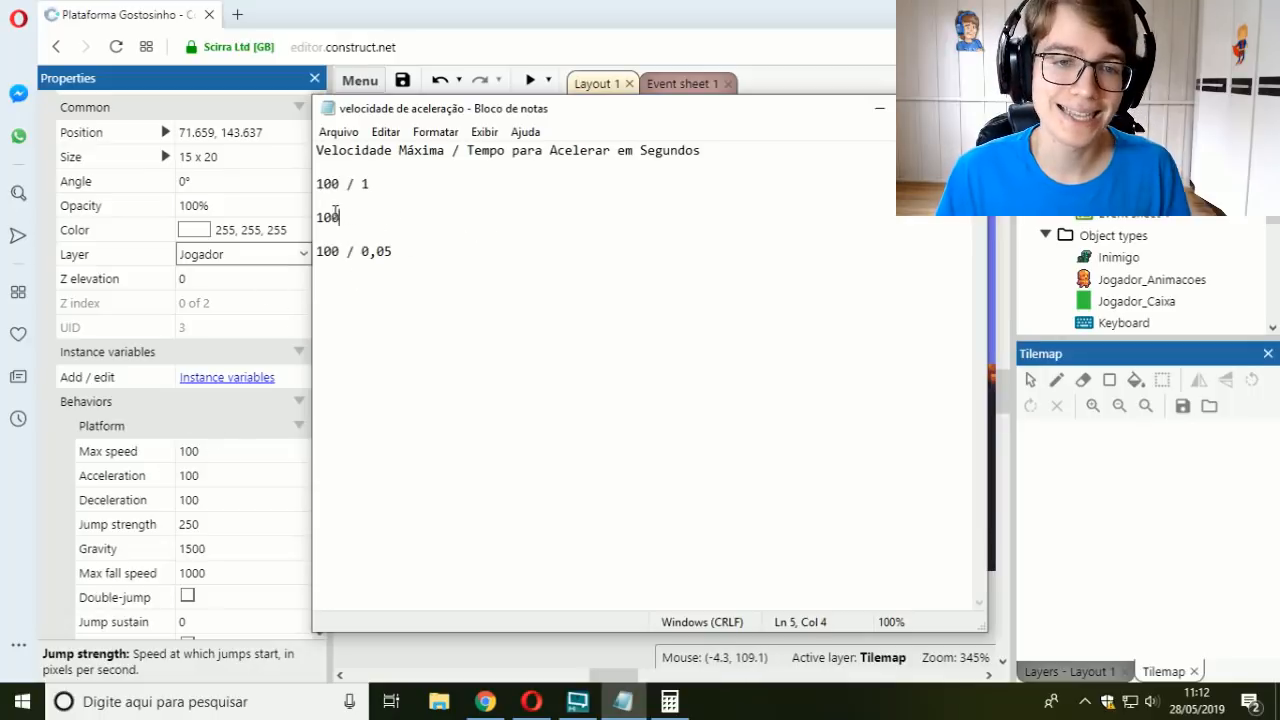
left_click_drag(338, 215, 312, 168)
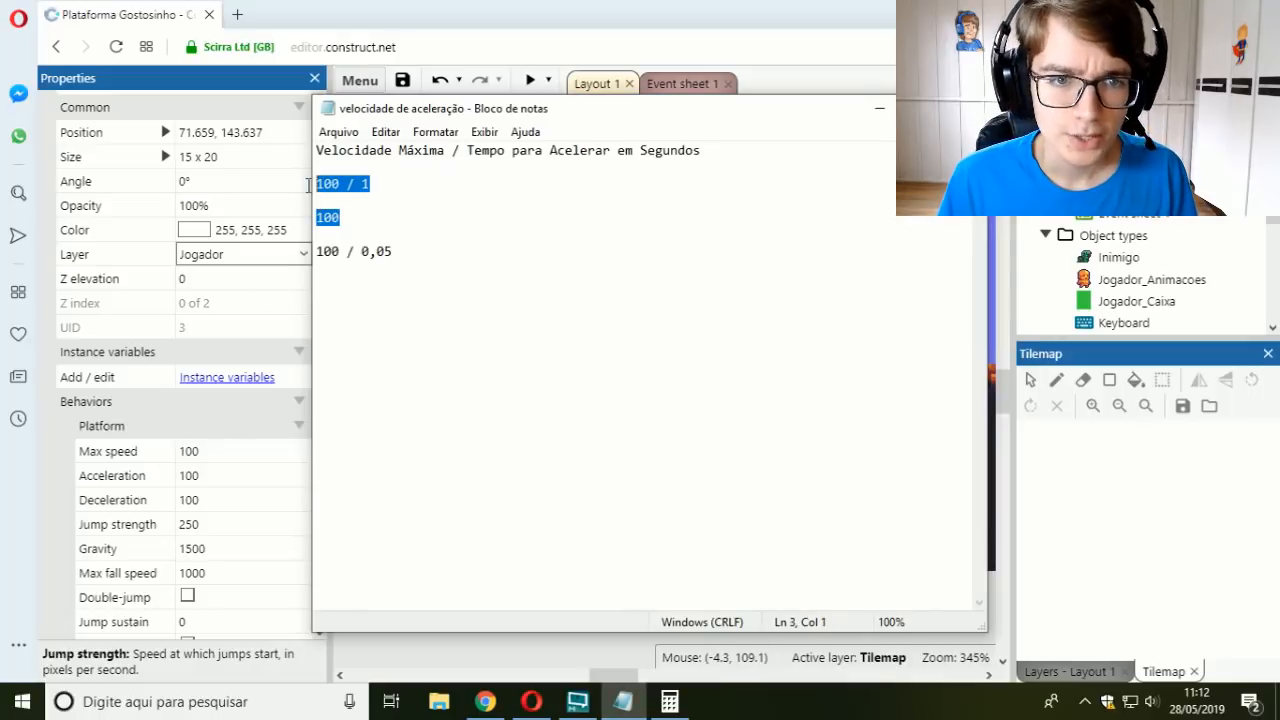
key("BackSpace")
key("BackSpace")
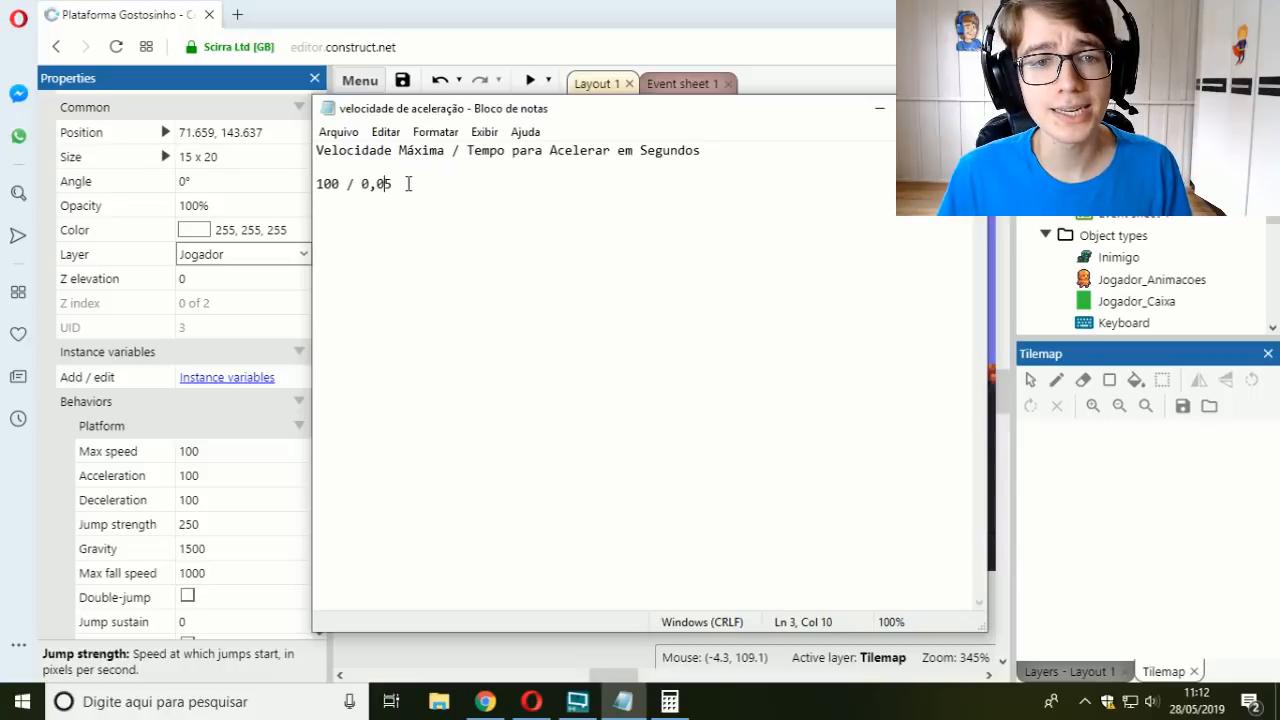
mouse_move(408, 183)
left_mouse_down()
mouse_move(377, 184)
mouse_move(392, 184)
left_mouse_up()
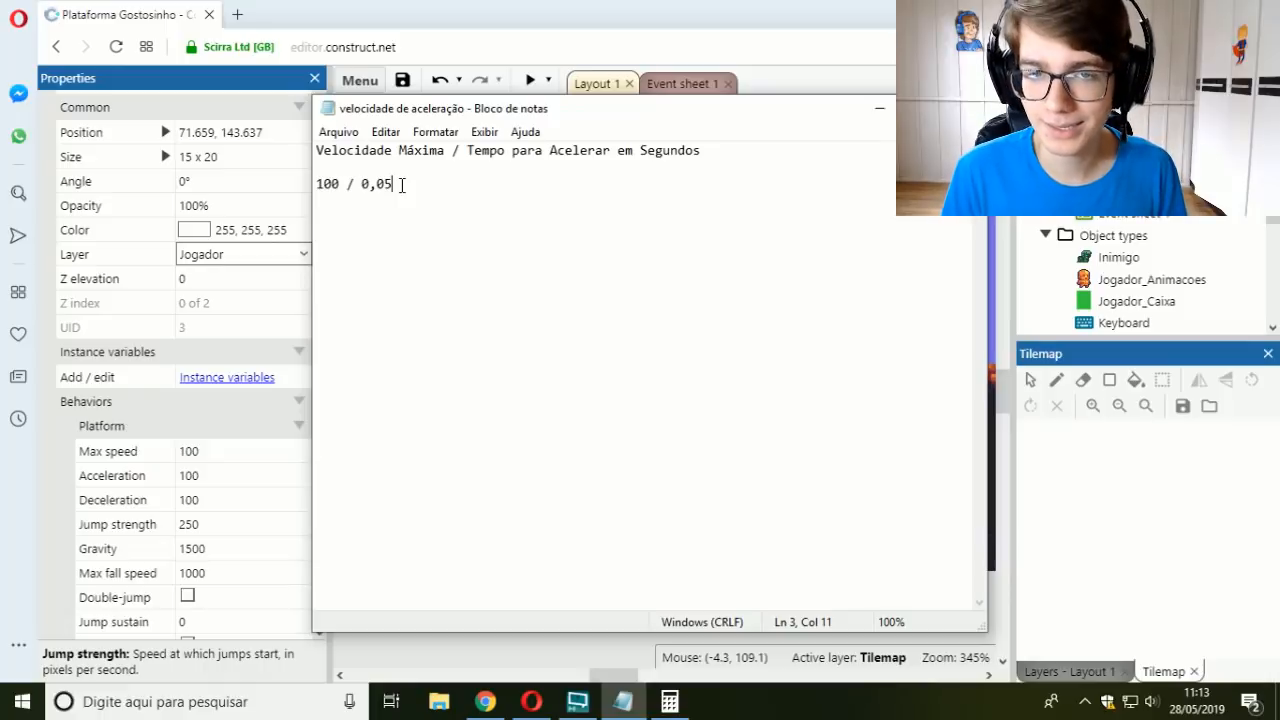
Step: Switch to the Calculator, clear it and divide 100 by 0,05
left_click(669, 701)
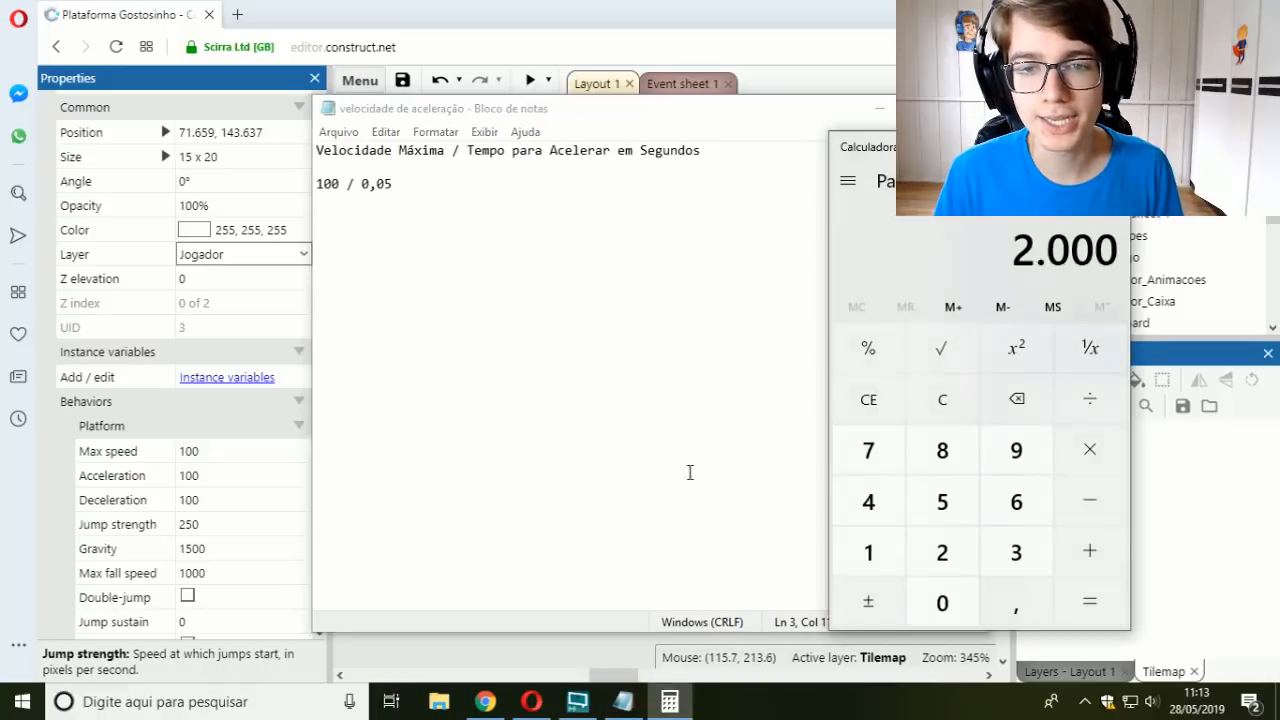
left_click(920, 400)
type("100")
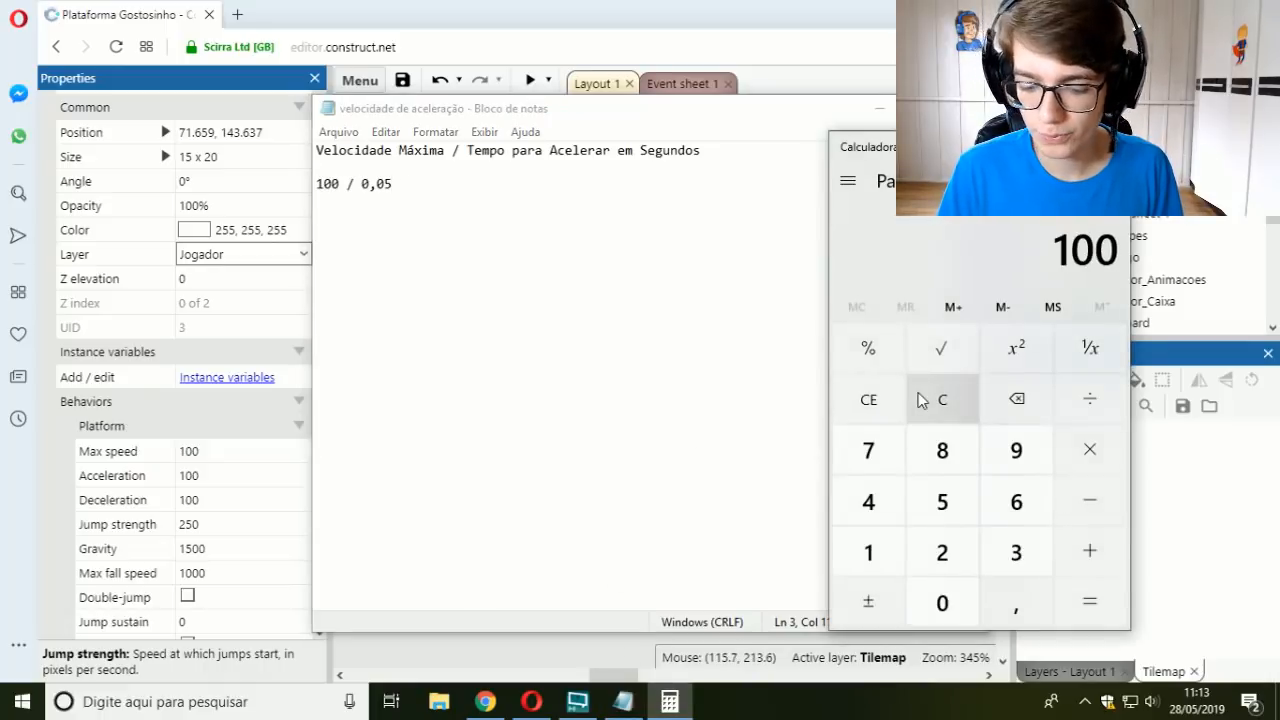
type(" / 0,05")
key("Return")
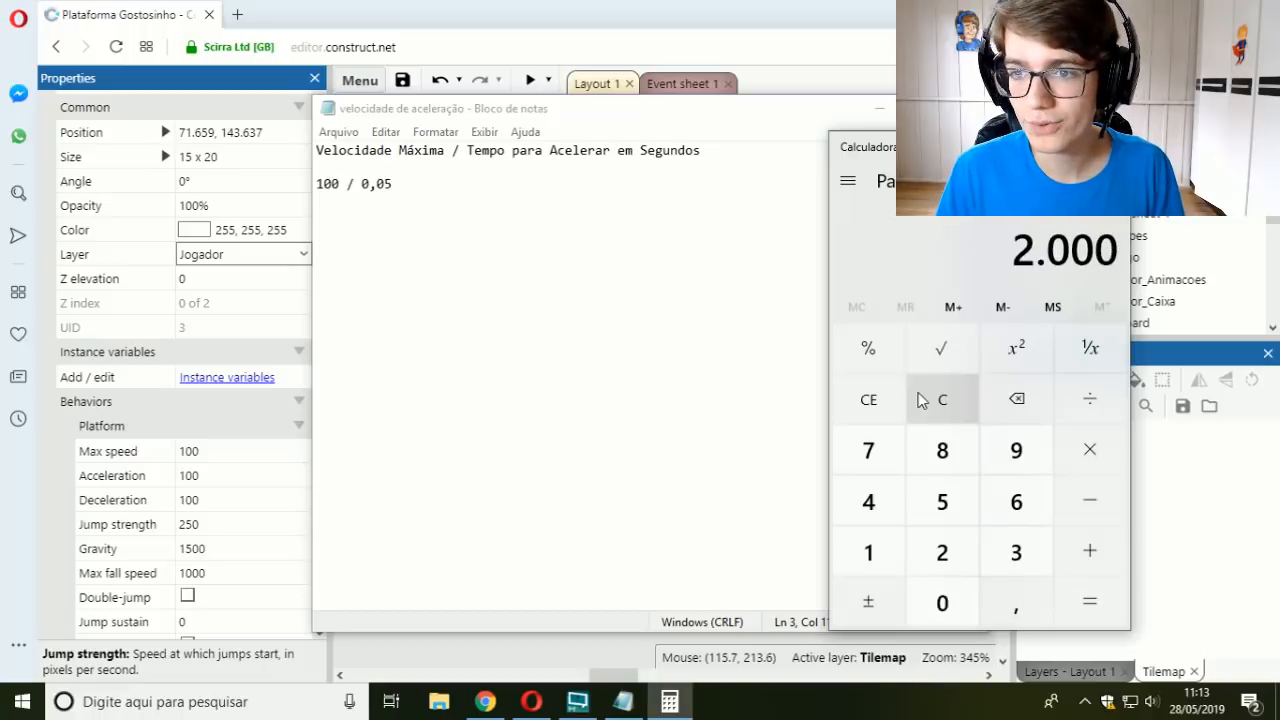
Step: Switch back to Construct and set both the Acceleration and the Deceleration of Jogador_Caixa to 2000
left_click(294, 391)
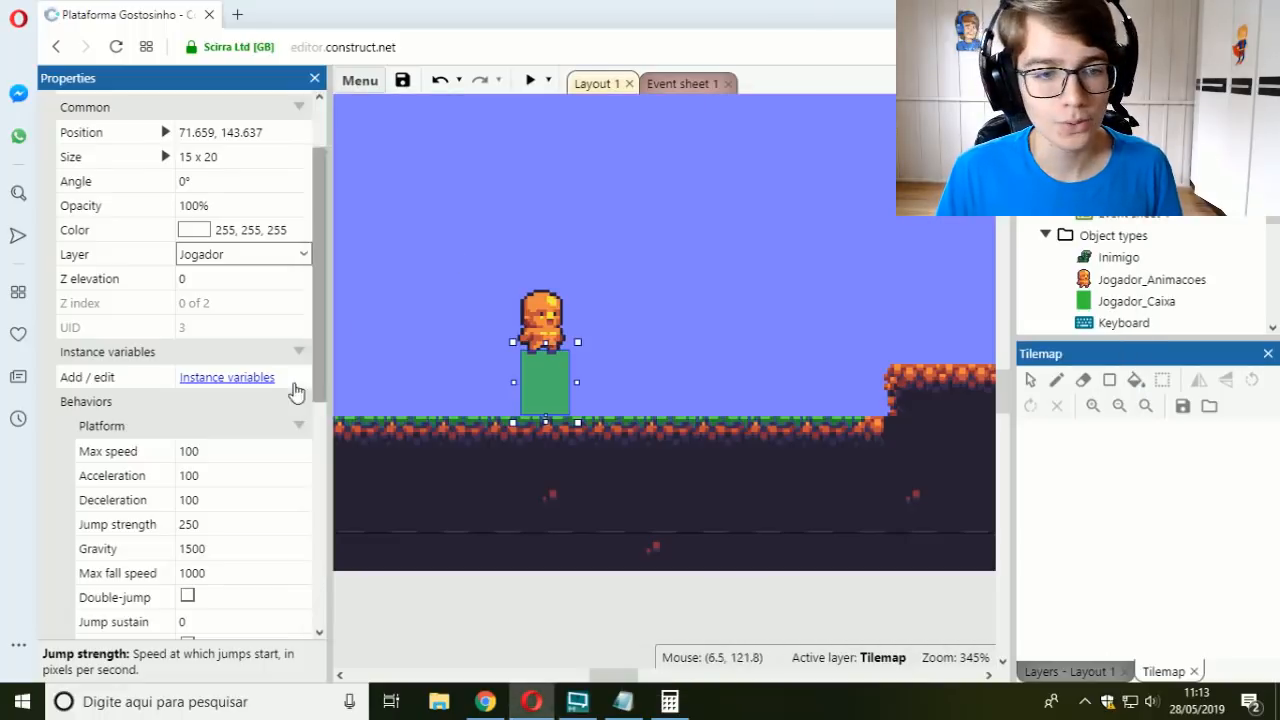
left_click(220, 476)
type("2000")
left_click(222, 500)
type("10020")
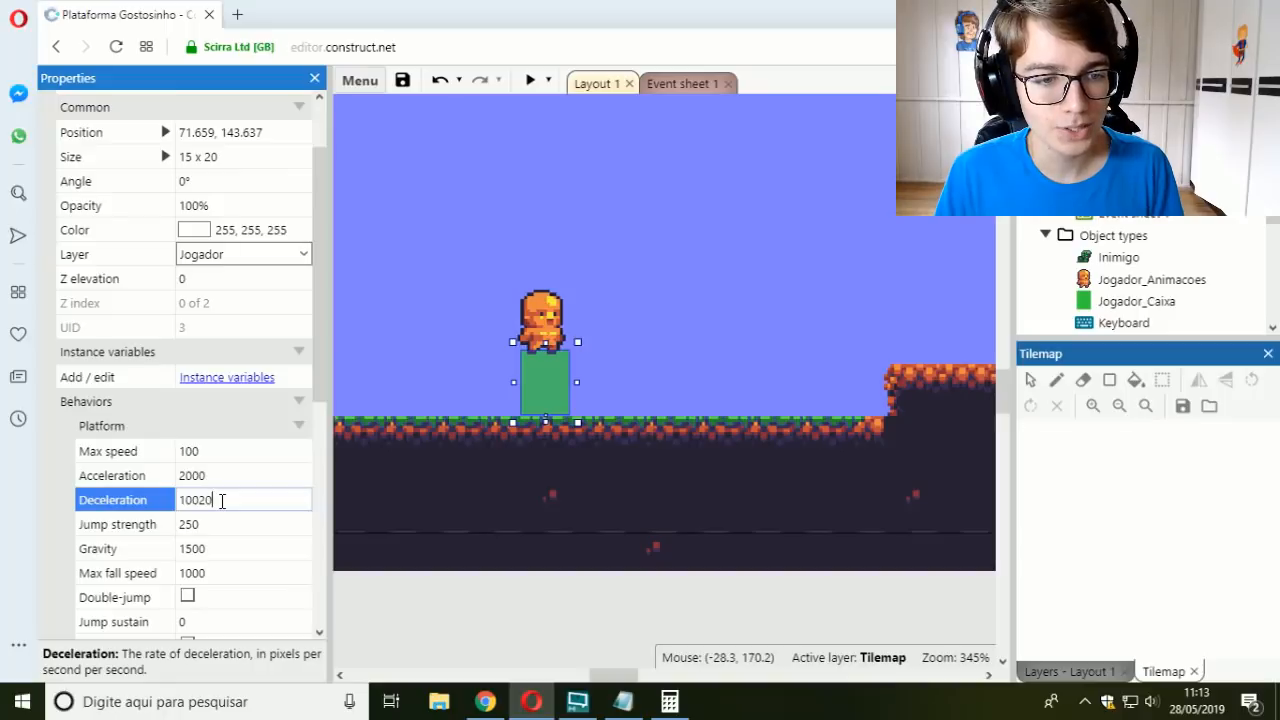
type("0")
double_click(228, 500)
type("2000")
key("Tab")
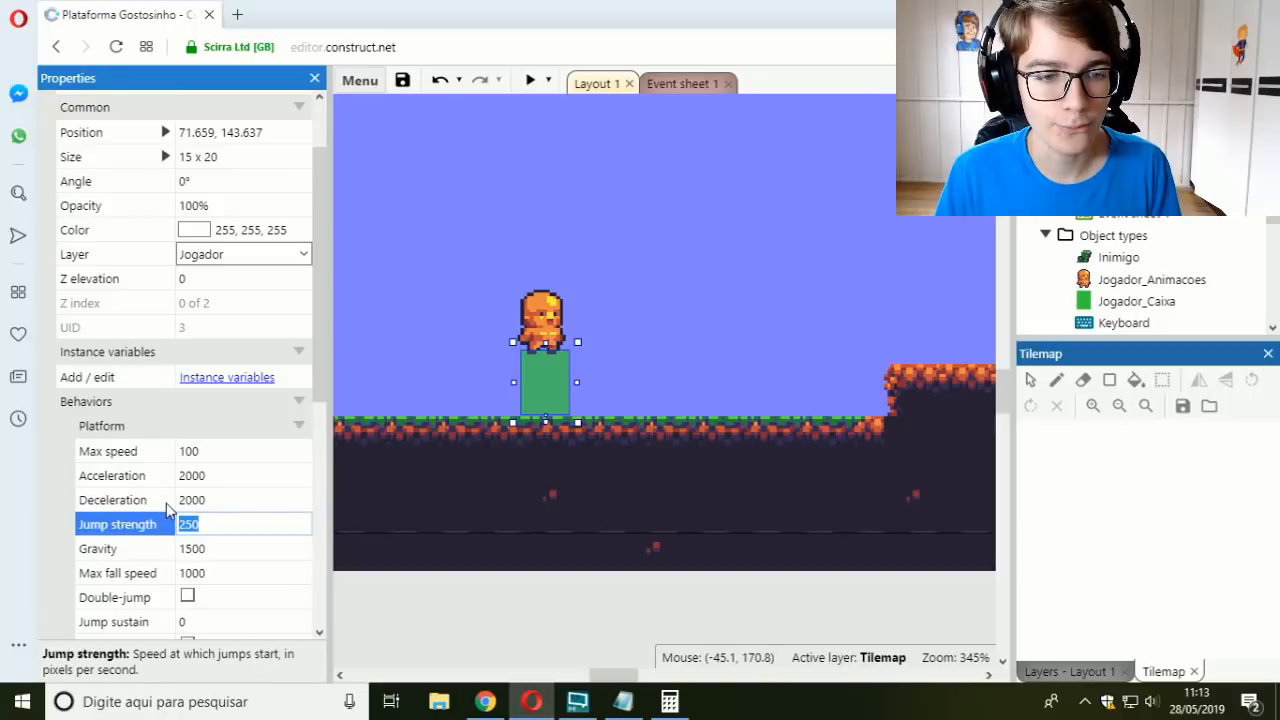
Step: Preview the layout, walk the player back and forth to check how sharply it starts and stops, and close the preview
left_click(530, 80)
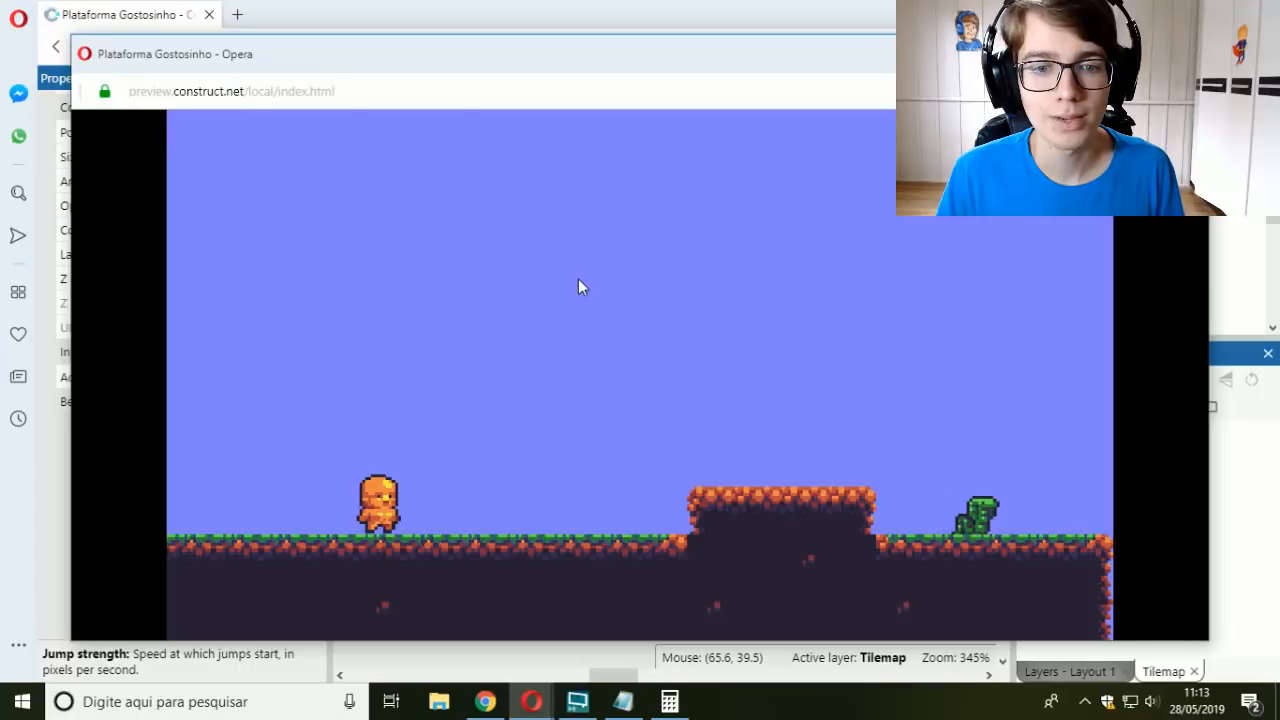
key("Left")
key("Right")
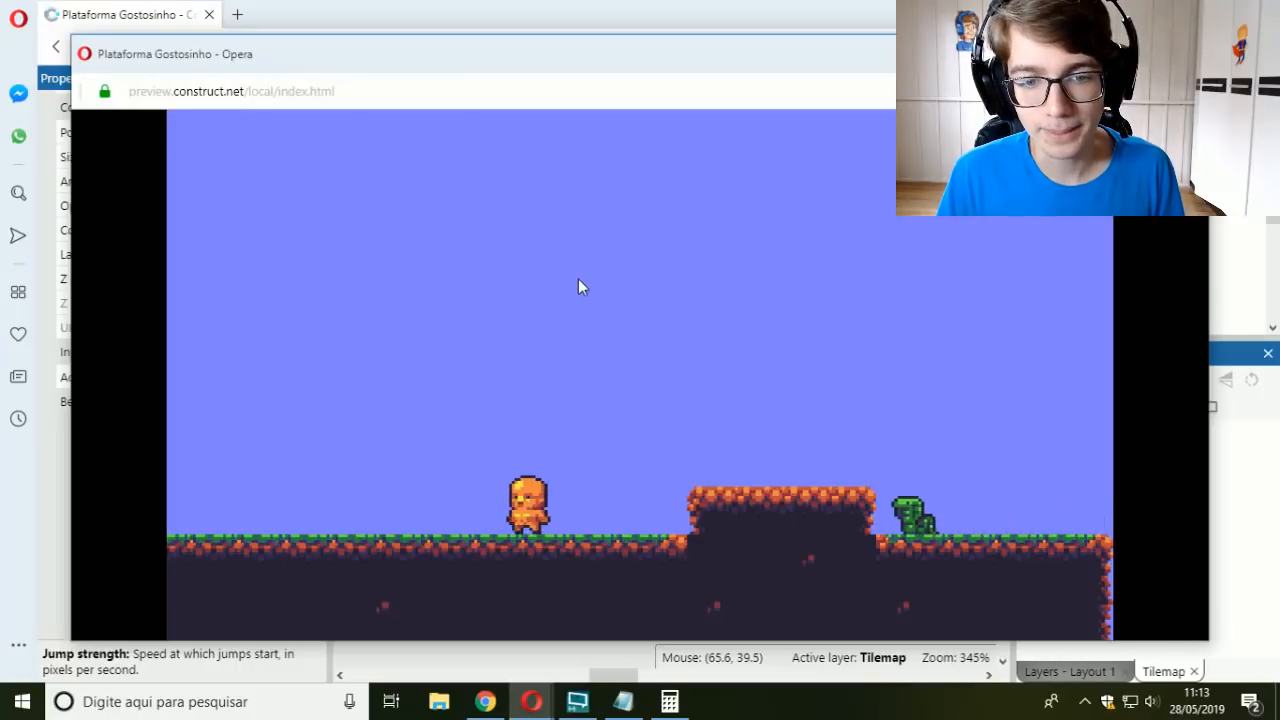
key("Left")
key("Right")
key("Left")
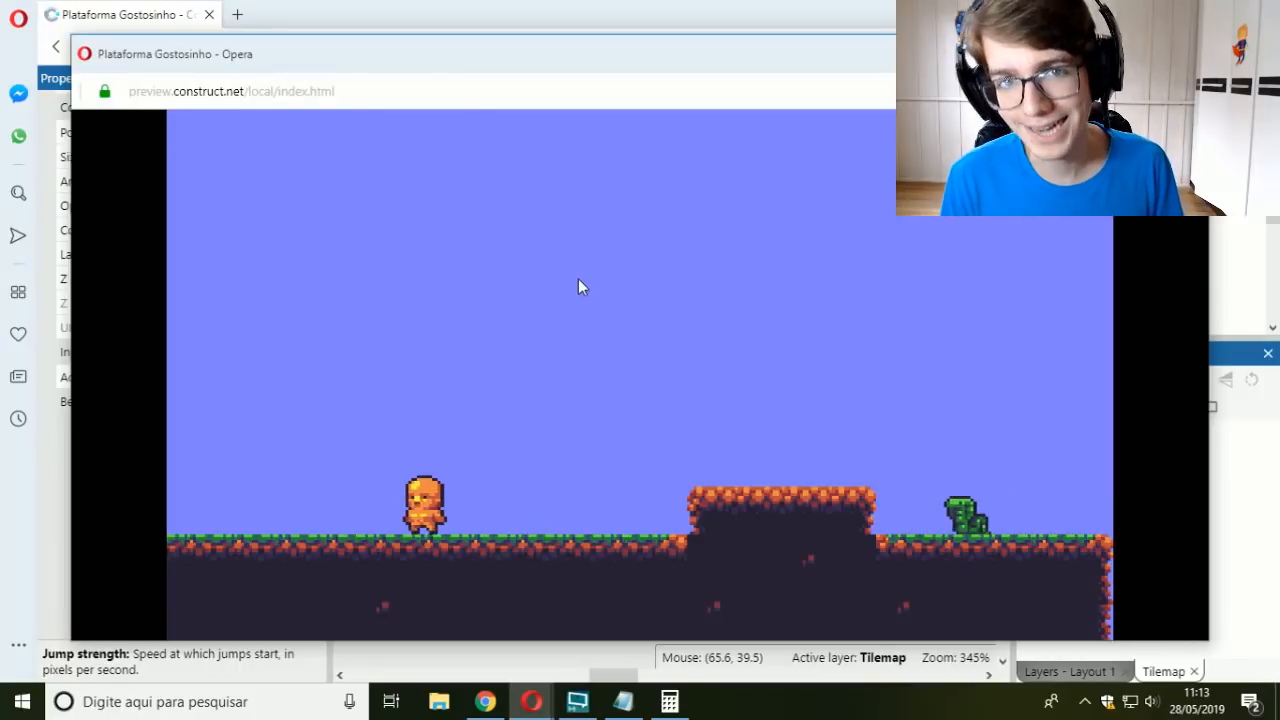
key("Right")
key("Right")
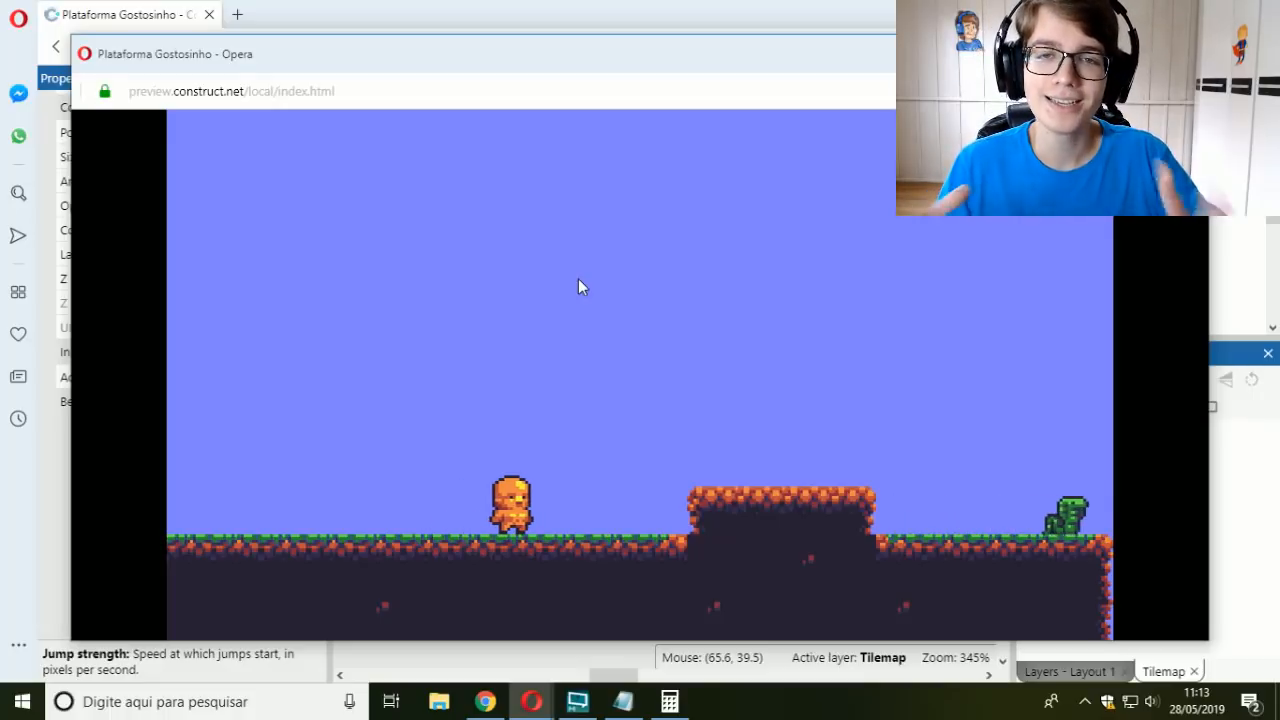
left_click(1190, 52)
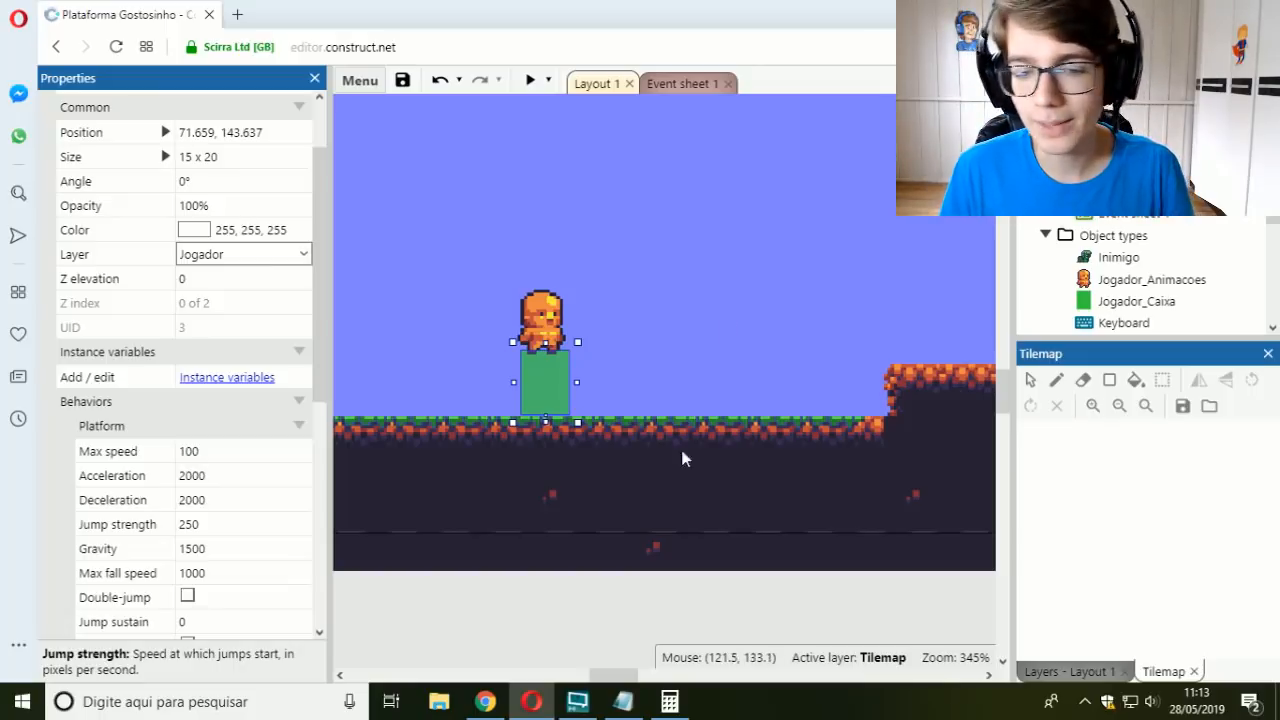
Step: Run the preview again to test the player's jump response from a standstill, and close it
left_click(530, 80)
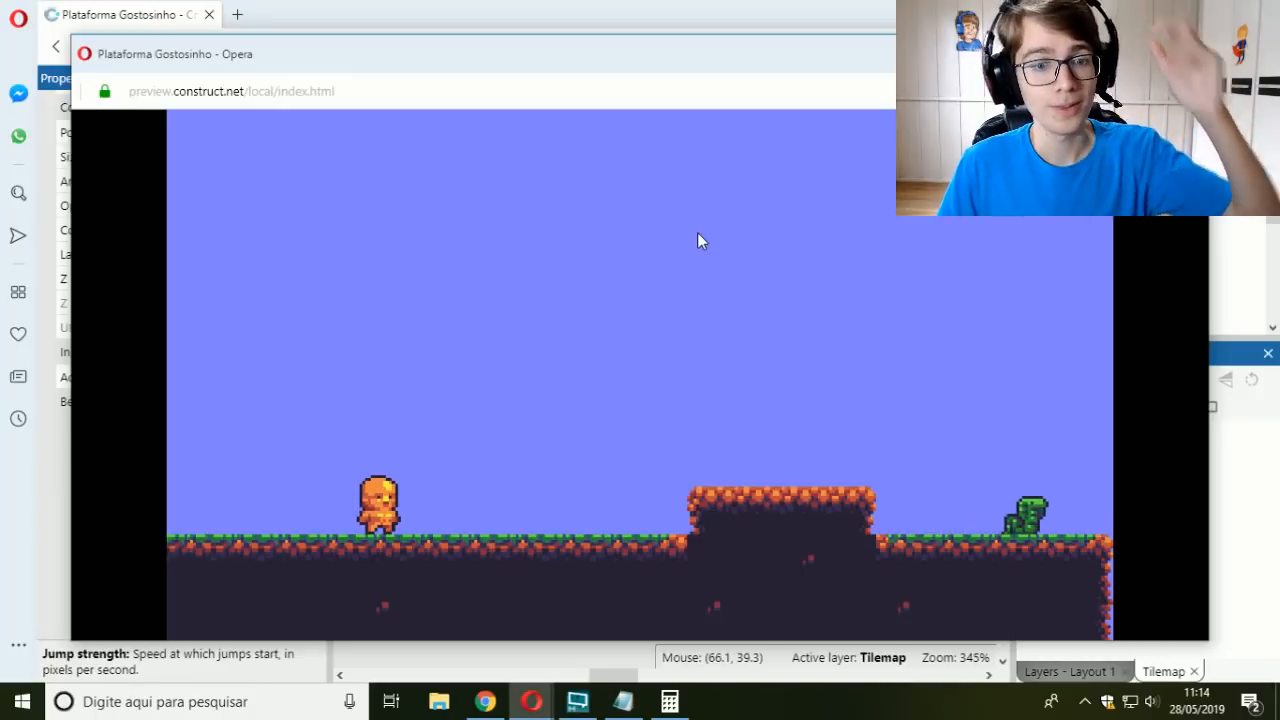
key("Up")
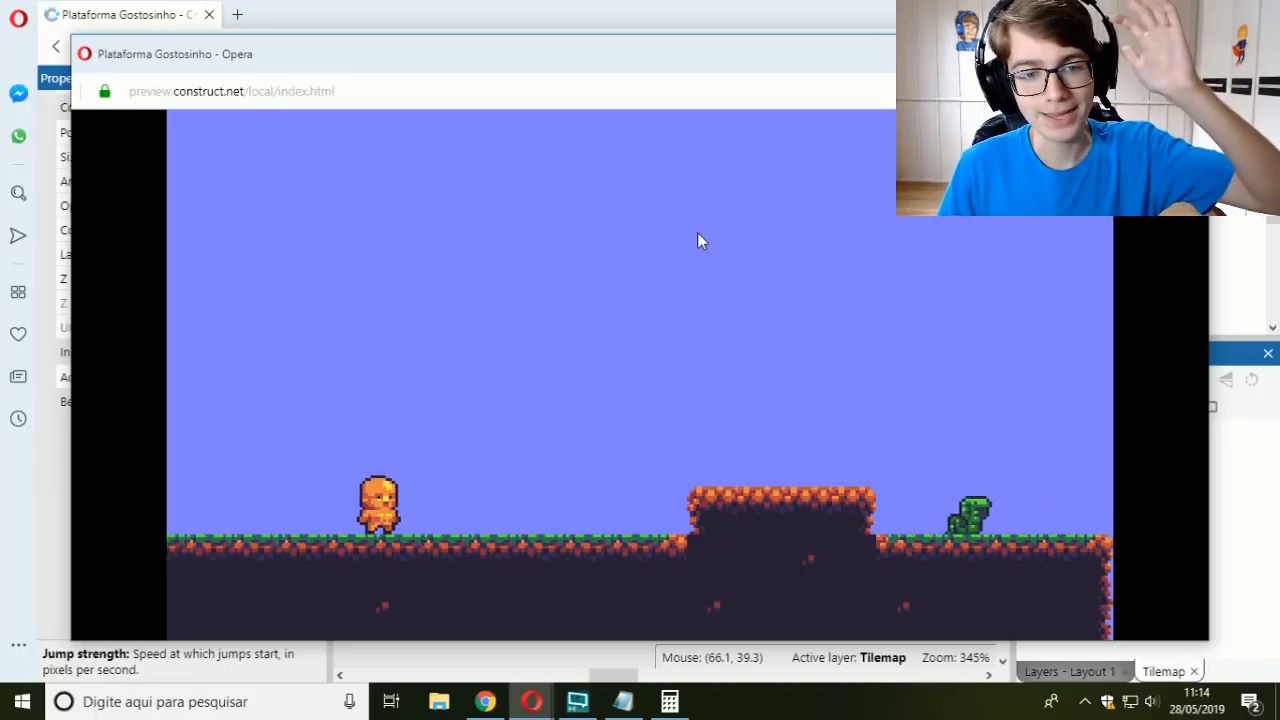
key("Up")
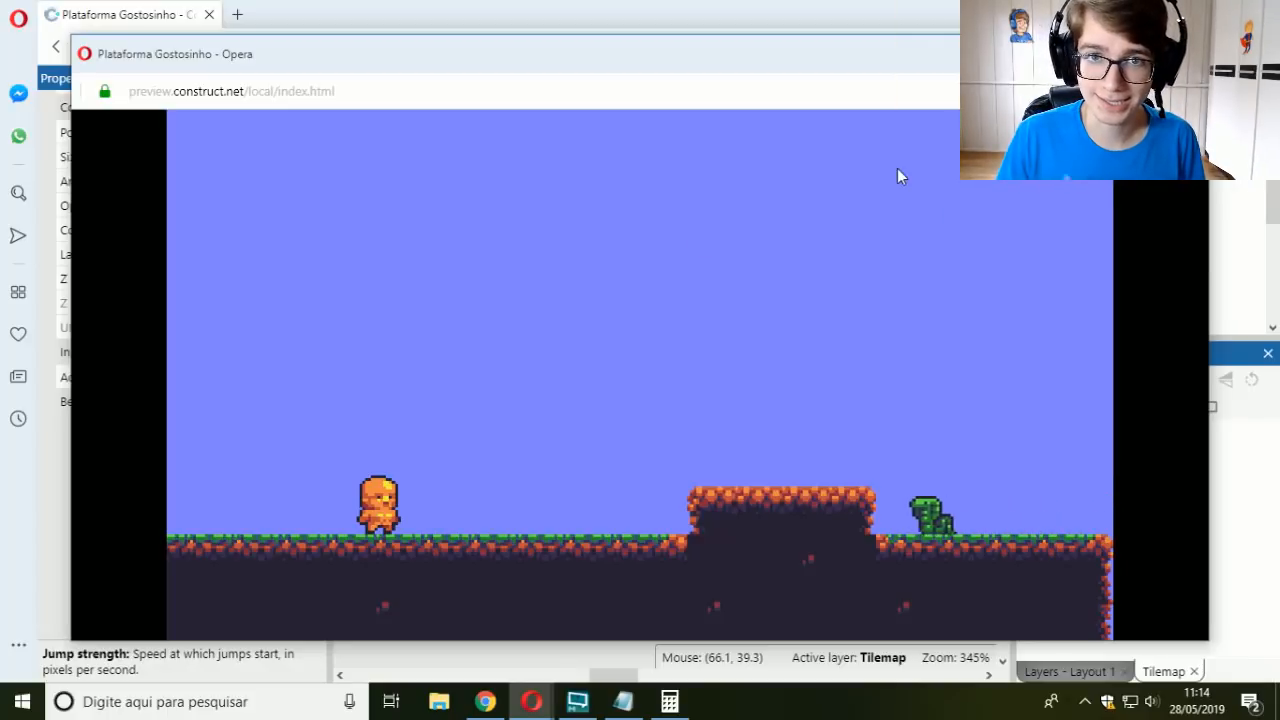
left_click(1187, 52)
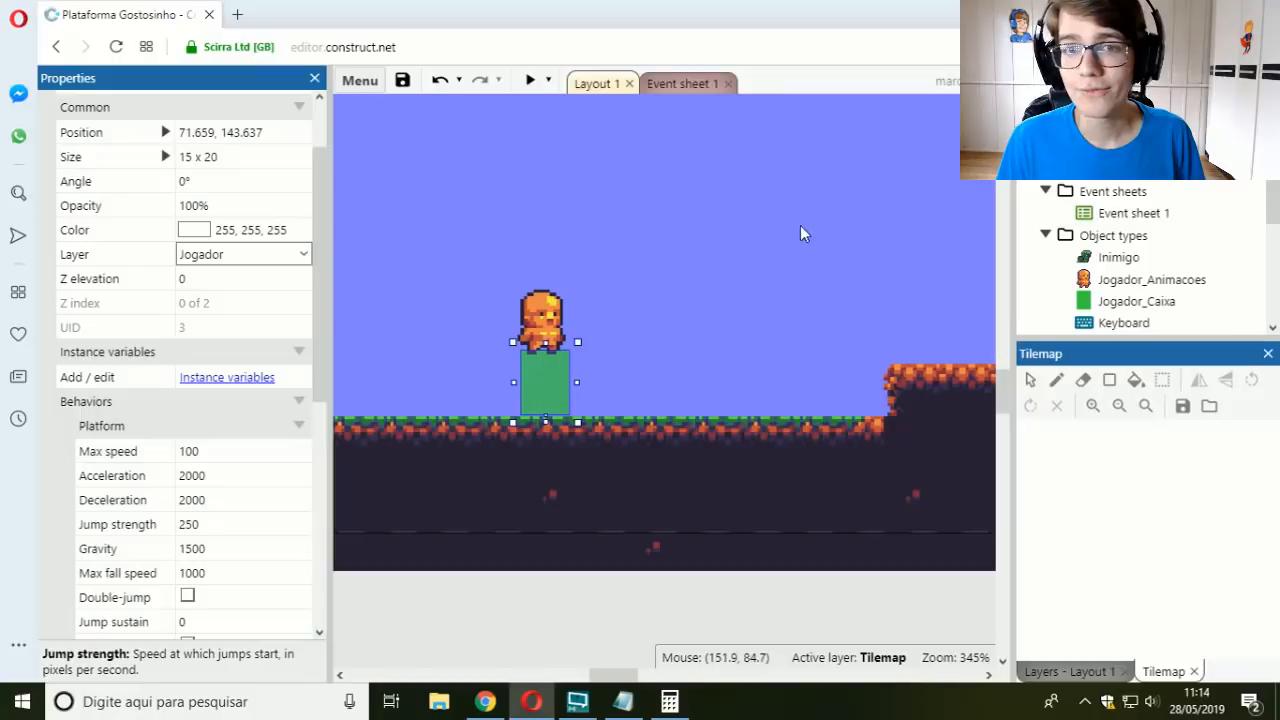
Step: Try an Acceleration of 400 for Jogador_Caixa and restore it to 2000
left_click(685, 84)
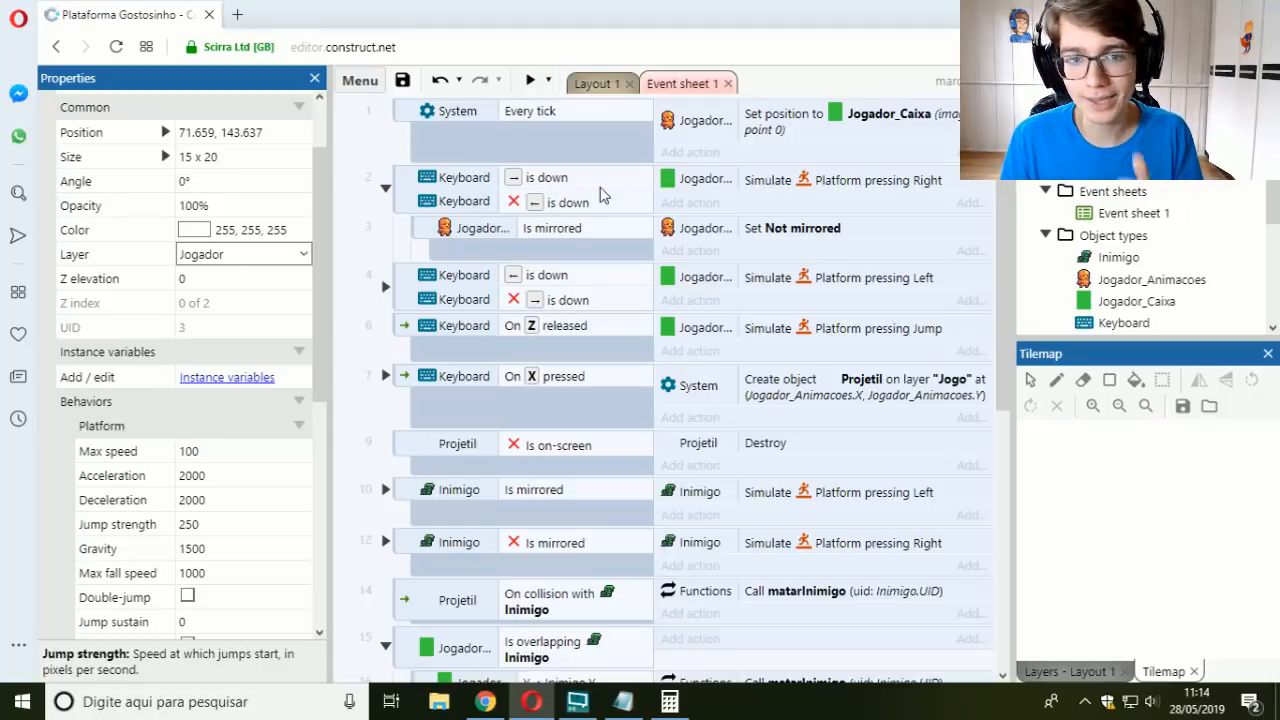
left_click(594, 86)
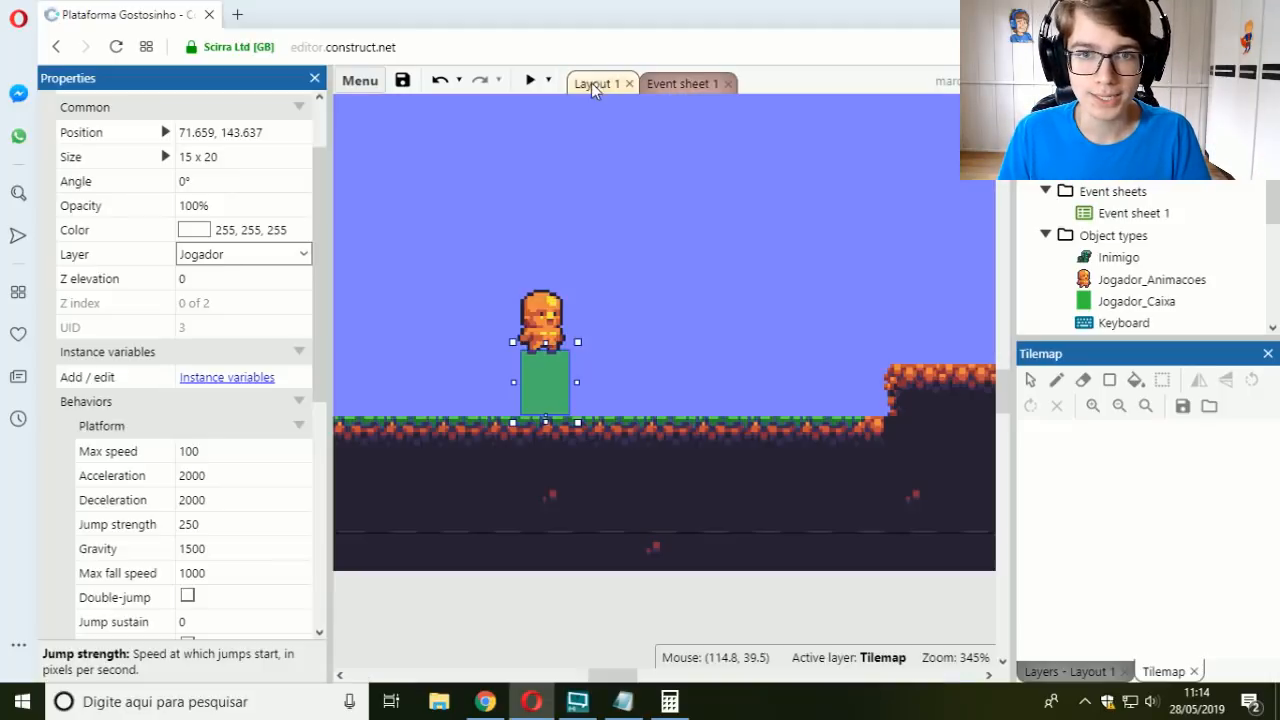
left_click(230, 476)
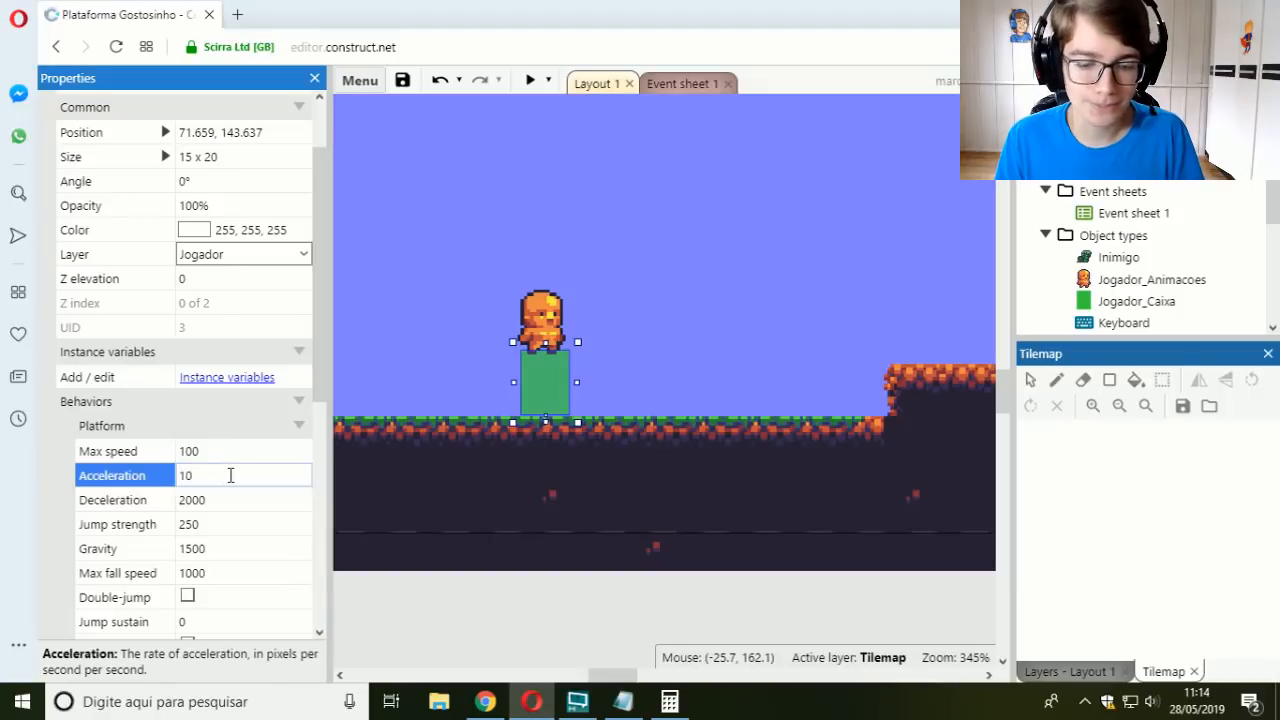
type("400")
key("Tab")
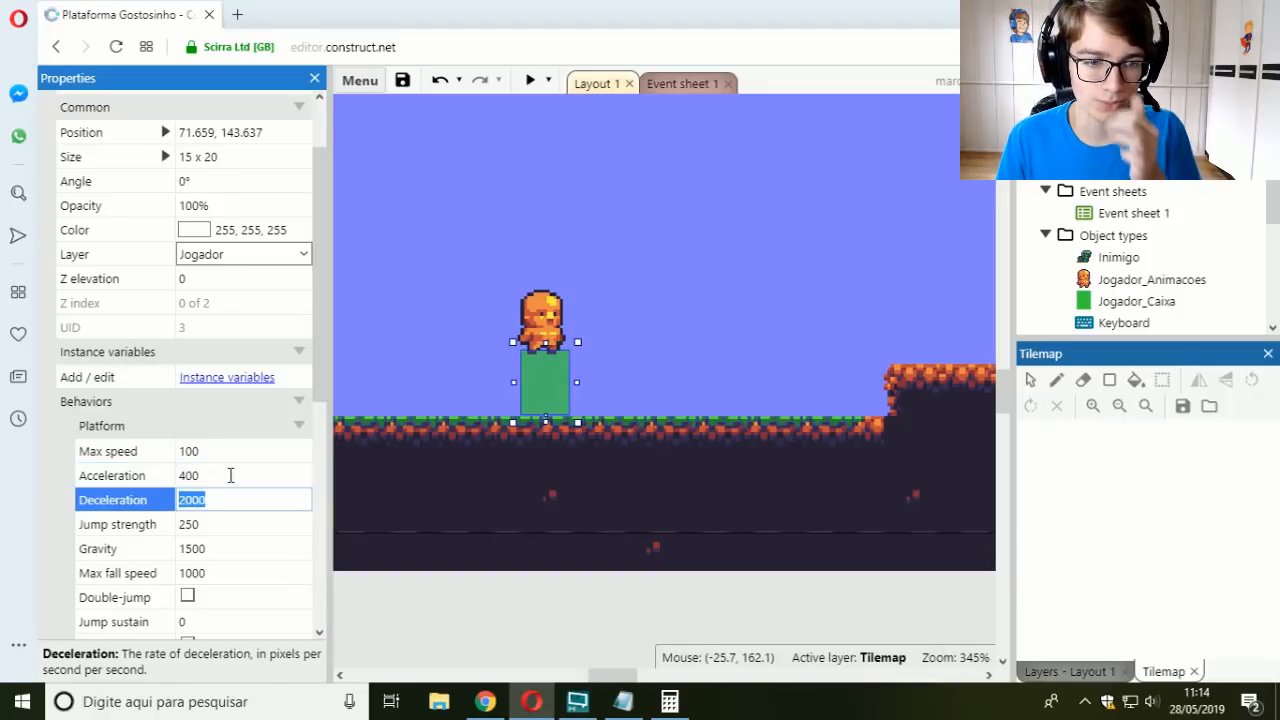
left_click(230, 476)
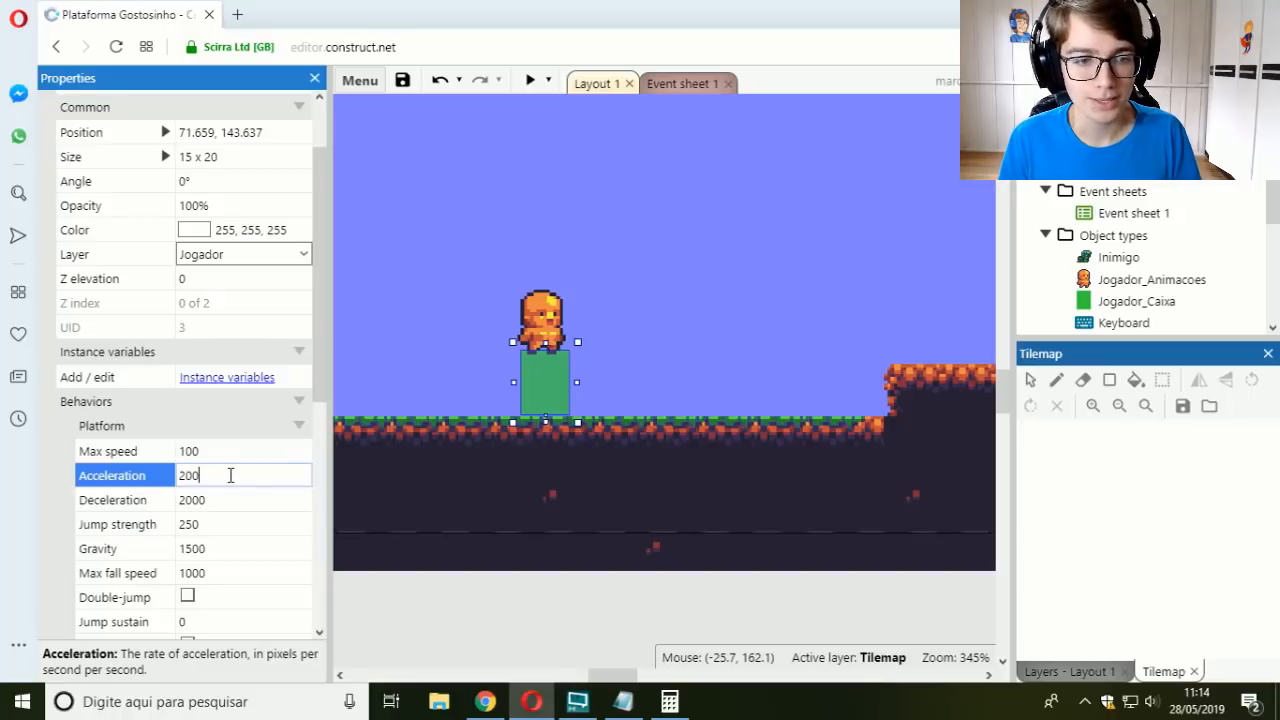
key("Tab")
Step: In Event sheet 1, replace the jump event's "On Z released" condition with the Keyboard condition "On key pressed" for Z
left_click(677, 84)
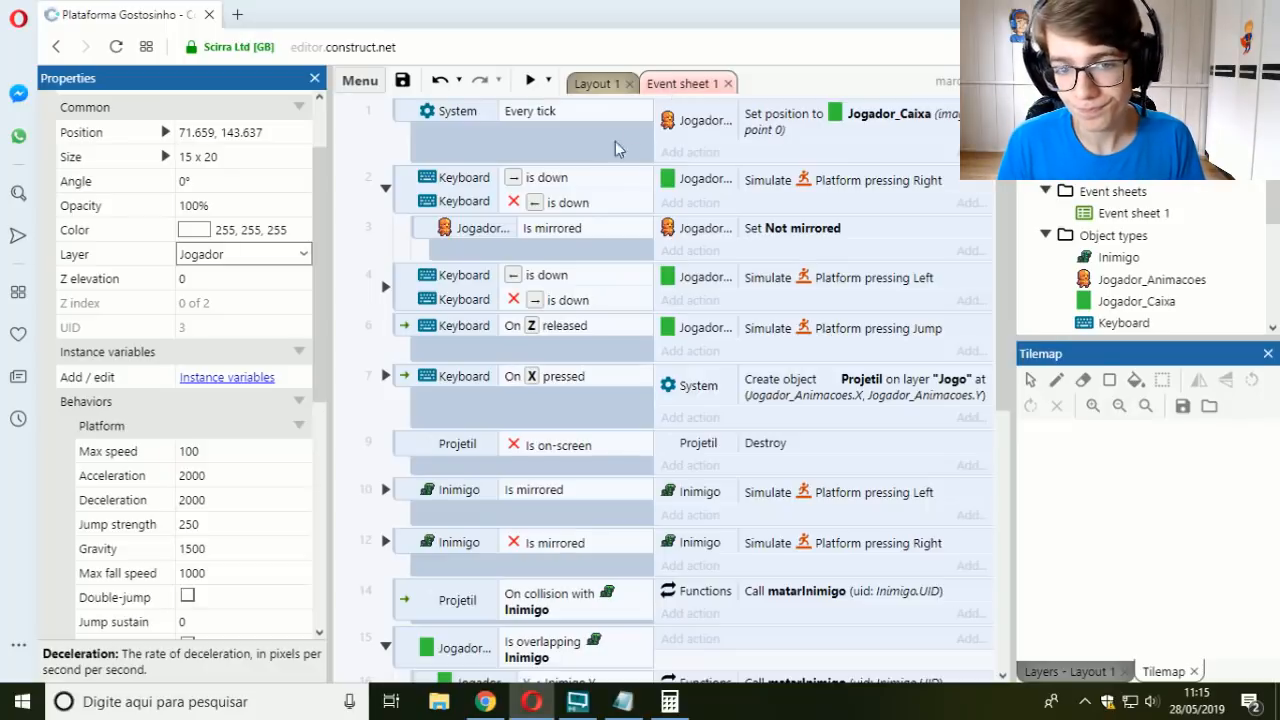
left_click(516, 332)
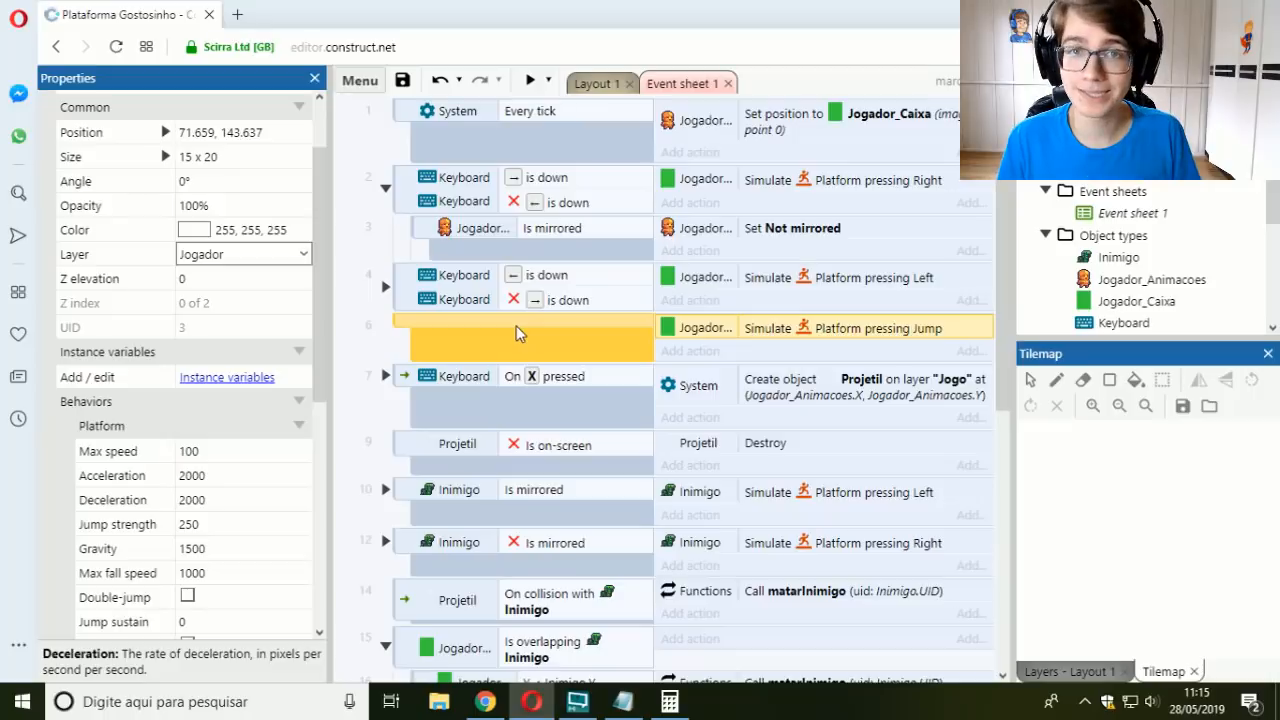
double_click(516, 333)
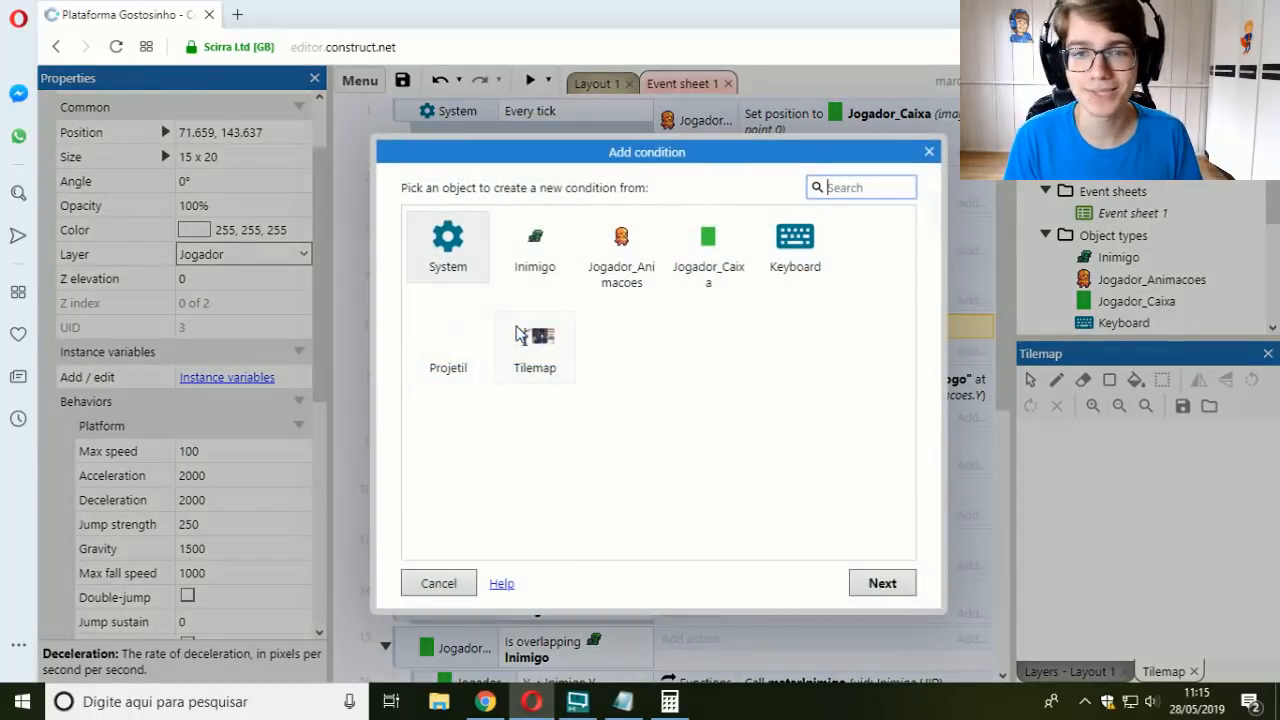
double_click(784, 270)
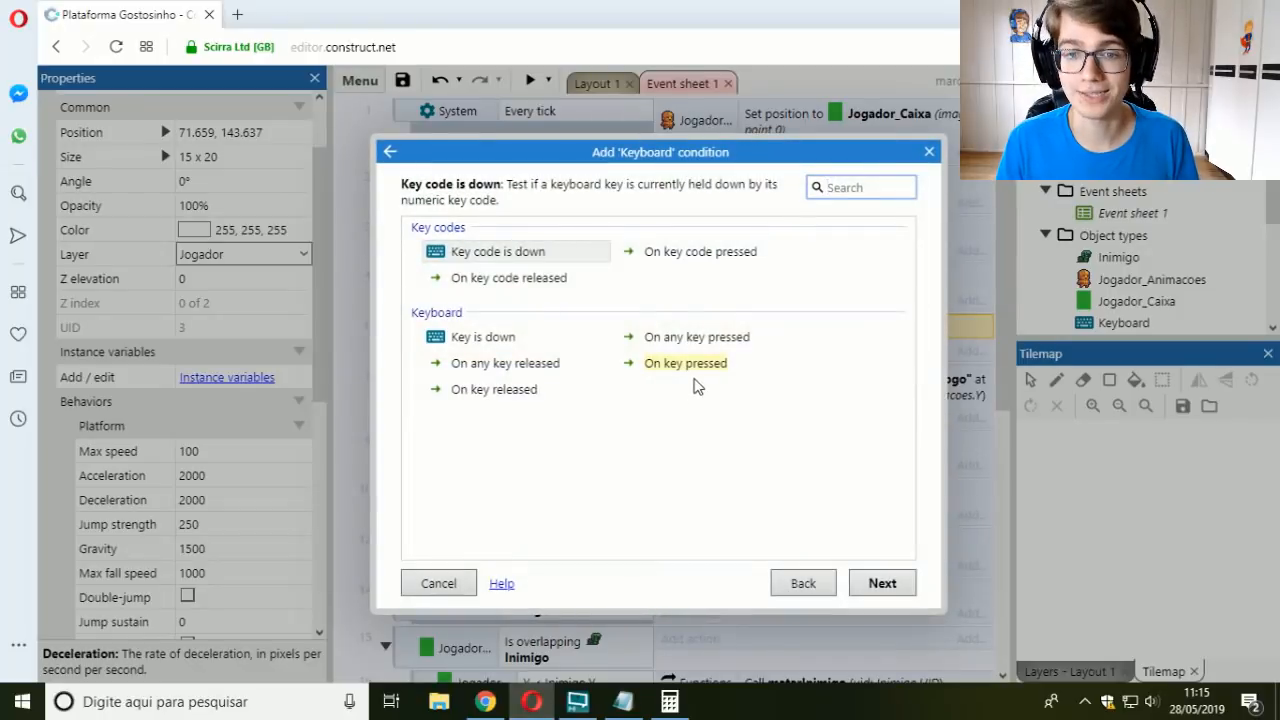
double_click(700, 367)
left_click(645, 292)
key("z")
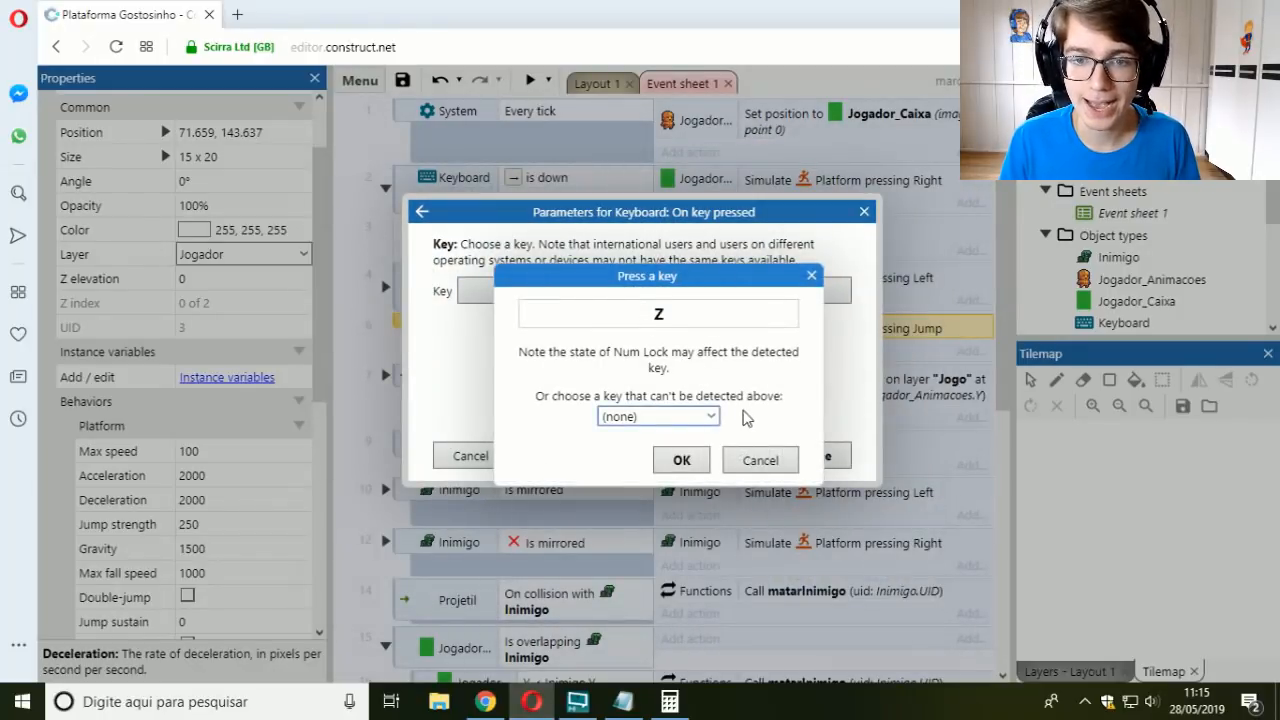
left_click(681, 460)
left_click(814, 456)
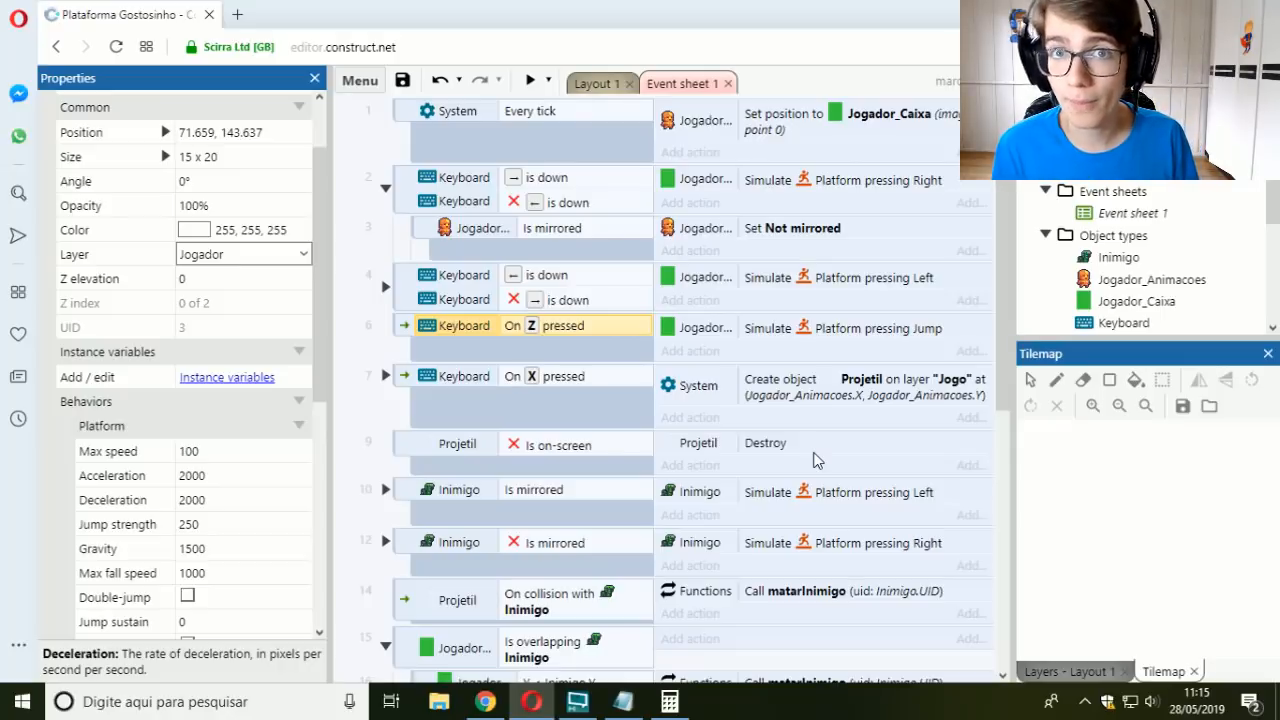
Step: Preview Layout 1, make the player jump while moving in both directions to test the jump trigger, and close the preview
left_click(596, 85)
left_click(529, 80)
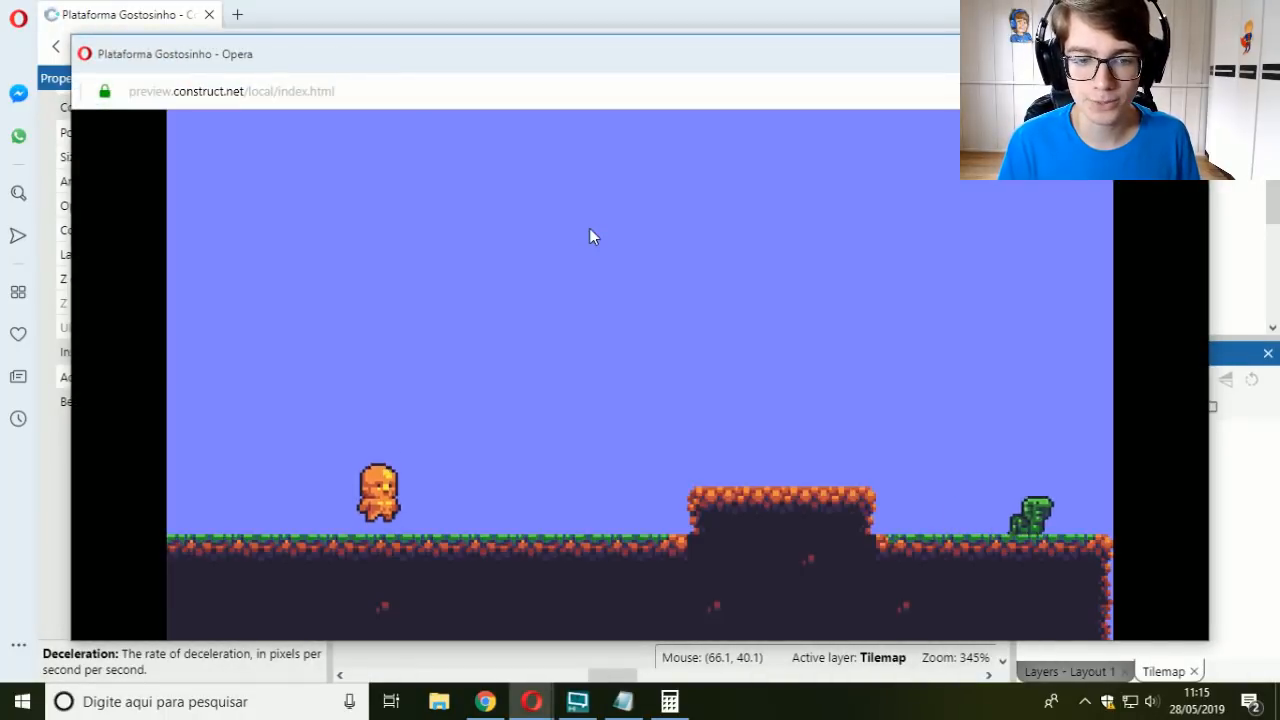
key("Right")
key("Up")
key("Left")
key("Up")
key("Up")
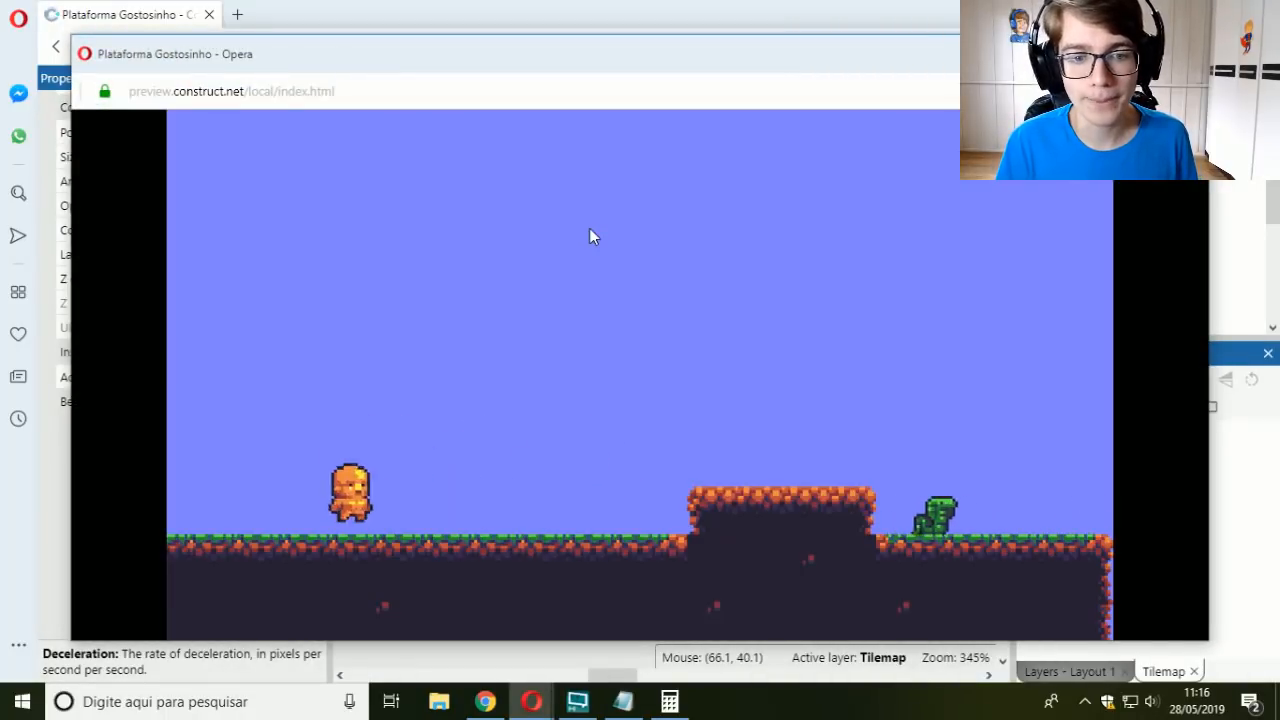
key("Right")
key("Up")
key("Left")
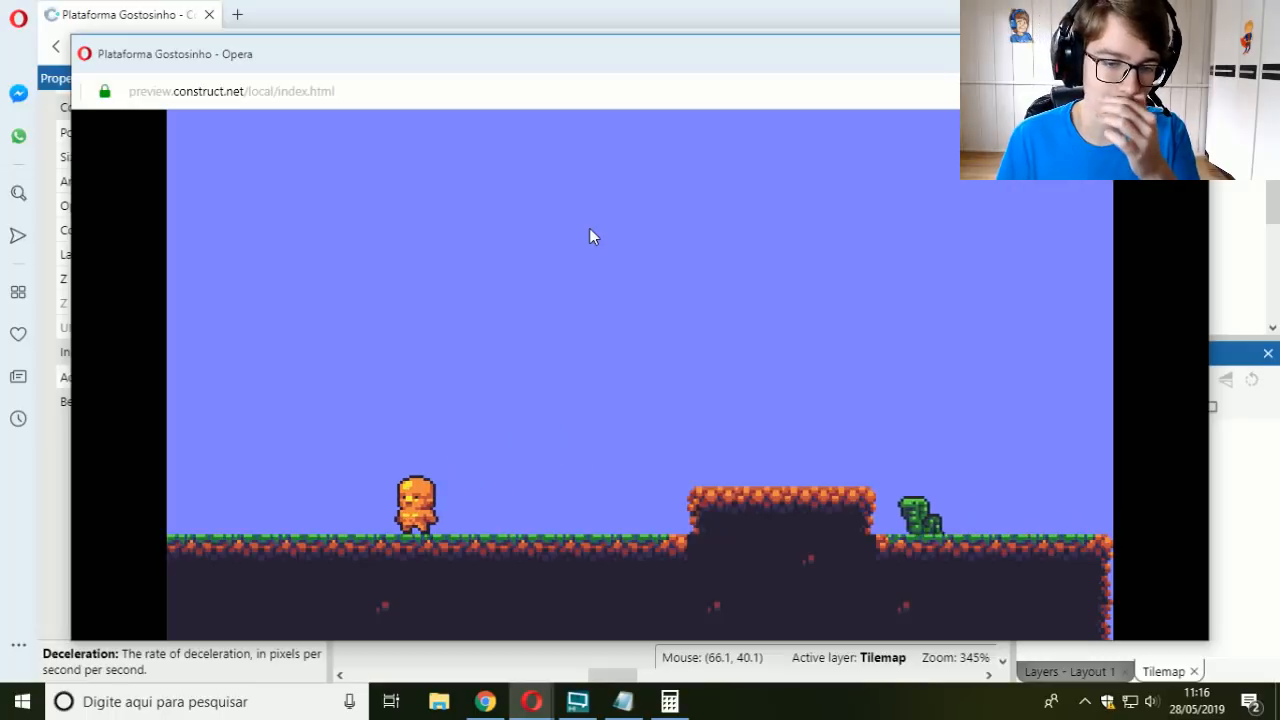
left_click(1186, 52)
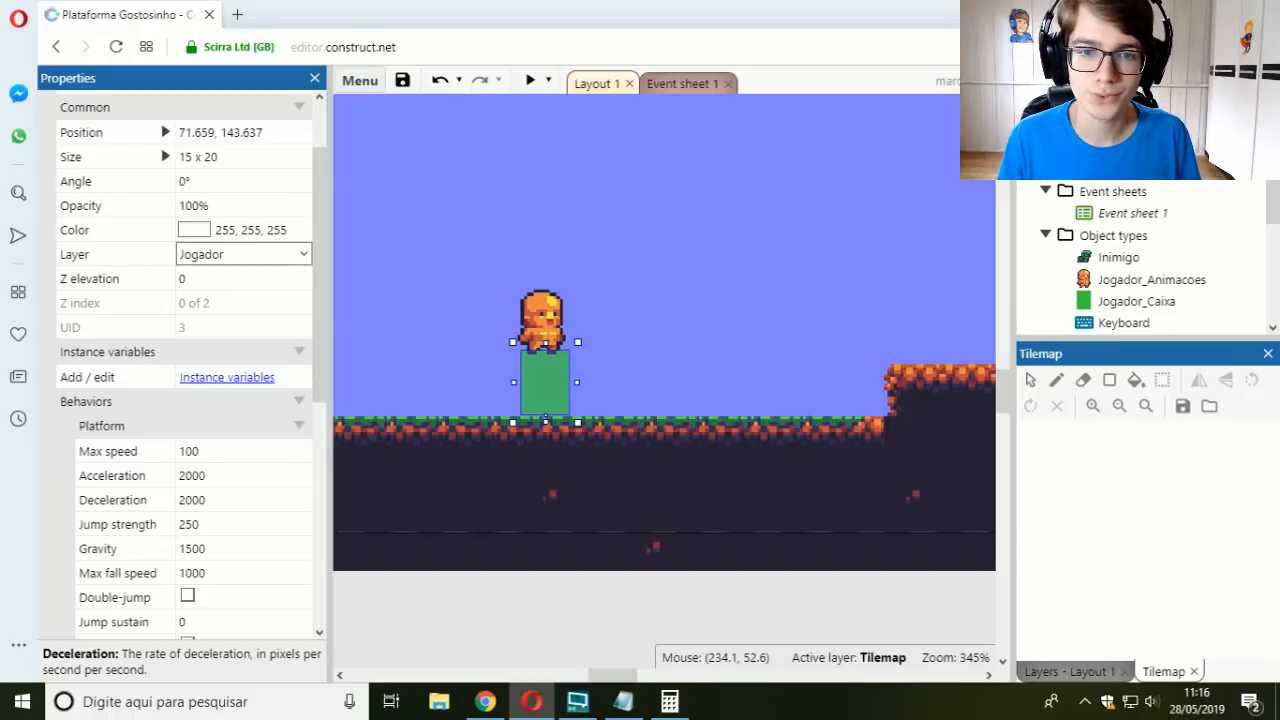
Step: Preview the layout, make the player jump forward, and return to the editor to open Jogador_Caixa's Jump strength for editing
left_click(531, 82)
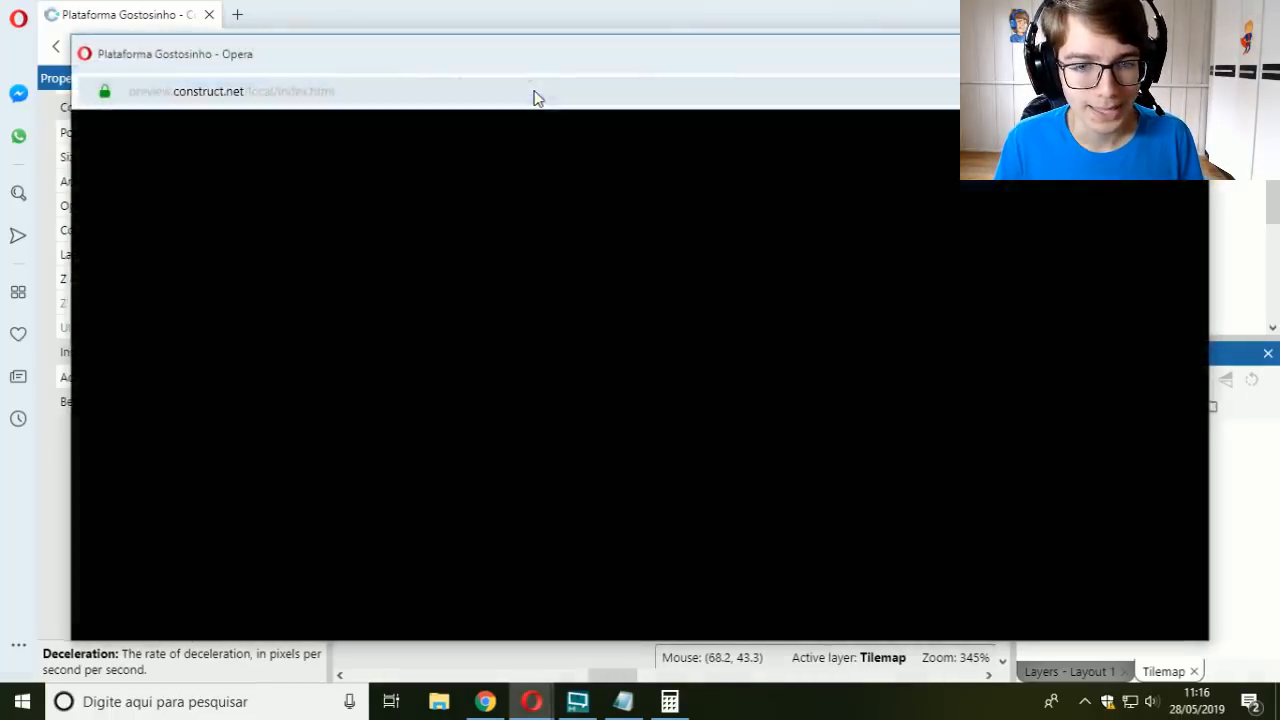
key("Up")
key("Right")
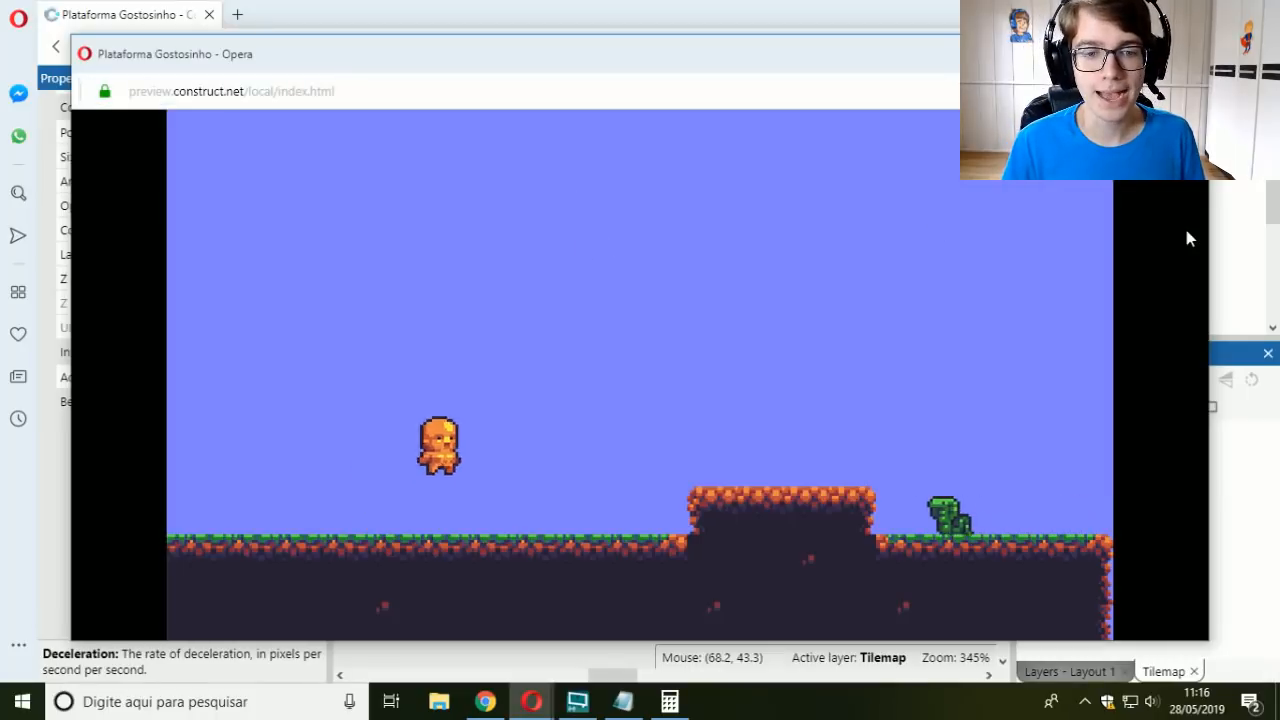
left_click(800, 7)
left_click(184, 524)
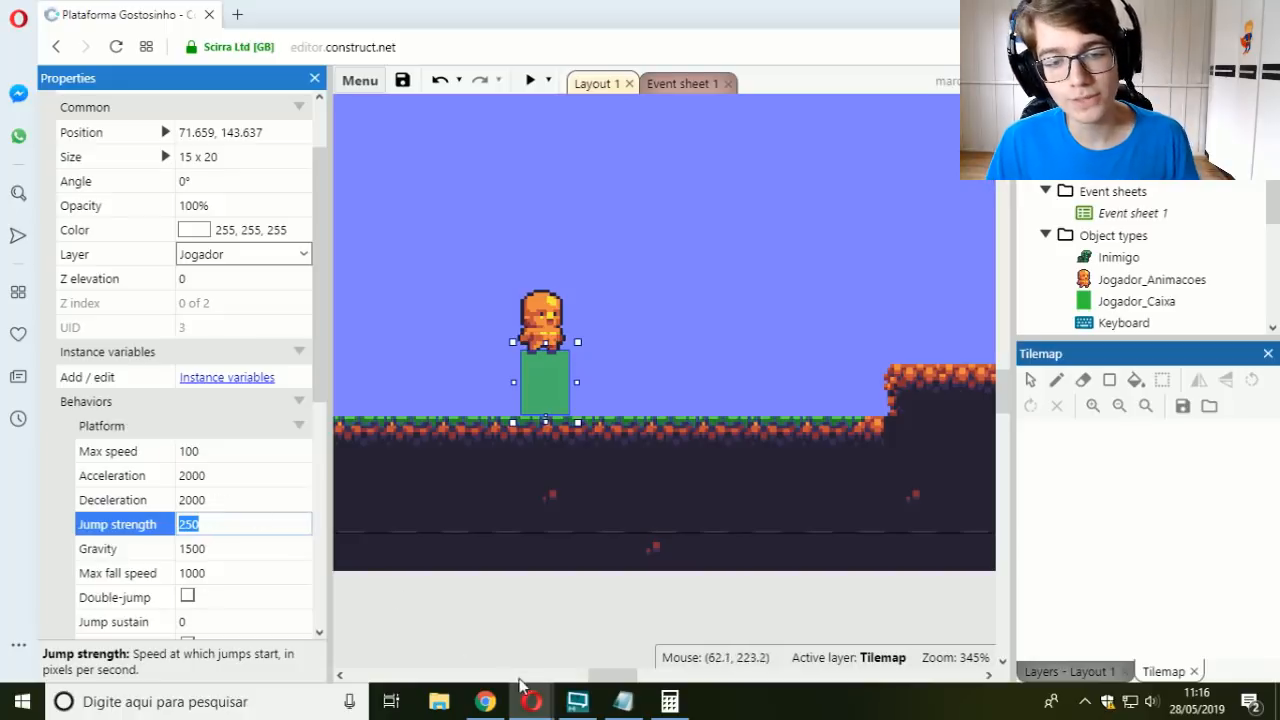
Step: Switch back to the running preview and move and jump the player over the raised platform to the gap and back
mouse_move(531, 700)
left_click(622, 651)
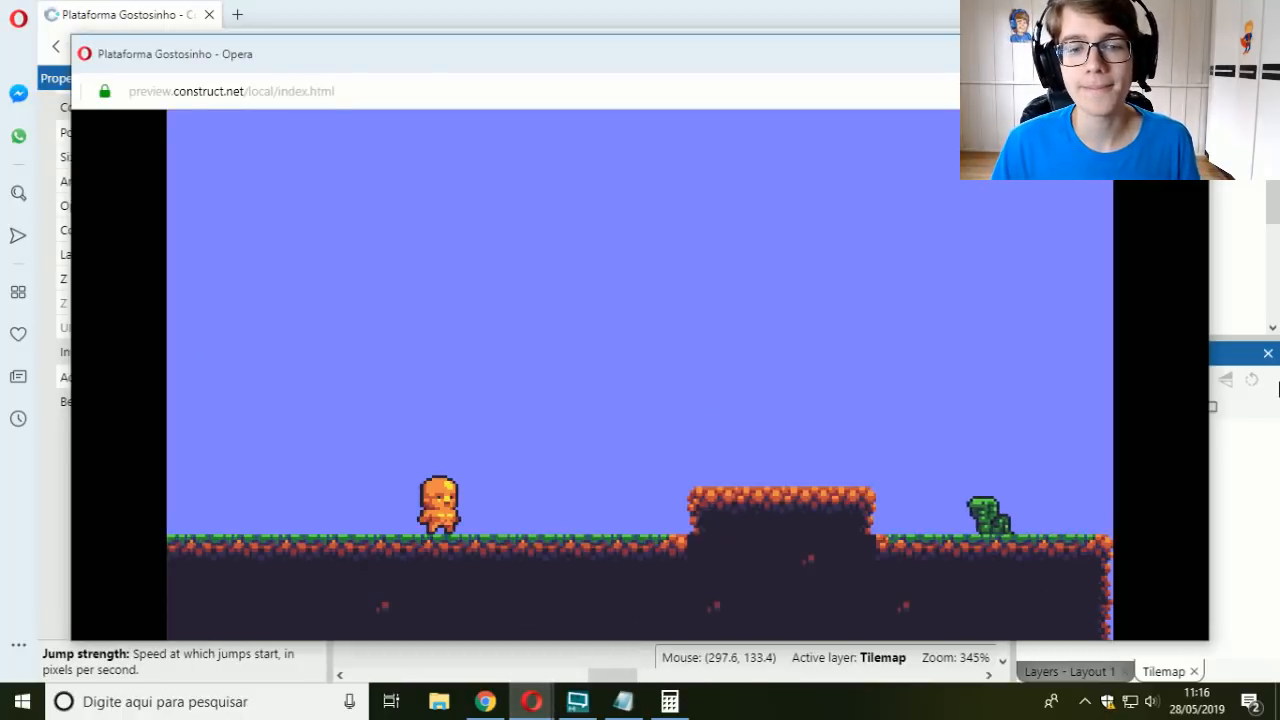
key("Right")
key("Up")
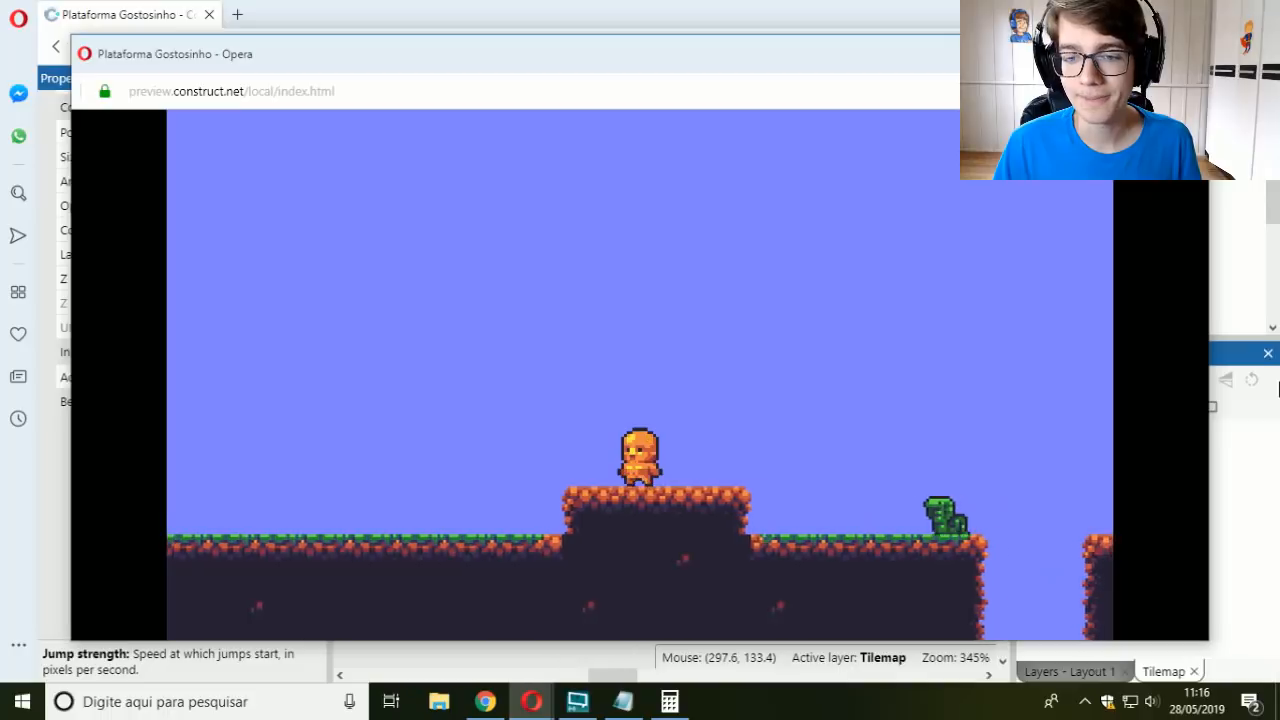
key("Left")
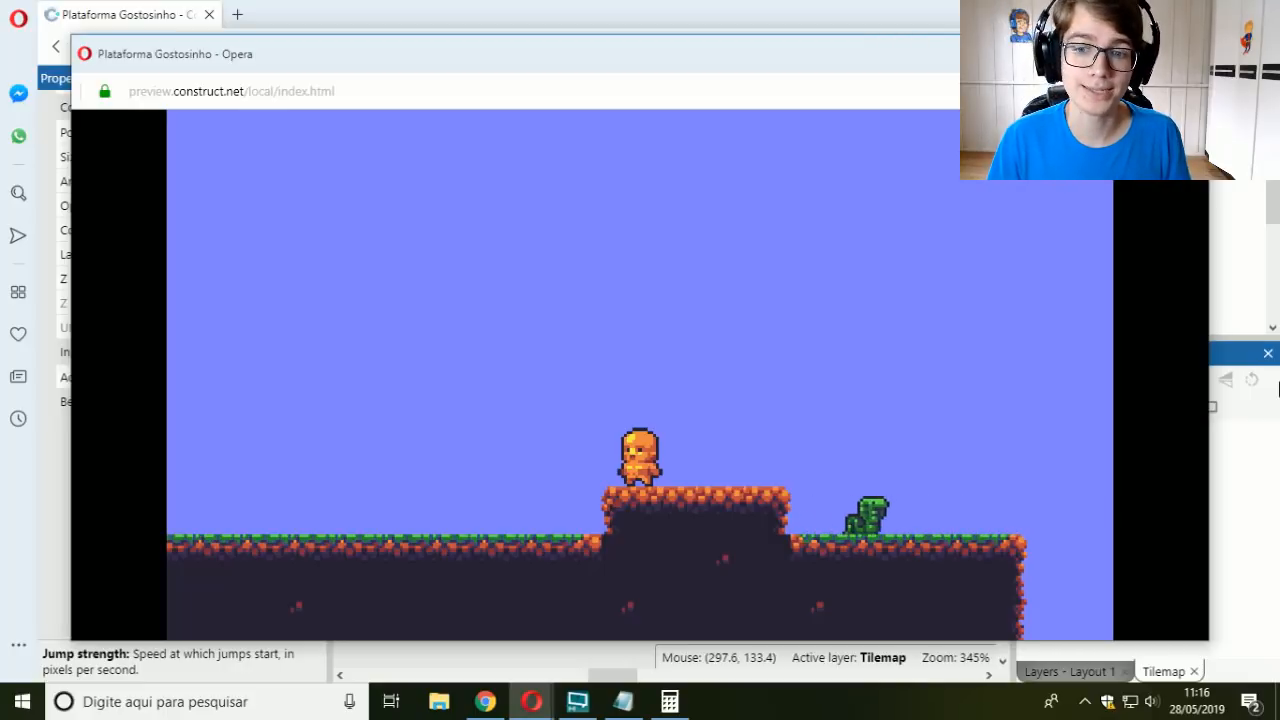
key("Right")
key("Up")
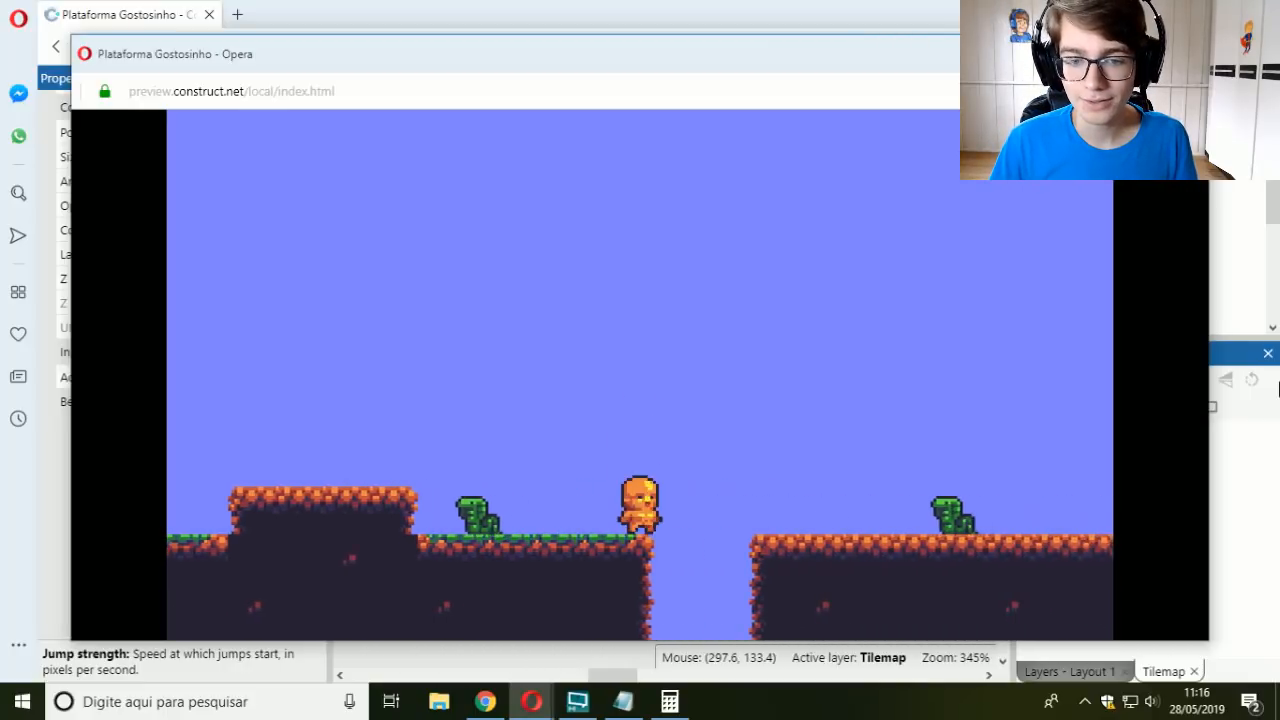
key("Left")
key("Up")
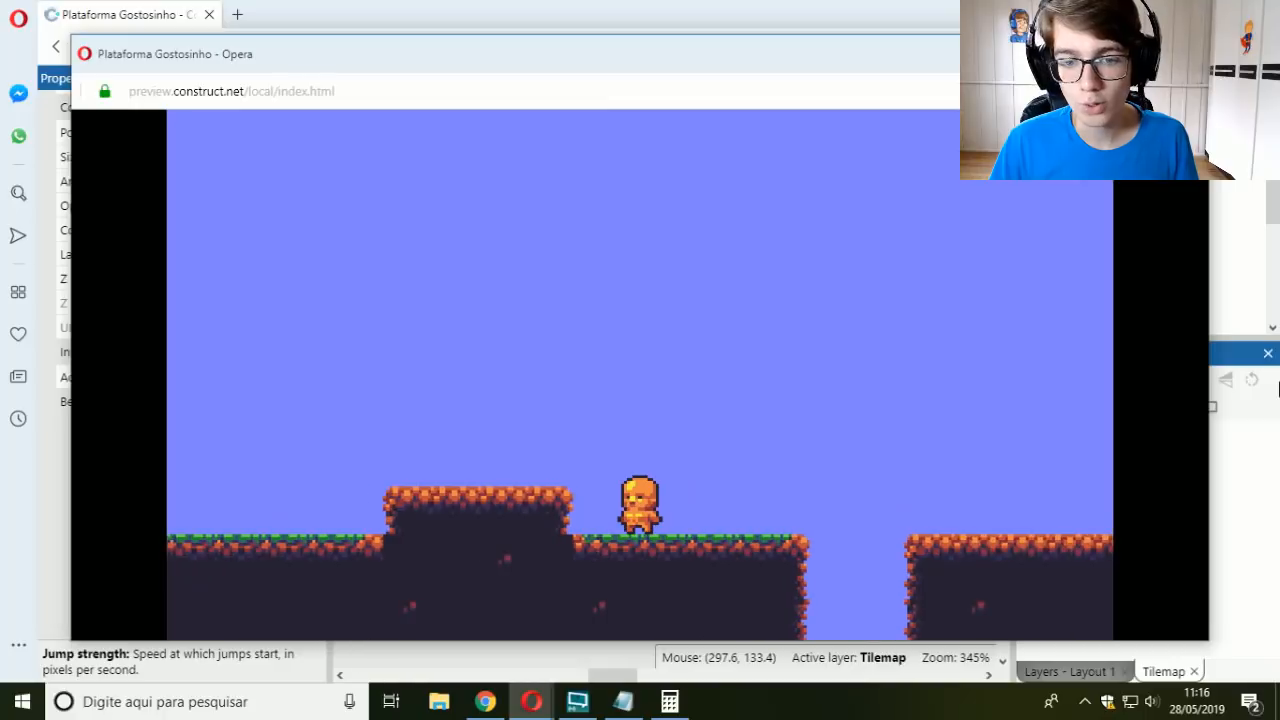
key("Right")
Step: Reload the preview and run the player right, jumping over the raised platform toward the enemy
key("F5")
key("Right")
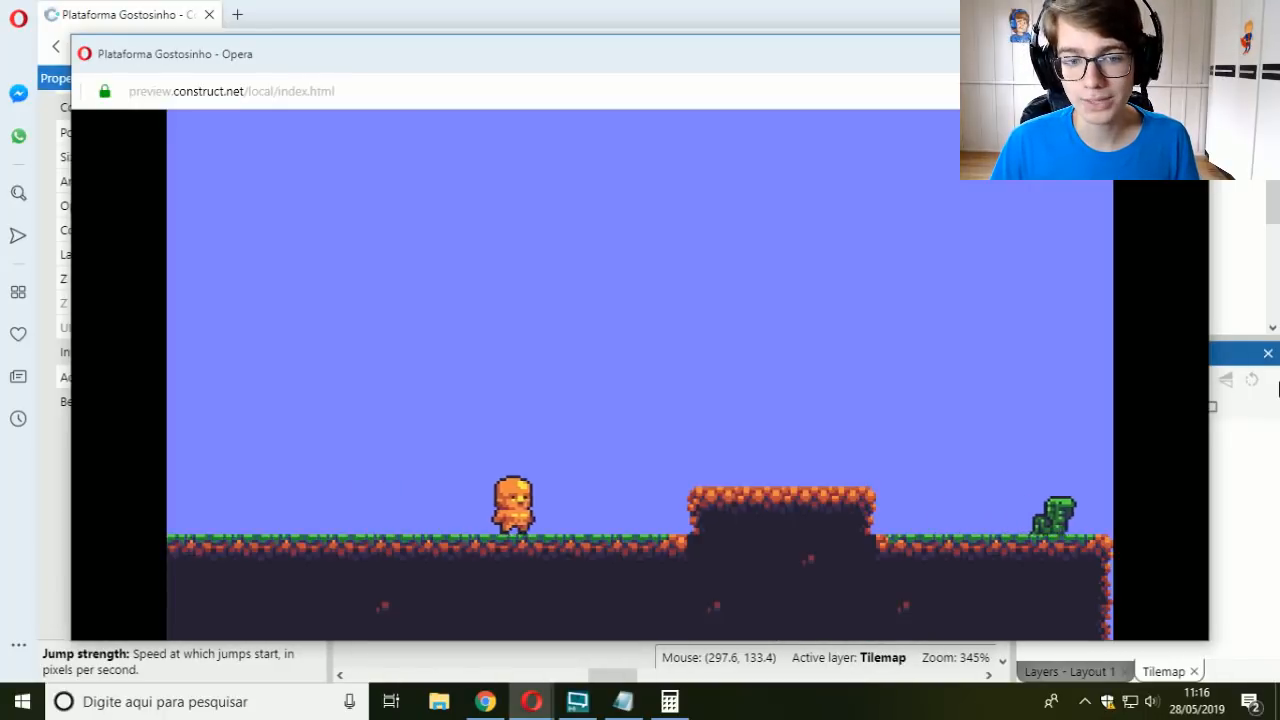
key("Up")
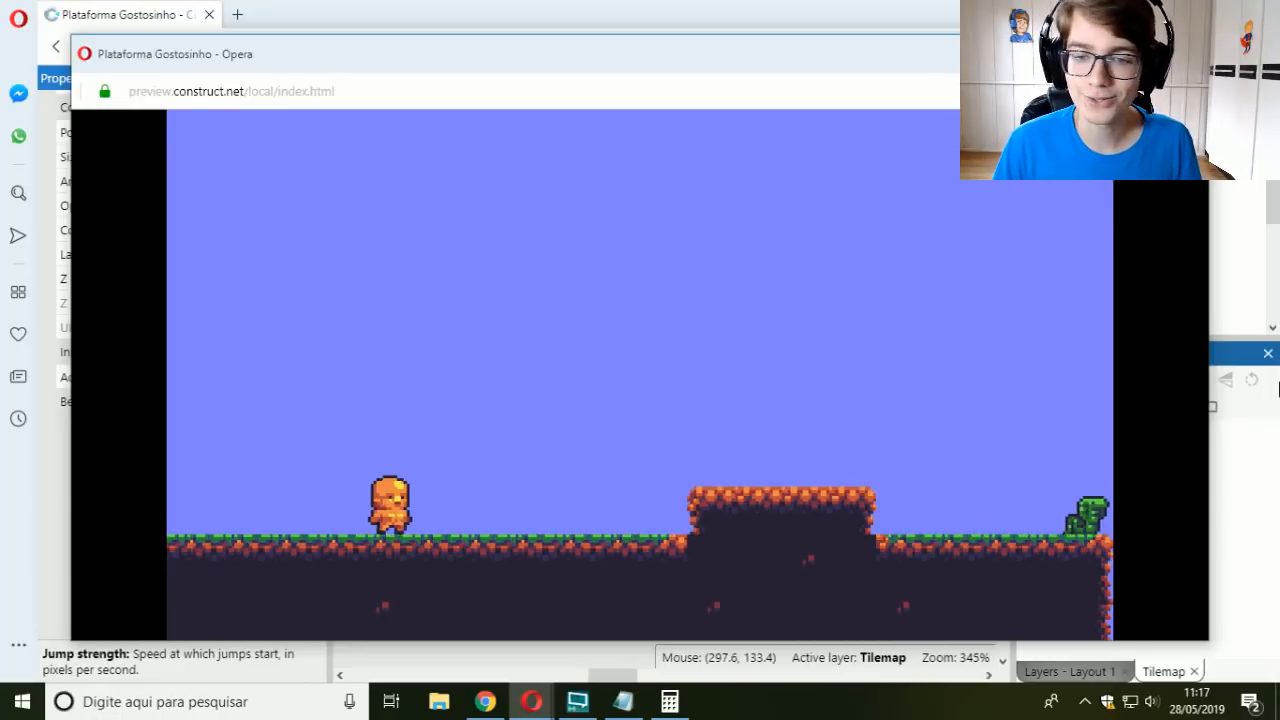
key("Right")
key("Up")
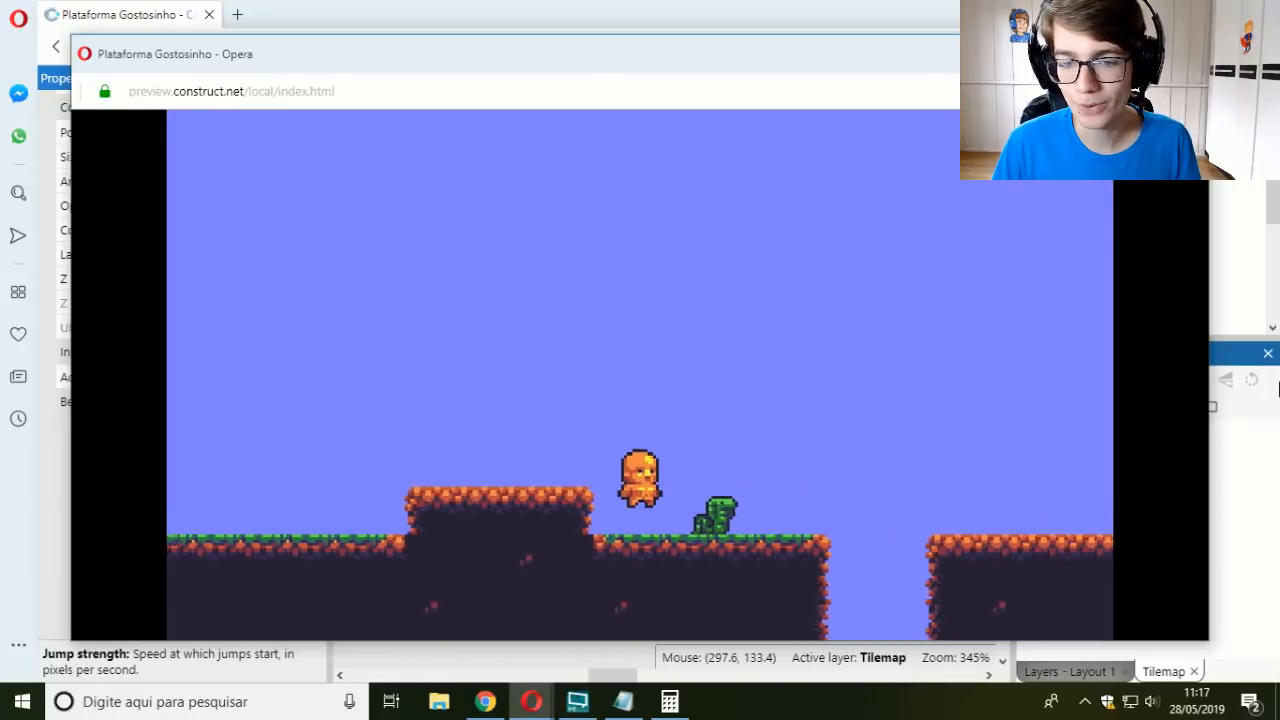
Step: Jump the player over the enemy toward the gap, bring it back onto the raised platform, and close the preview
key("Up")
key("Up")
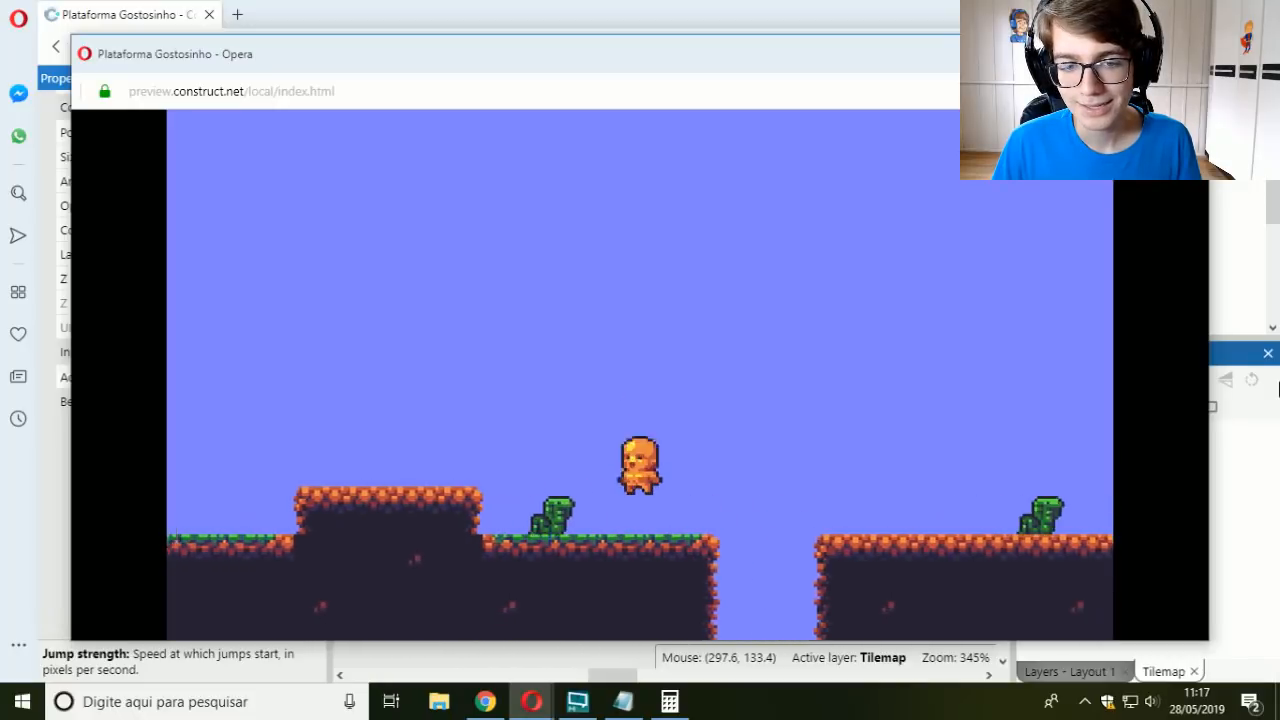
key("Left")
key("Right")
key("Left")
key("Up")
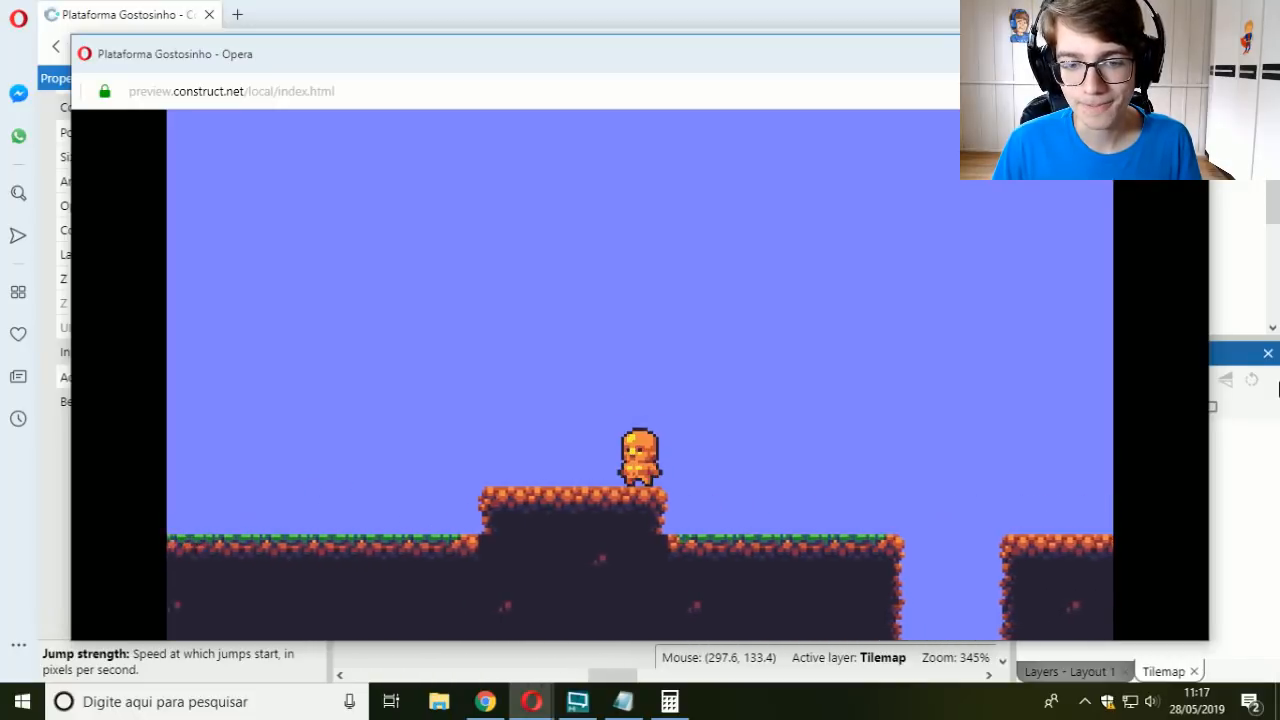
key("Left")
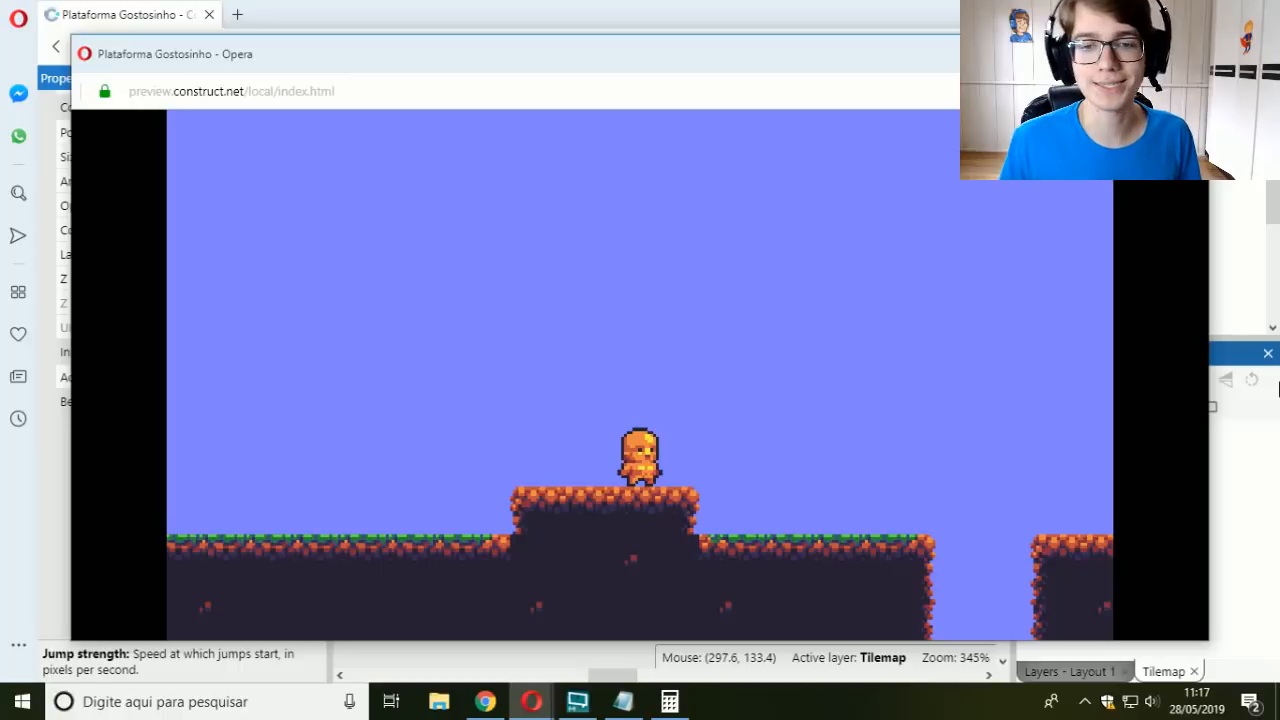
left_click(1188, 53)
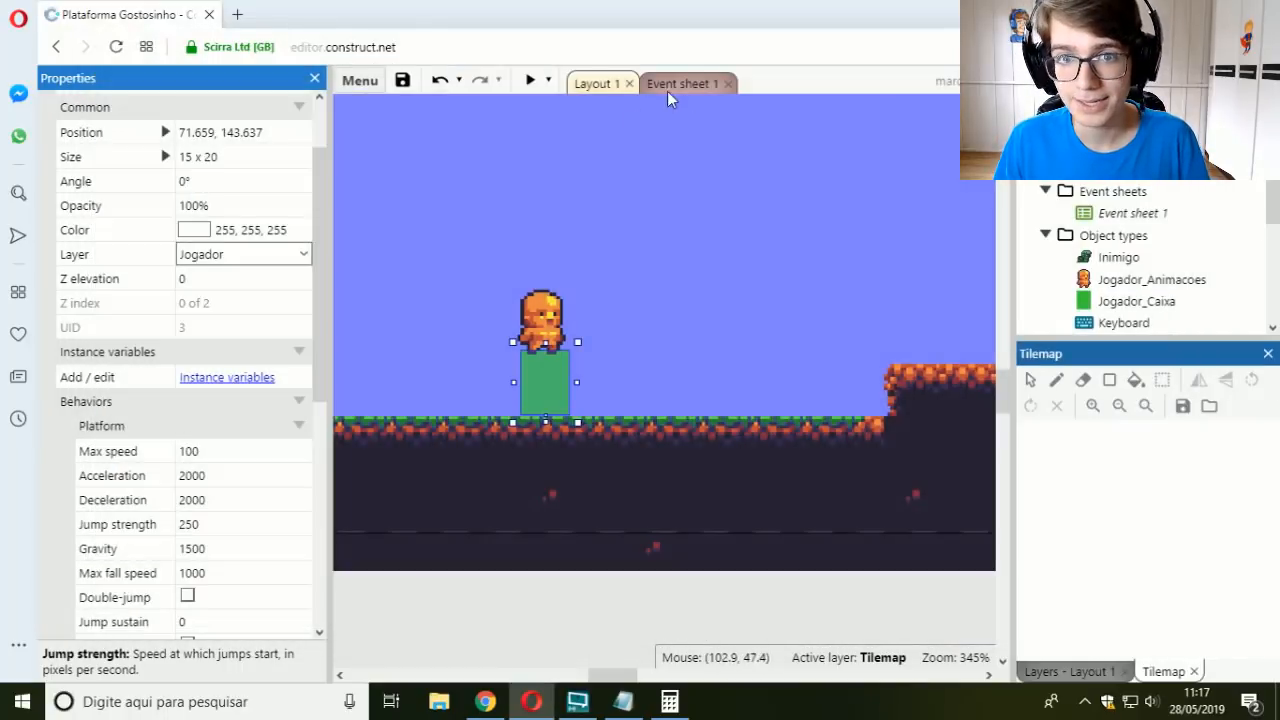
Step: Disable the sub-event with Y < Inimigo.Y and Platform is falling, and move the Else event's matarJogador call to the Inimigo overlap event
left_click(671, 89)
scroll(640, 245, "down", 5)
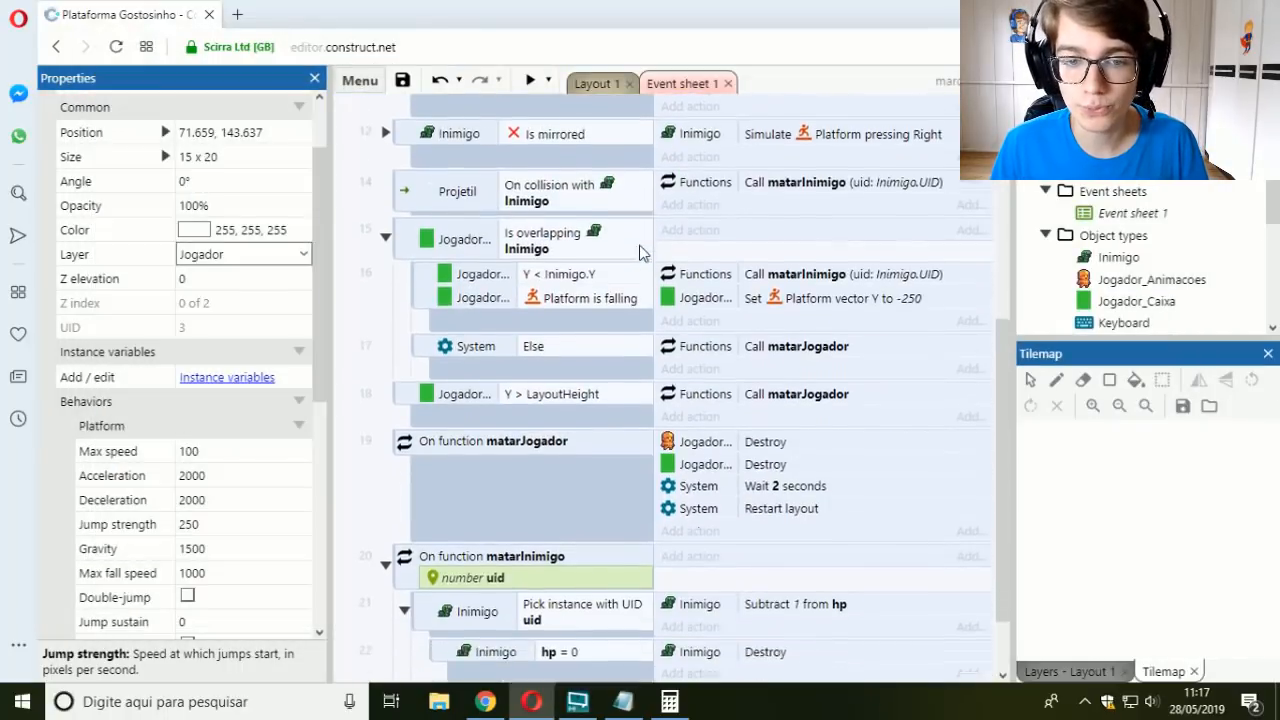
scroll(640, 252, "down", 1)
scroll(500, 418, "up", 1)
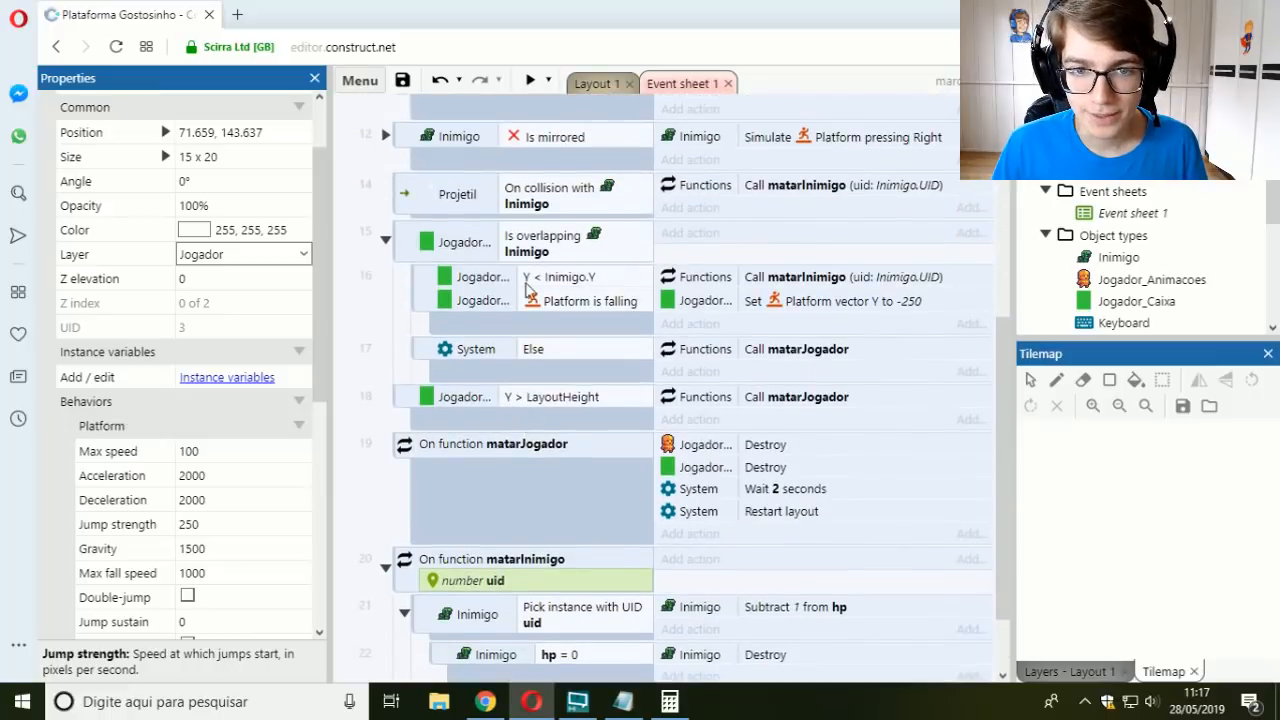
left_click(458, 320)
key("d")
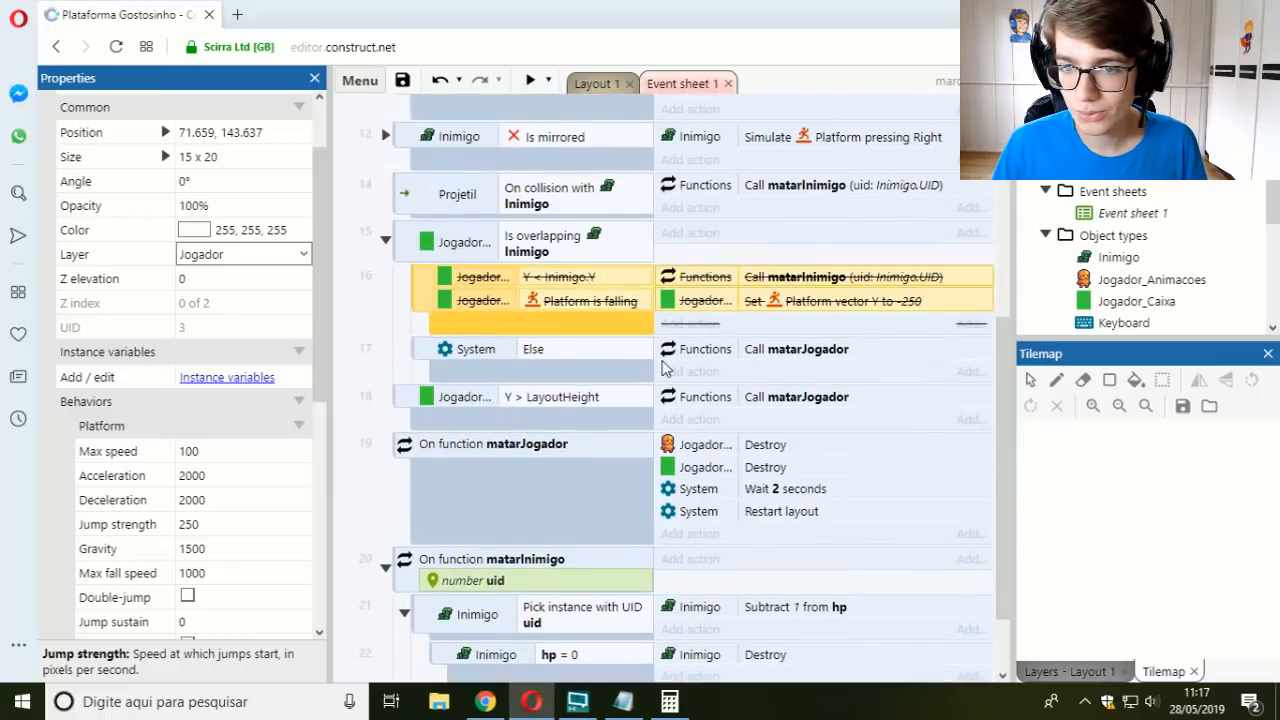
left_click_drag(698, 350, 712, 240)
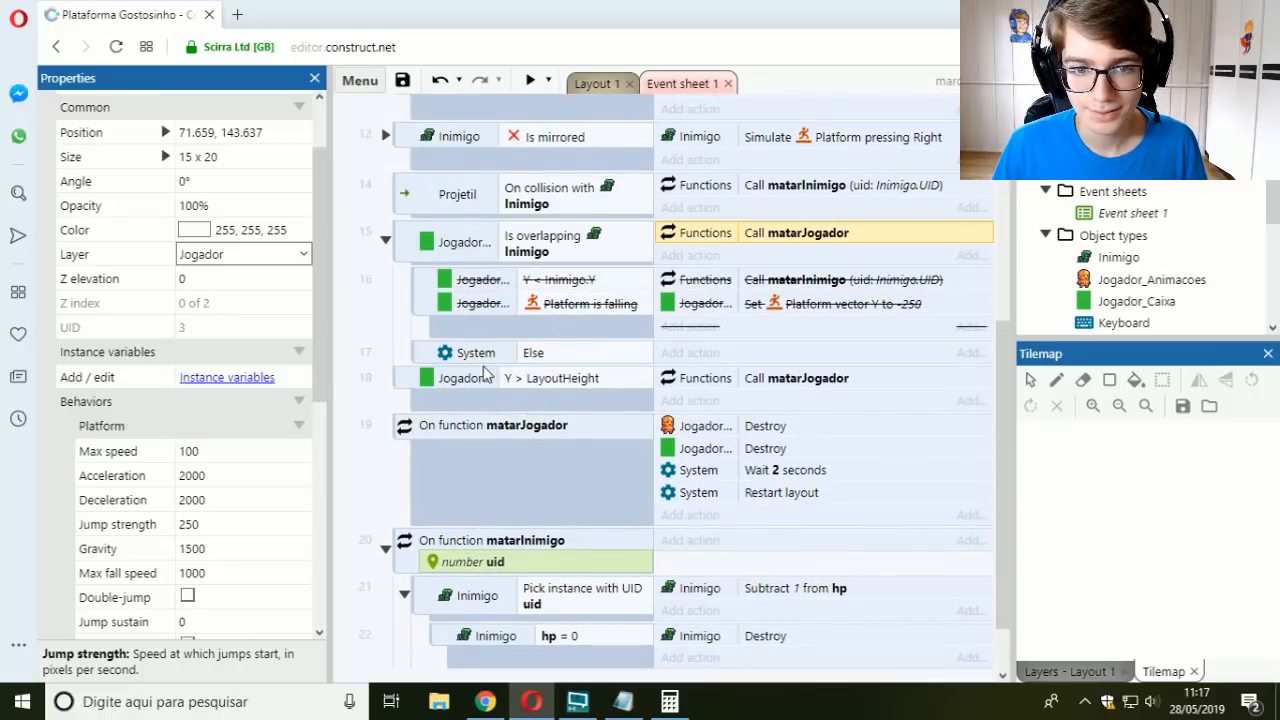
left_click(415, 358)
Step: Preview the layout, jump the player over the raised platform onto the enemy, and close the preview
left_click(536, 84)
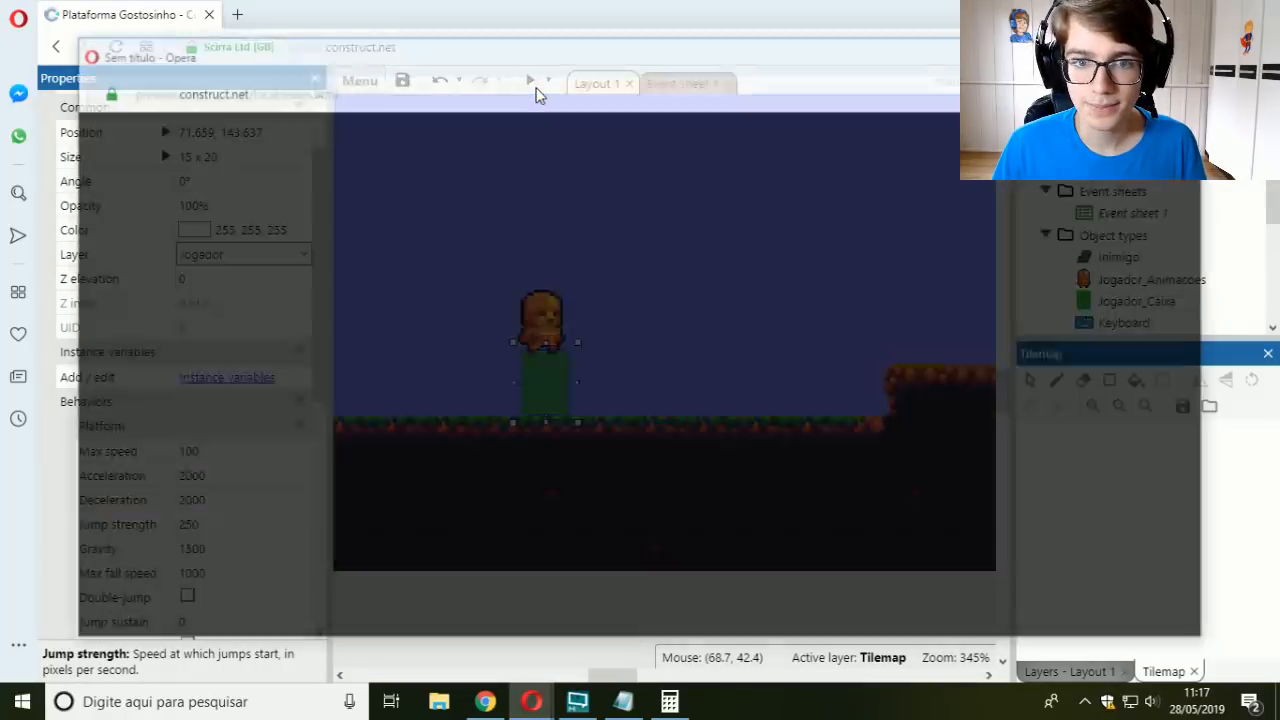
key("Right")
key("Up")
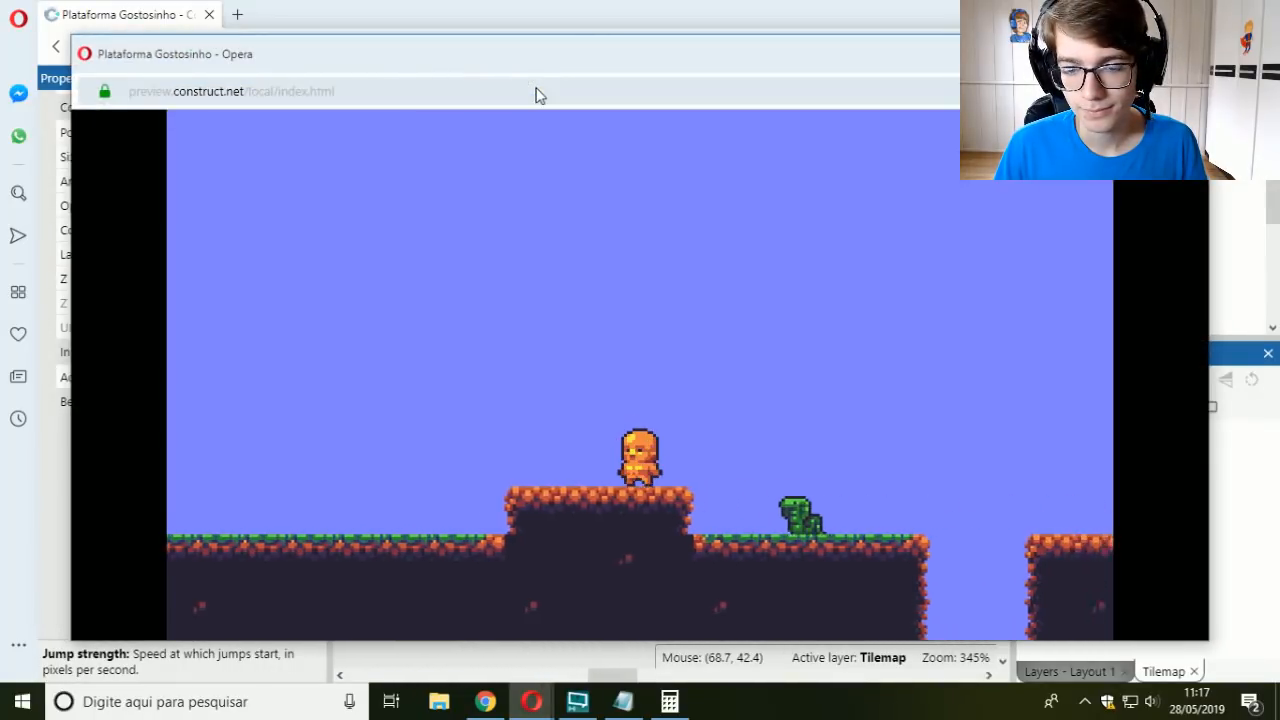
key("Right")
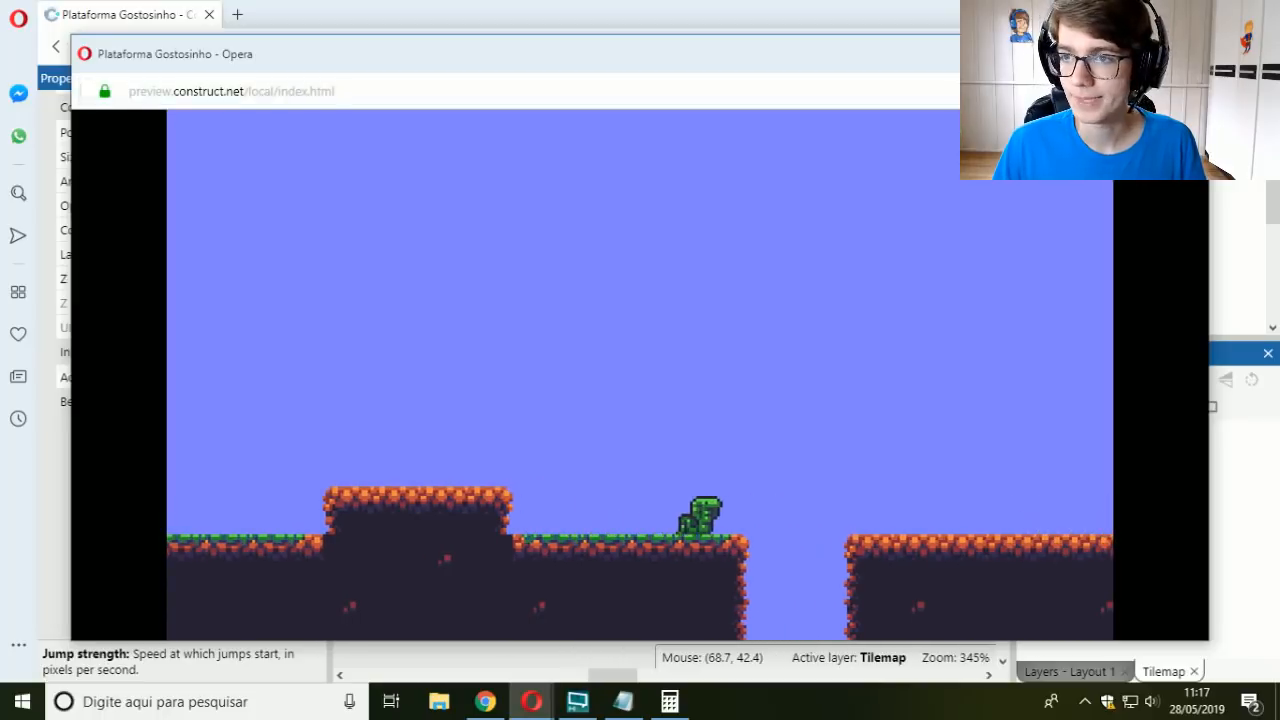
key("alt+F4")
Step: Undo the disabled sub-event and the moved matarJogador call in Event sheet 1
left_click(678, 86)
key("ctrl+z")
key("ctrl+z")
key("ctrl+z")
key("ctrl+z")
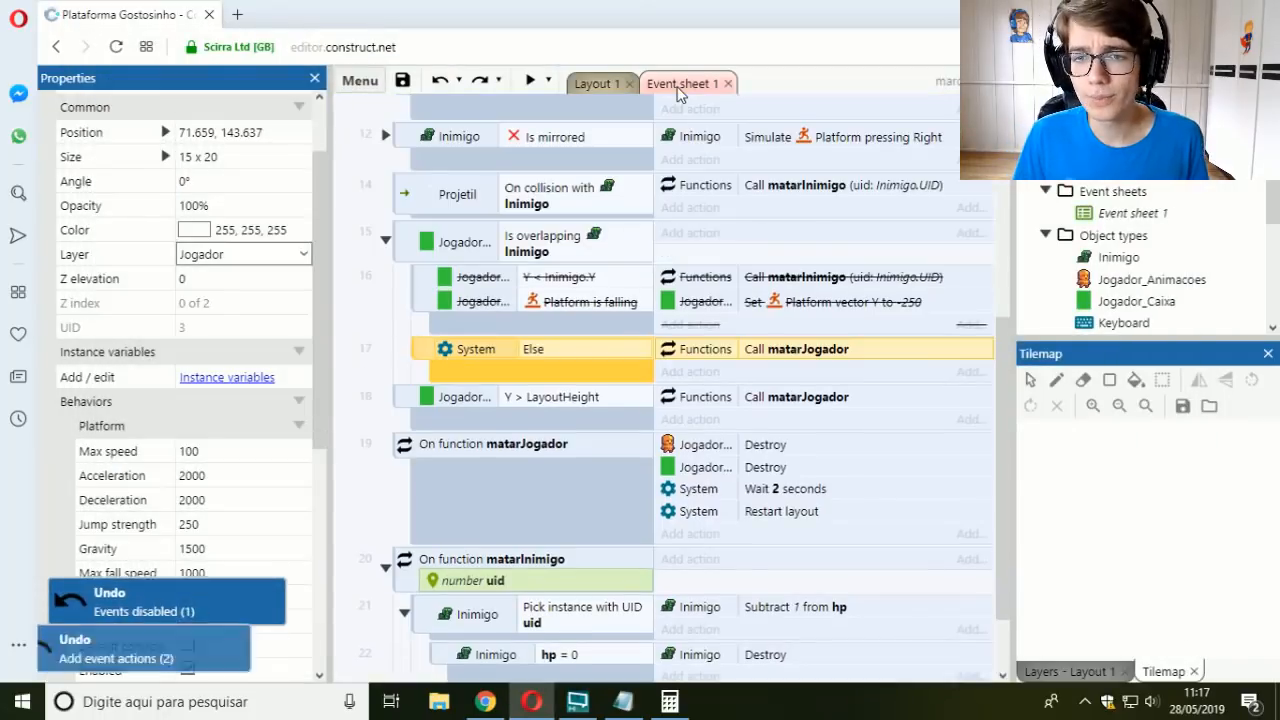
key("ctrl+y")
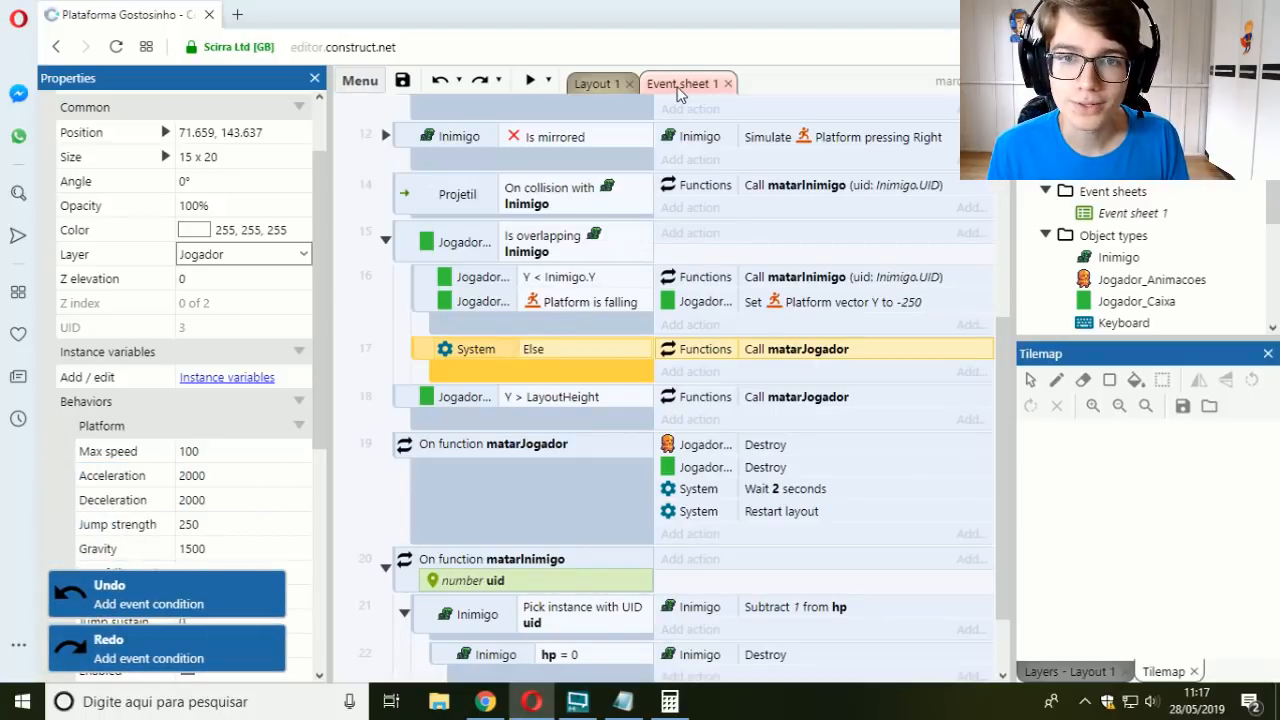
Step: Preview Layout 1, shoot projectiles at the first enemy, and jump the player over the raised platform toward the gap
left_click(598, 84)
left_click(530, 80)
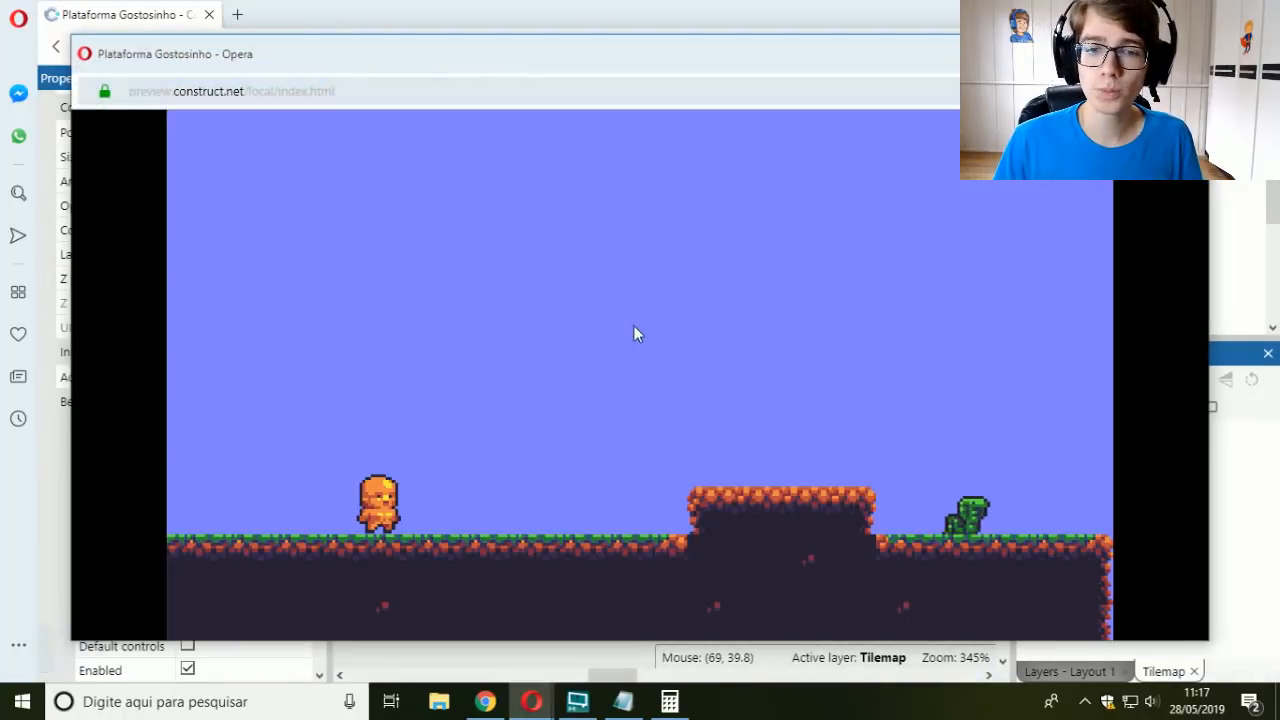
key("space")
key("space")
key("Right")
key("Up")
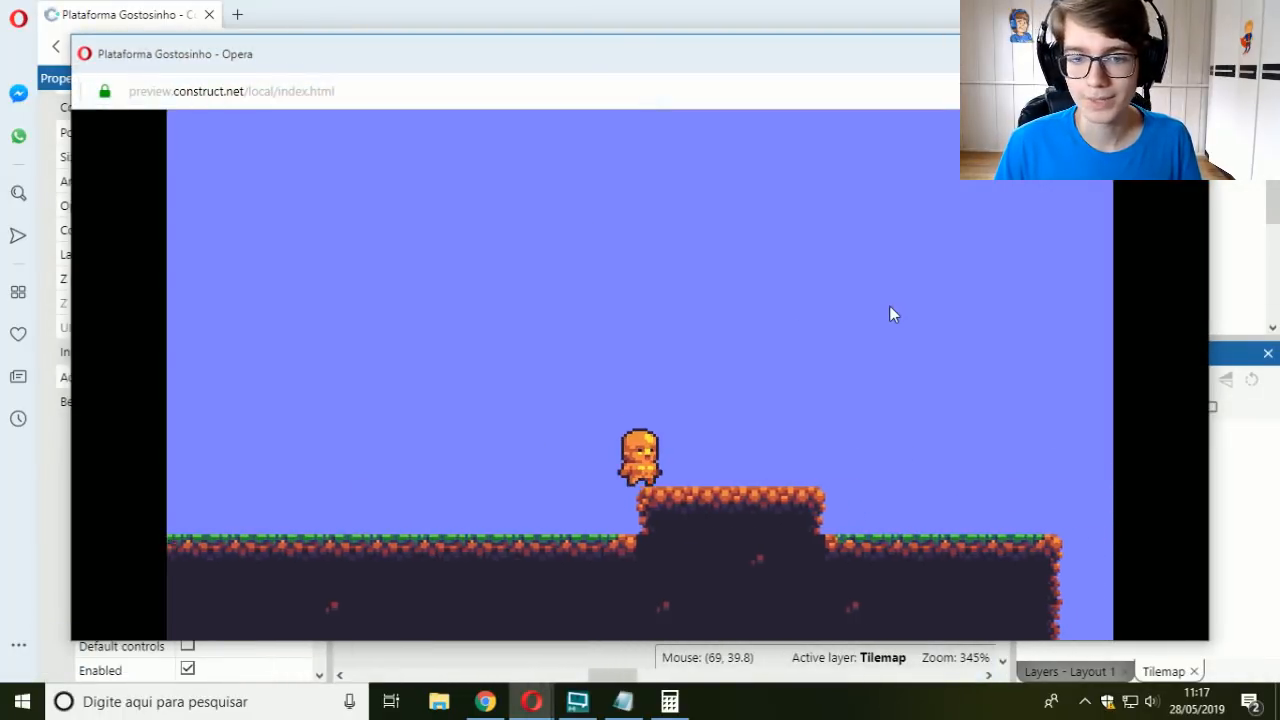
key("Right")
key("Left")
key("Right")
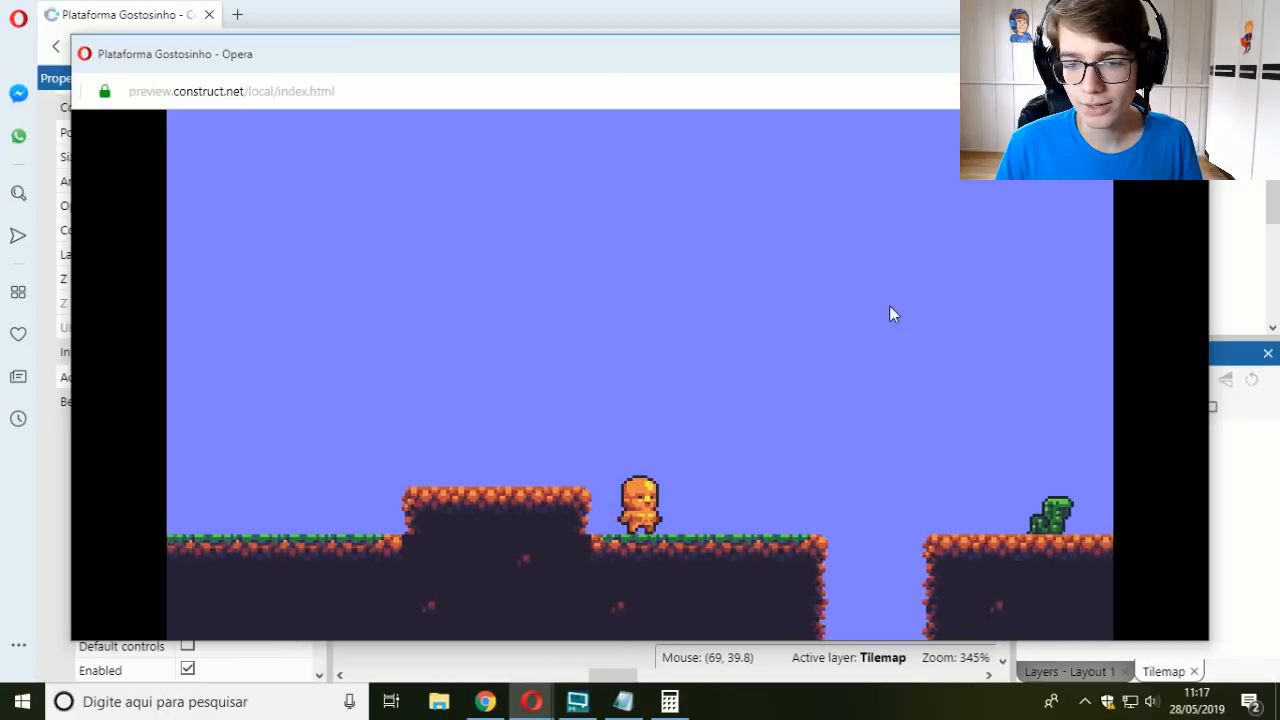
key("Right")
key("Up")
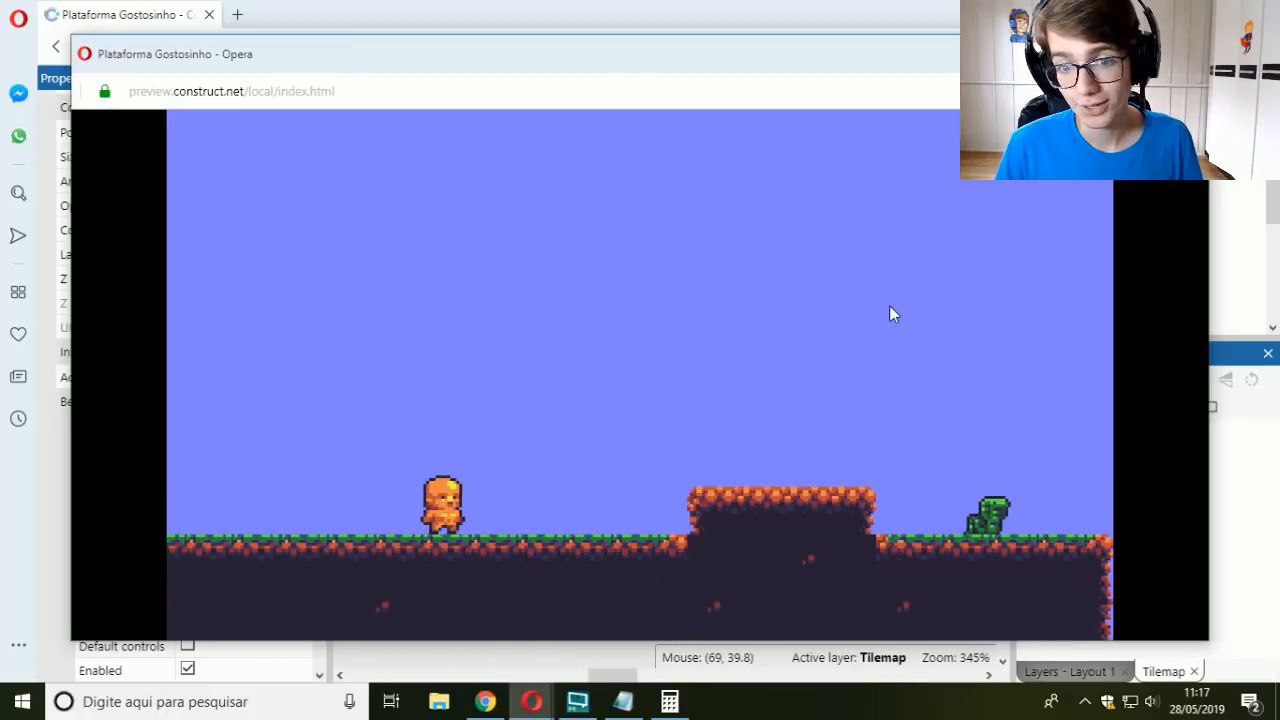
Step: After the restart, shoot toward the first enemy and jump the player over the raised platform and out over the gap
key("Right")
key("space")
key("space")
key("Up")
key("Right")
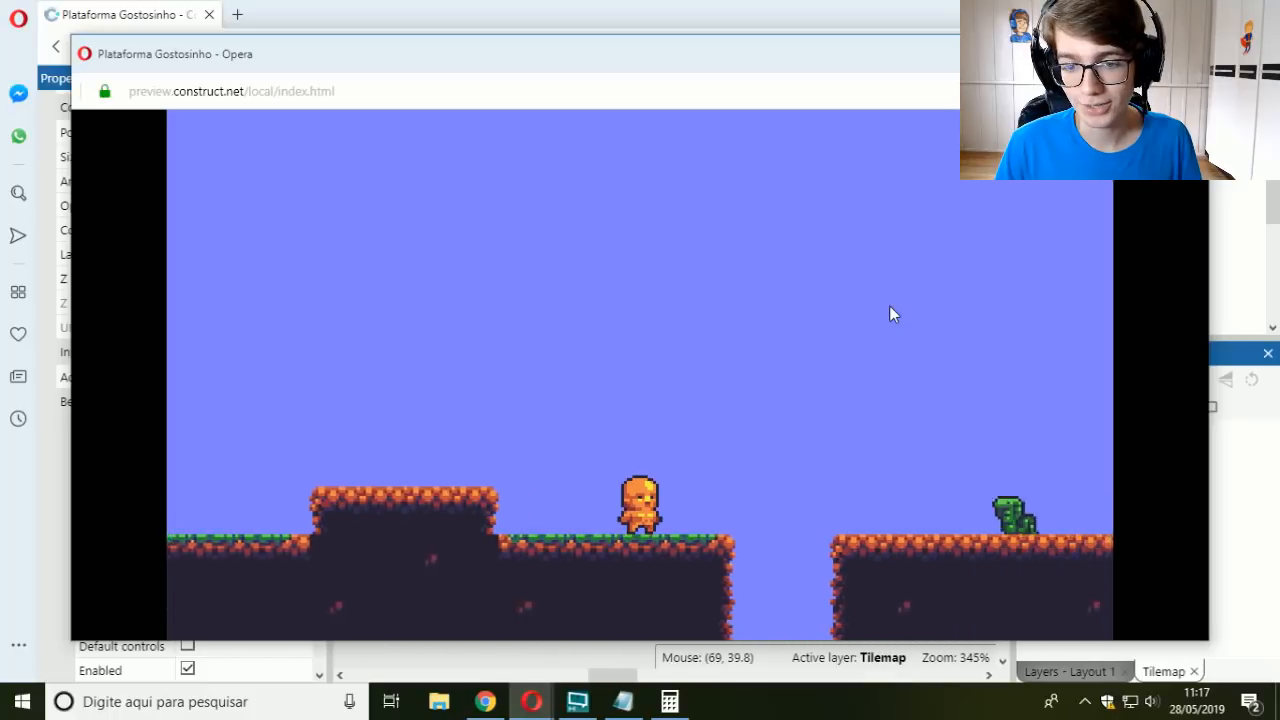
key("Up")
key("Left")
key("Right")
key("Up")
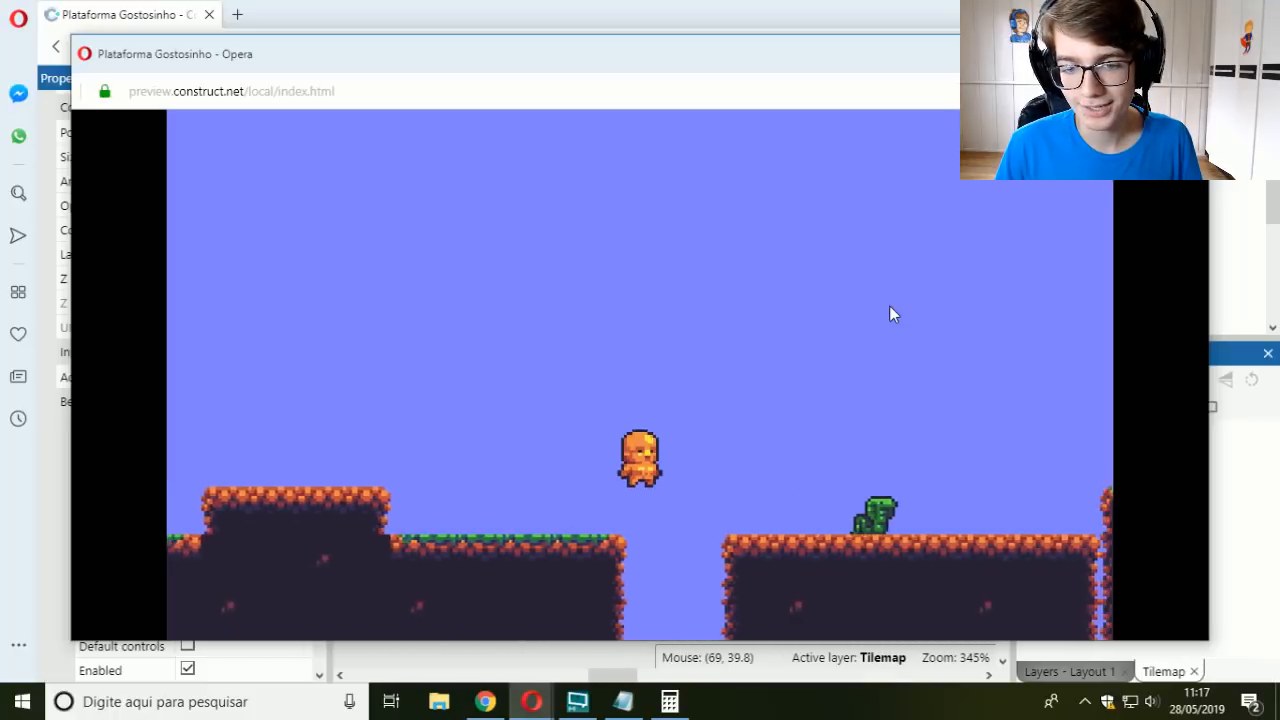
Step: Jump the player back and forth across the gap beside the second enemy to test changing direction in the air
key("Left")
key("Up")
key("Right")
key("Up")
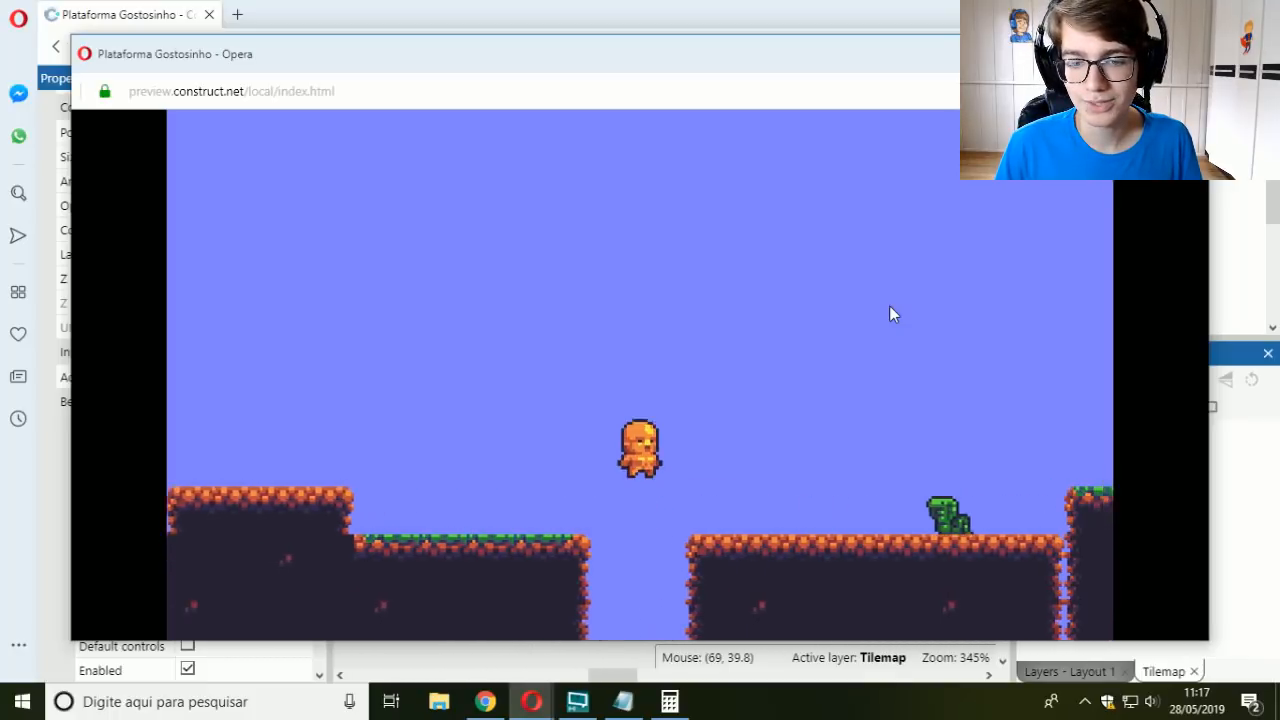
key("Left")
key("Up")
key("Right")
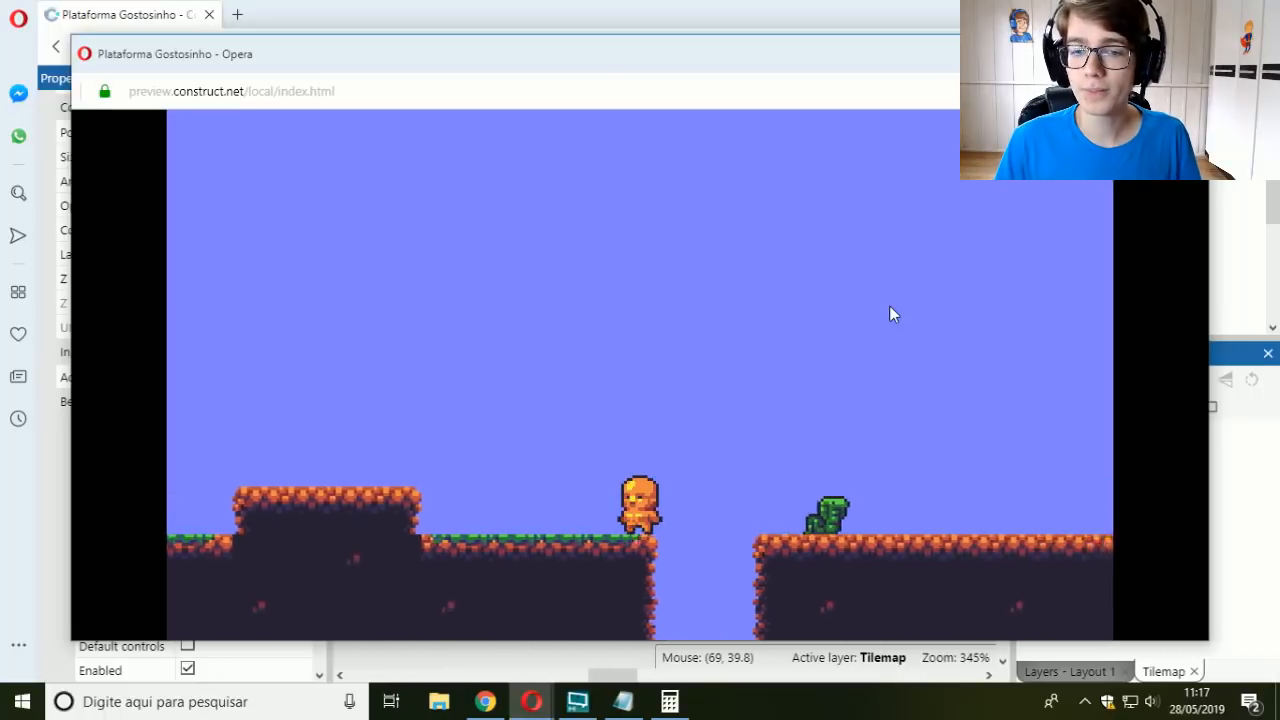
key("Left")
key("Right")
key("Up")
key("Left")
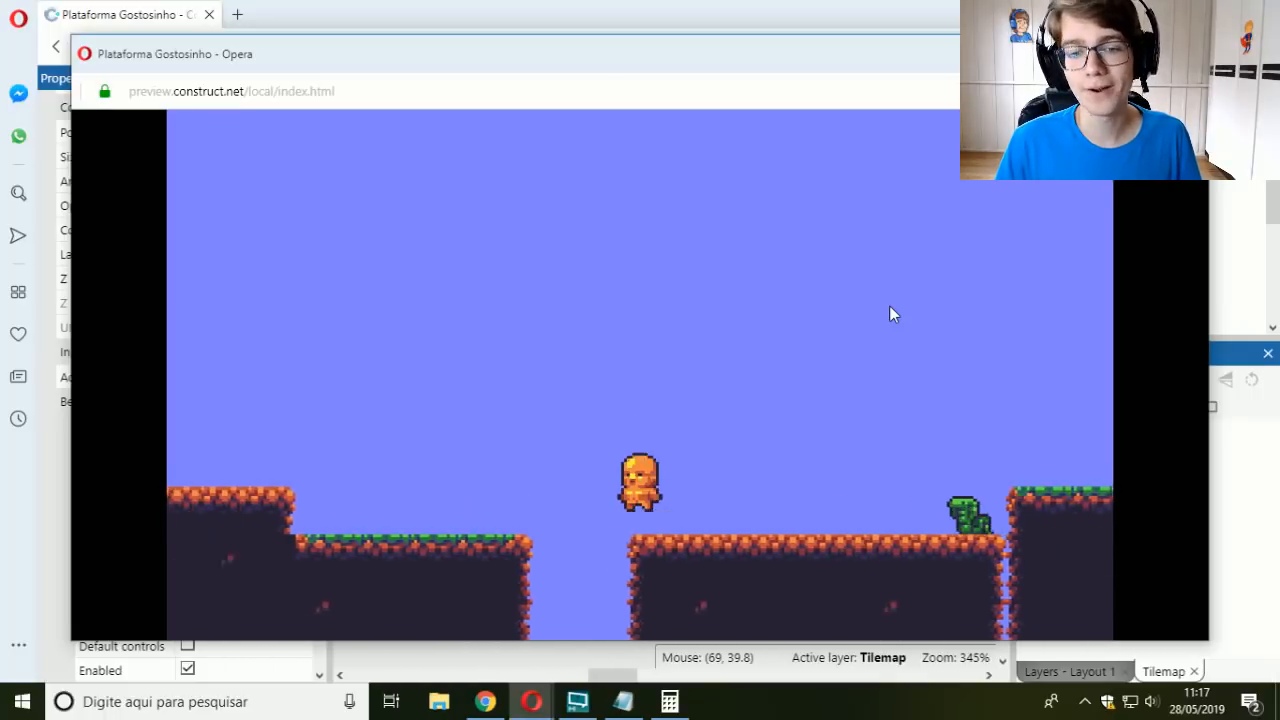
key("Right")
key("Up")
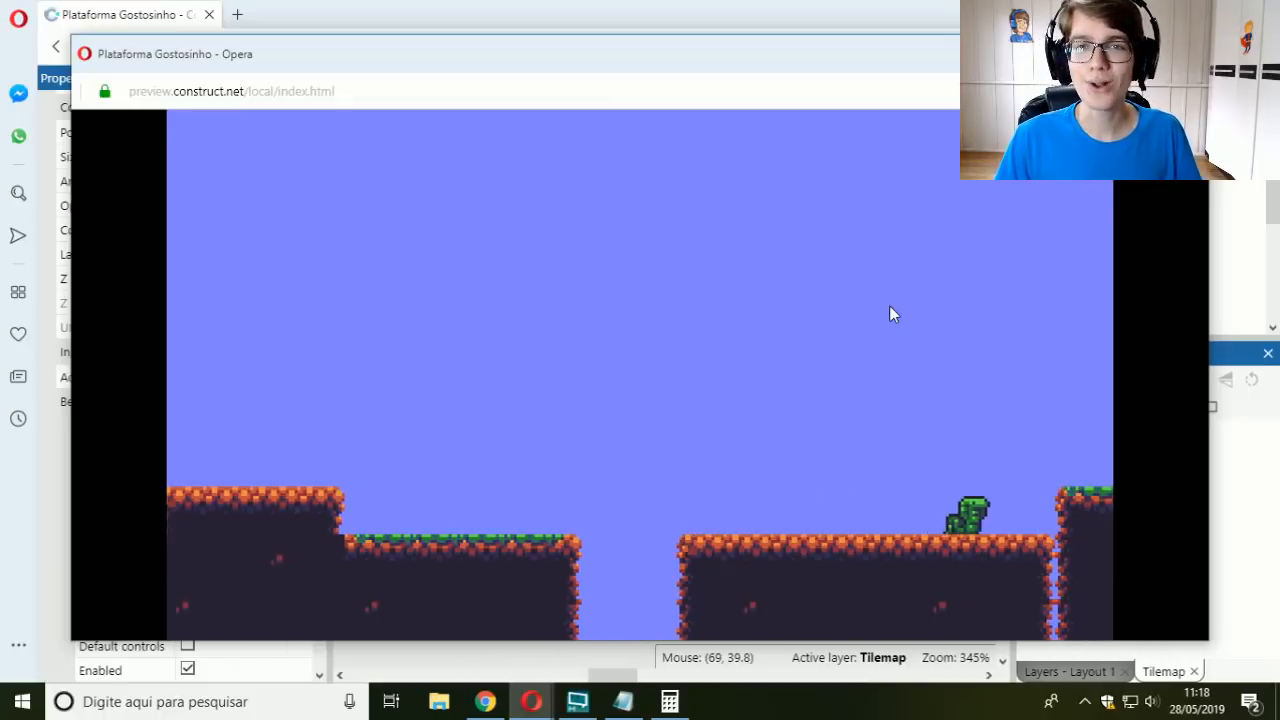
Step: Run the player over the raised platform and jump the gap toward the second enemy
key("Right")
key("Up")
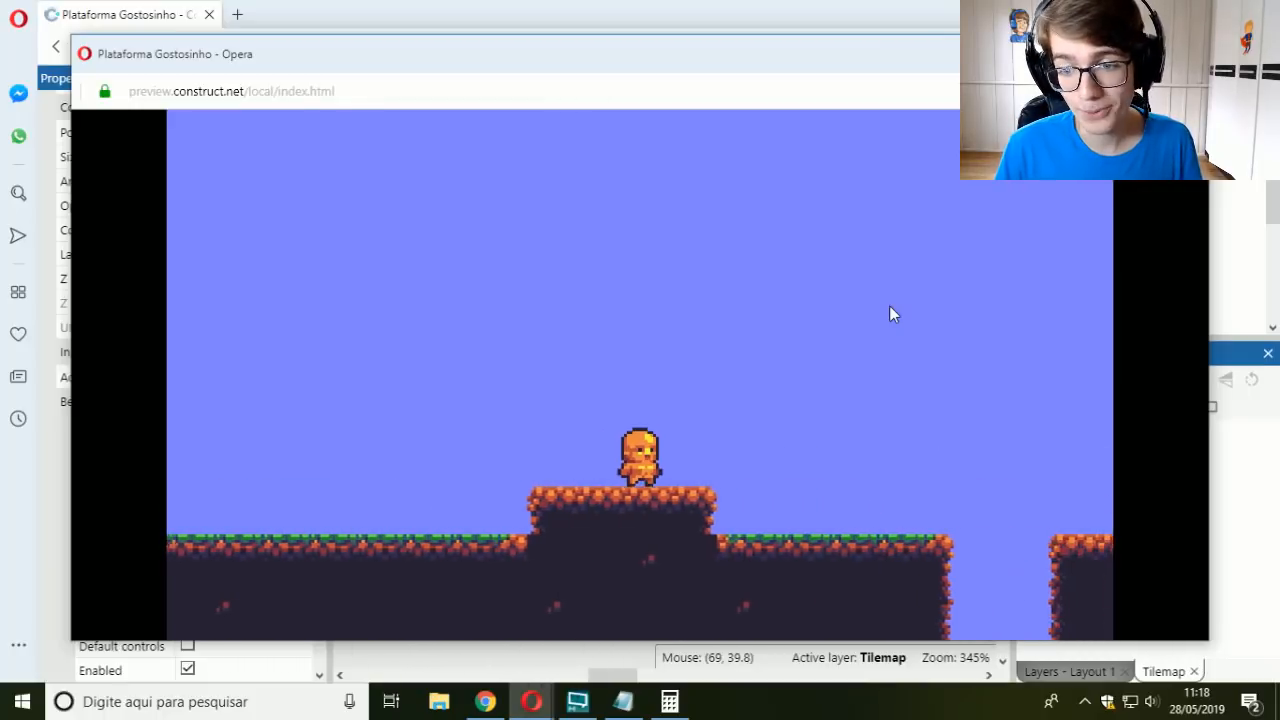
key("Up")
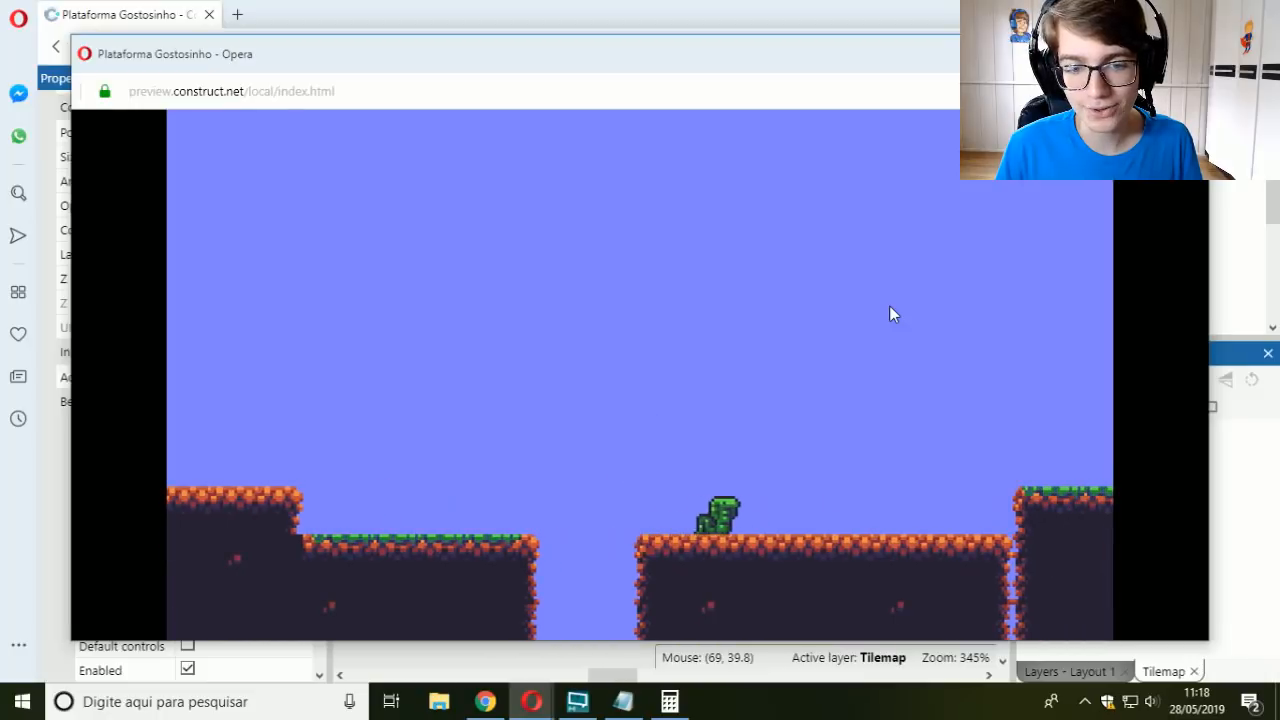
Step: Shoot projectiles at the enemies in the restarted level and move the player past the raised platform to the gap's edge
key("Right")
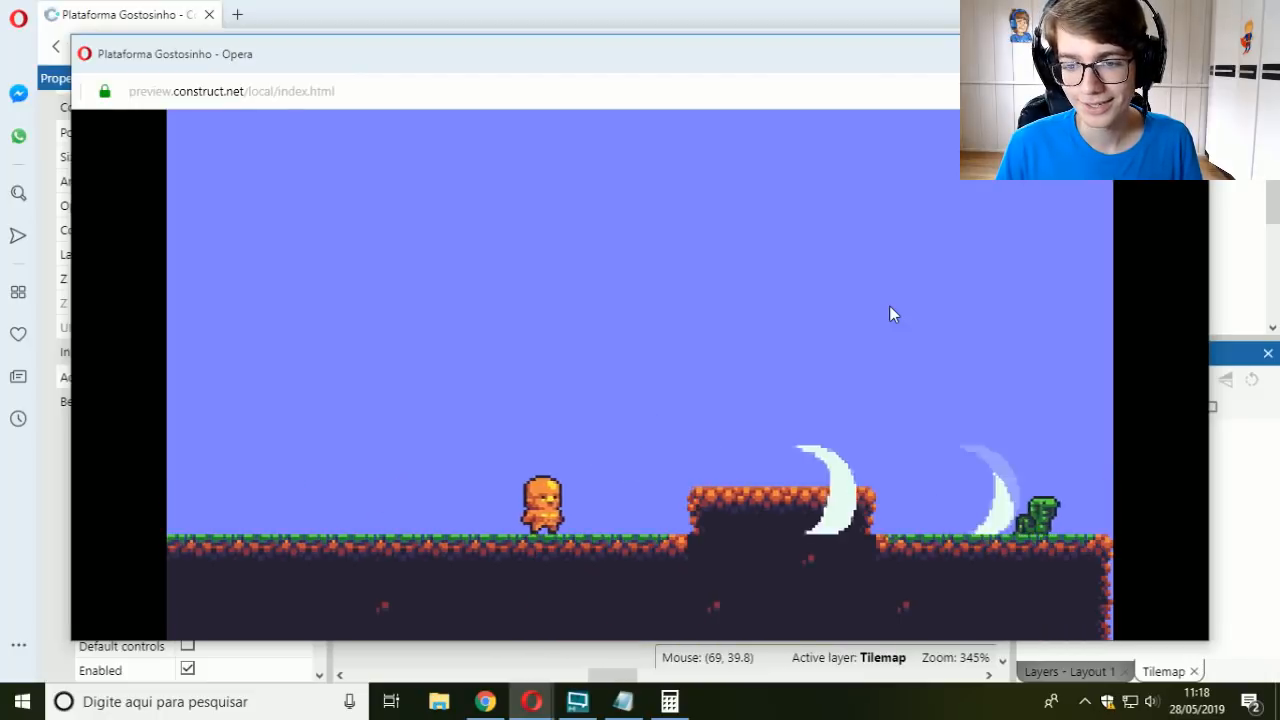
key("Up")
key("space")
key("Left")
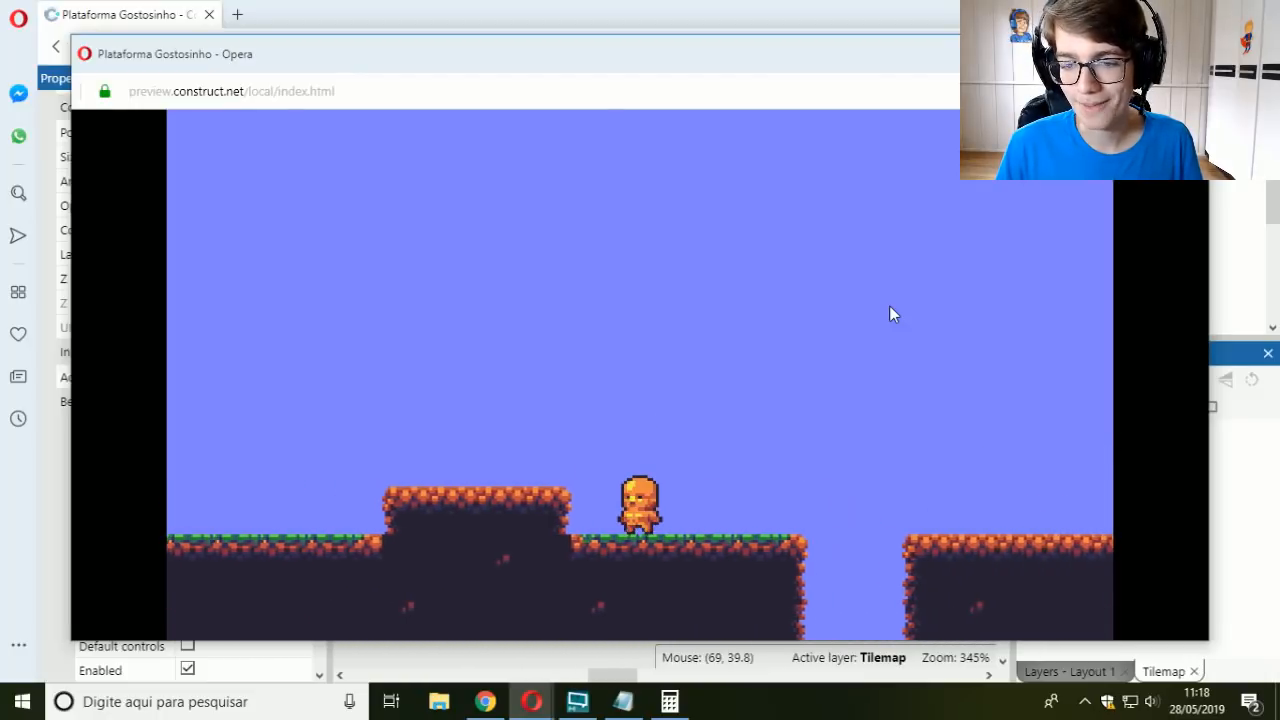
key("Right")
key("Up")
key("Right")
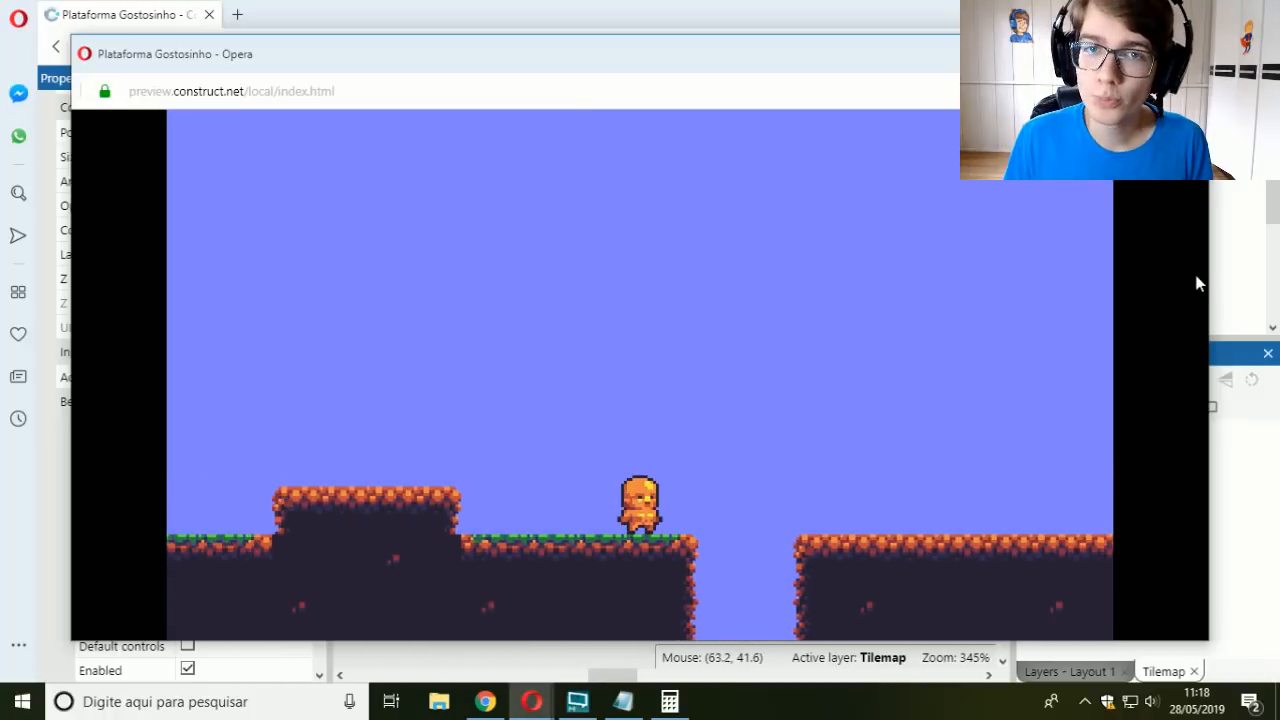
Step: Maximize the preview window and jump the player across the gap onto the far platform
left_click(1144, 53)
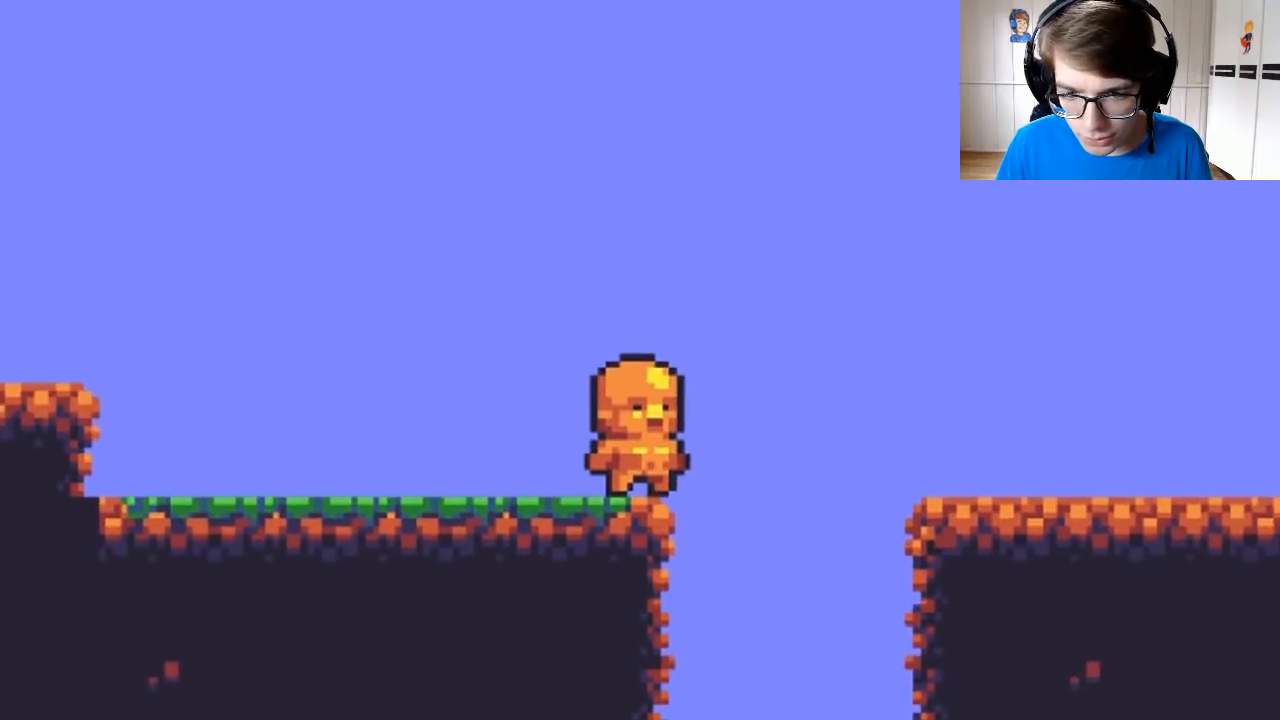
key("Right")
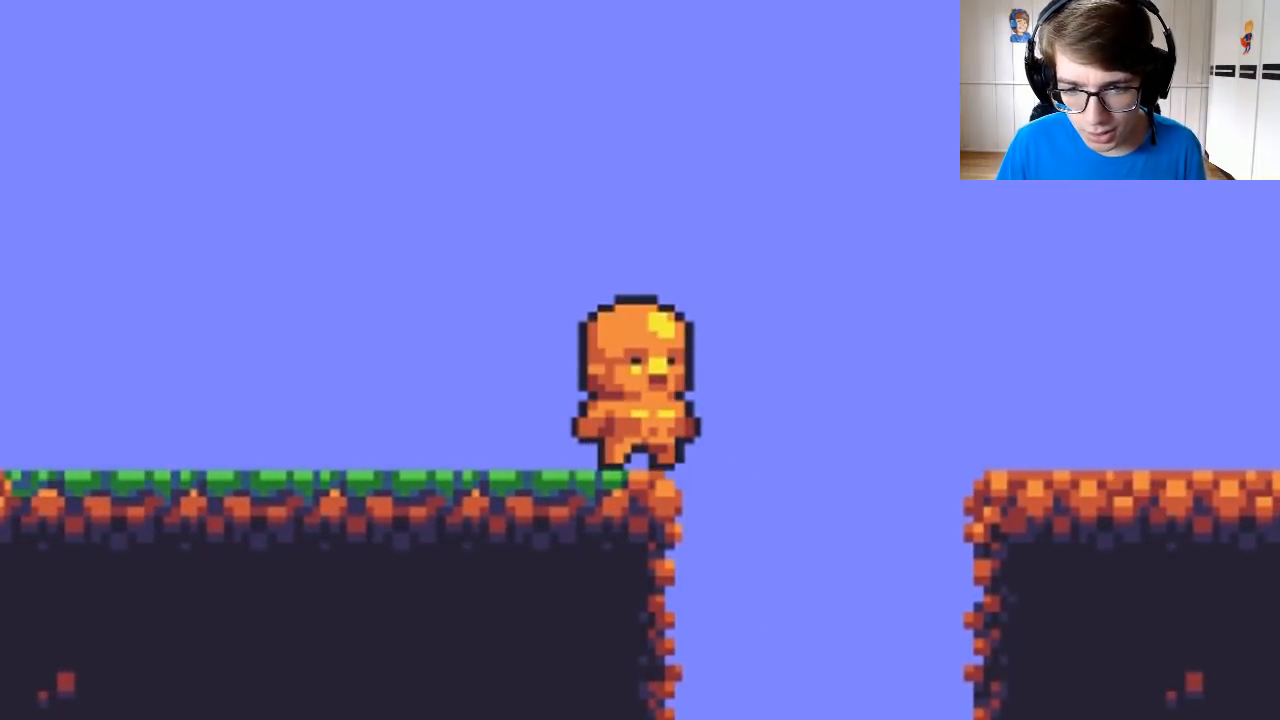
key("Up")
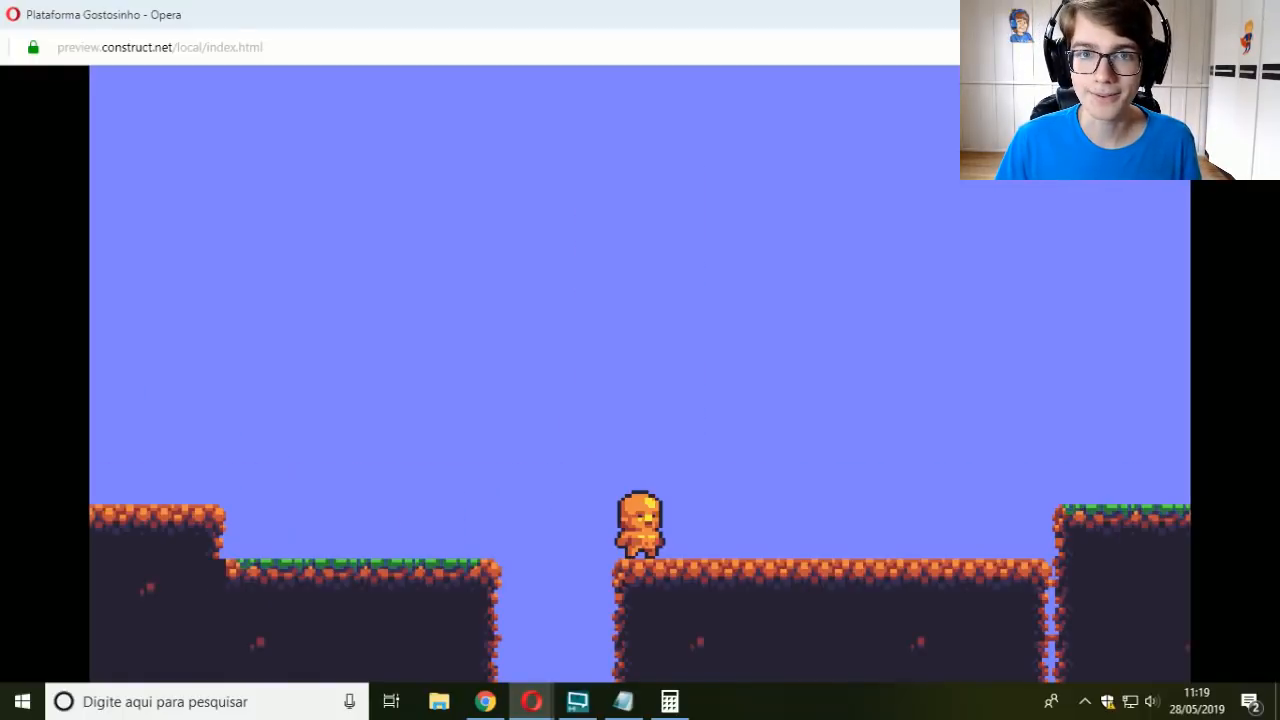
key("Right")
key("Left")
key("Right")
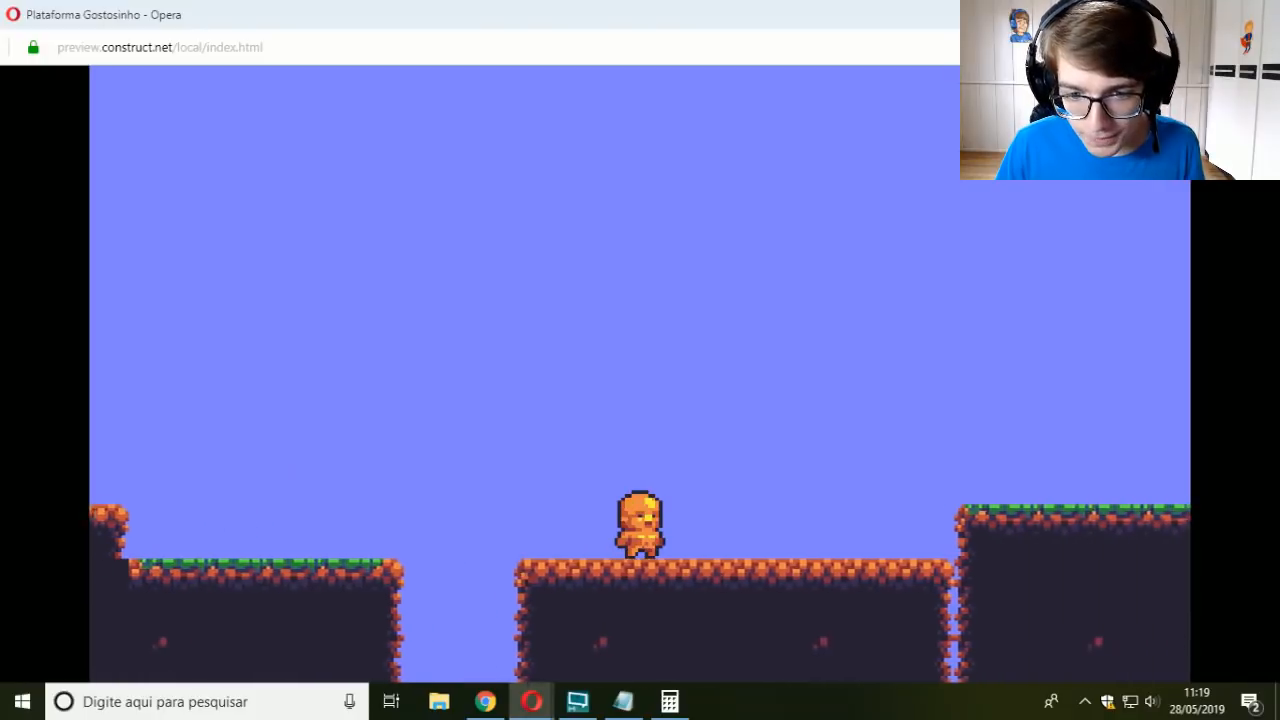
Step: Move the player along the far platform, back across the gap toward the raised platform, and over the gap again
key("Up")
key("Left")
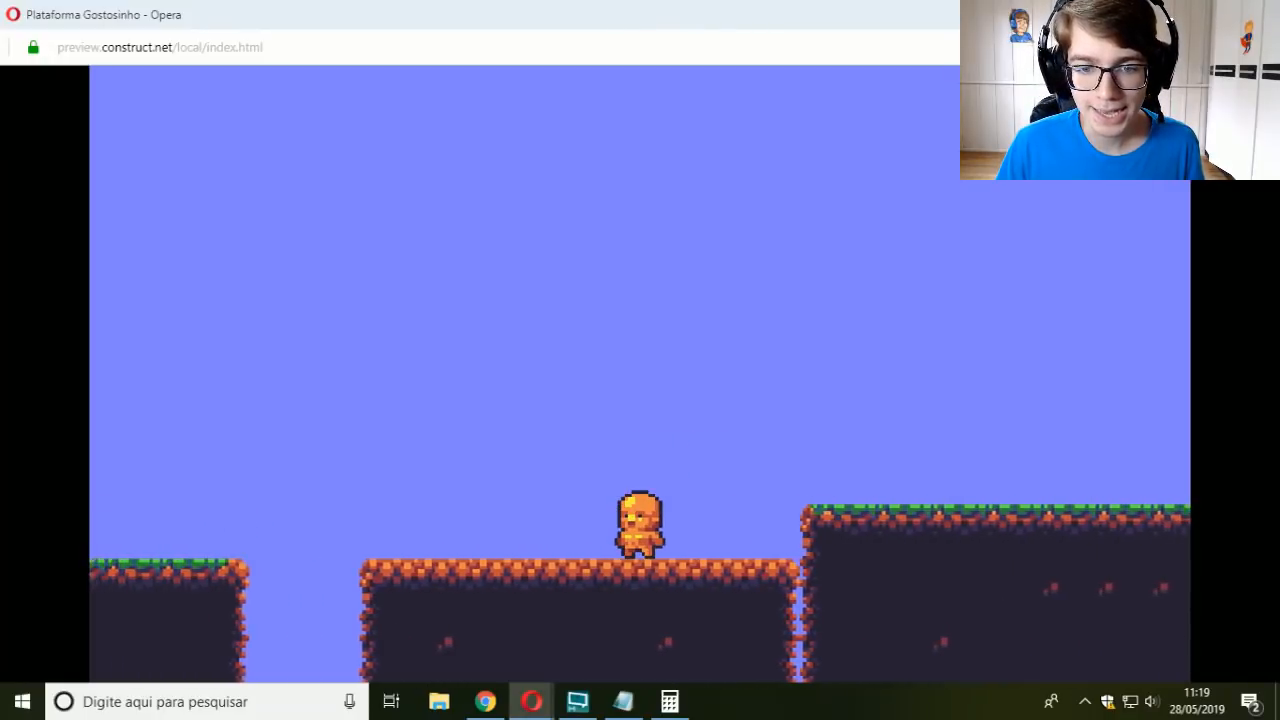
key("Left")
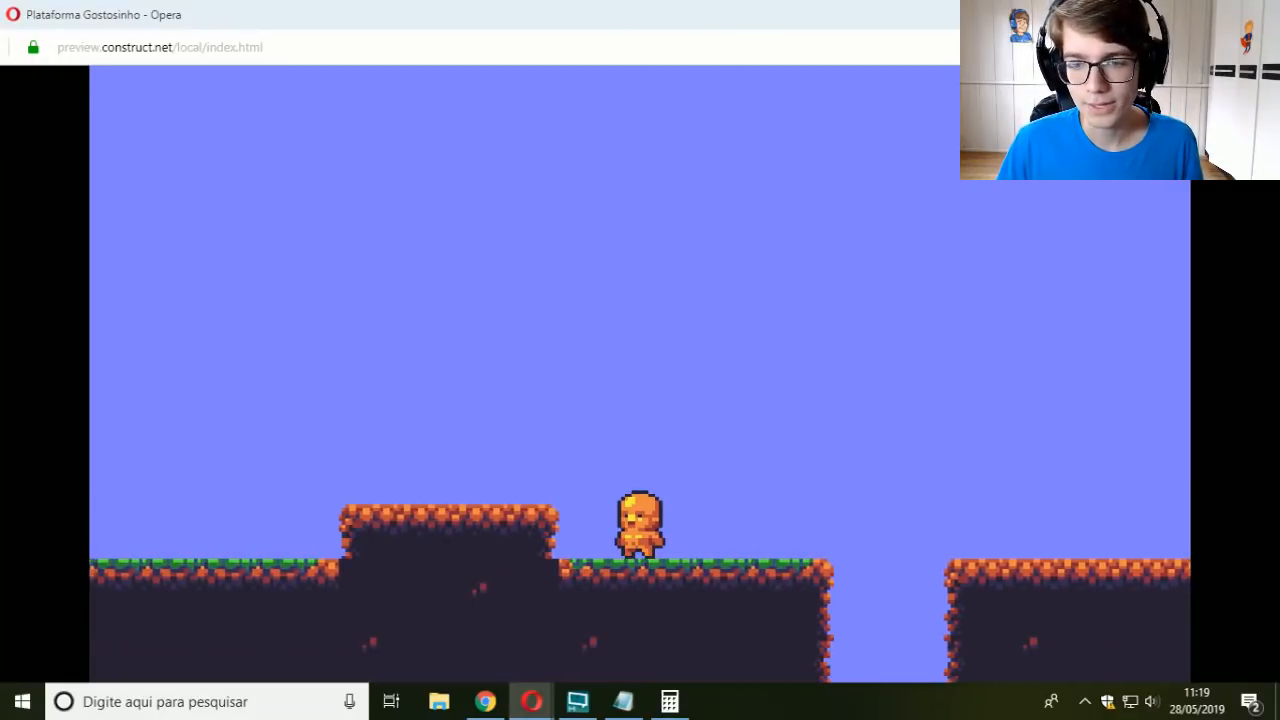
key("Right")
key("Up")
key("Left")
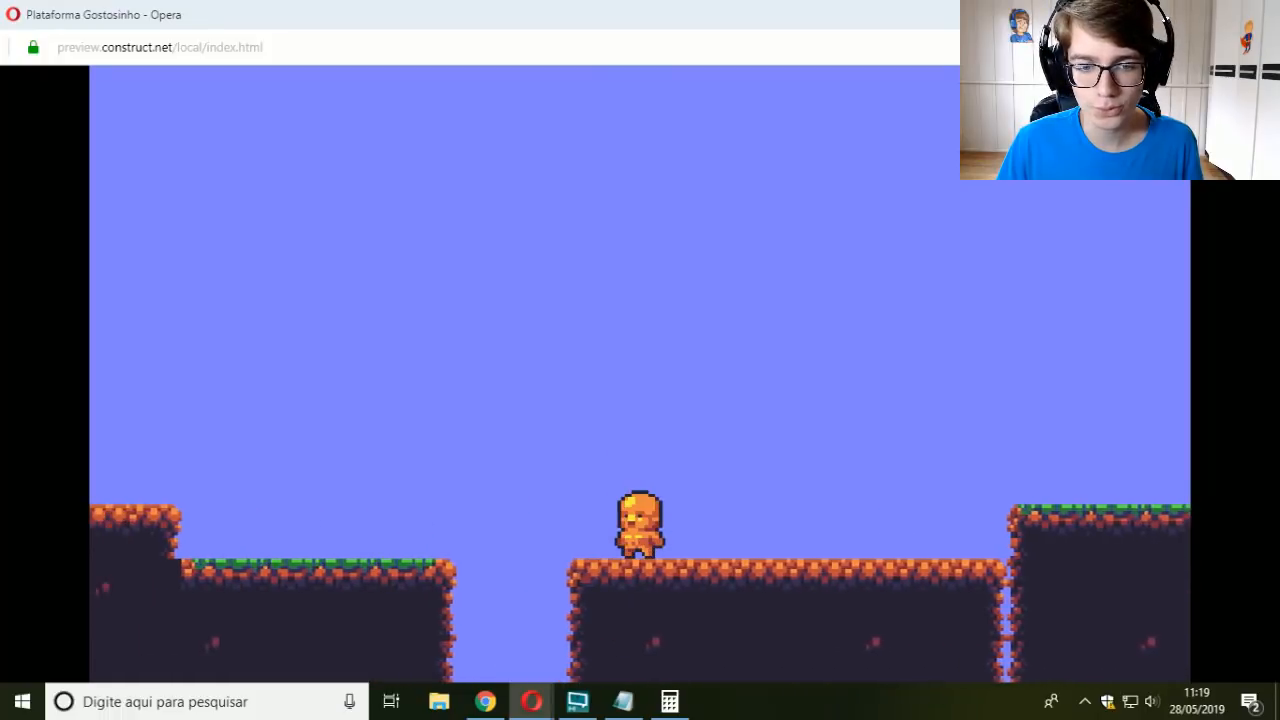
Step: Jump the player between the far platform and the grassy ledge before the gap
key("Up")
key("Right")
key("Up")
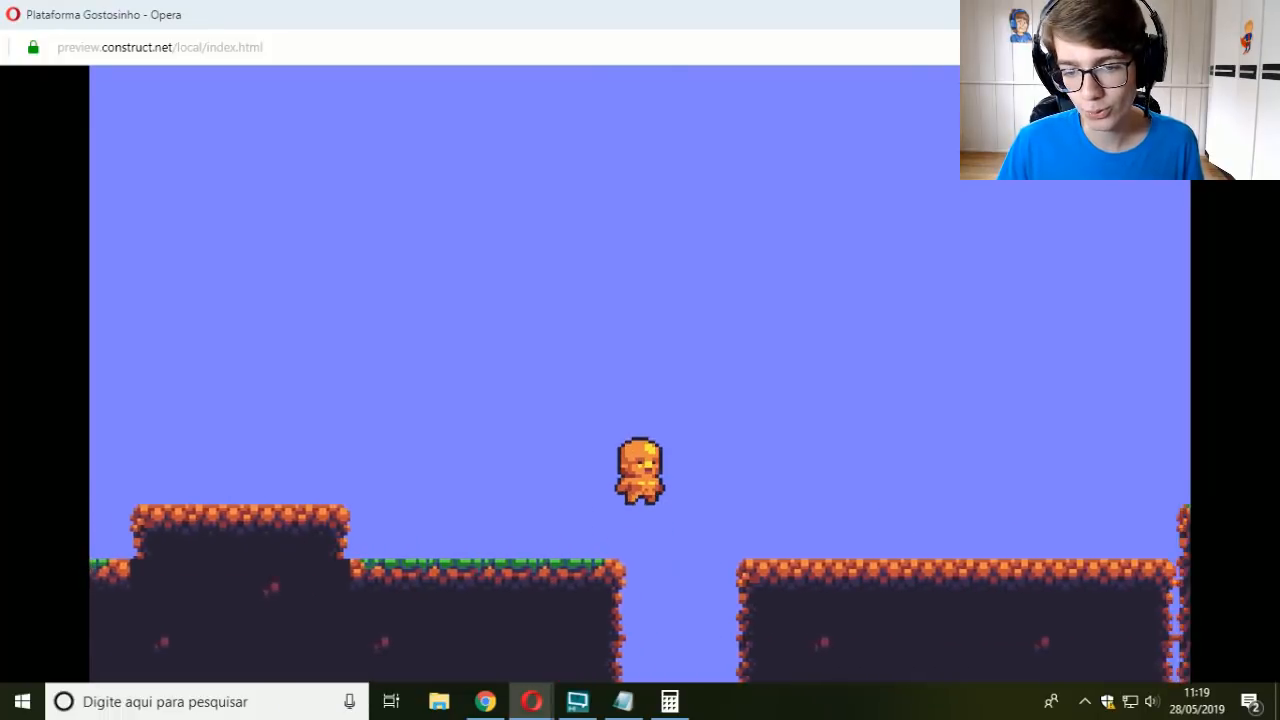
key("Left")
key("Up")
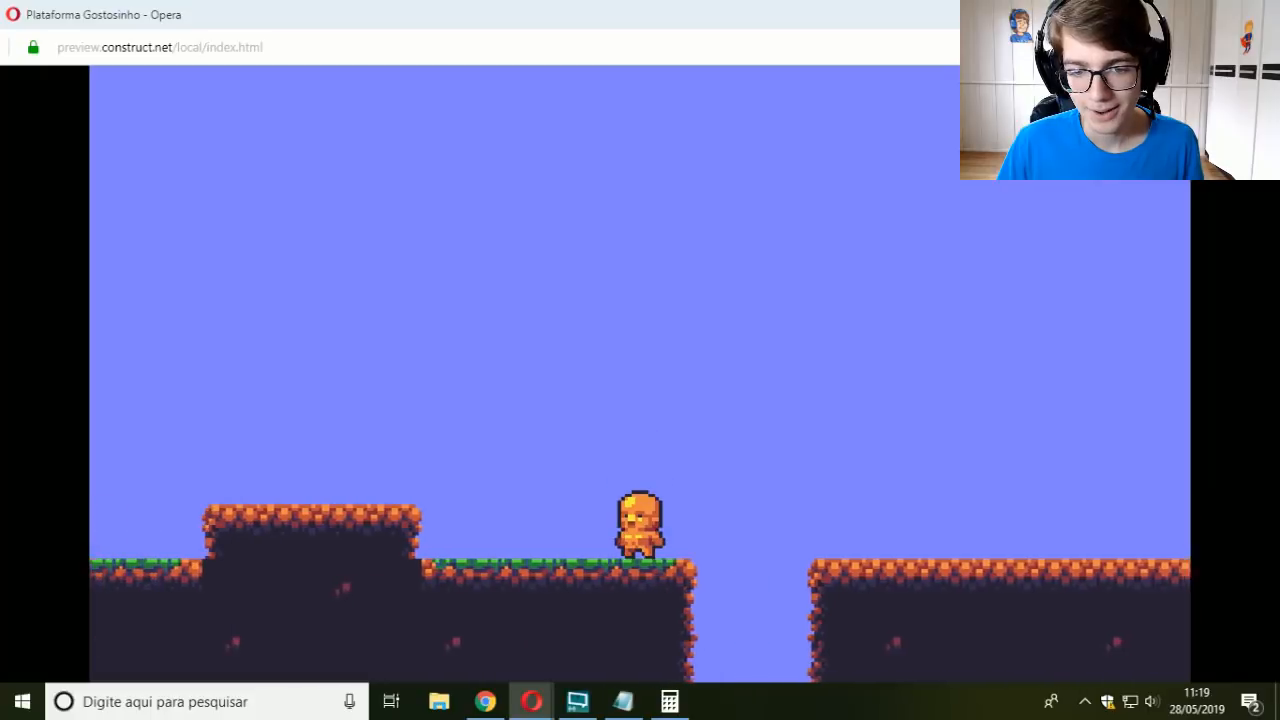
Step: Walk the player from the grassy ledge to the gap's edge, cross to the far platform and drop into the gap
key("Right")
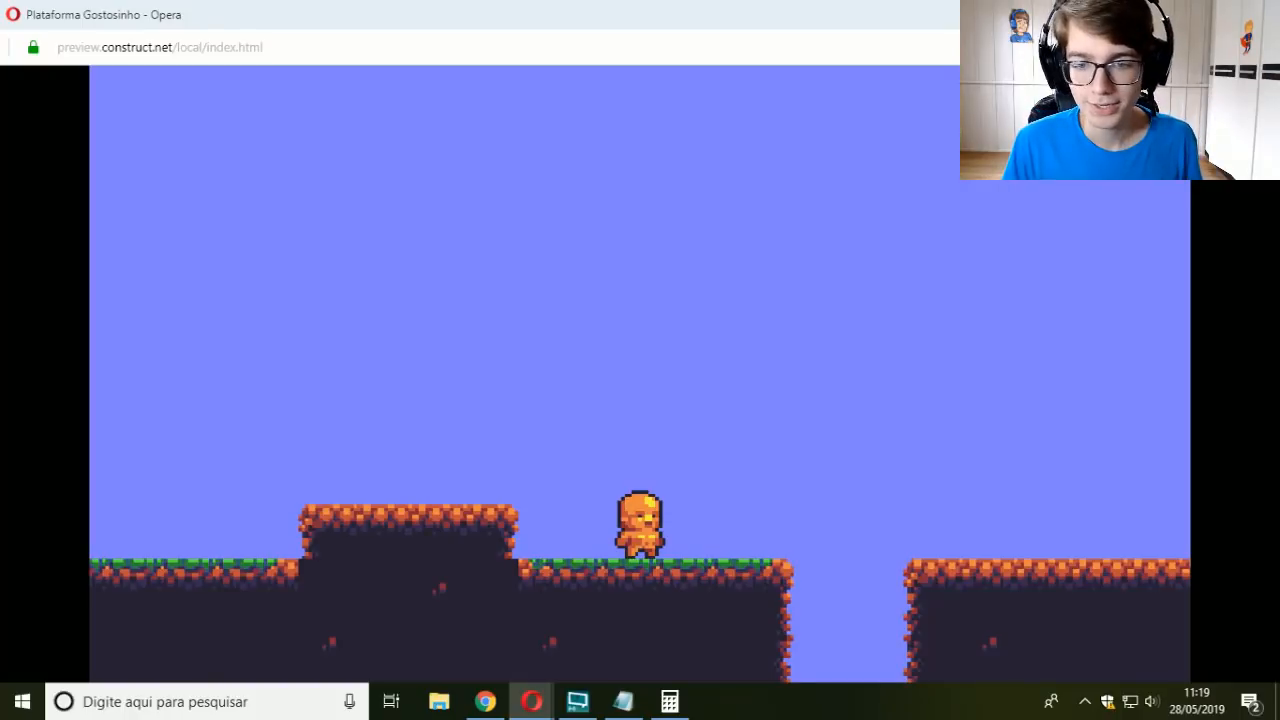
key("Right")
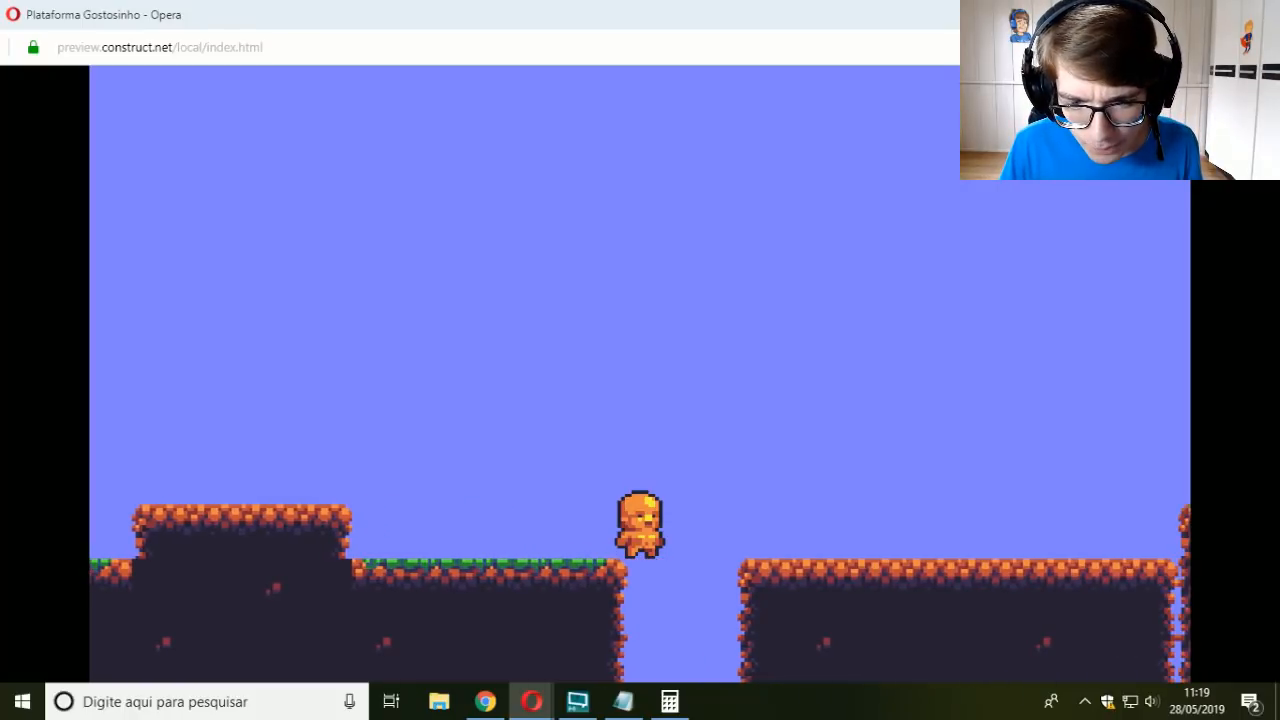
key("Right")
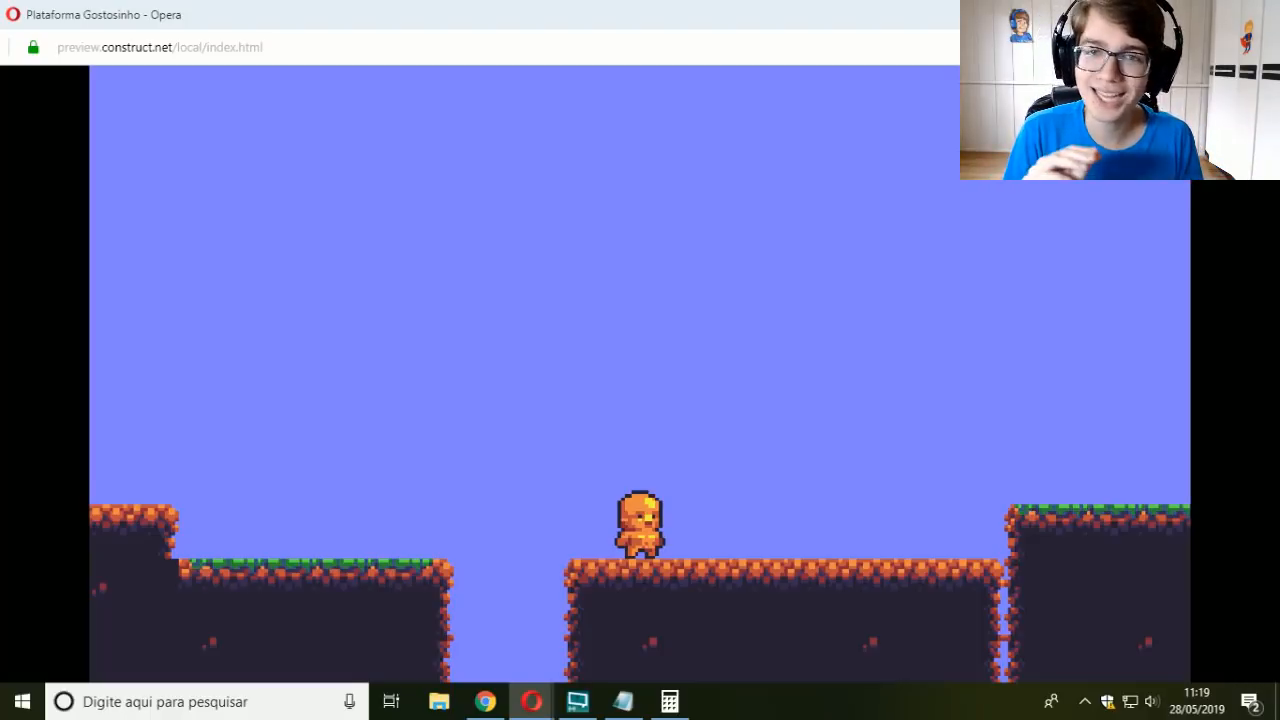
key("Right")
key("Left")
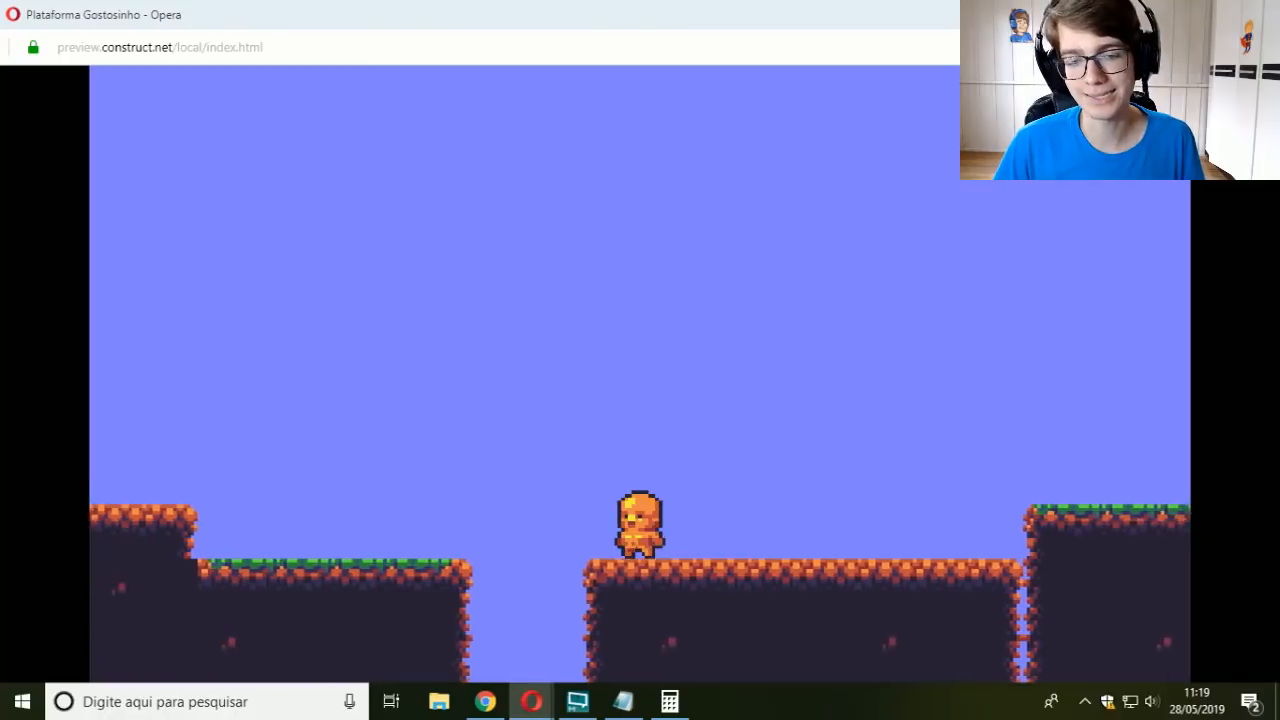
key("Right")
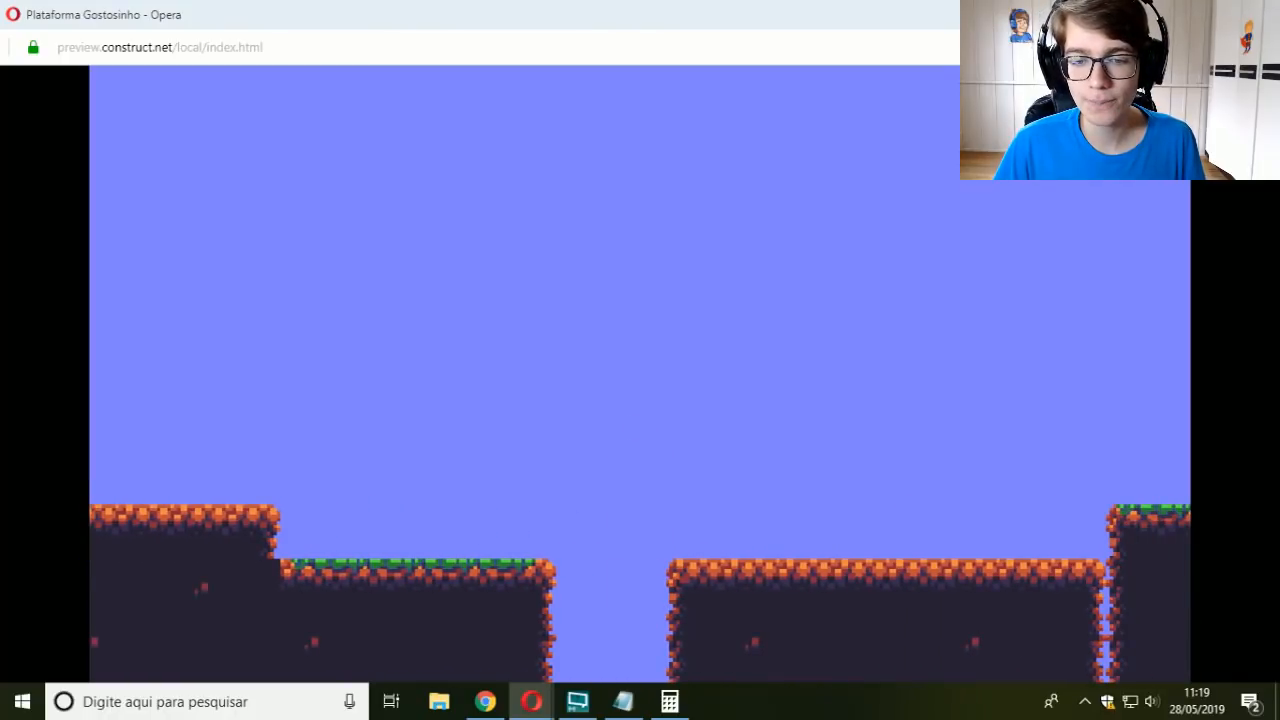
Step: Shoot the enemies in the restarted level and test jumps between the raised platform and the gap
key("space")
key("space")
key("Right")
key("Up")
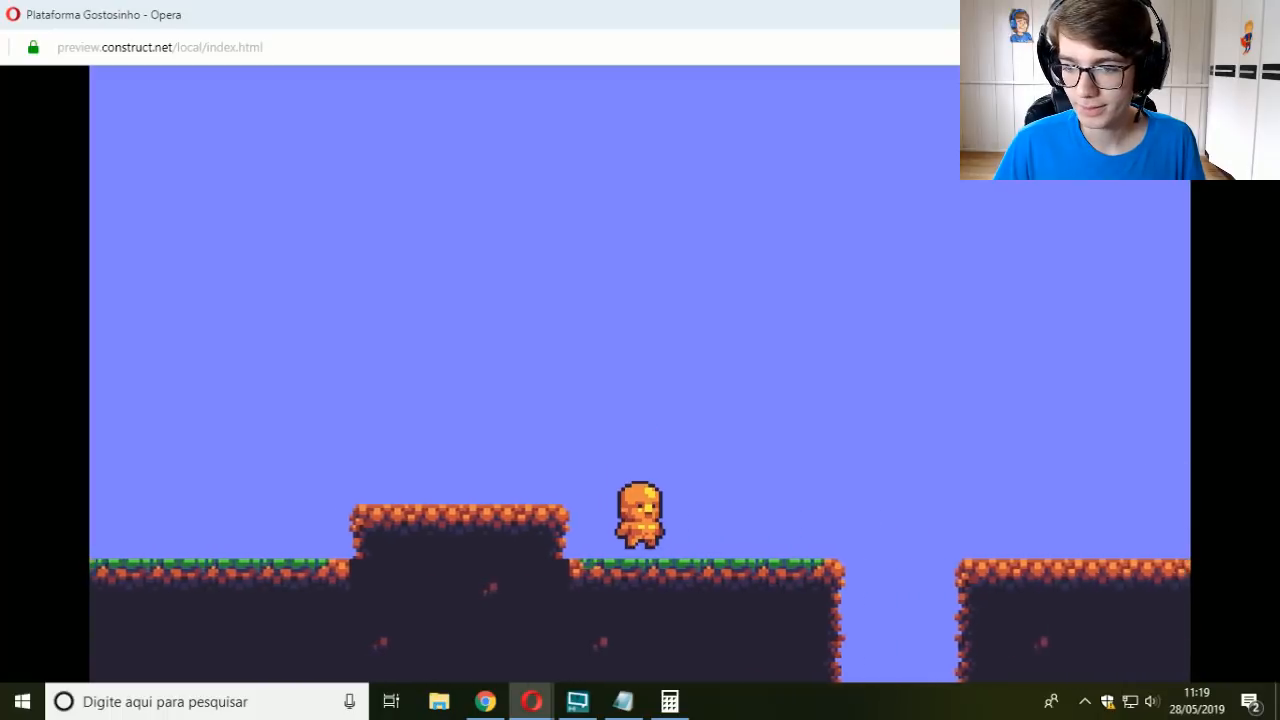
key("space")
key("space")
key("Up")
key("Left")
key("Up")
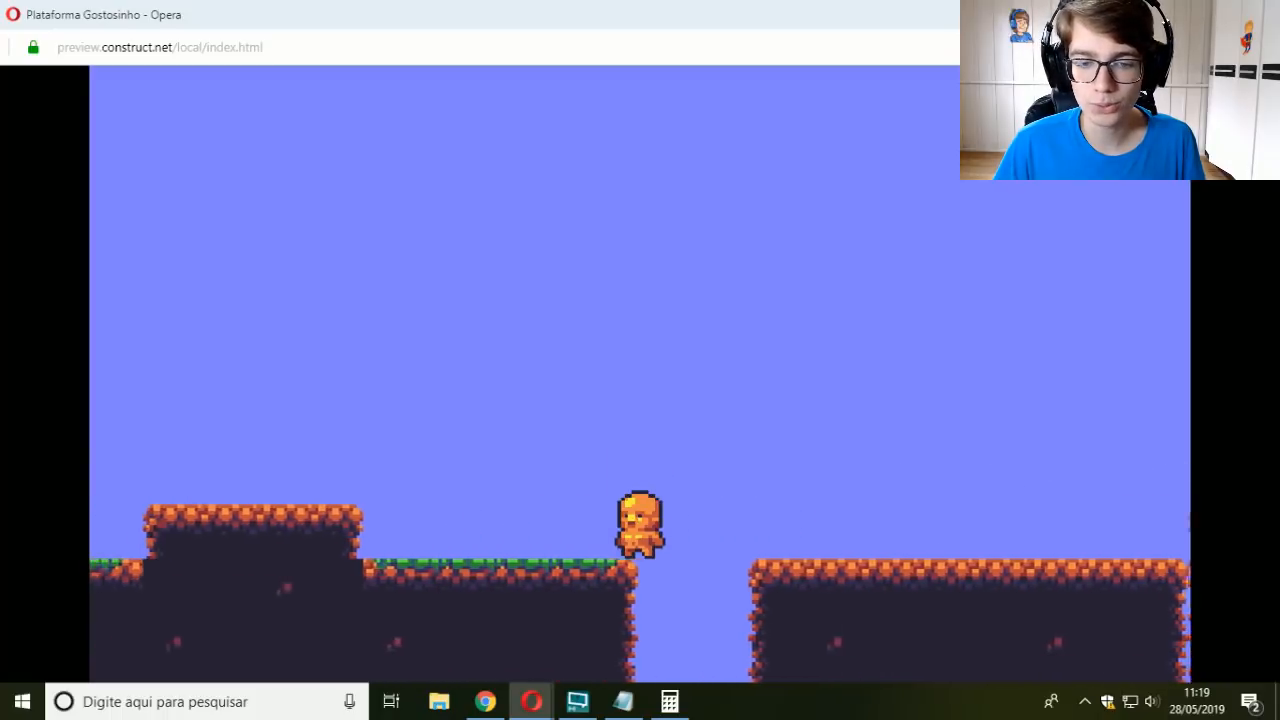
key("Left")
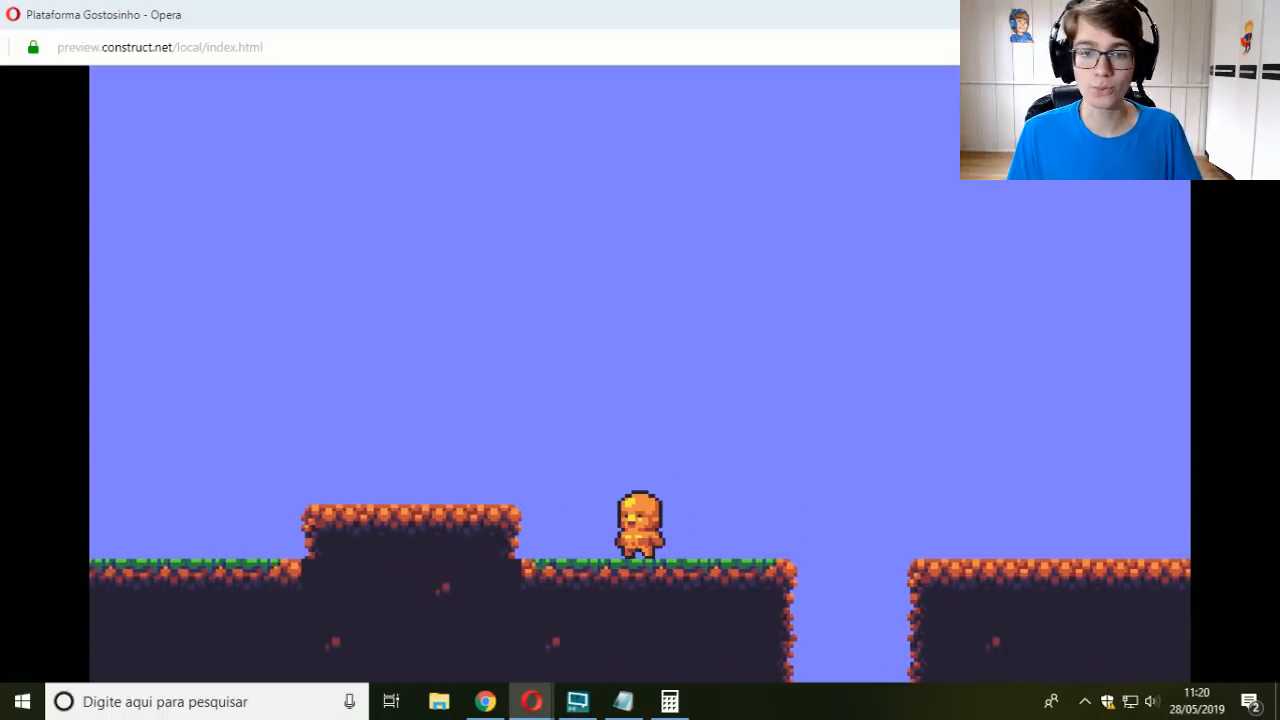
Step: Reload the preview and jump the player onto the raised platform while shooting
key("F5")
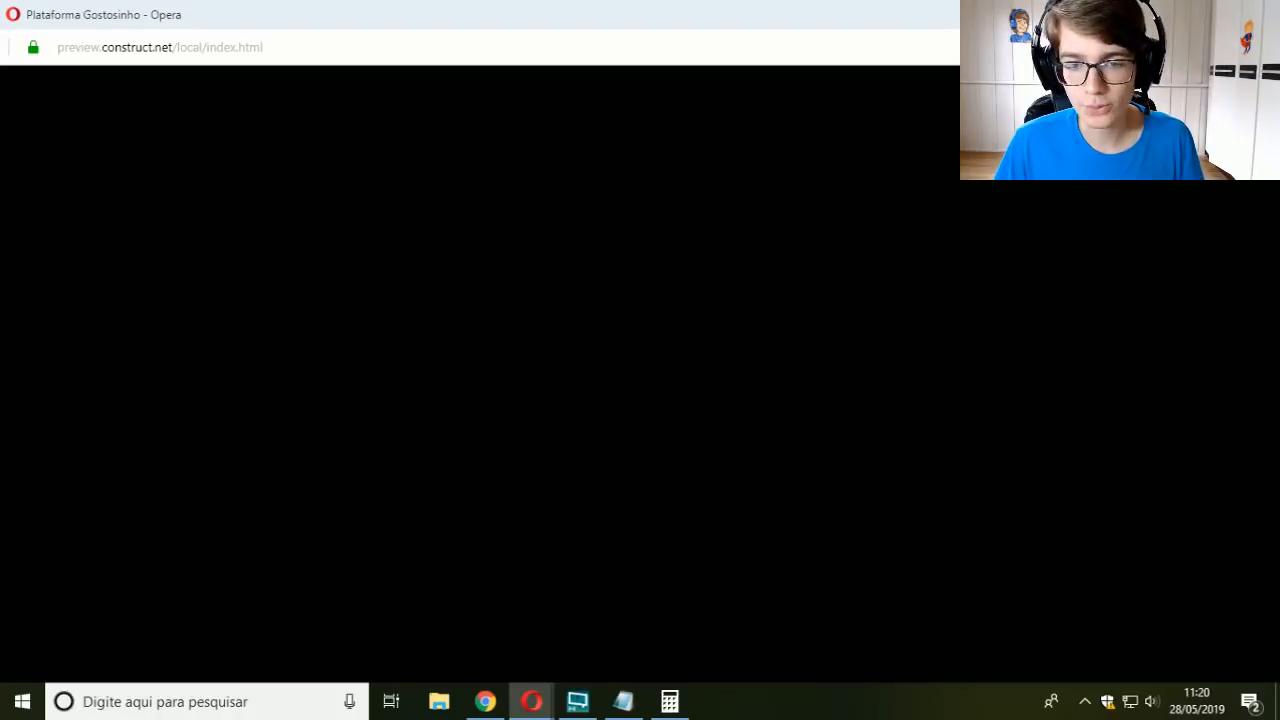
key("Right")
key("space")
key("Up")
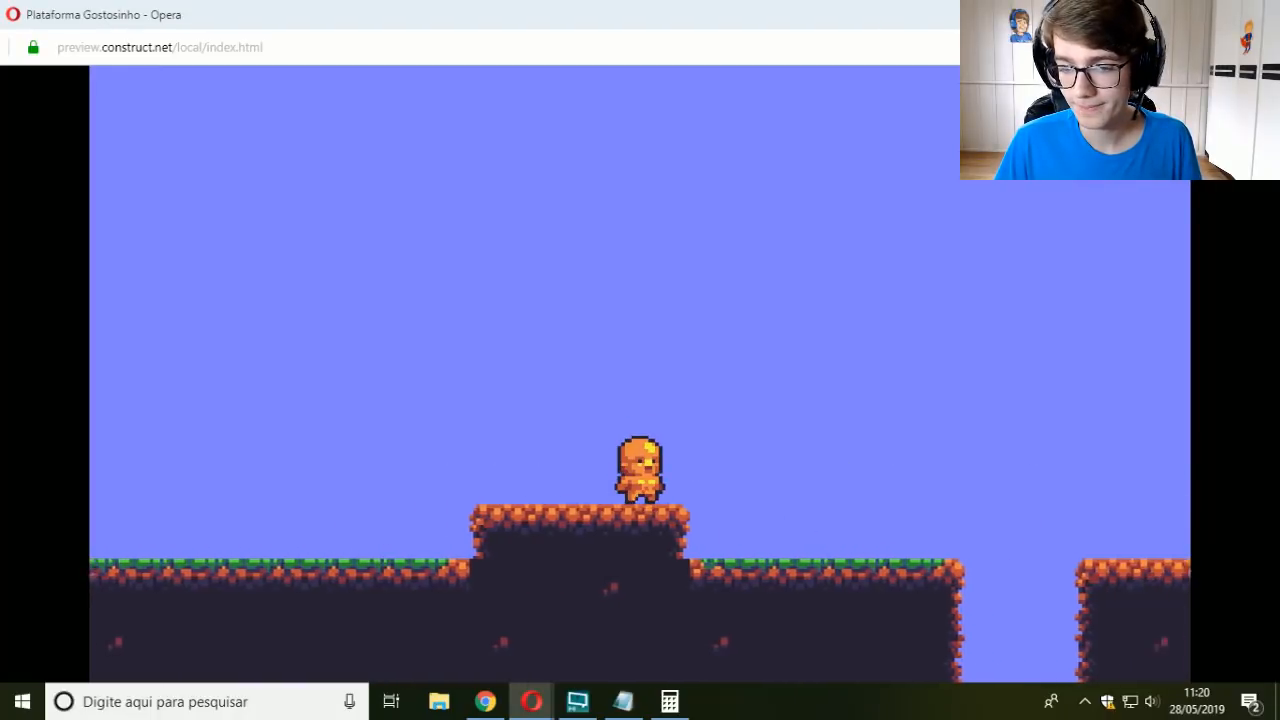
key("Up")
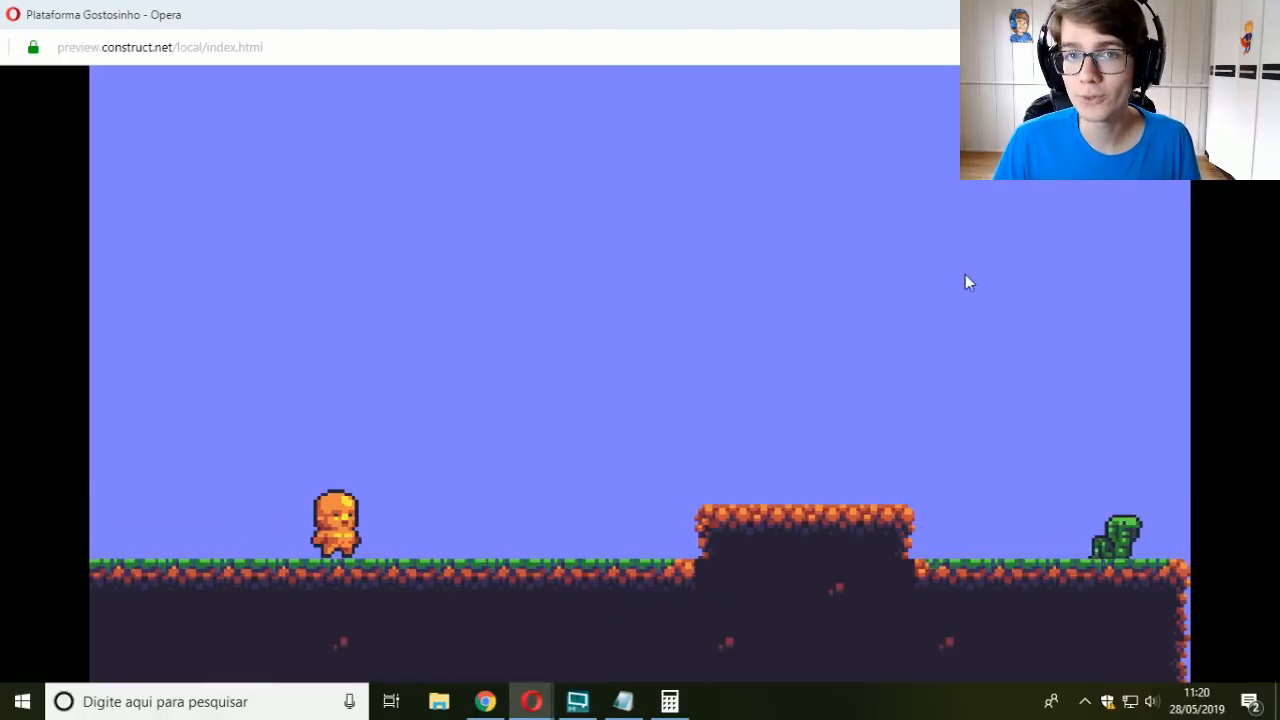
Step: Close the preview and set Jogador_Caixa's Platform jump strength to 300
left_click(1261, 14)
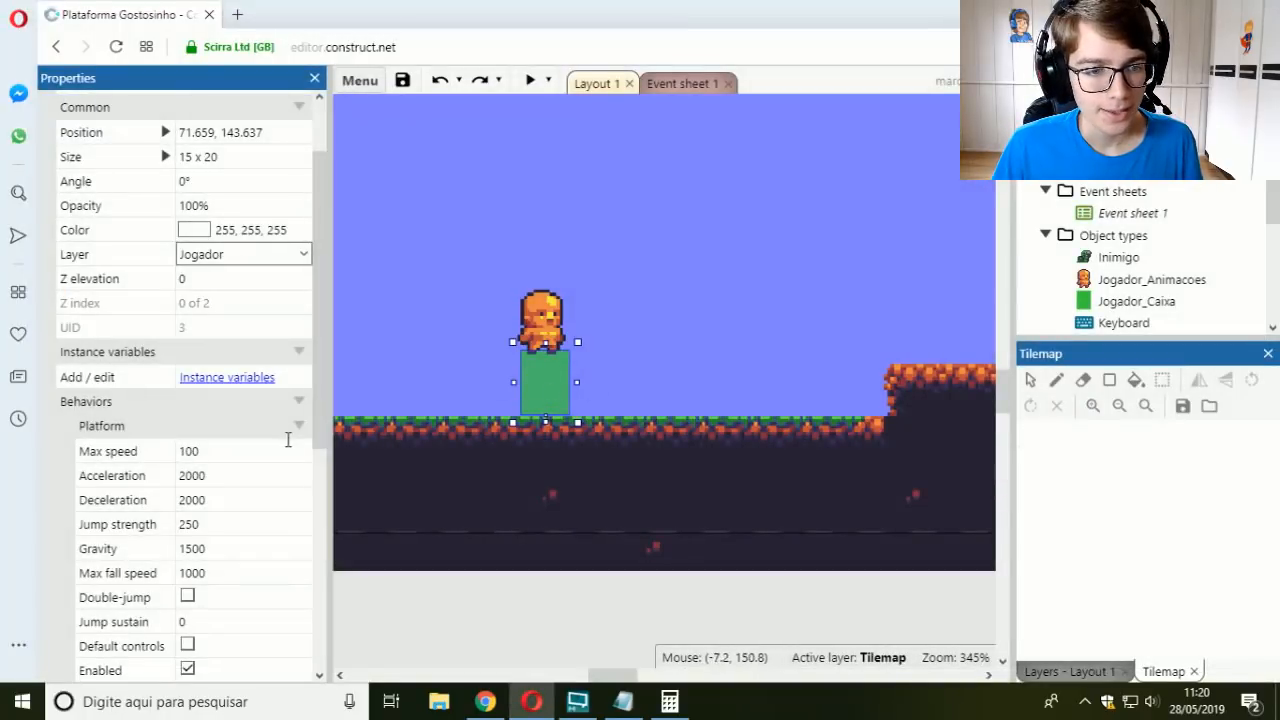
scroll(288, 440, "down", 3)
scroll(286, 440, "up", 1)
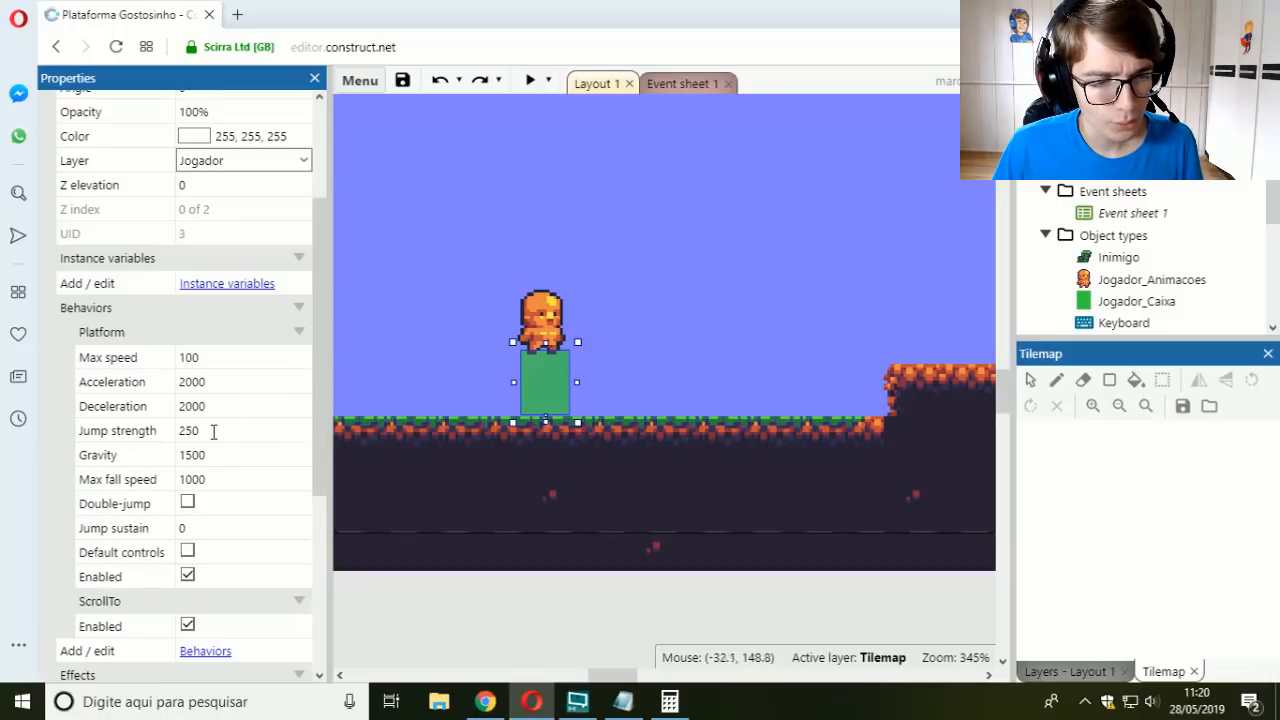
left_click(213, 431)
type("300")
key("Tab")
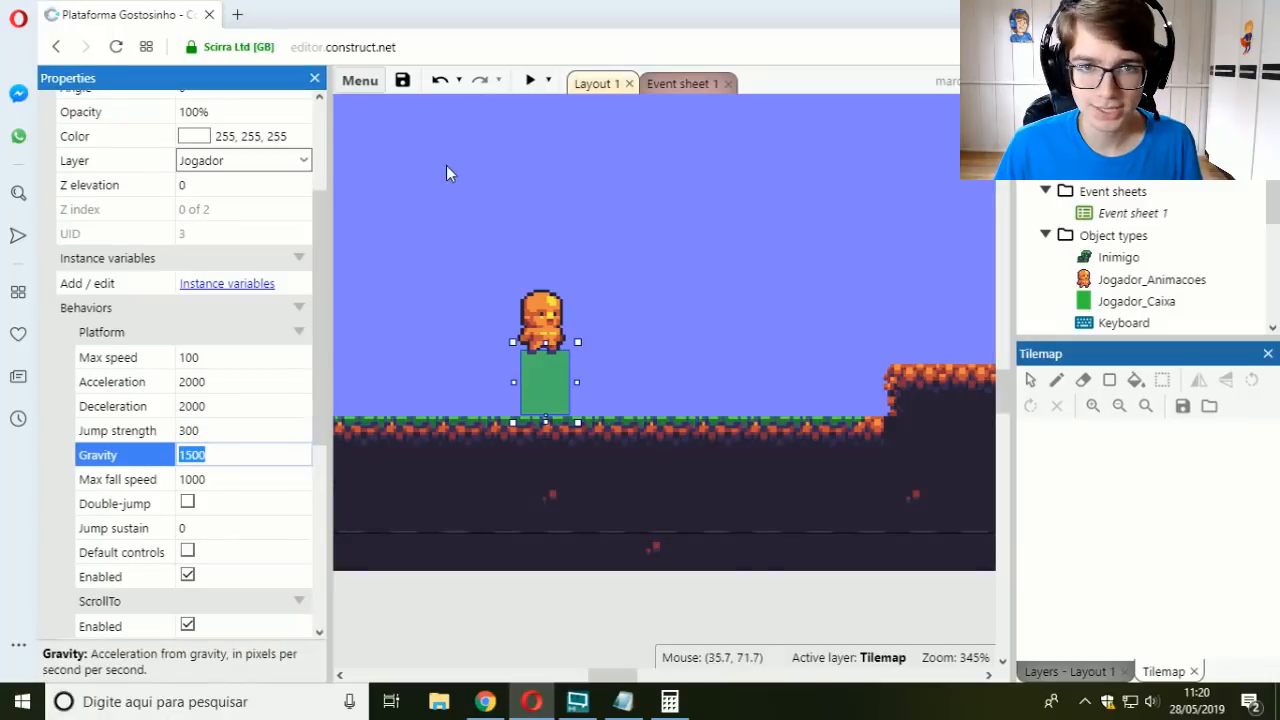
Step: Preview the layout and take the player over the raised platform and past the first enemy to the ledge before the gap
left_click(531, 80)
key("space")
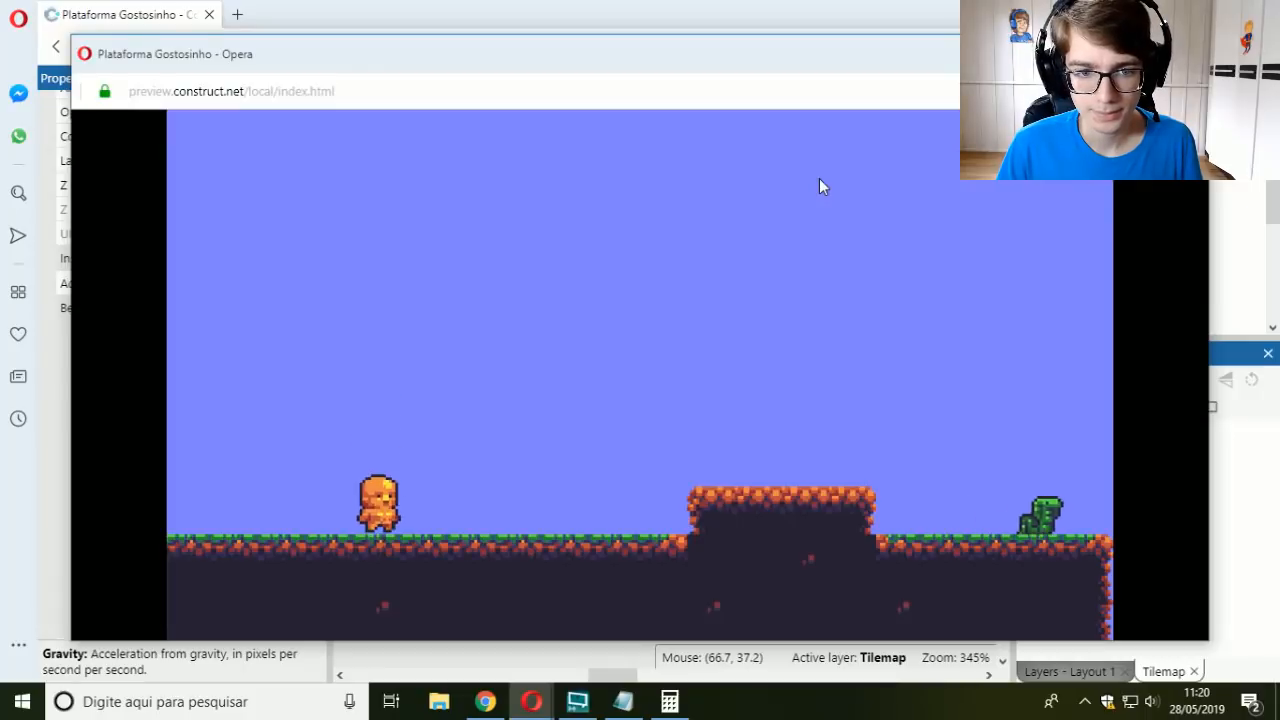
key("Right")
key("space")
key("space")
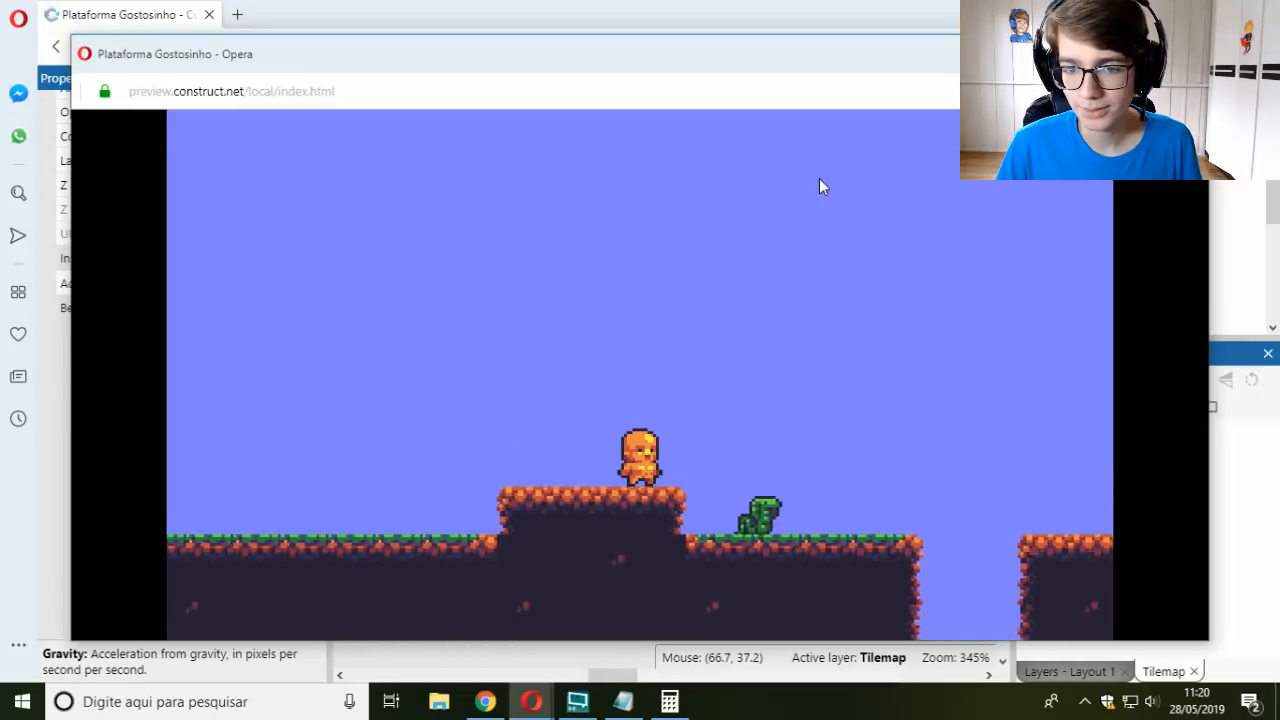
key("Right")
key("Left")
key("Right")
key("Up")
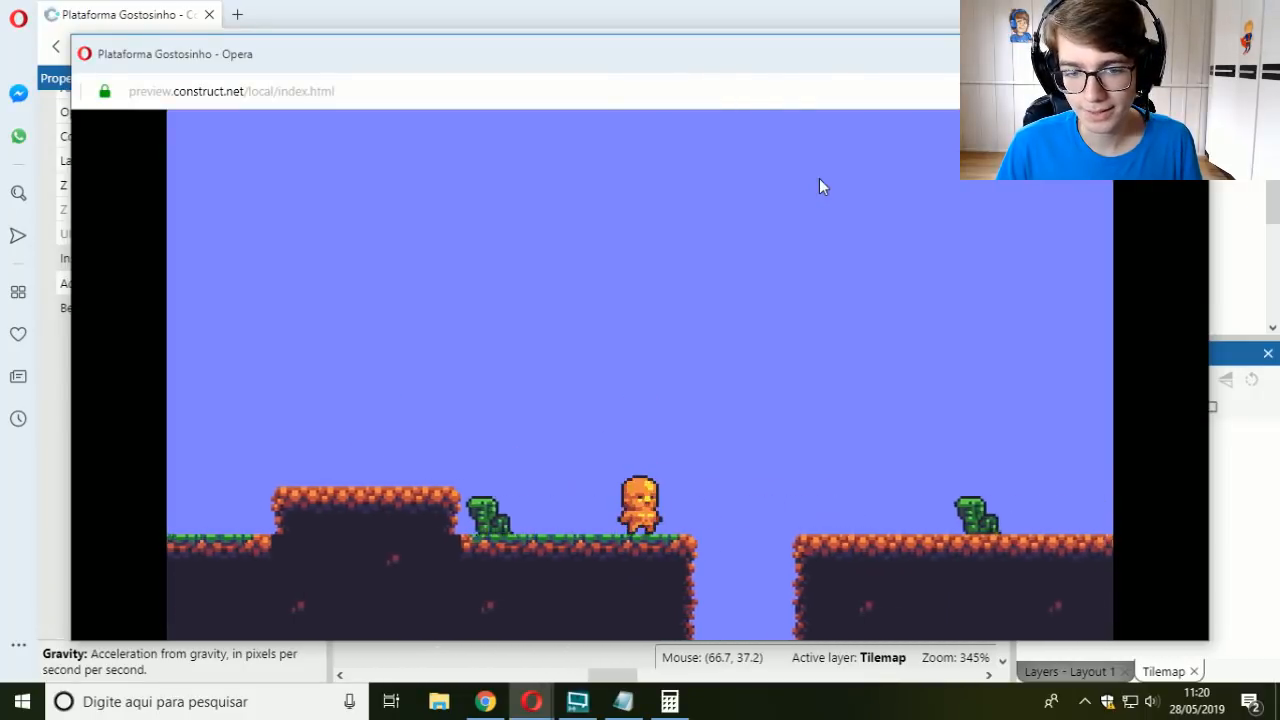
Step: Test the higher jump by leaping the player back and forth over the gap near the second enemy
key("Left")
key("Up")
key("Right")
key("Up")
key("Left")
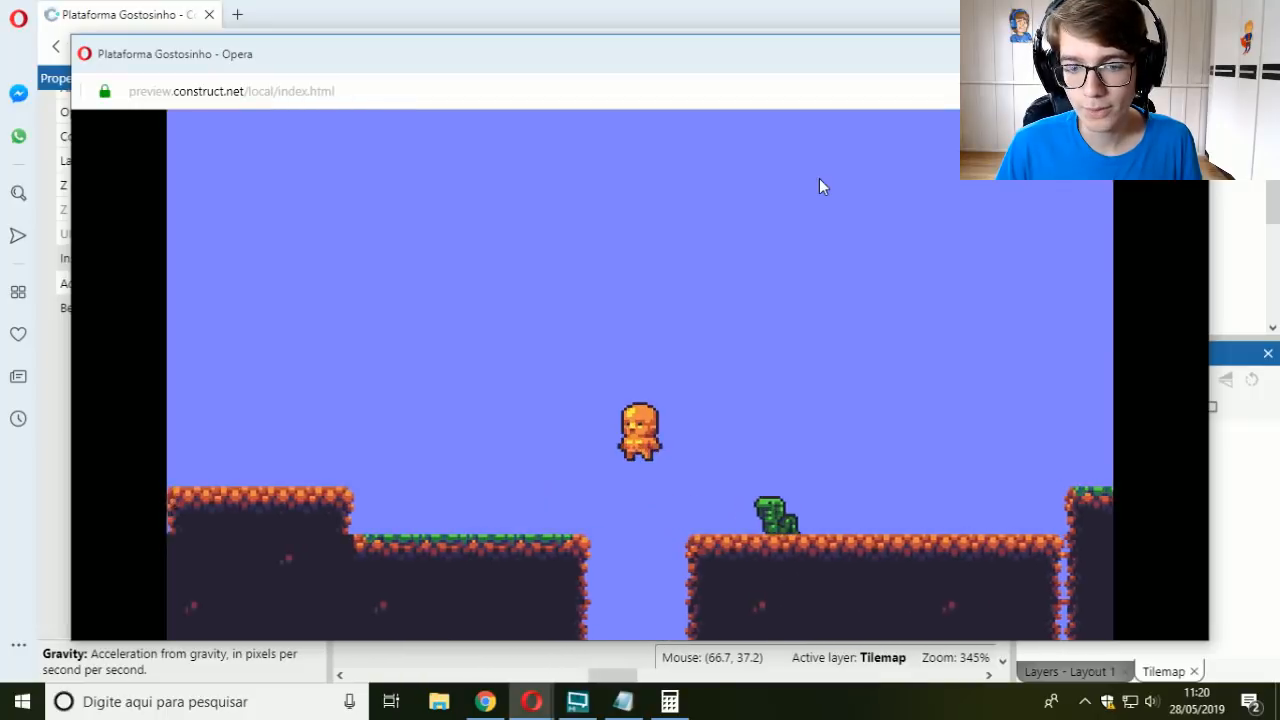
key("Right")
key("Up")
key("Up")
key("Left")
key("Right")
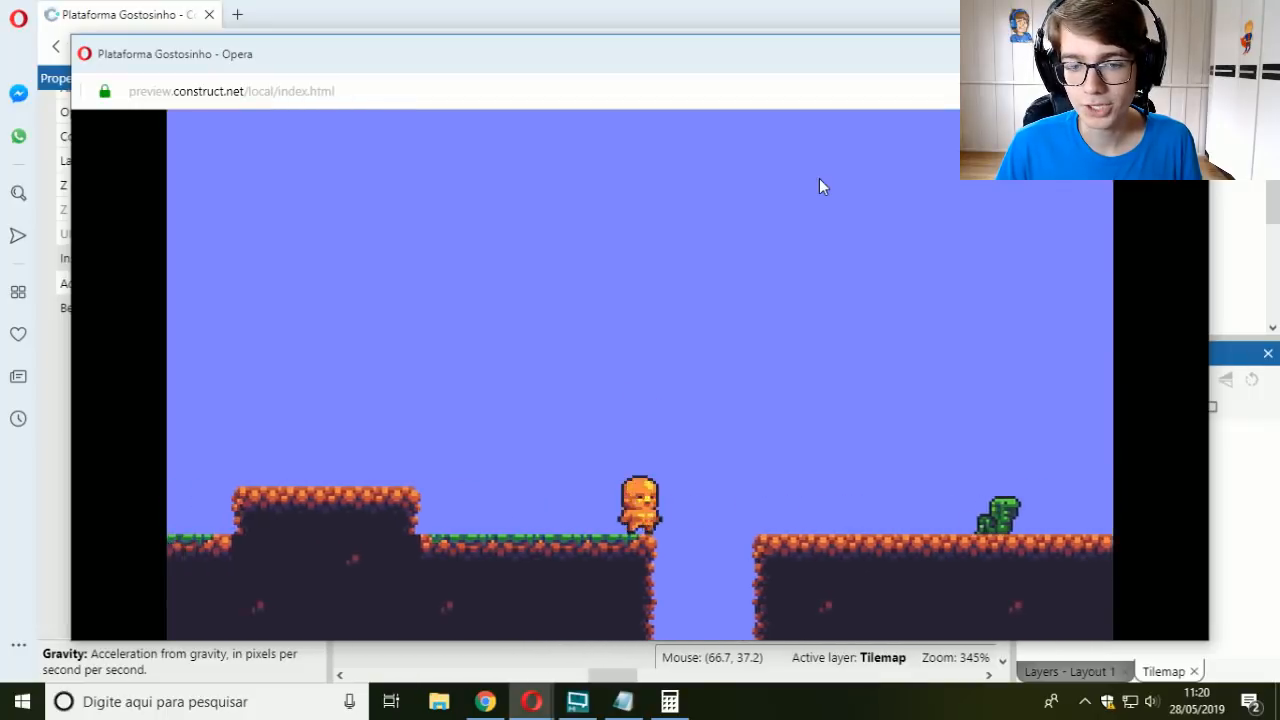
key("Up")
key("Left")
key("Up")
key("Right")
key("Left")
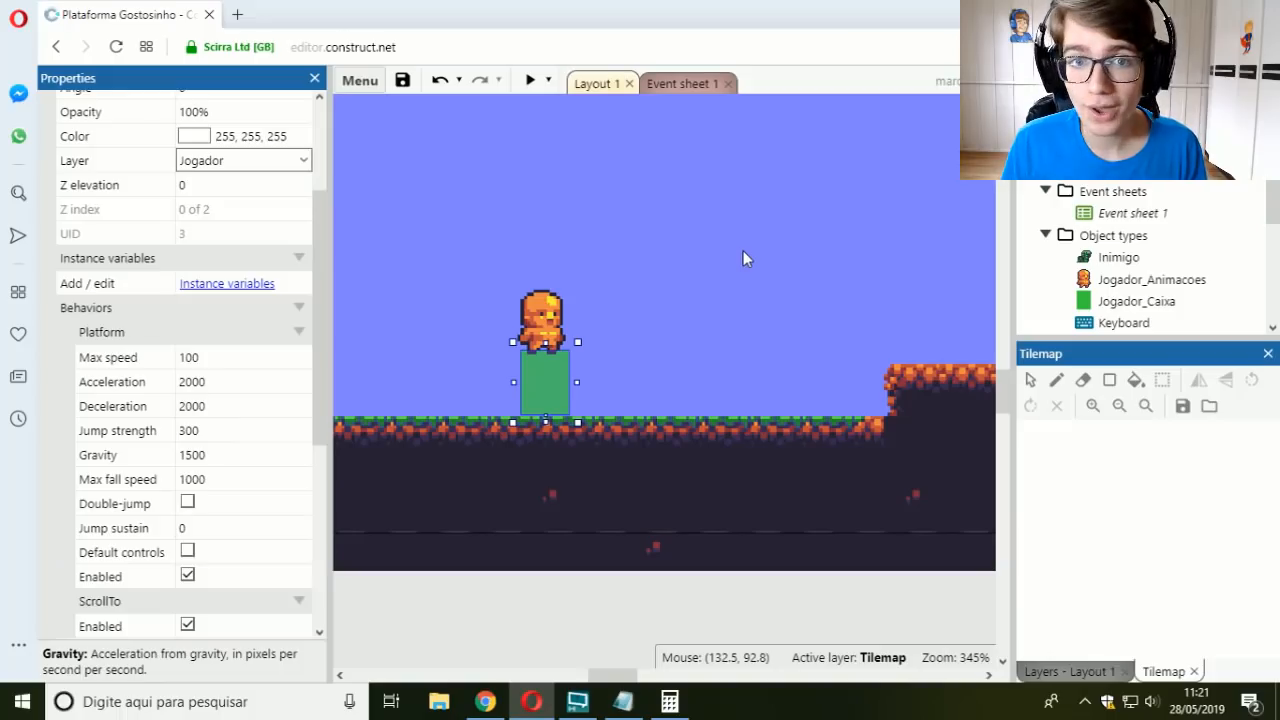
Step: Examine the tilemap's raised platform, gap and enemy placement in the layout, then reselect Jogador_Caixa
left_click(880, 400)
middle_click_drag(880, 400, 785, 410)
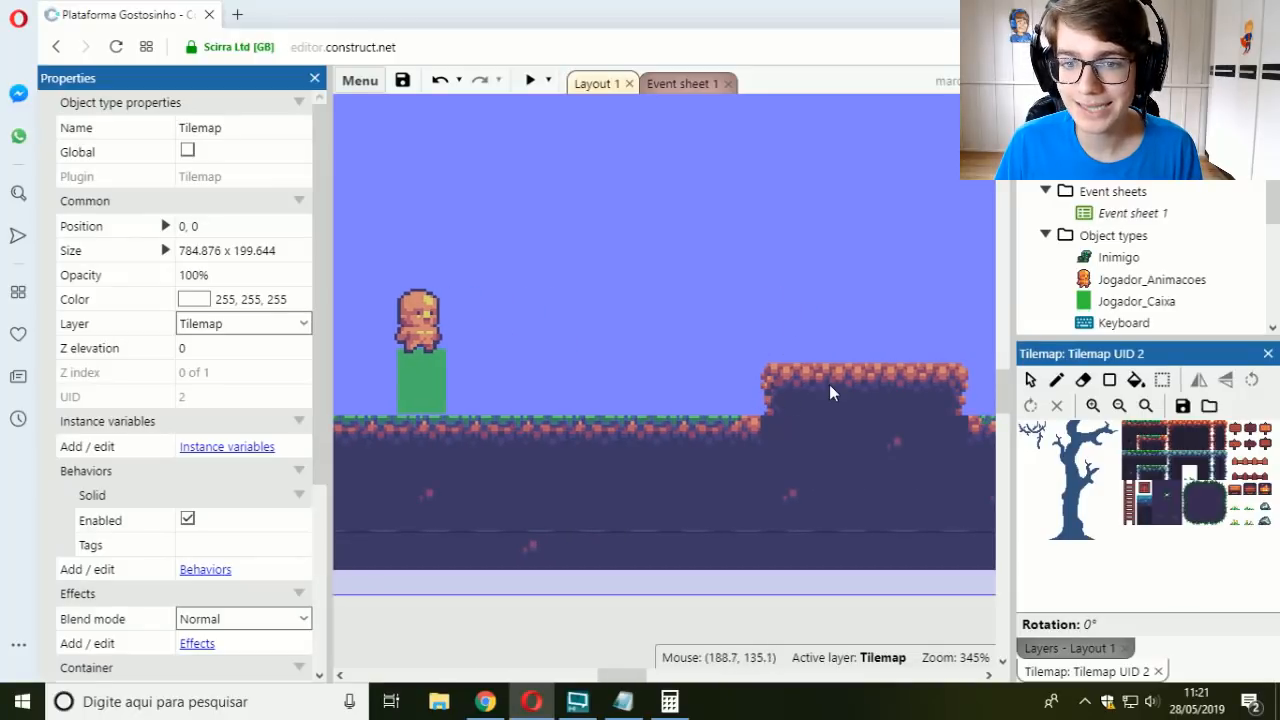
middle_click_drag(905, 397, 643, 400)
mouse_move(968, 434)
middle_mouse_down()
mouse_move(557, 430)
mouse_move(850, 398)
middle_mouse_up()
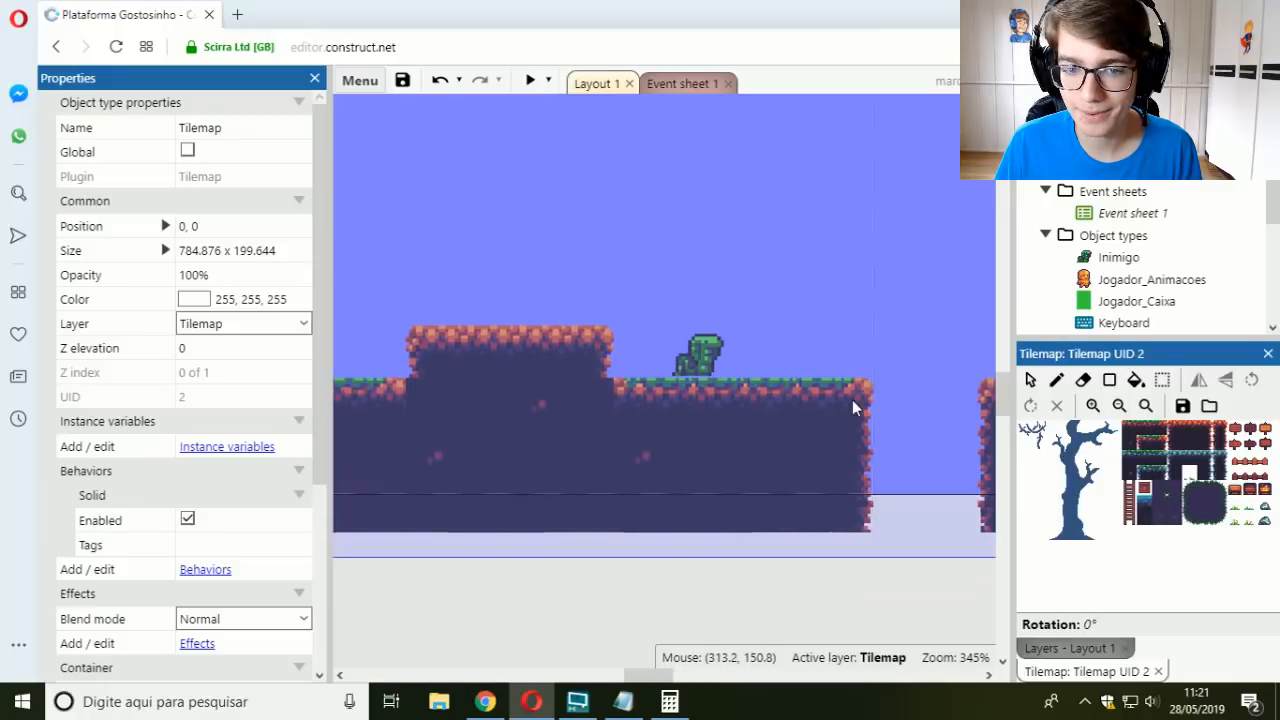
mouse_move(657, 358)
middle_mouse_down()
mouse_move(756, 429)
mouse_move(756, 413)
middle_mouse_up()
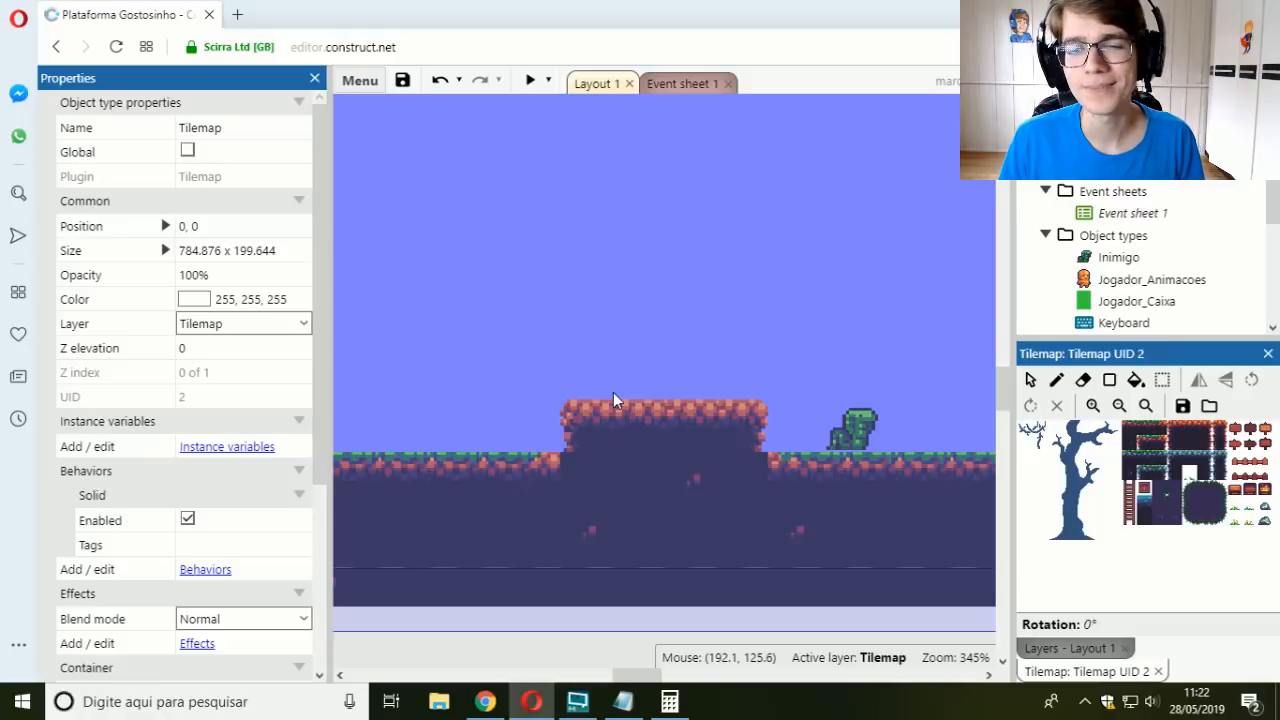
middle_click_drag(615, 400, 868, 375)
left_click(527, 395)
scroll(233, 422, "down", 3)
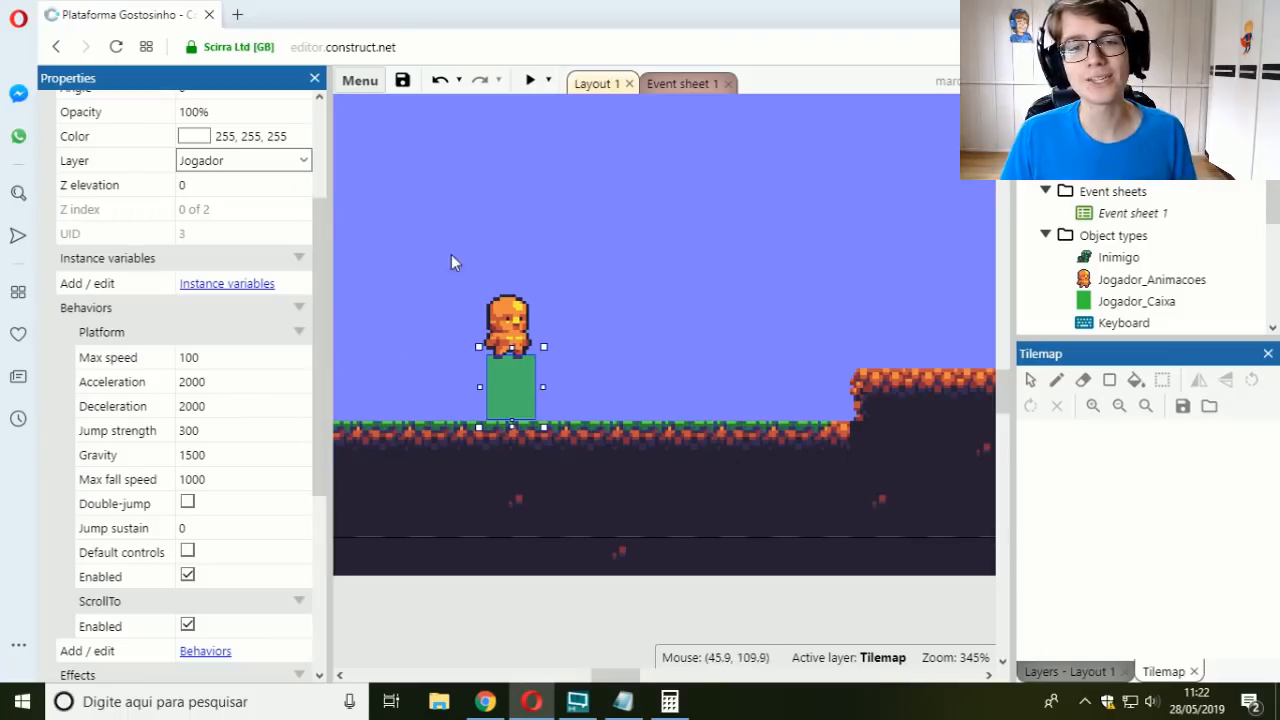
Step: In Event sheet 1, add a new event below Every tick with the System condition On start of layout
left_click(683, 84)
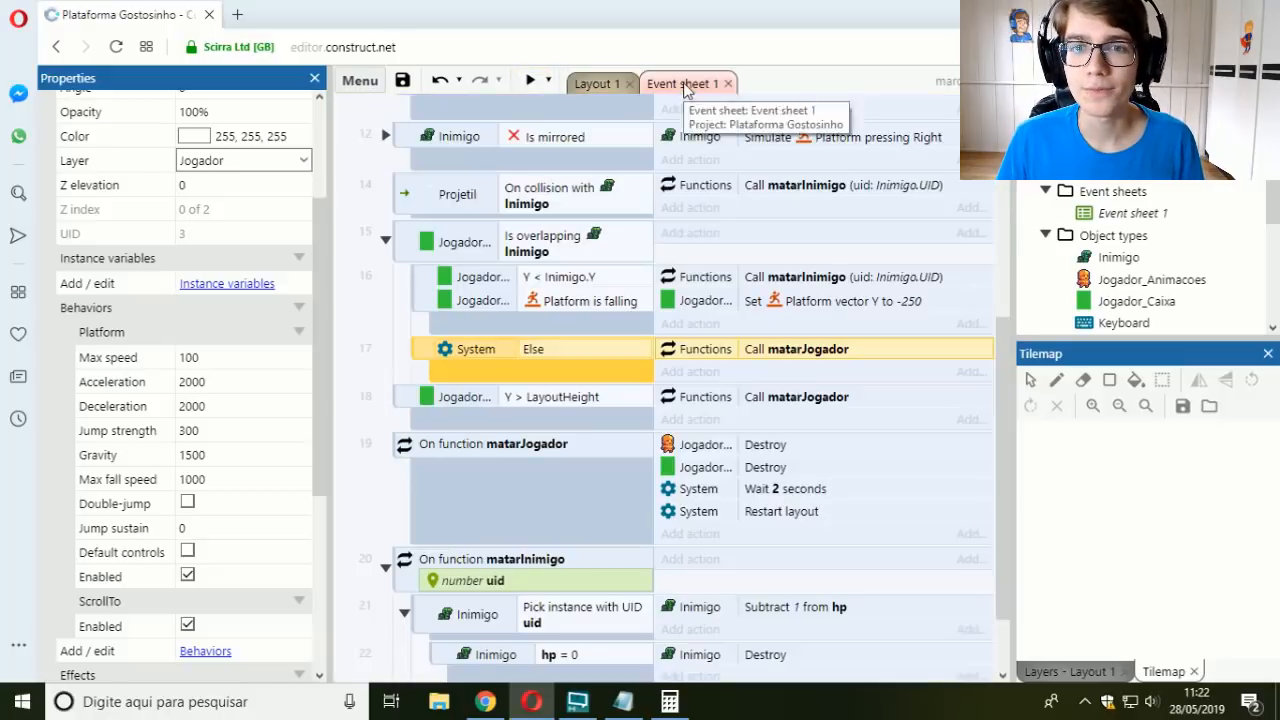
scroll(580, 204, "up", 5)
left_click(577, 150)
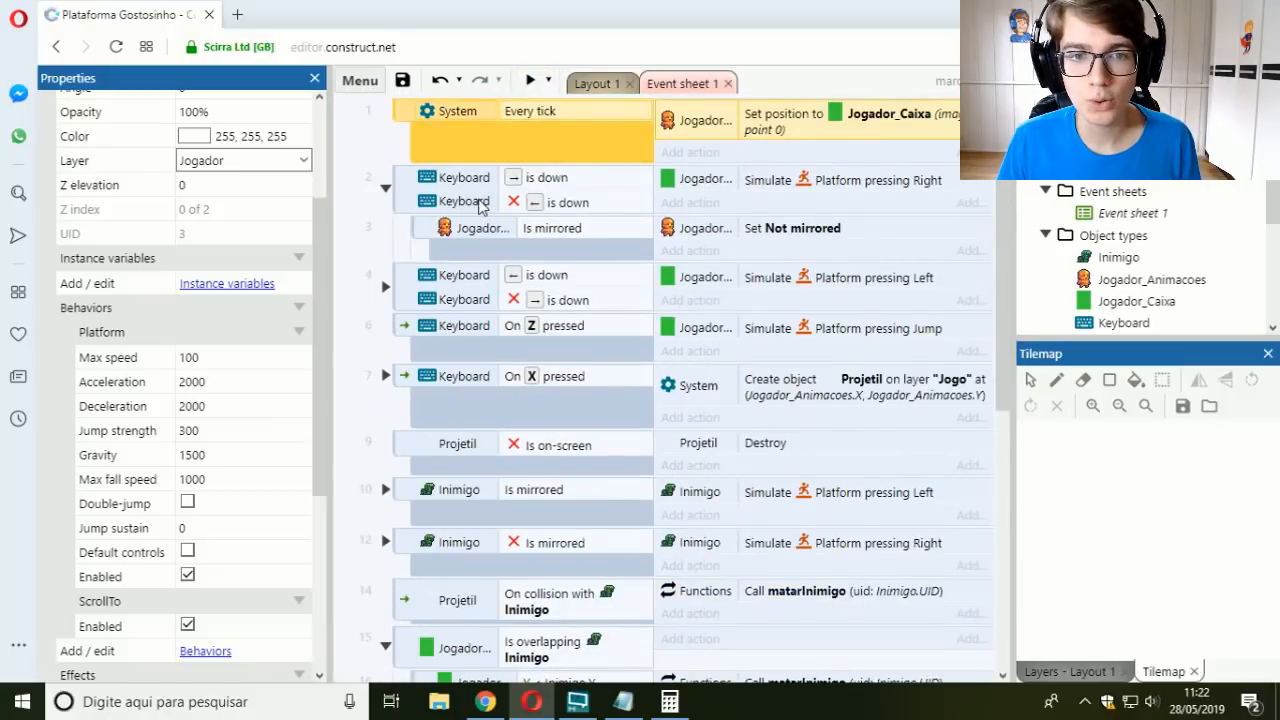
key("b")
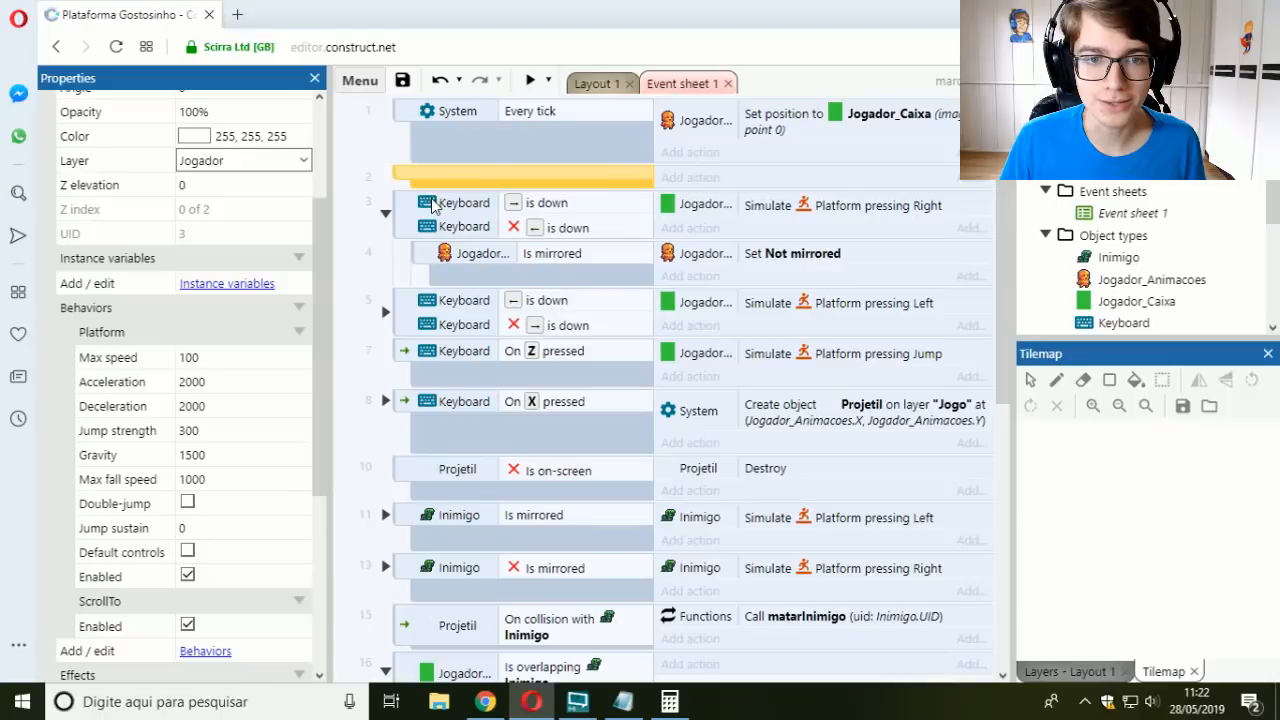
key("c")
double_click(447, 237)
type("start")
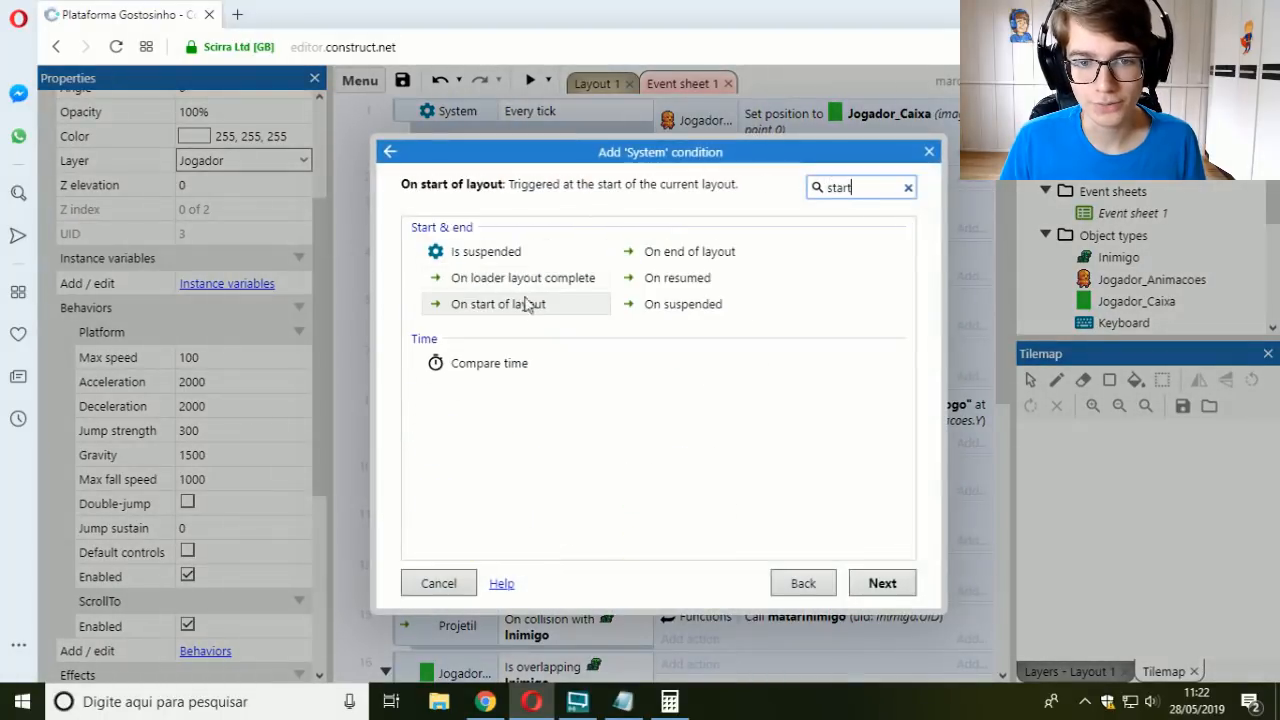
double_click(522, 302)
Step: Add a System action to the On start of layout event that sets the time scale to 0.5
left_click(703, 177)
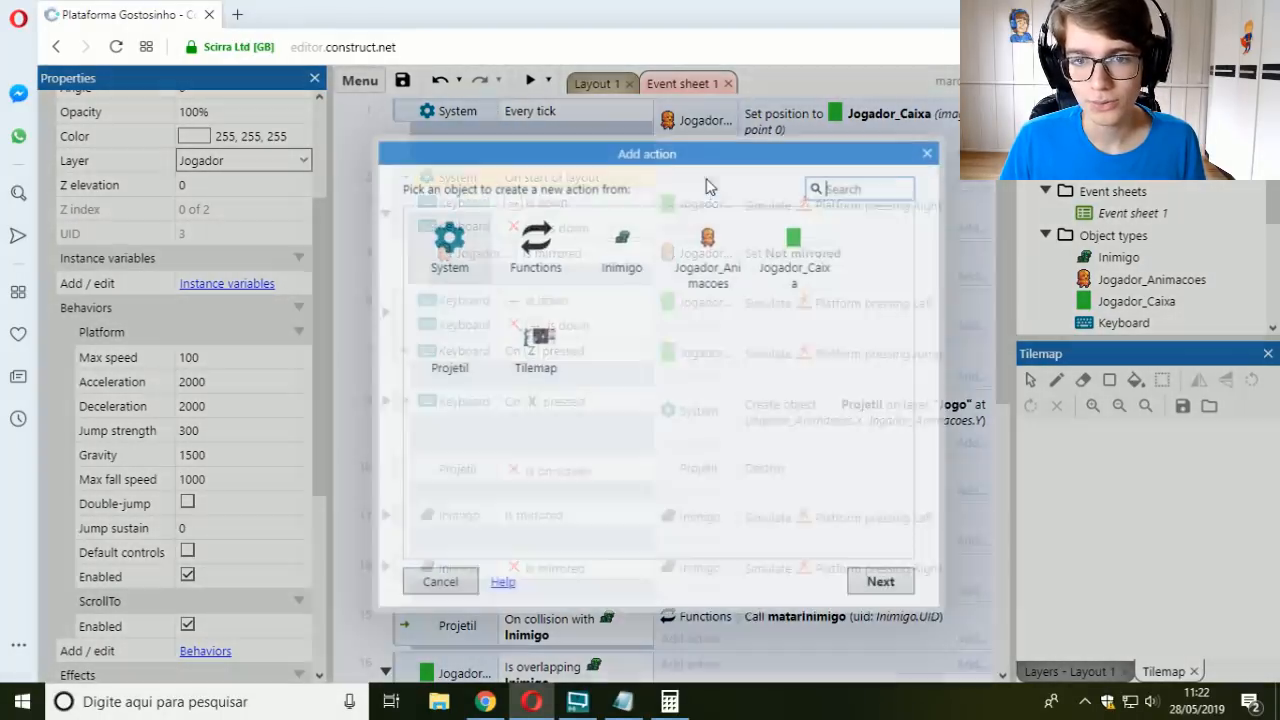
double_click(463, 252)
type("time scale")
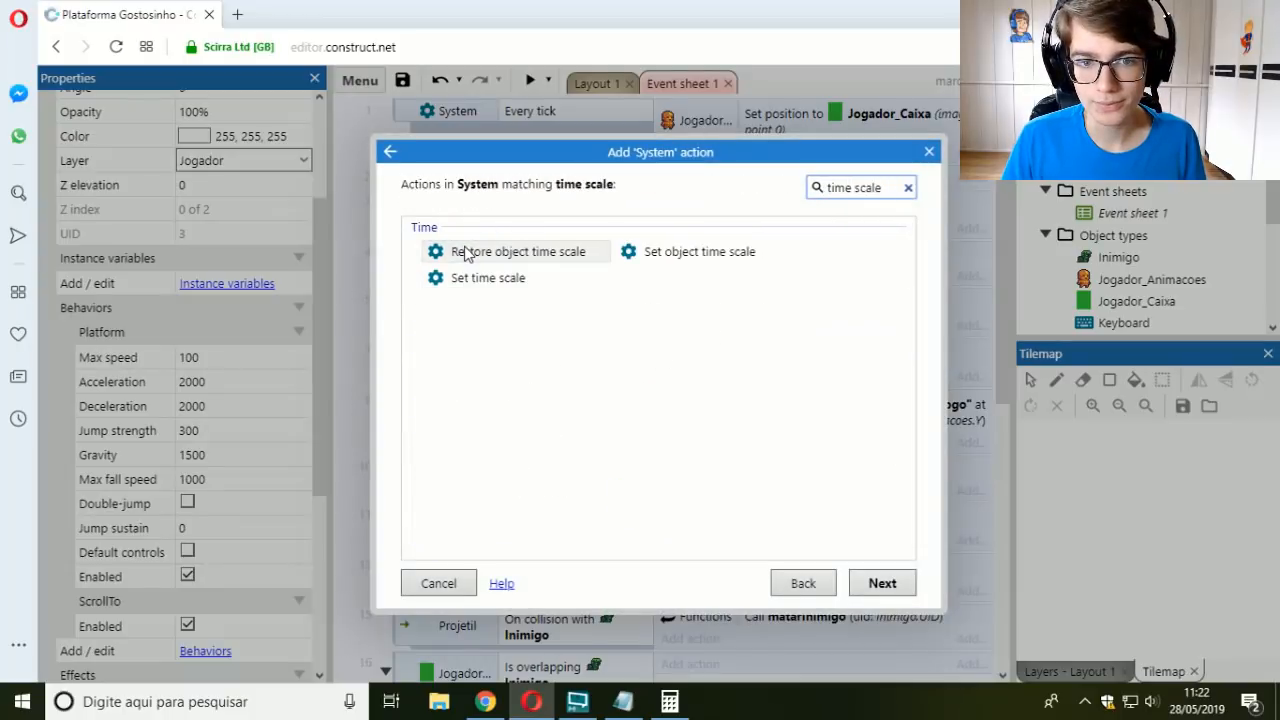
double_click(480, 278)
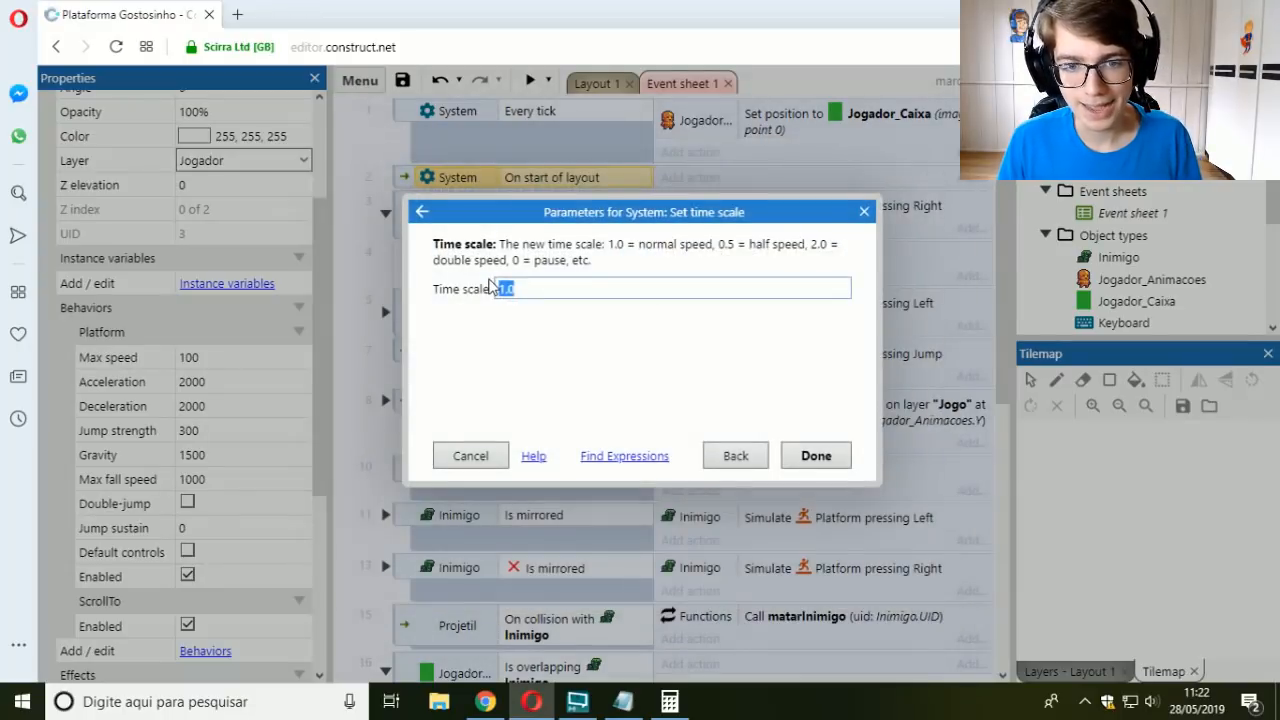
type("0.5")
key("Return")
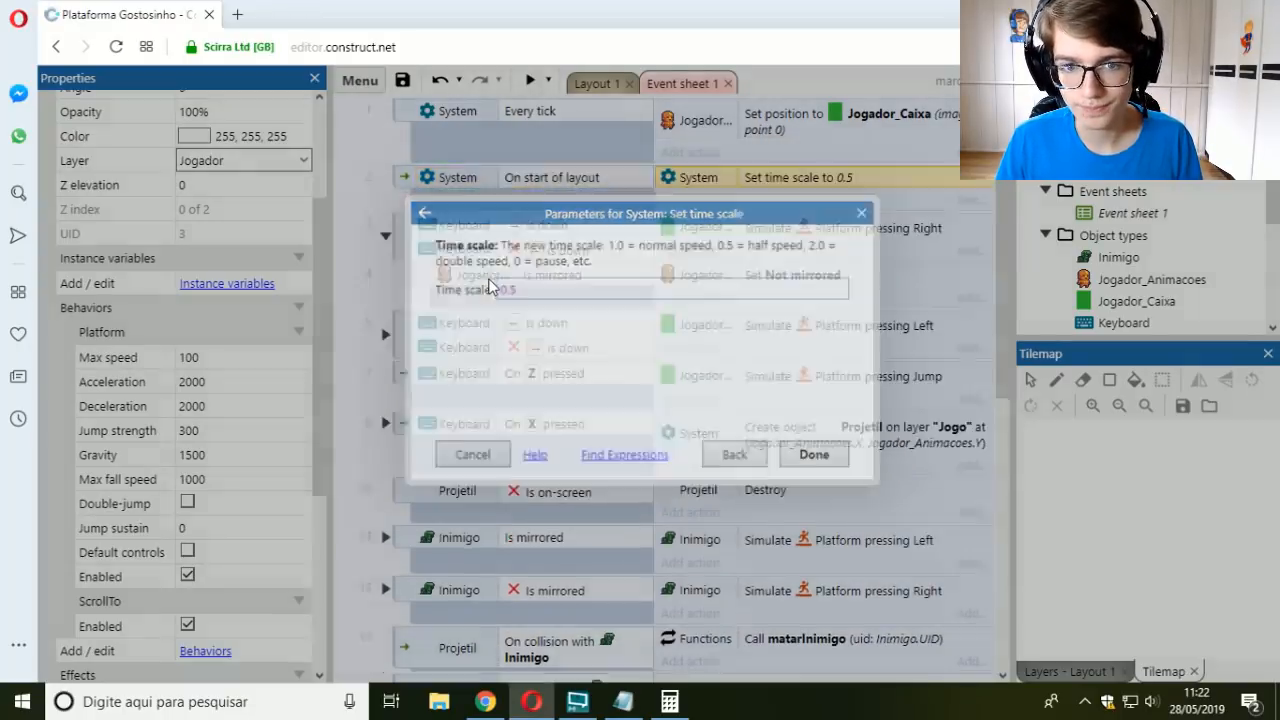
Step: In Layout 1, move Jogador_Caixa to about 248, 142, between the raised platform and the first enemy
left_click(600, 84)
scroll(533, 330, "down", 3, "ctrl")
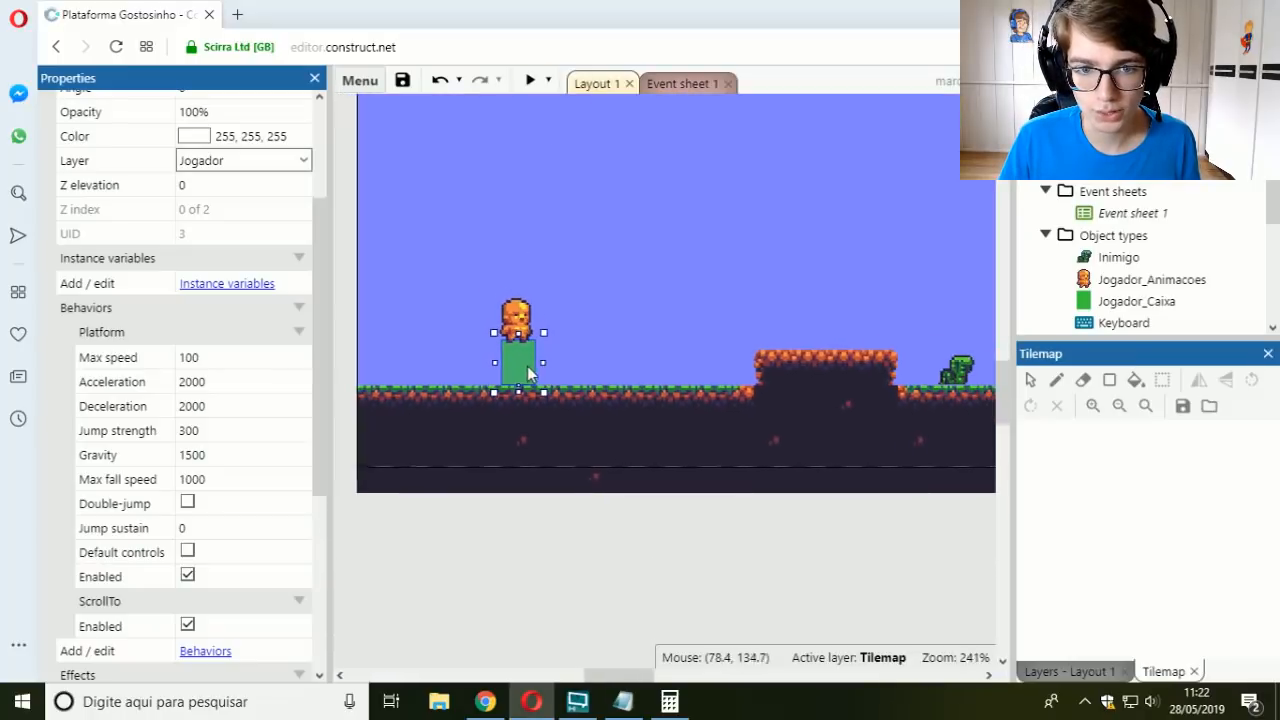
left_click_drag(521, 365, 917, 370)
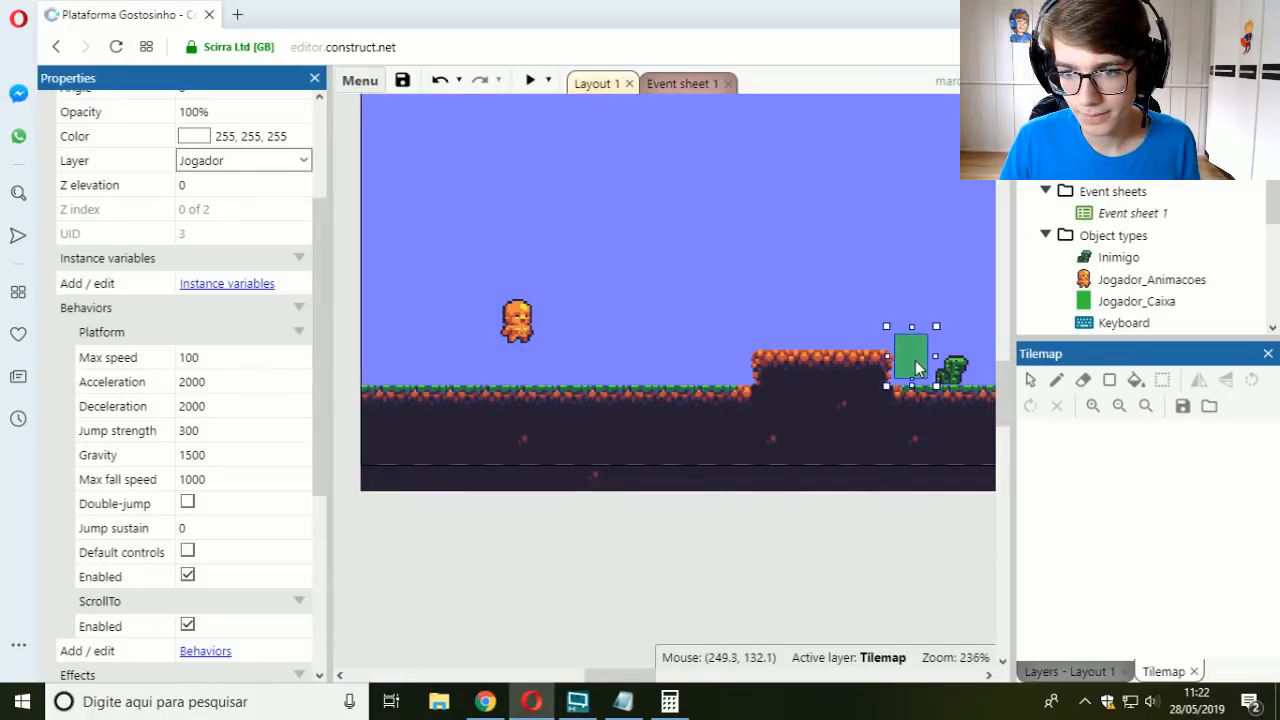
Step: Run the layout in debug mode, close it, and preview the slowed game with the player beside the enemy
left_click(548, 80)
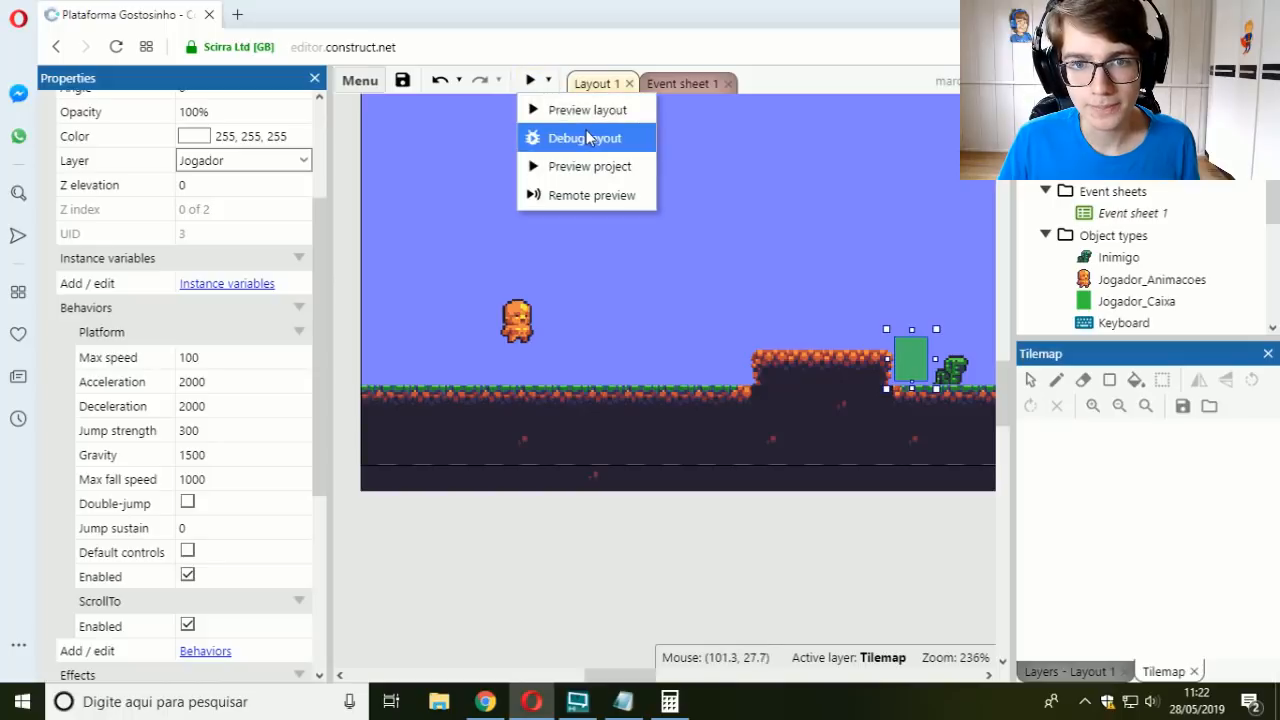
left_click(560, 137)
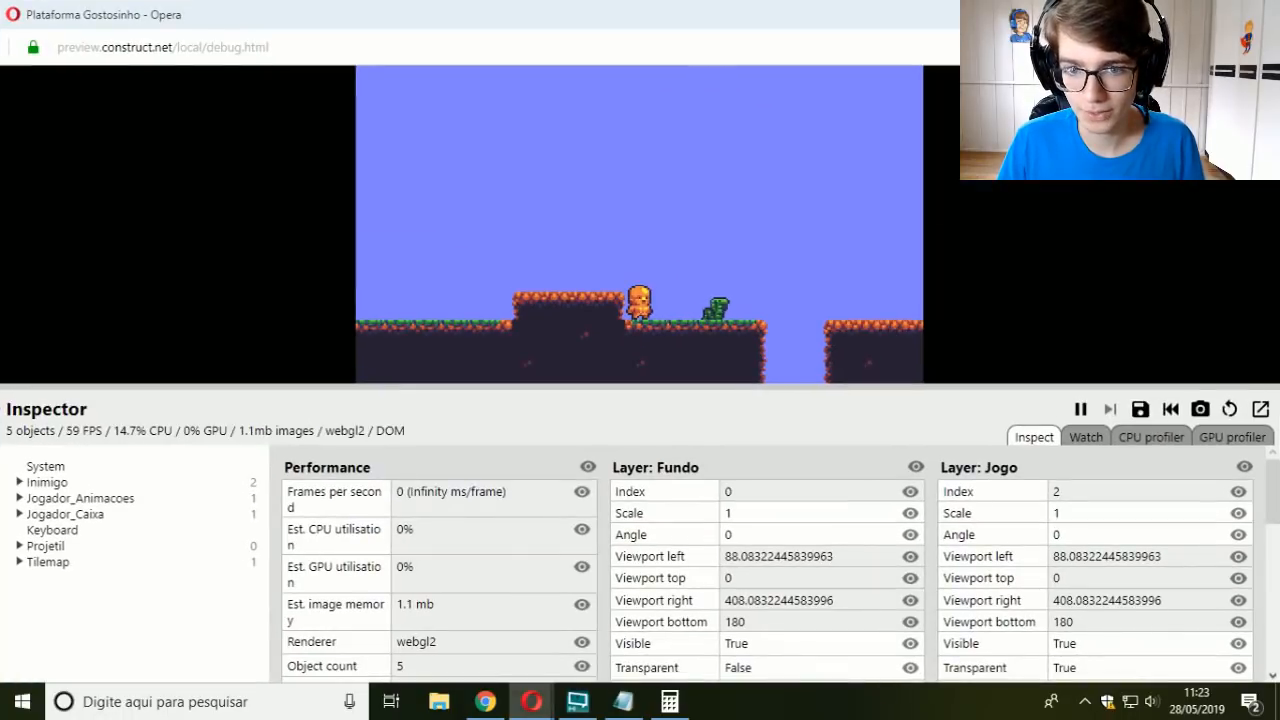
left_click(1258, 14)
left_click(519, 77)
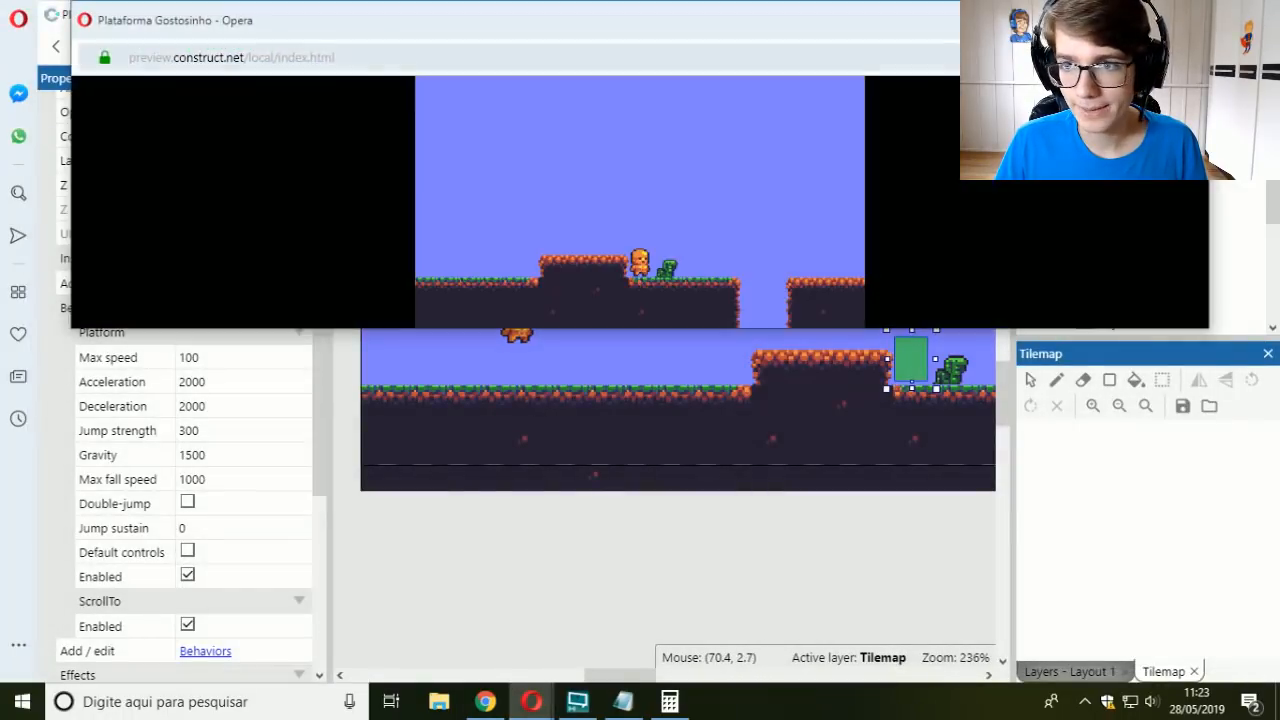
left_click(1147, 15)
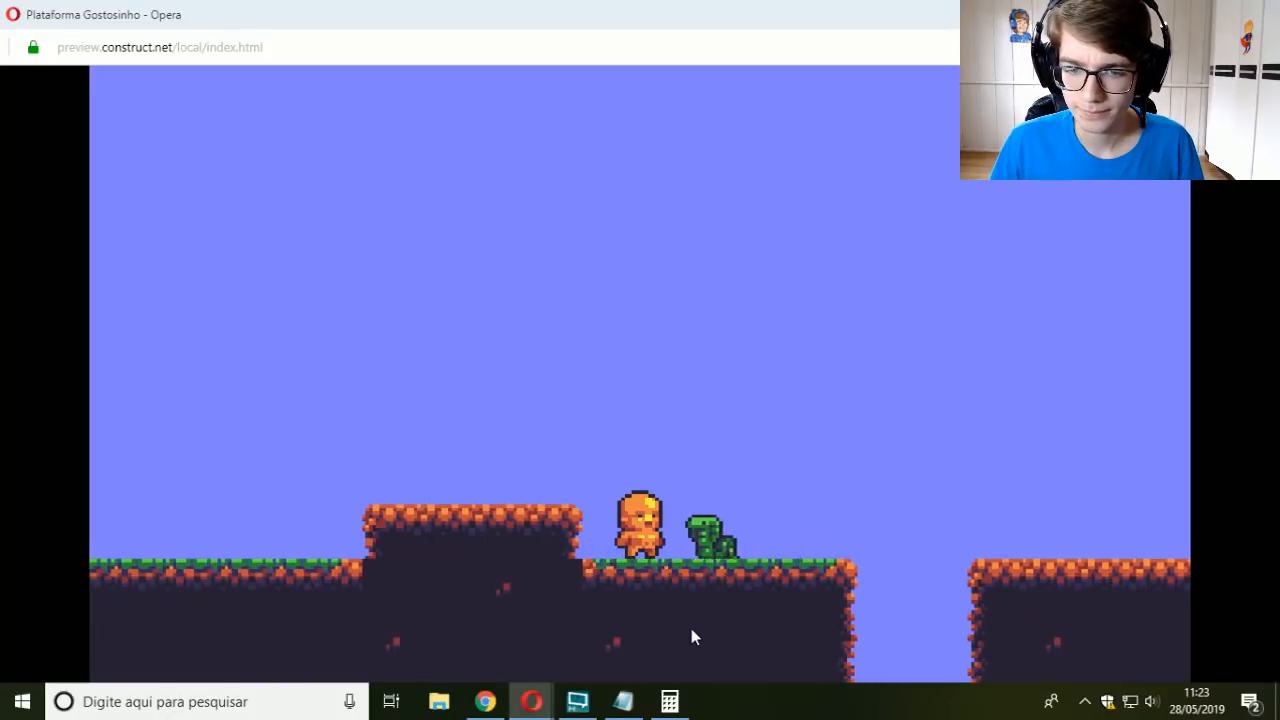
left_click(1257, 14)
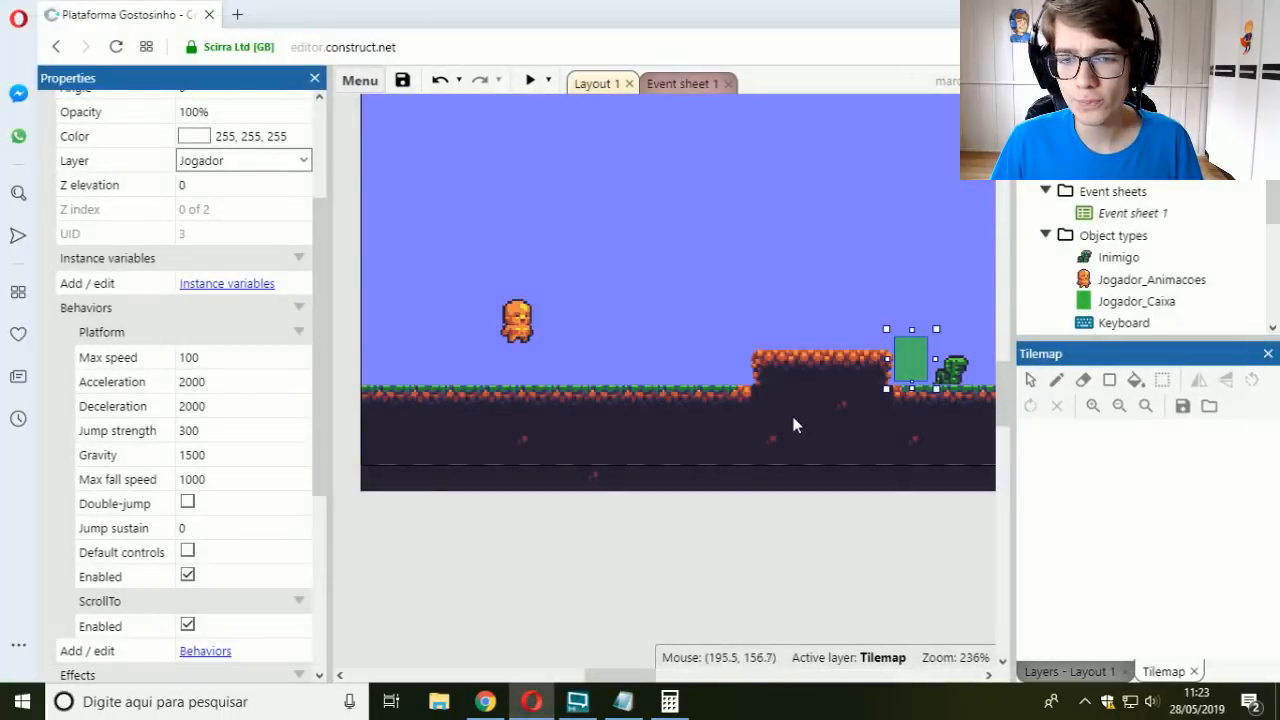
Step: Set the Platform max speed of the Inimigo beside Jogador_Caixa to 0 and test the layout in preview
middle_click_drag(785, 404, 636, 403)
left_click(810, 385)
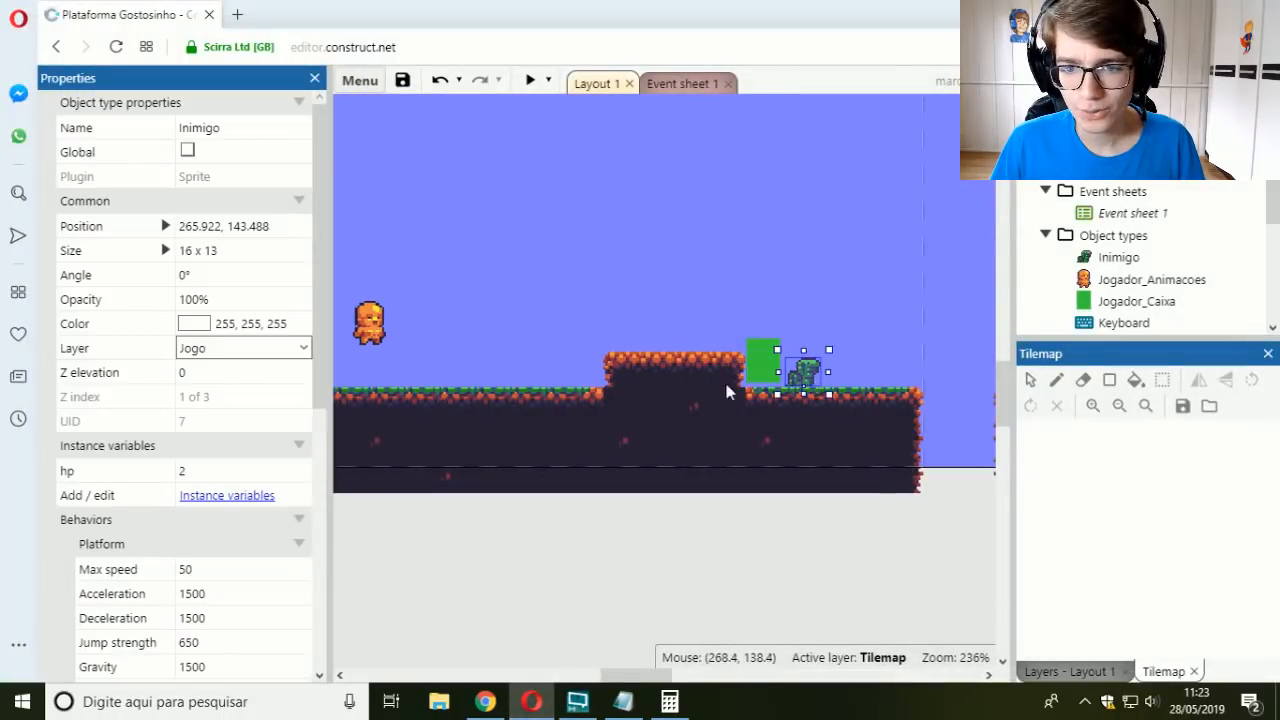
left_click(695, 86)
scroll(537, 331, "down", 2)
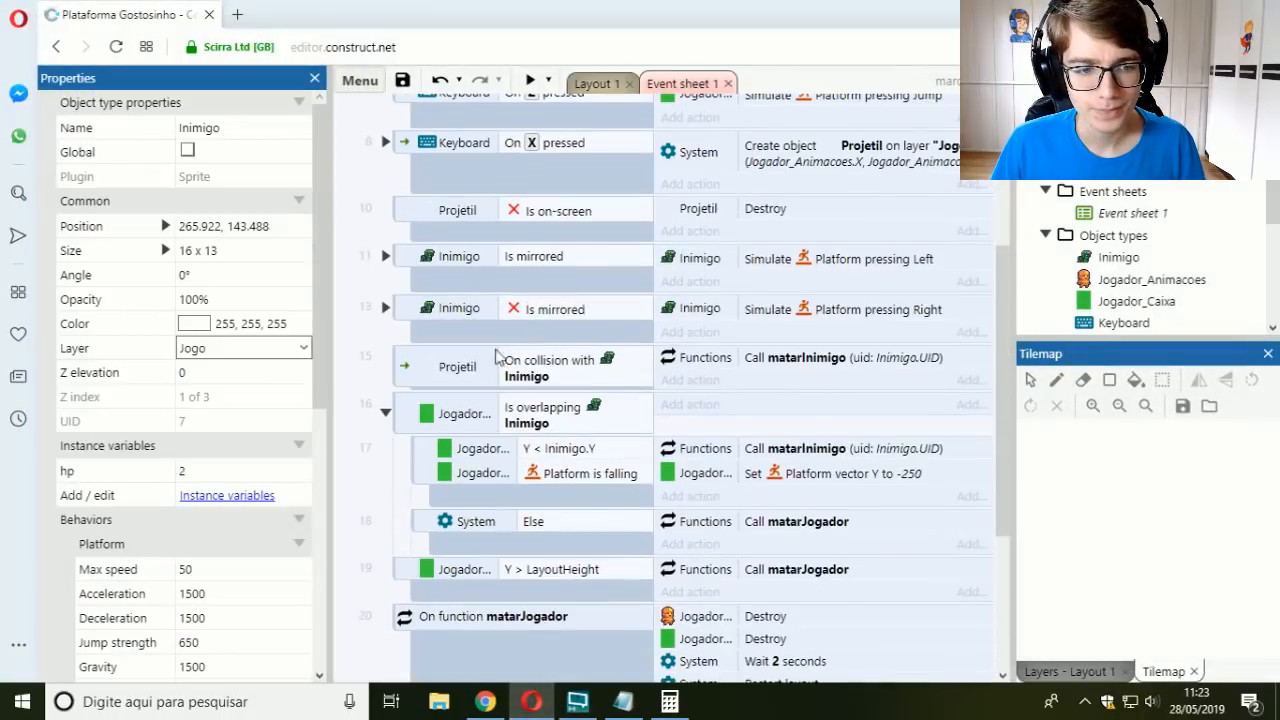
left_click(597, 83)
left_click(230, 569)
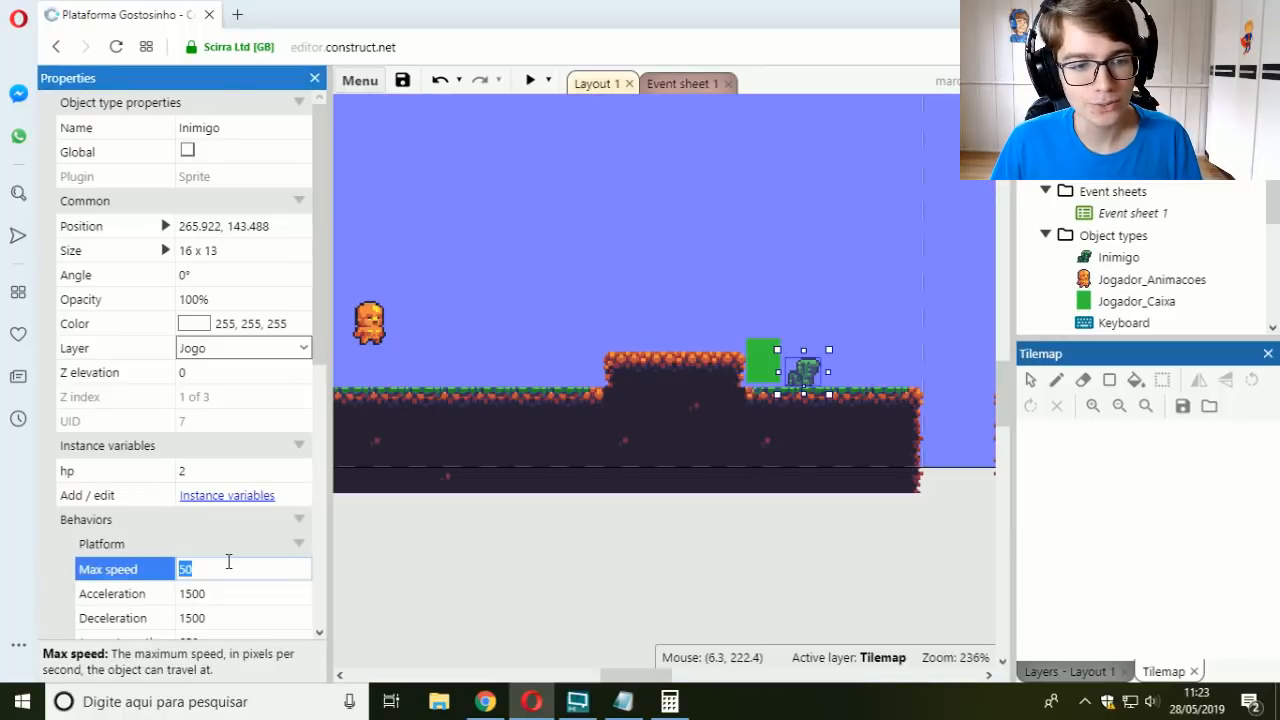
type("0")
key("Tab")
left_click(530, 80)
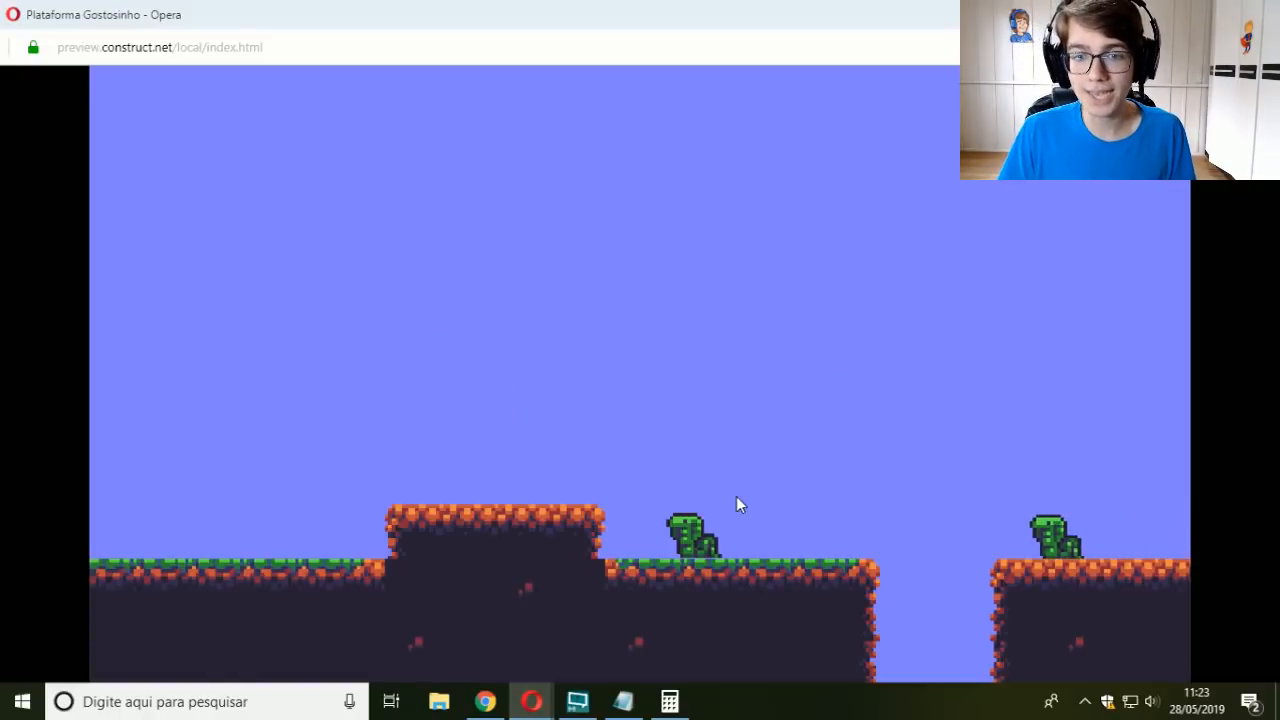
left_click(1257, 14)
Step: Examine the Inimigo sprite's visible shape against its bounding box up close, next to Jogador_Caixa
scroll(626, 309, "up", 8, "ctrl")
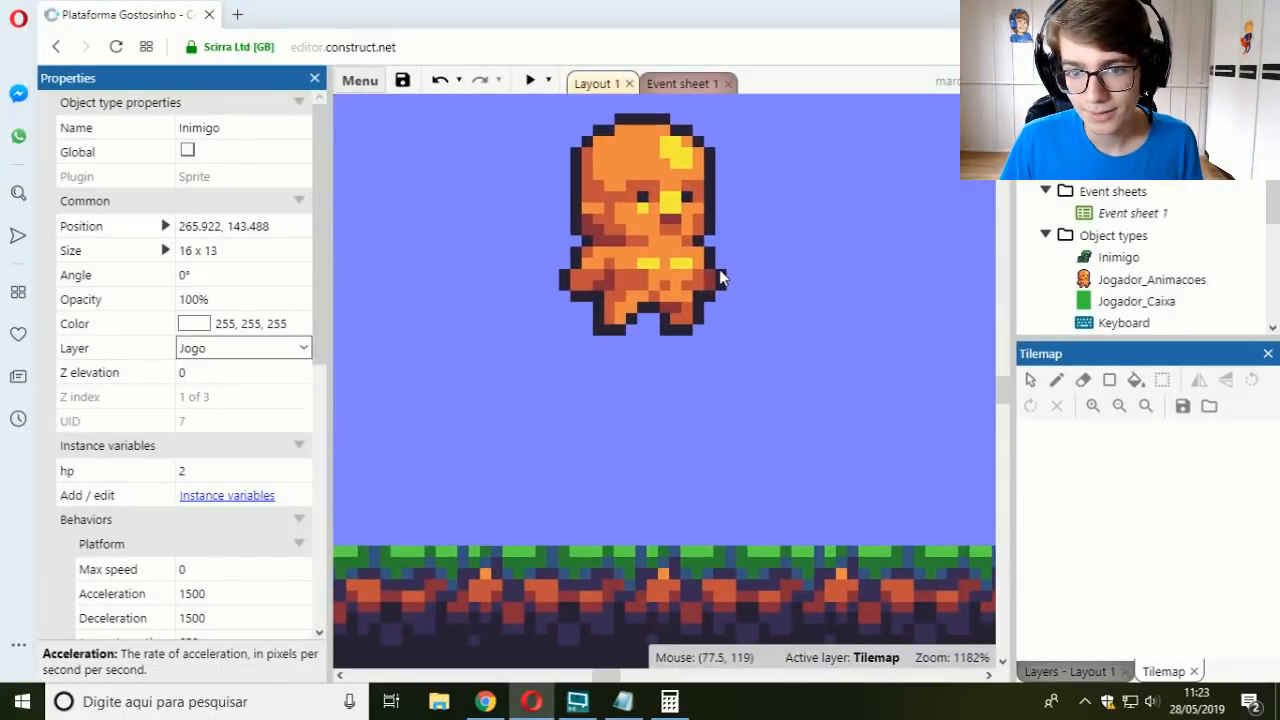
middle_click_drag(890, 352, 440, 289)
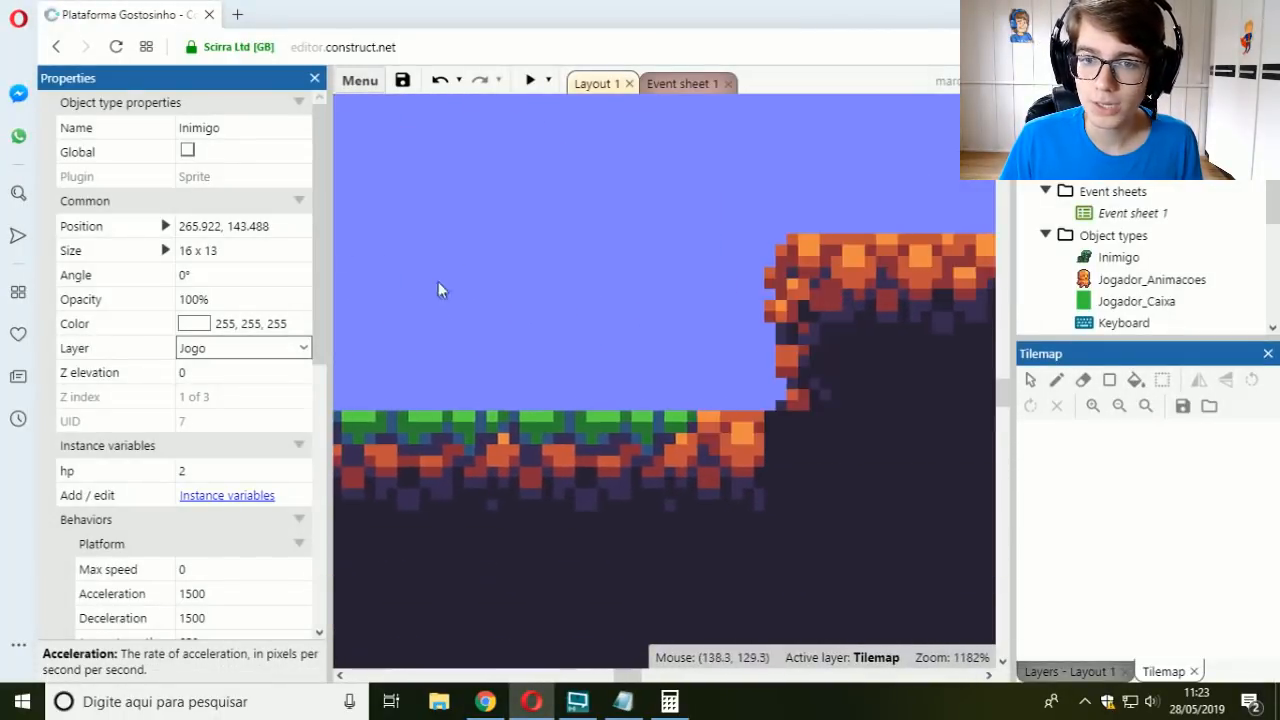
middle_click_drag(975, 300, 597, 354)
scroll(680, 491, "up", 5, "ctrl")
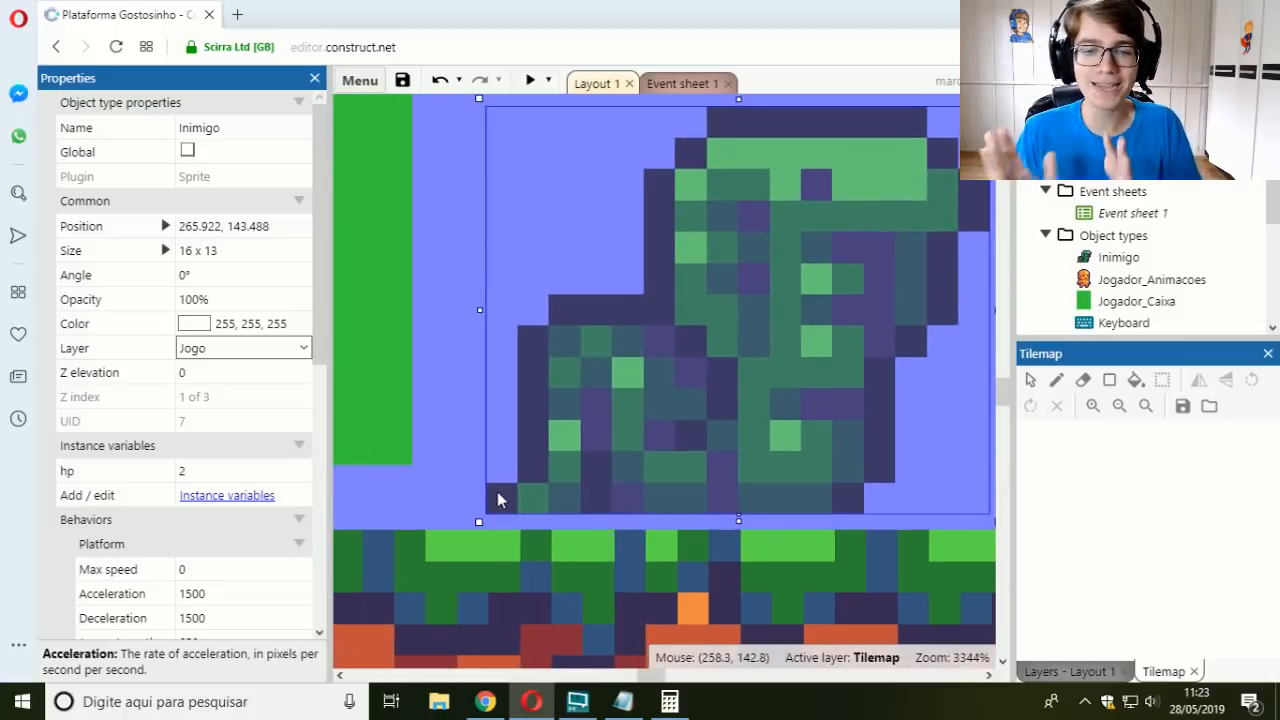
scroll(497, 497, "down", 5, "ctrl")
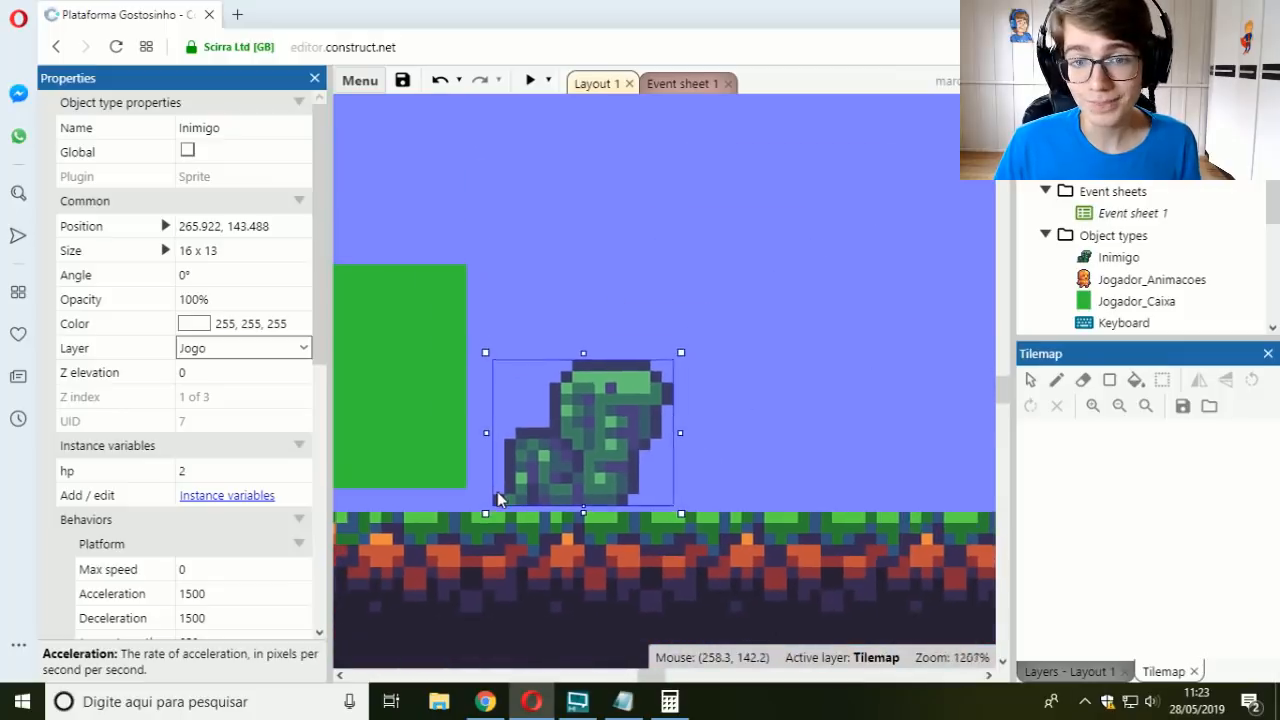
scroll(535, 277, "down", 1, "ctrl")
left_click(674, 84)
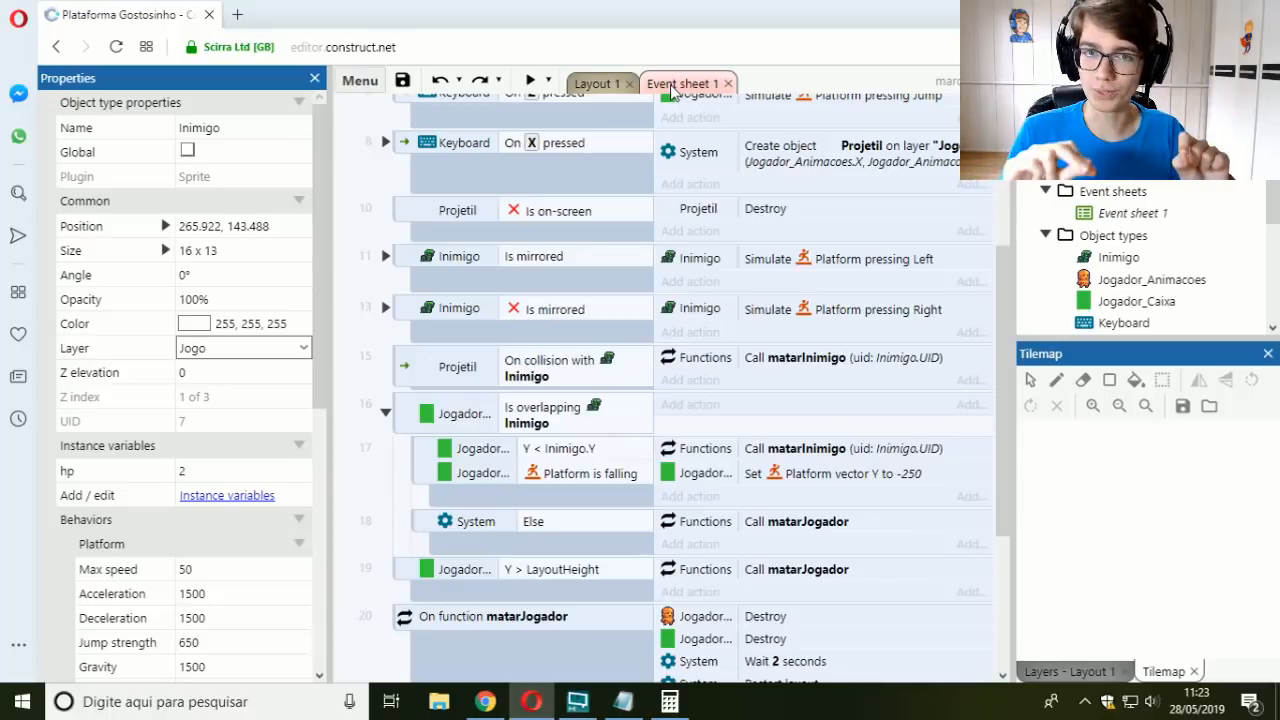
left_click(597, 84)
Step: Compare the Size property of Jogador_Animacoes with that of Jogador_Caixa
middle_click_drag(584, 394, 725, 376)
middle_click_drag(511, 369, 654, 349)
middle_click_drag(358, 331, 587, 321)
left_click(552, 282)
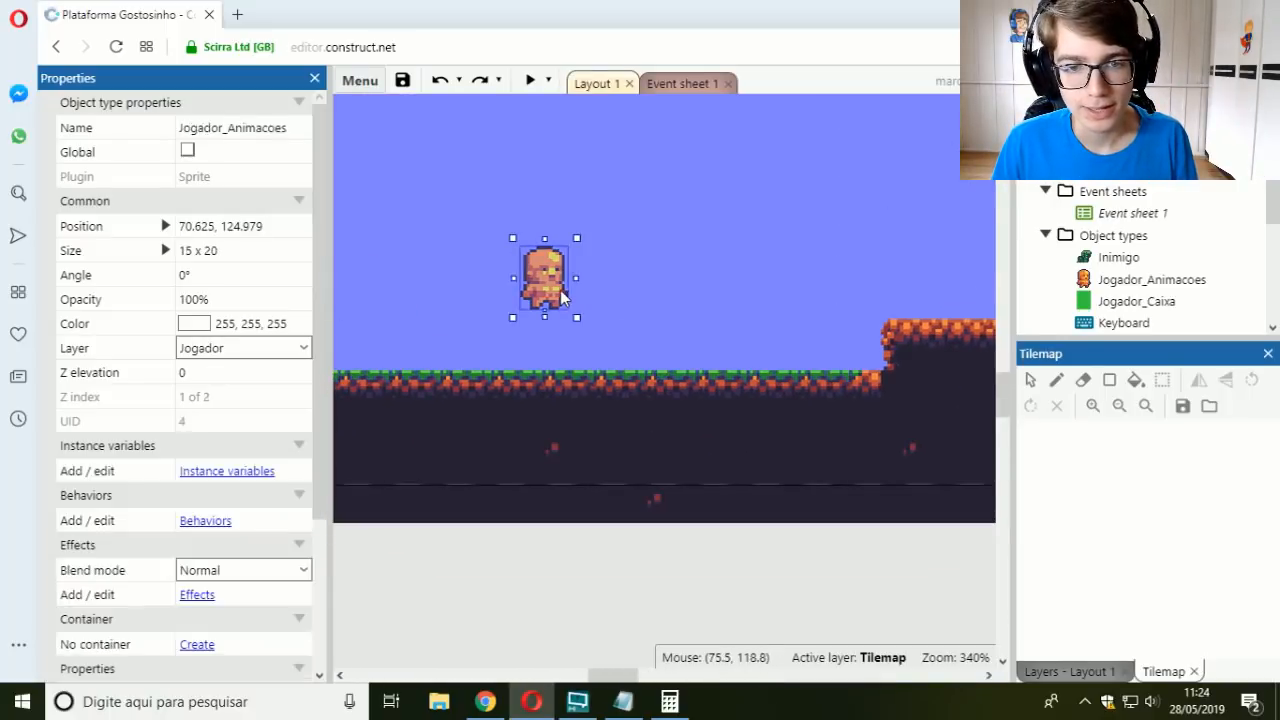
left_click(240, 250)
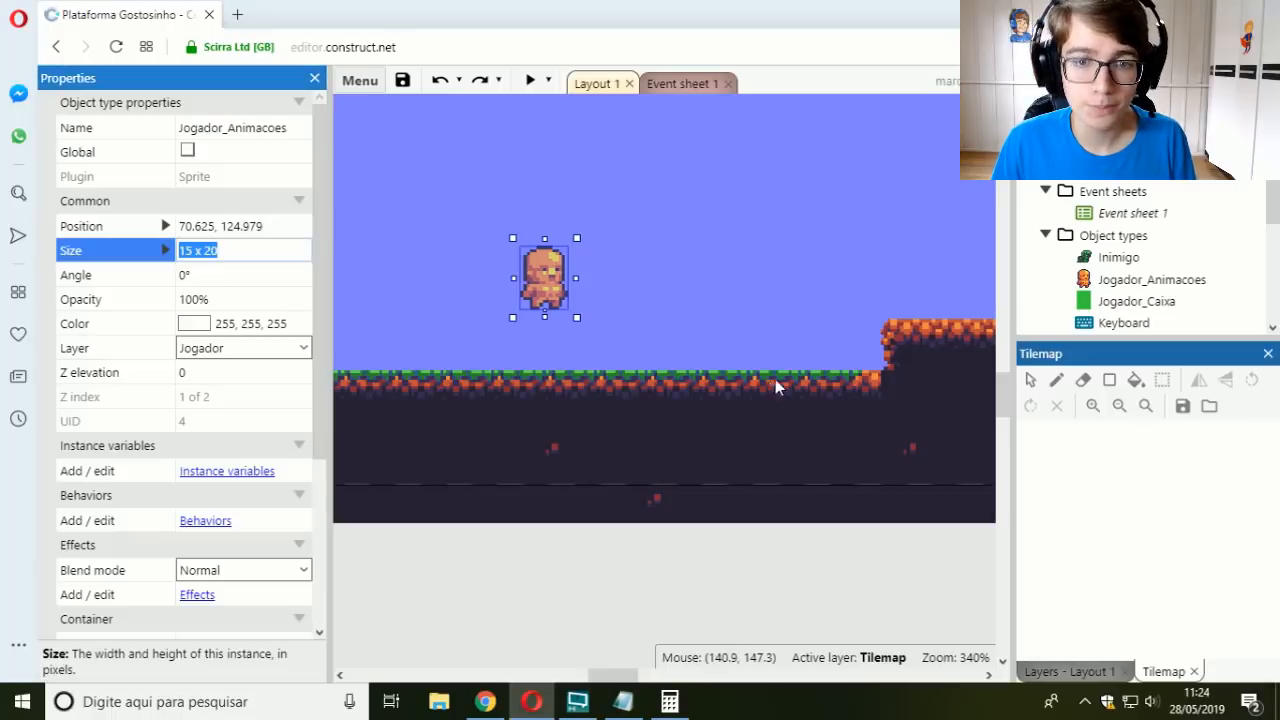
middle_click_drag(762, 367, 519, 351)
middle_click_drag(650, 356, 493, 355)
left_click(707, 320)
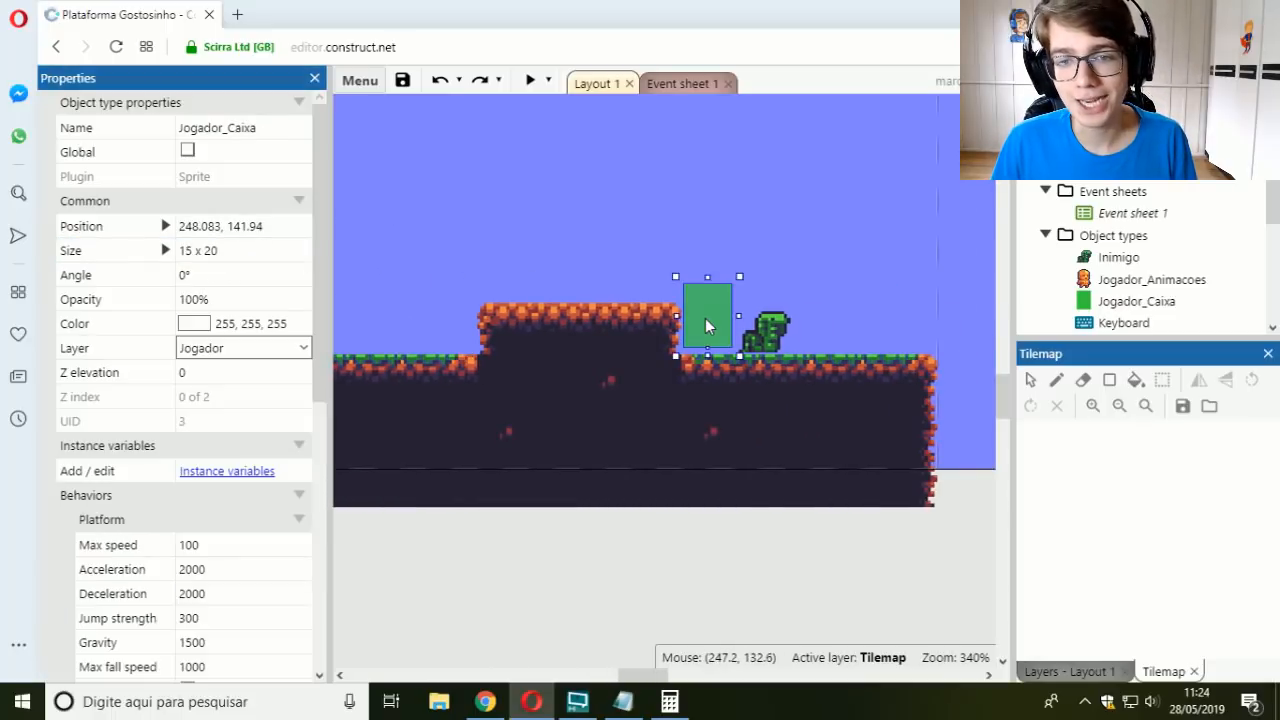
left_click(232, 250)
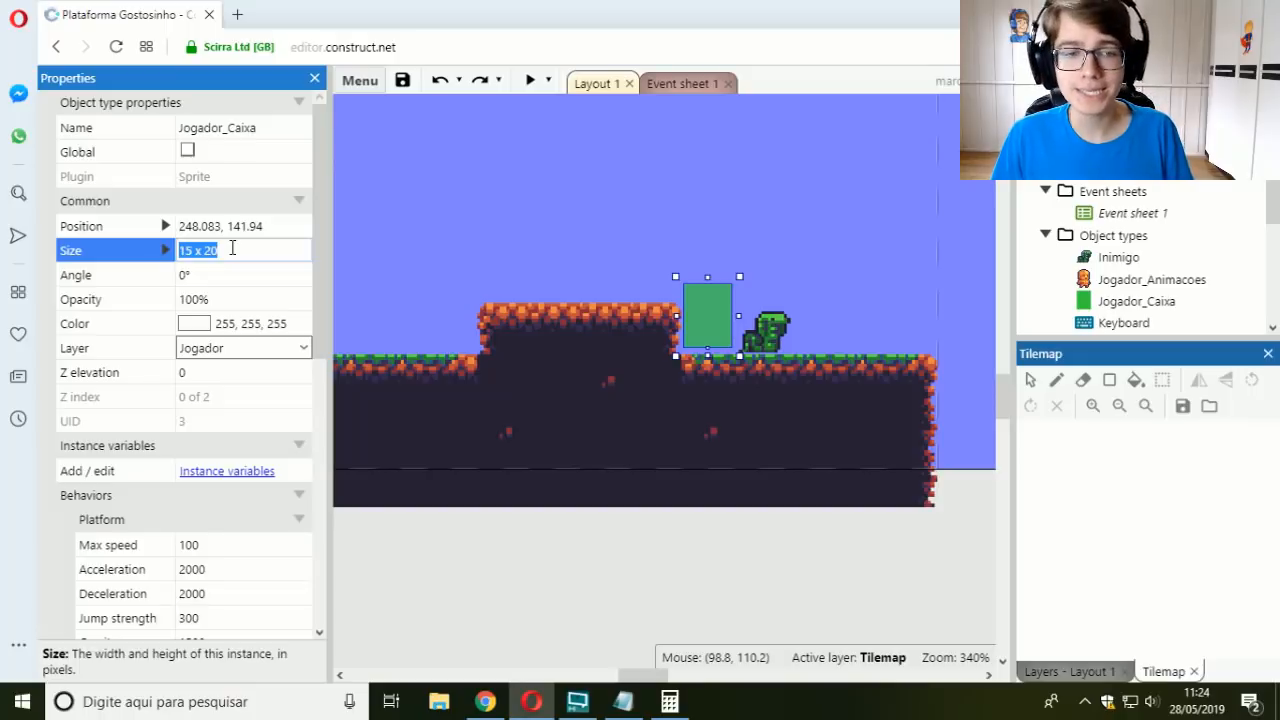
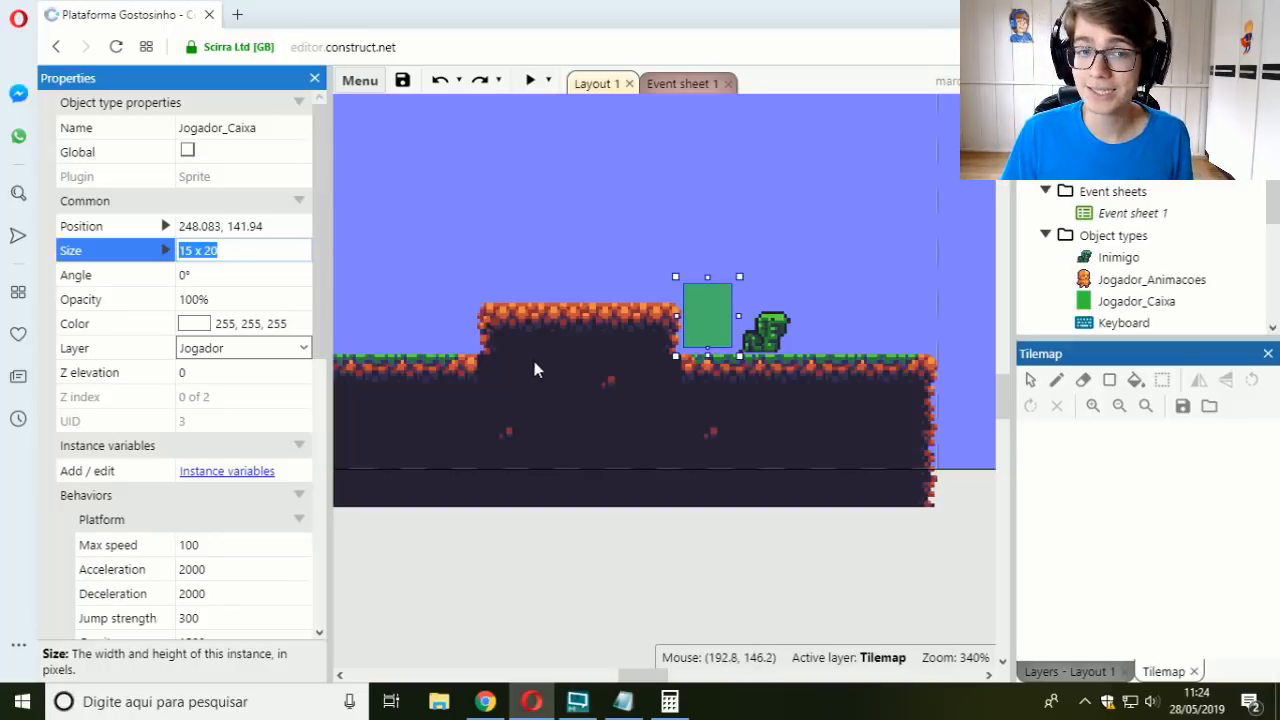
Step: Try Jogador_Caixa at closer, overlapping positions against the Inimigo up close, and undo each move
left_click(697, 371)
scroll(710, 360, "up", 4, "ctrl")
scroll(710, 360, "up", 1, "ctrl")
left_click(662, 393)
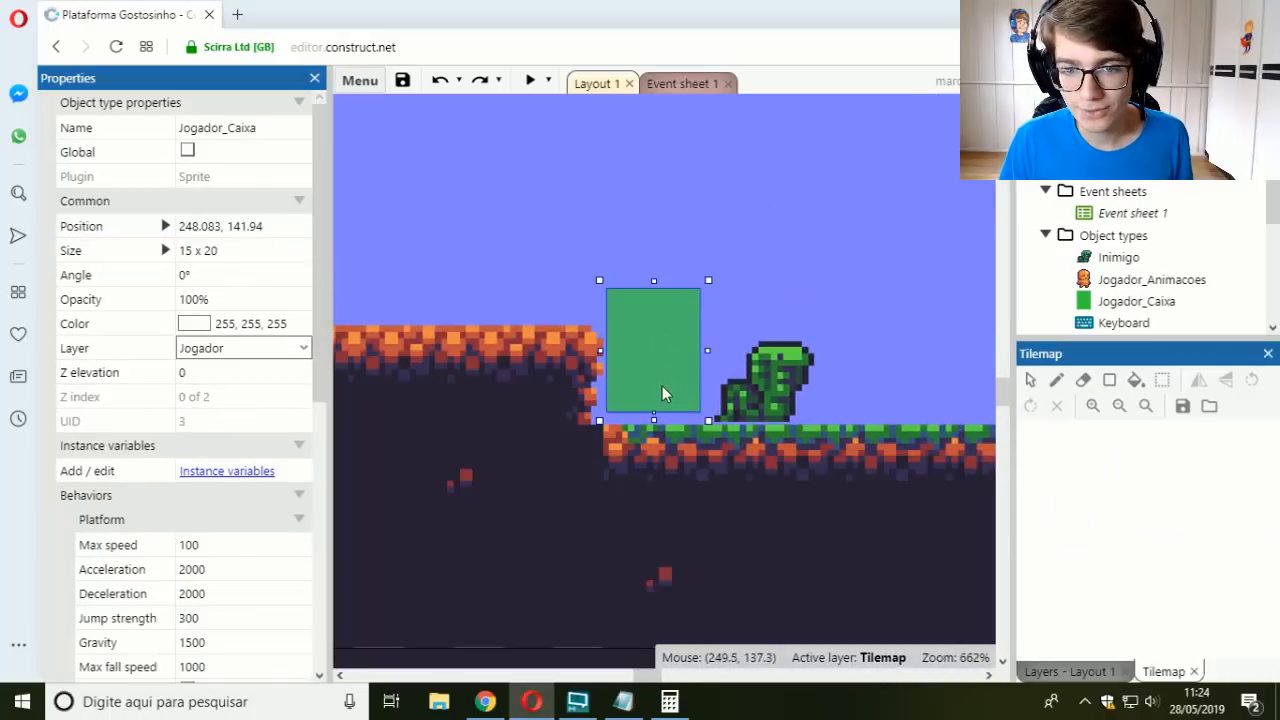
left_click_drag(669, 352, 697, 366)
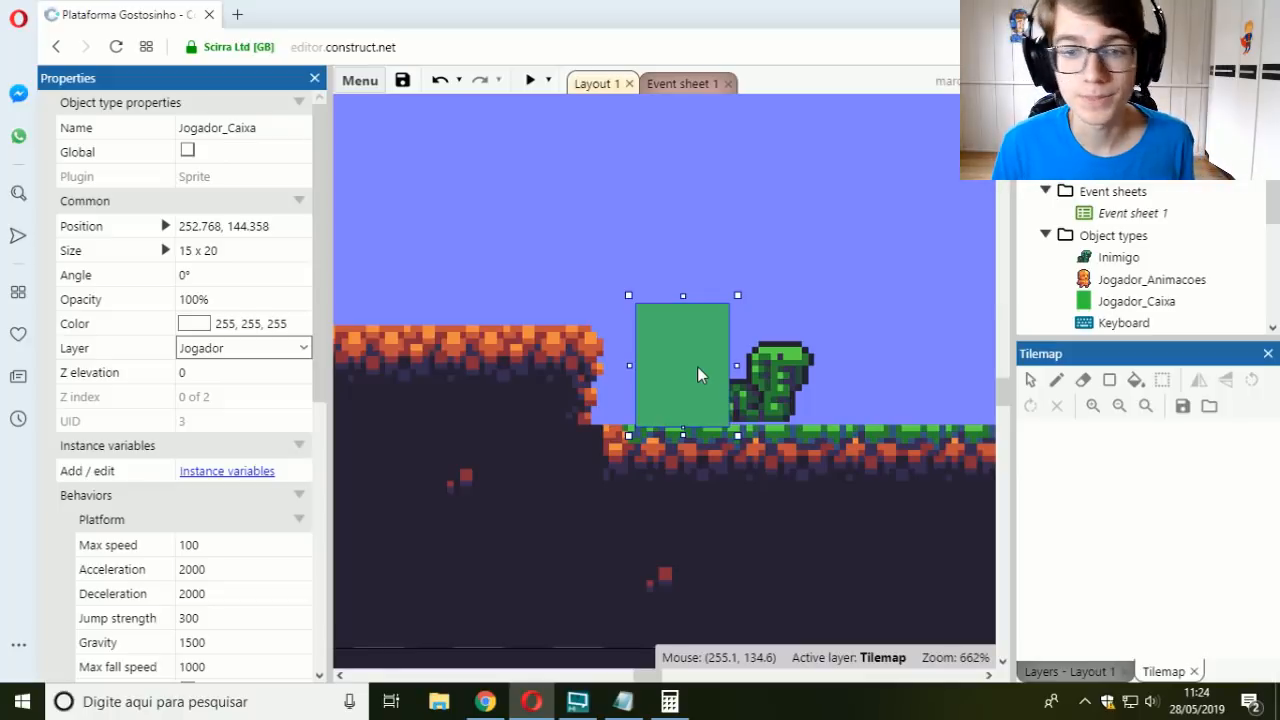
key("ctrl+z")
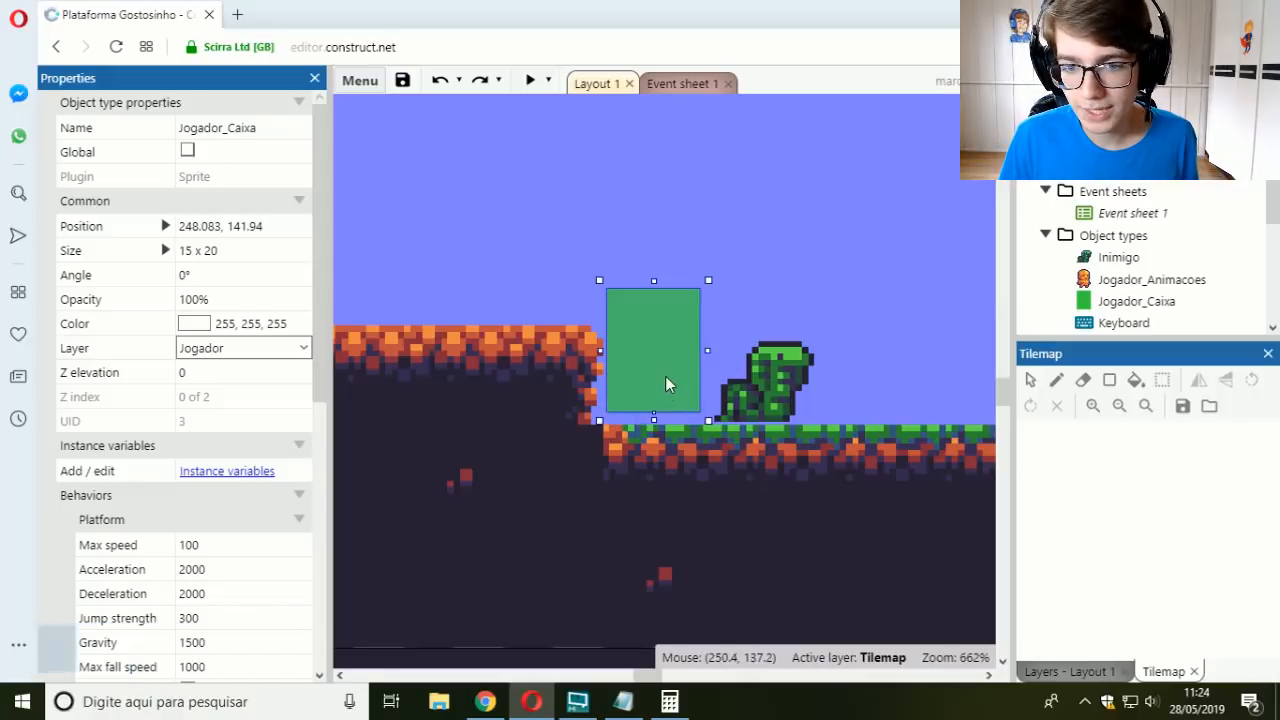
left_click_drag(665, 376, 684, 396)
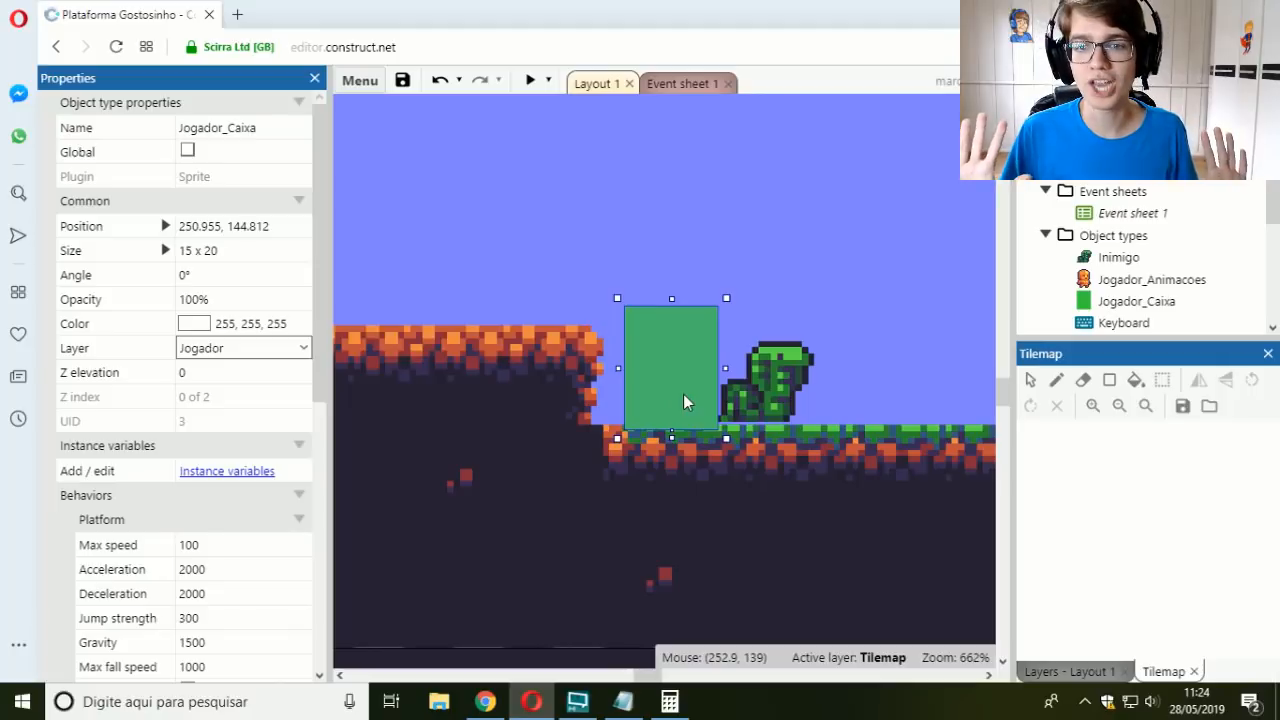
left_click_drag(683, 393, 693, 392)
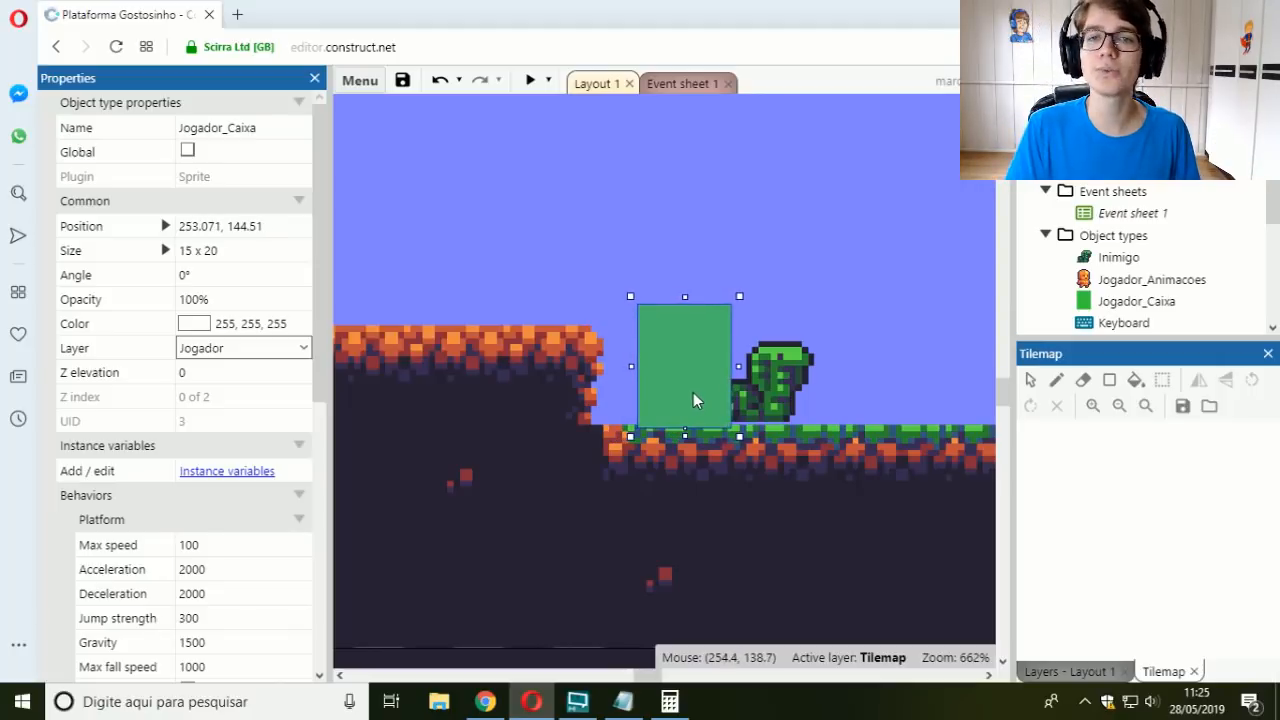
key("ctrl+z")
key("ctrl+z")
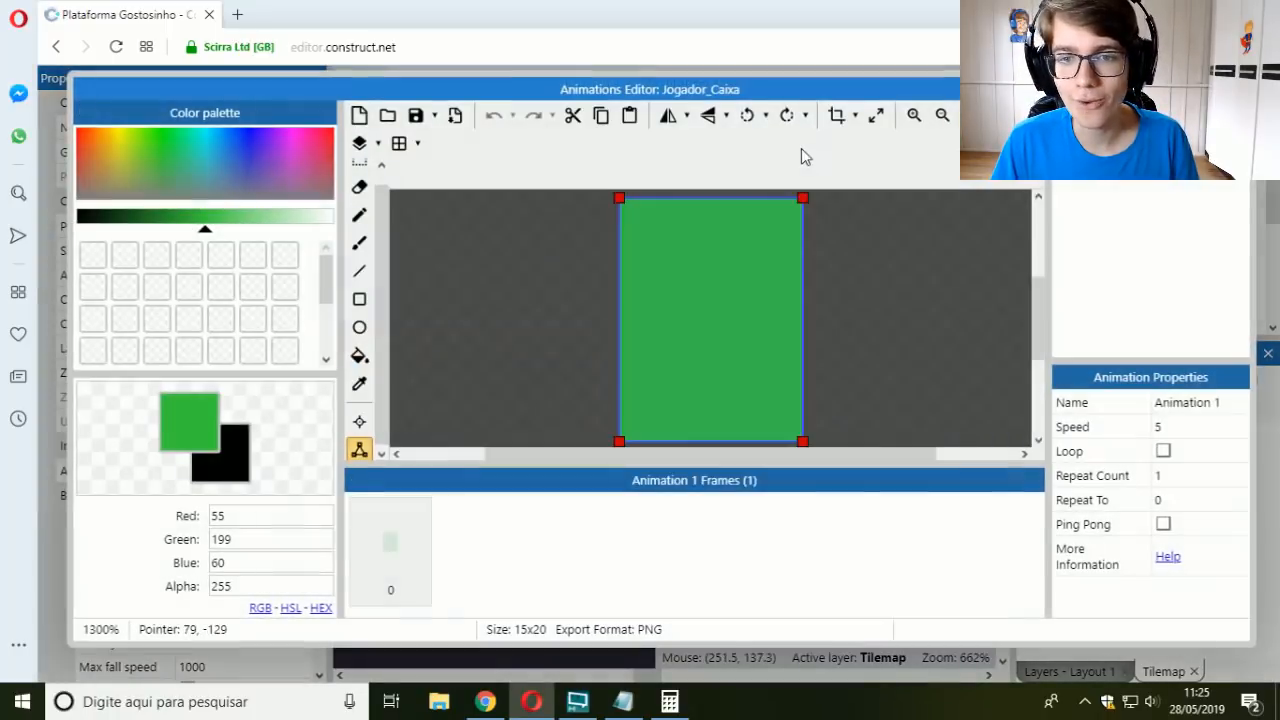
Step: Resize the Jogador_Caixa sprite's image canvas to 8 pixels wide and 14 pixels high
double_click(690, 386)
left_click(875, 116)
type("8")
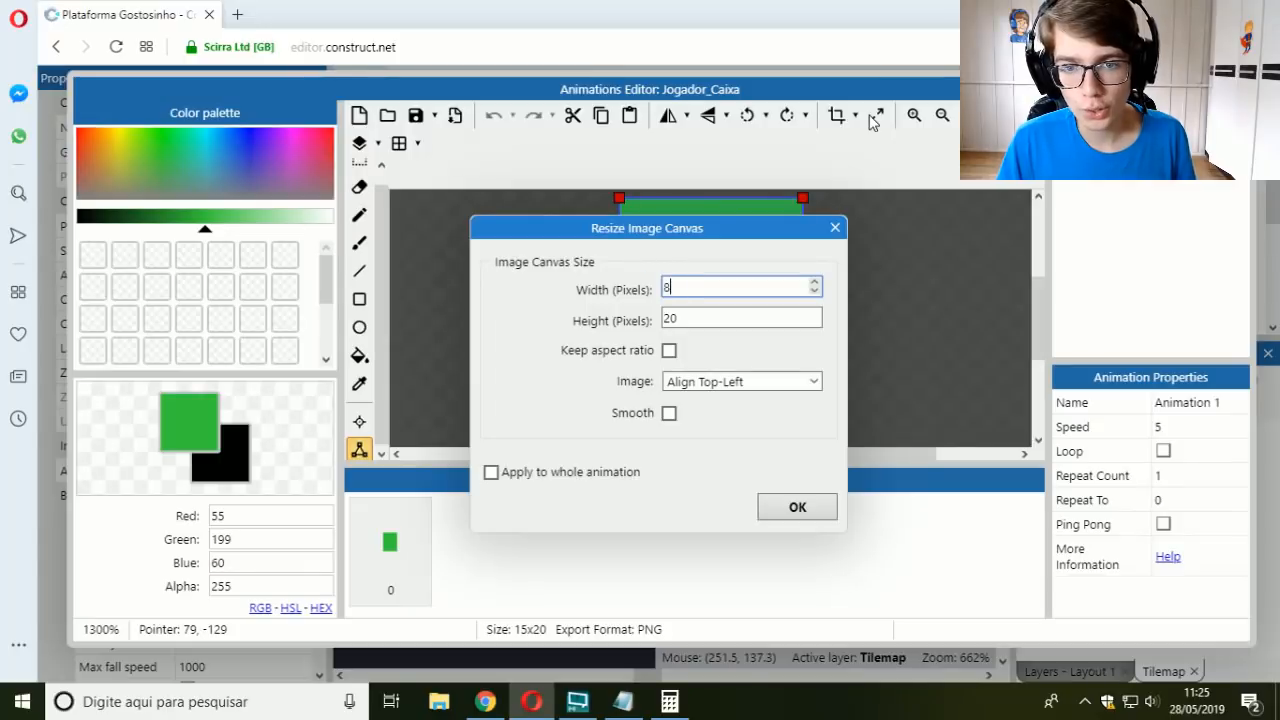
key("Tab")
key("Return")
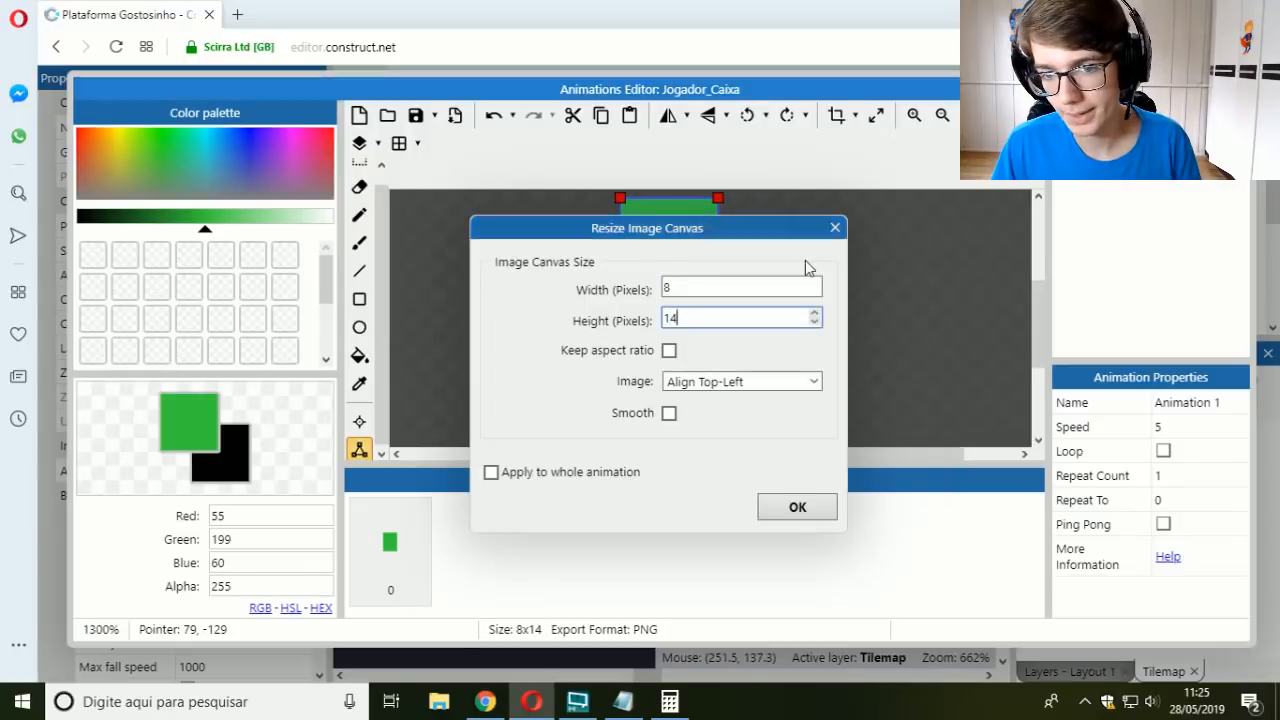
Step: Place Jogador_Caixa's origin at the bottom centre of its image, at X 4, Y 14, and close the Animations Editor
left_click(362, 420)
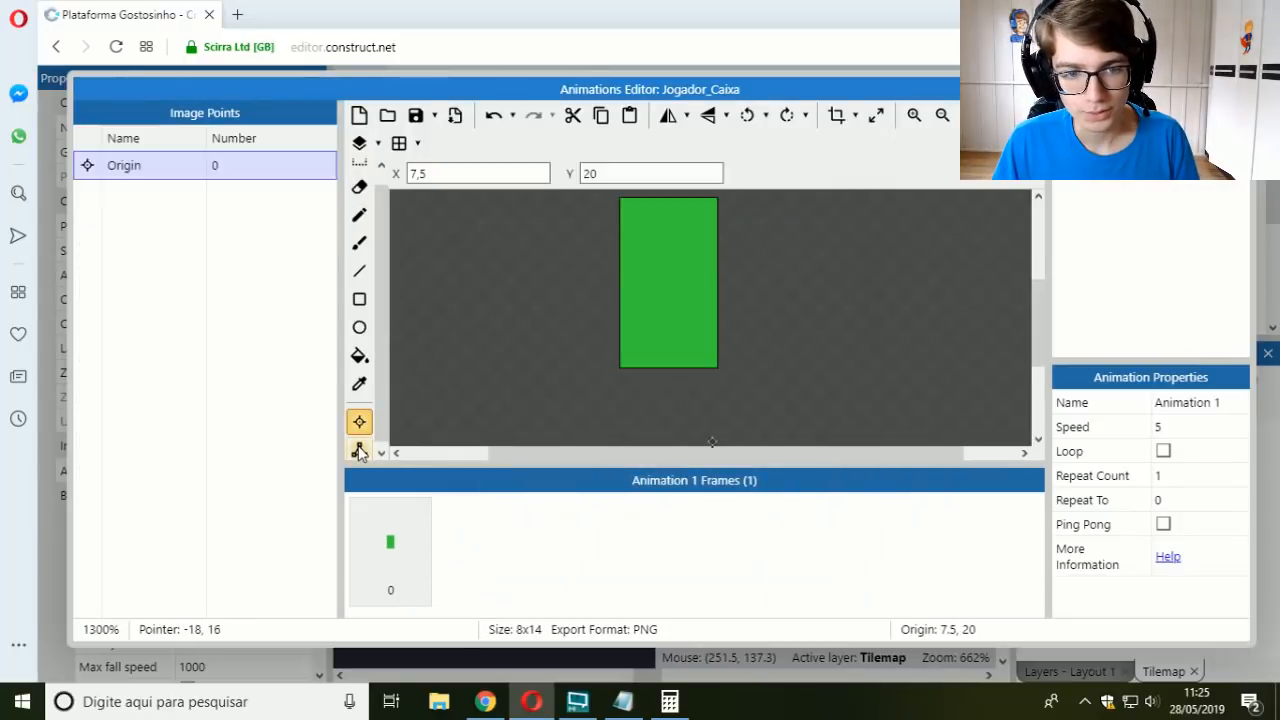
left_click(668, 367)
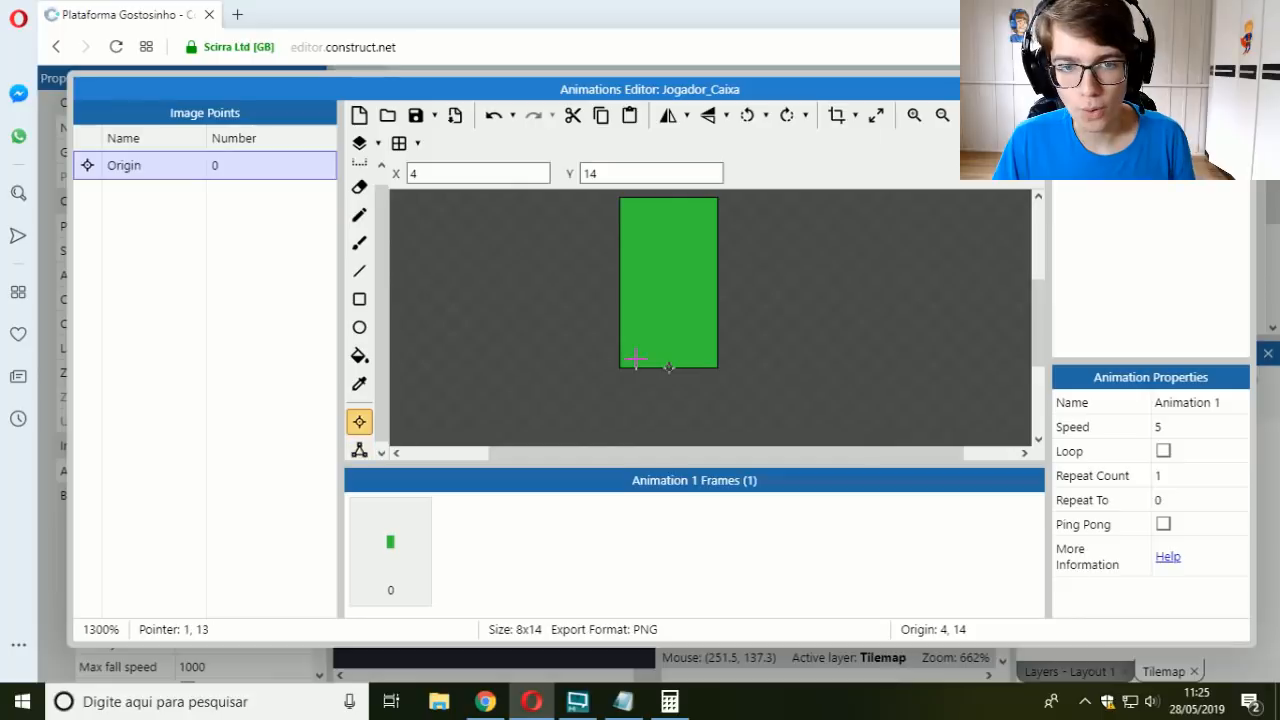
left_click(875, 116)
left_click(838, 231)
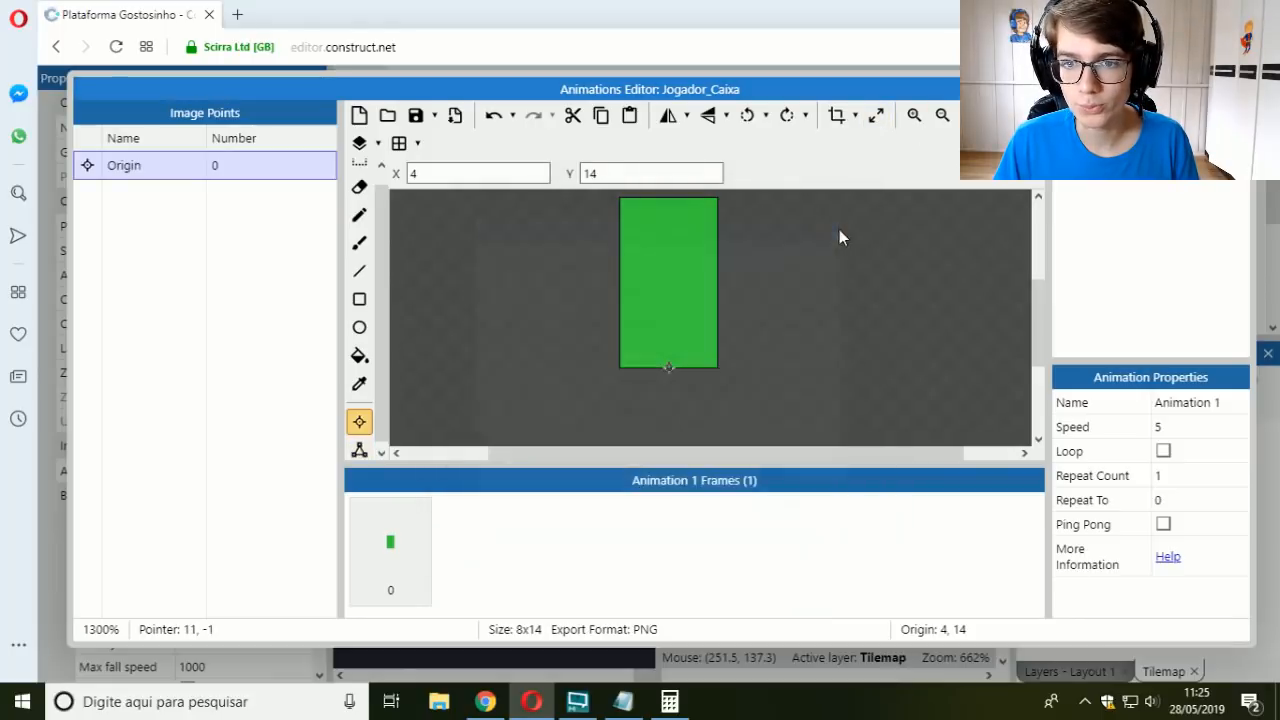
key("Escape")
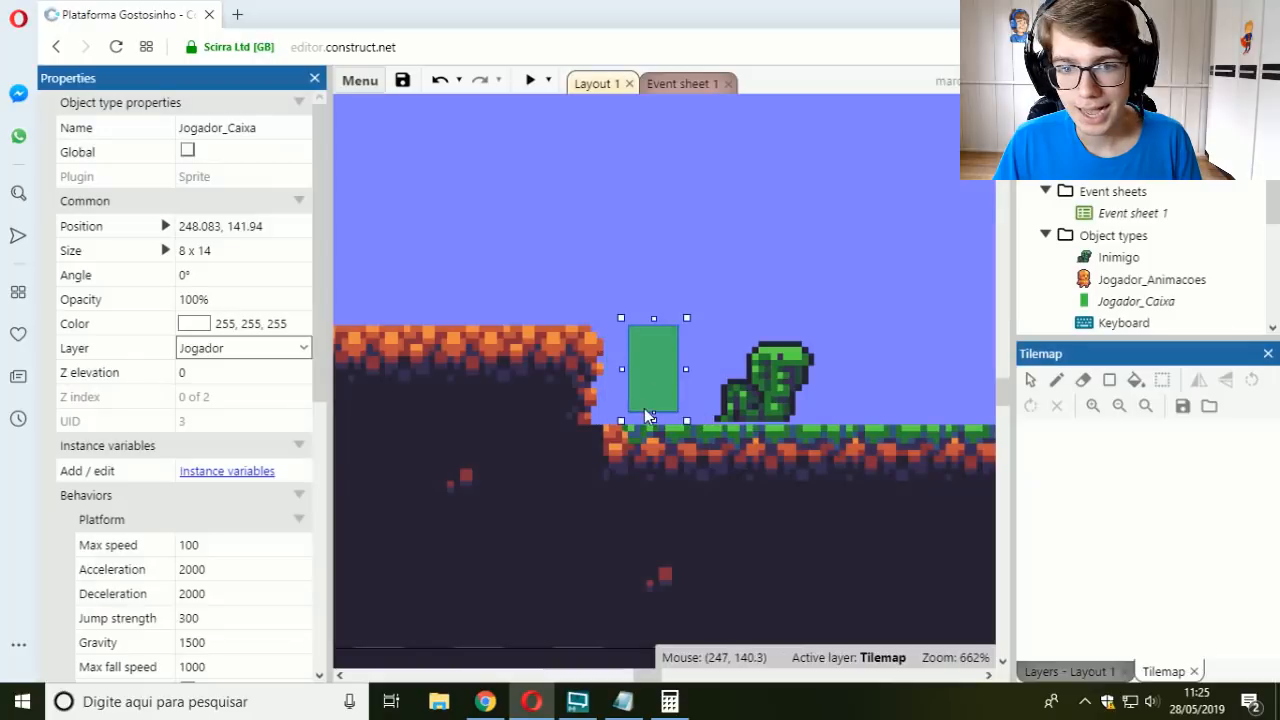
Step: Preview the layout briefly and set the Platform max speed of the Inimigo beside Jogador_Caixa to 0
left_click(531, 80)
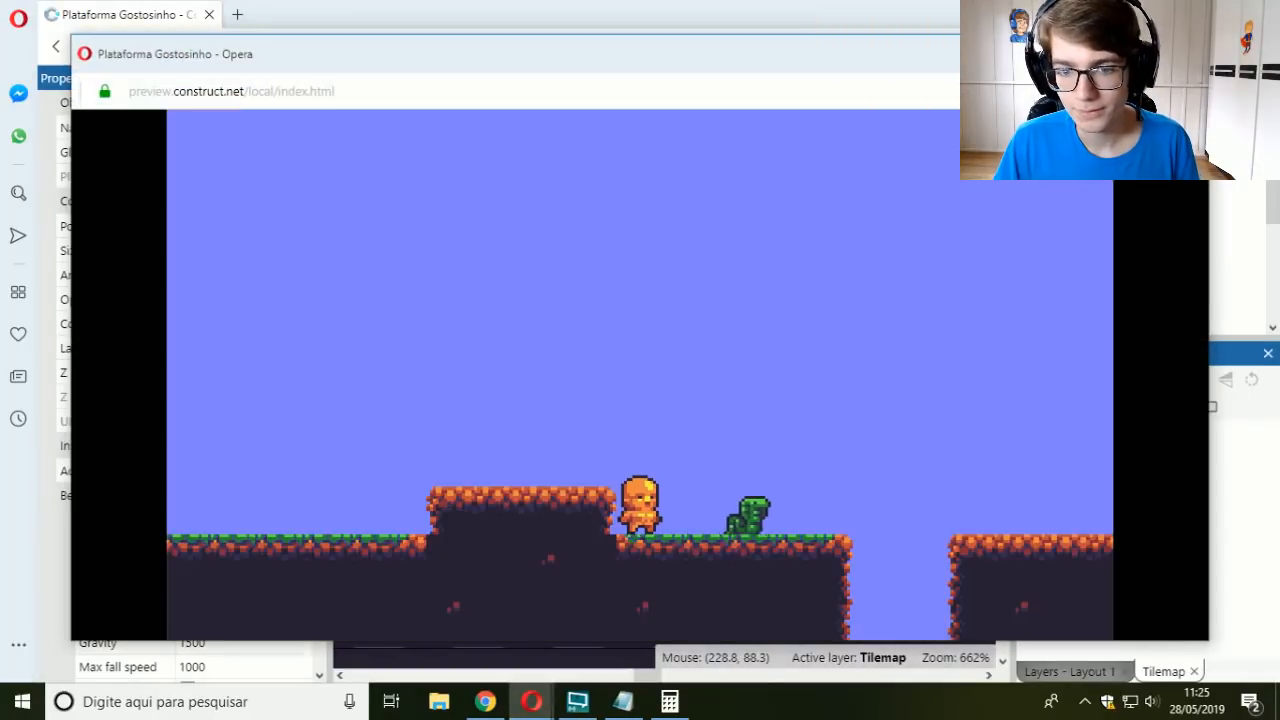
left_click(1187, 53)
left_click(770, 408)
left_click(185, 569)
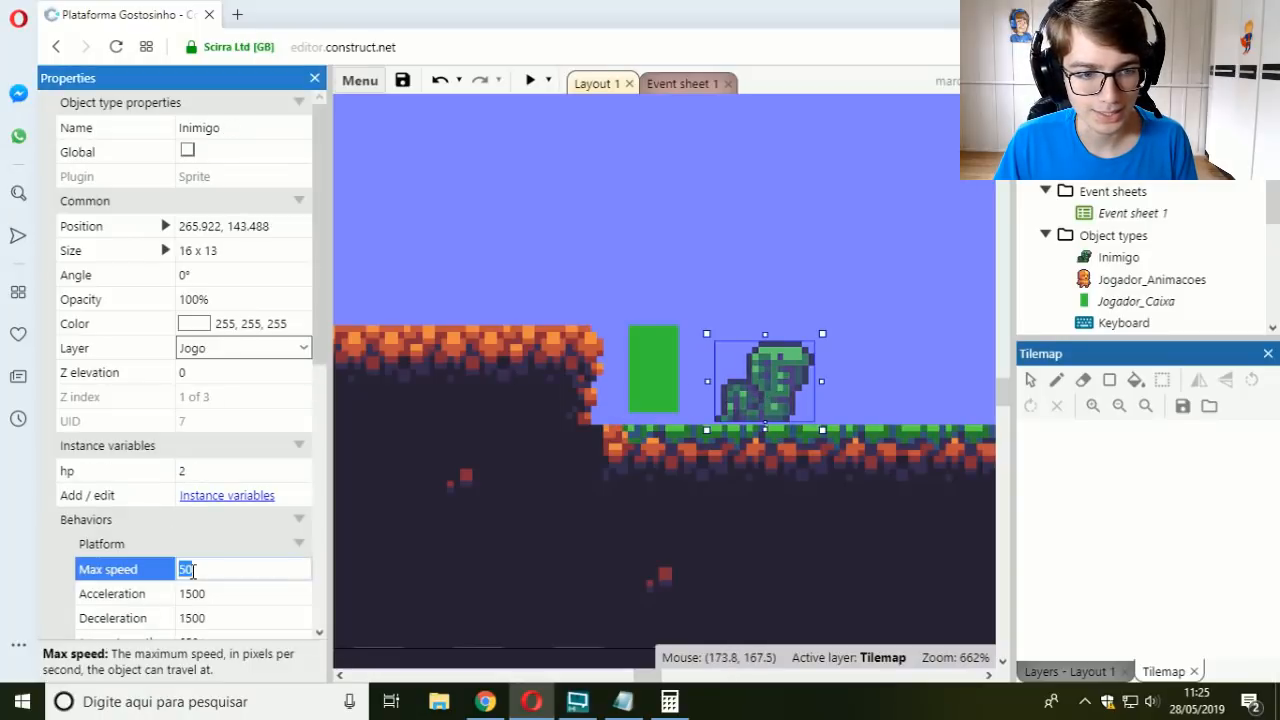
key("Tab")
Step: Preview the layout in a maximized window, walk the player toward the stationary Inimigo, and return to Jogador_Caixa in the layout
left_click(531, 80)
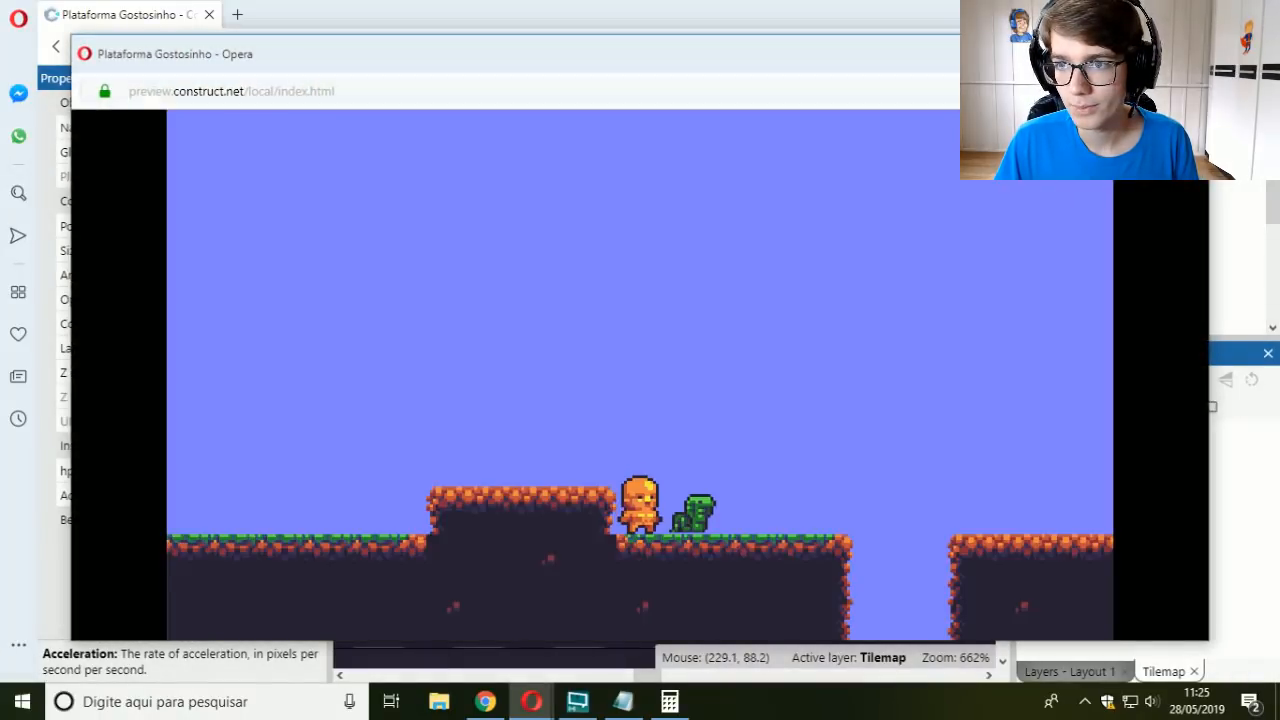
left_click(1144, 53)
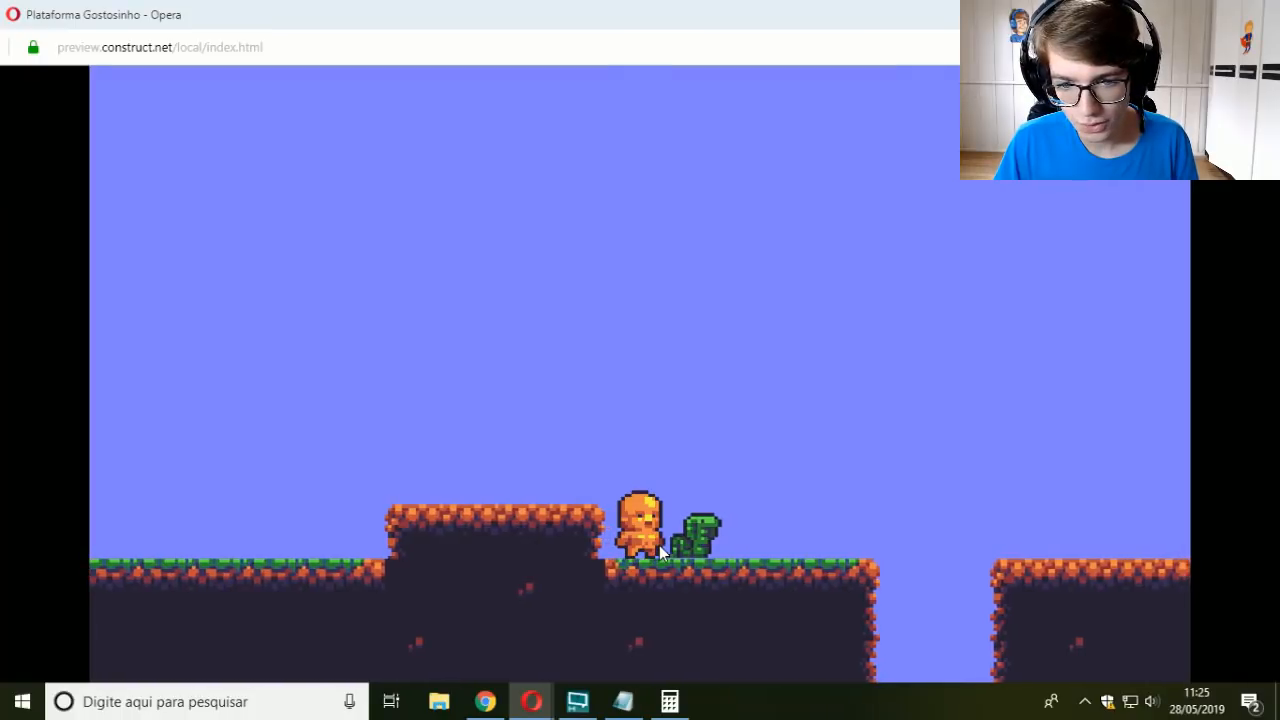
key("Right")
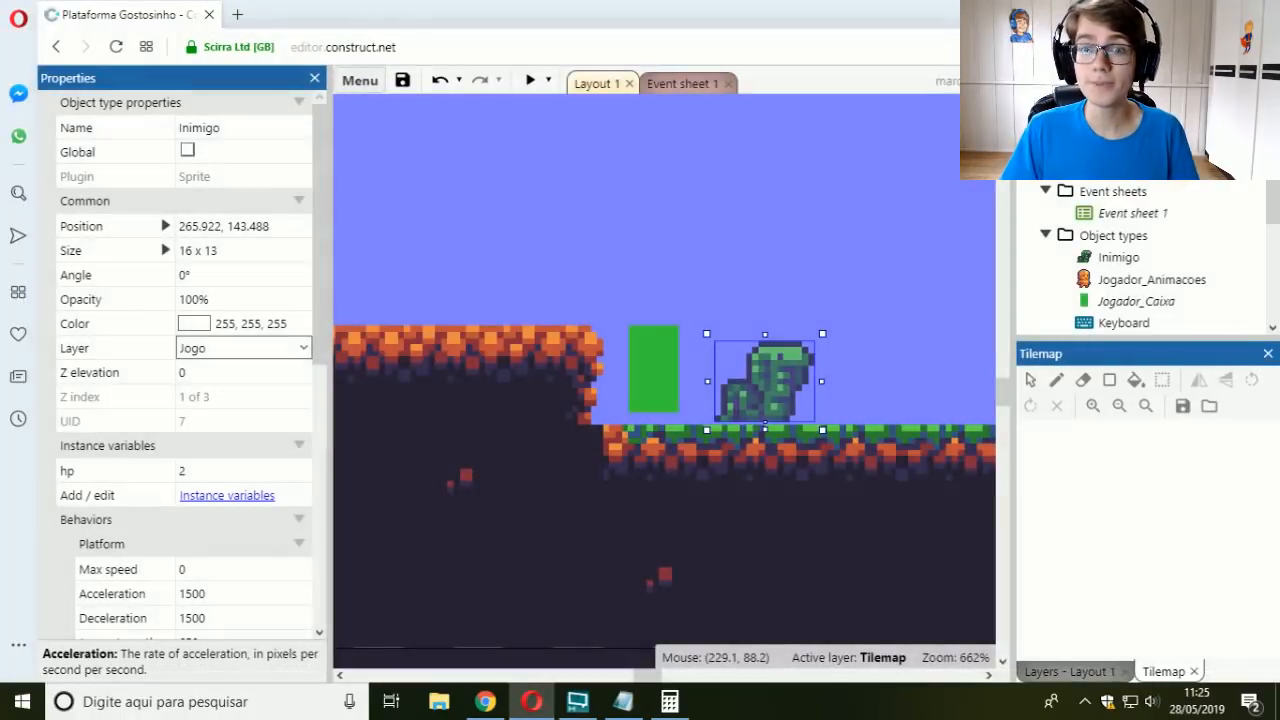
left_click(650, 396)
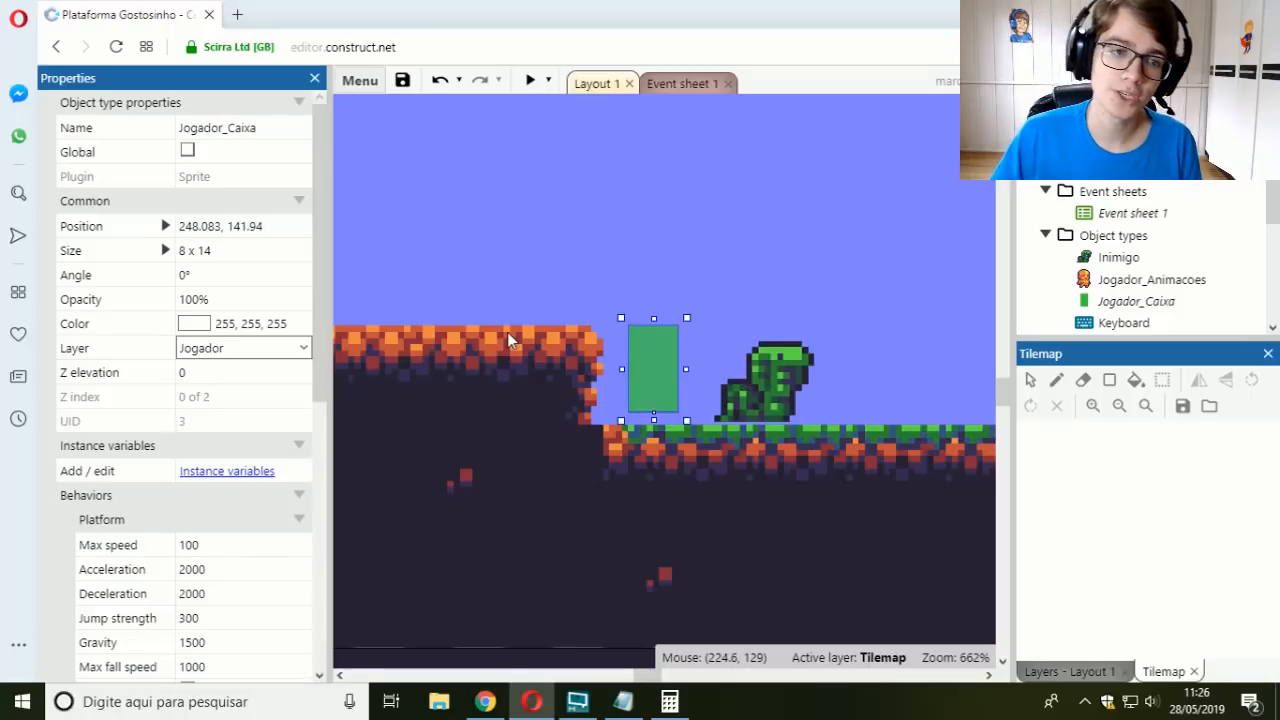
Step: Shrink the Inimigo's collision polygon to span X 2 to 14 and Y 1 to 13, and close its Animations Editor
double_click(773, 370)
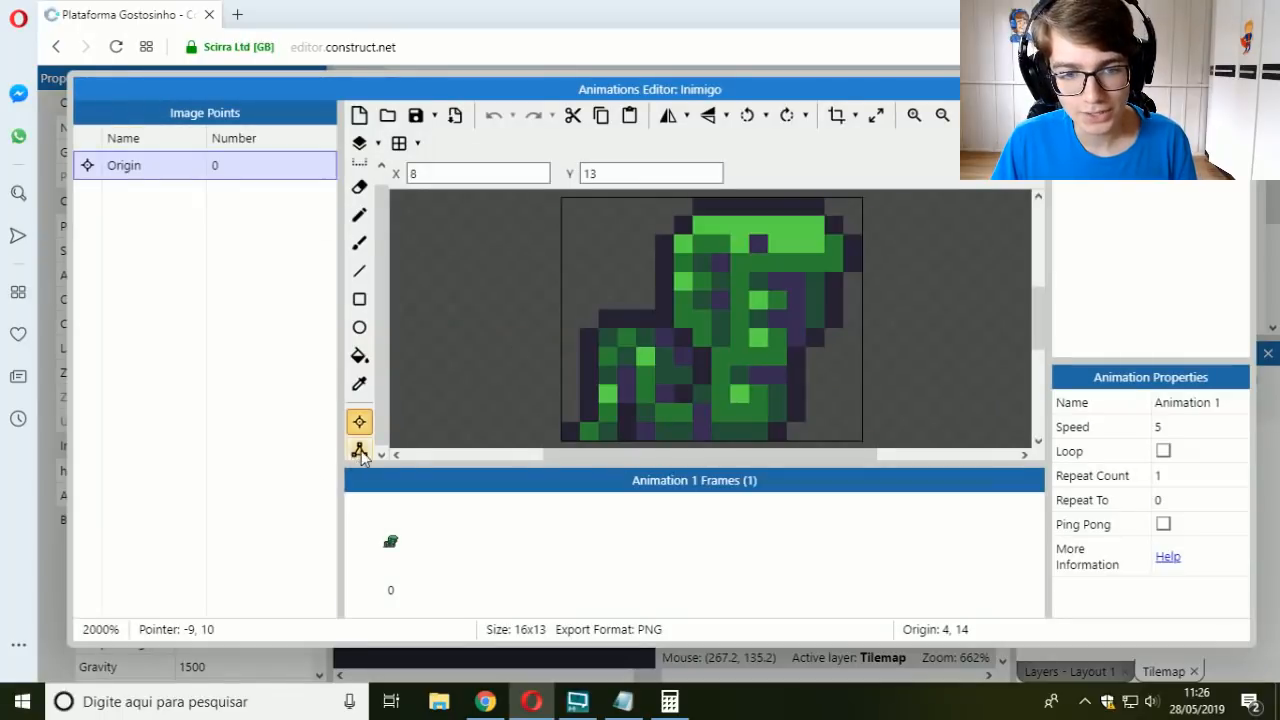
left_click(360, 451)
scroll(581, 405, "down", 1)
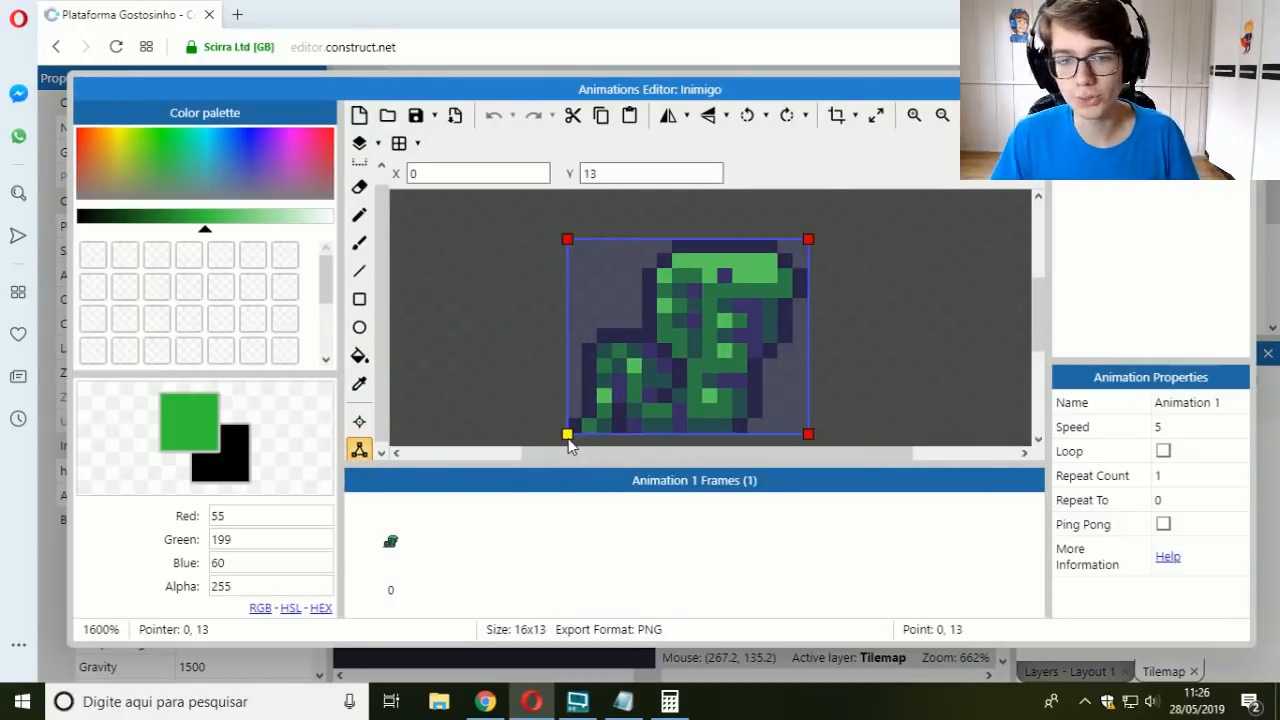
left_click_drag(567, 434, 597, 434)
left_click_drag(569, 242, 597, 240)
left_click_drag(808, 240, 778, 240)
left_click_drag(810, 436, 780, 436)
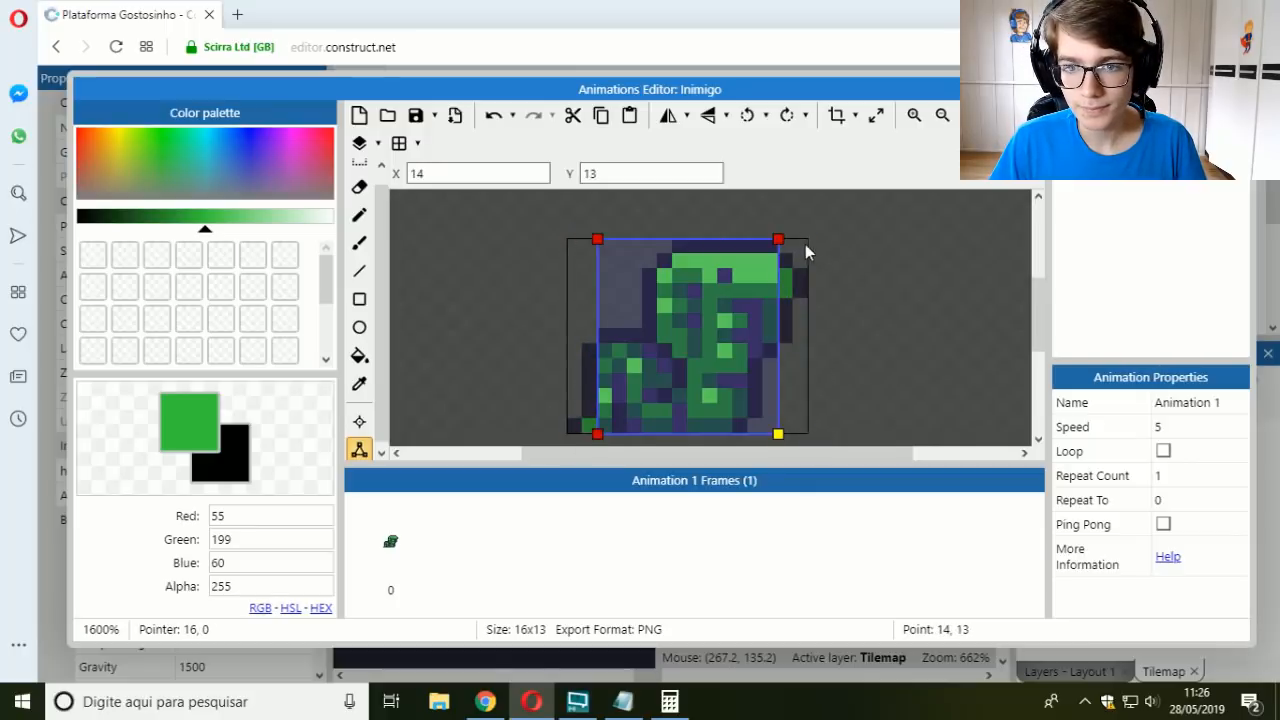
left_click_drag(779, 242, 779, 255)
left_click_drag(604, 246, 603, 258)
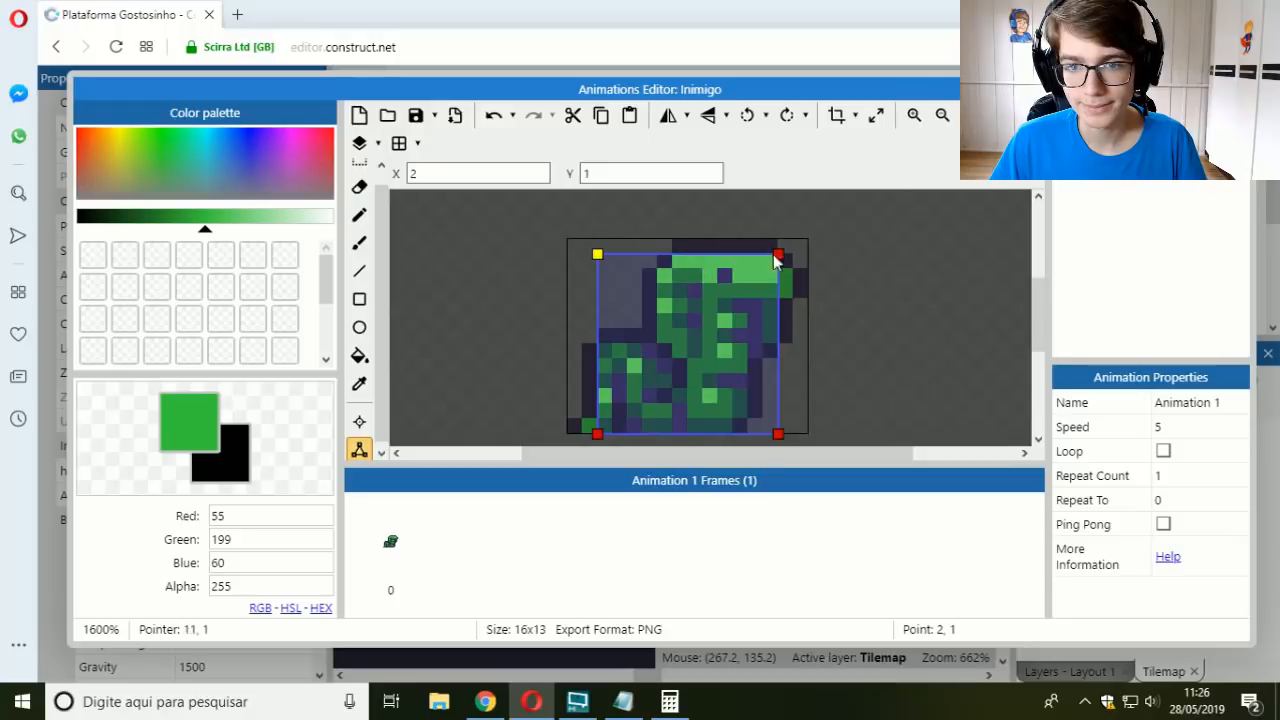
key("Escape")
Step: Preview the layout and move the player back and forth beside the Inimigo to test the collision
left_click(526, 80)
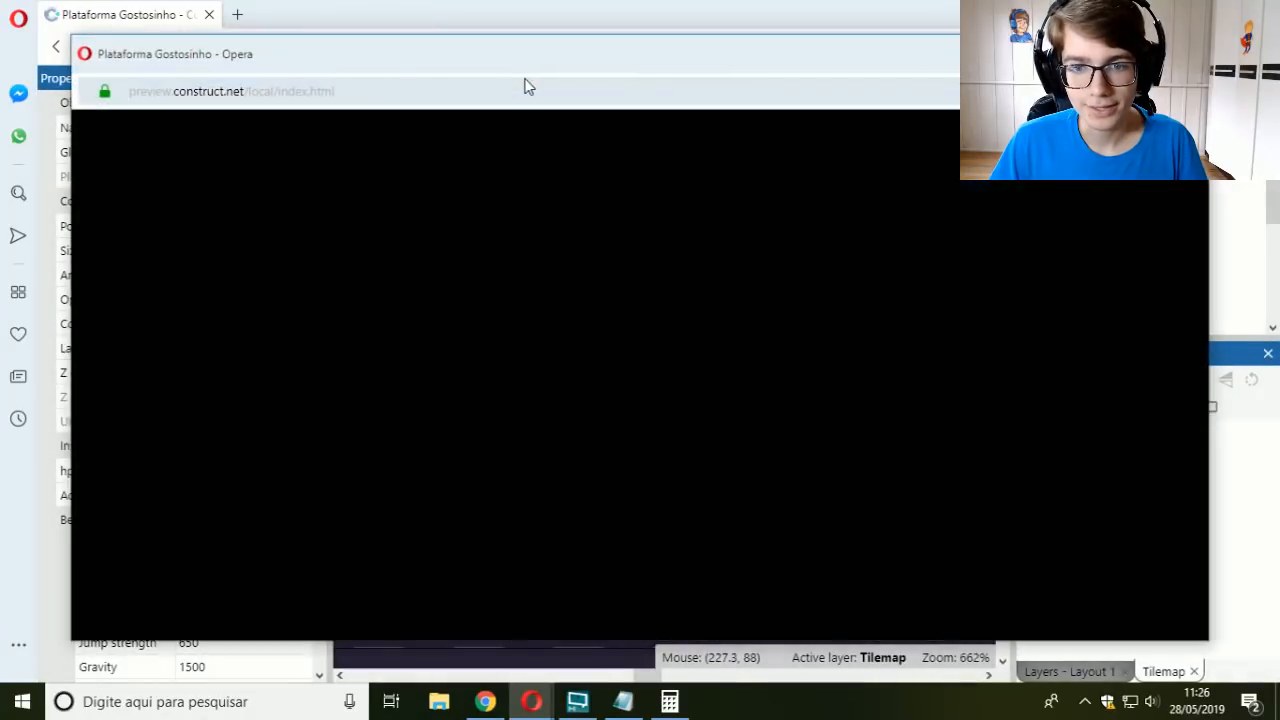
key("Right")
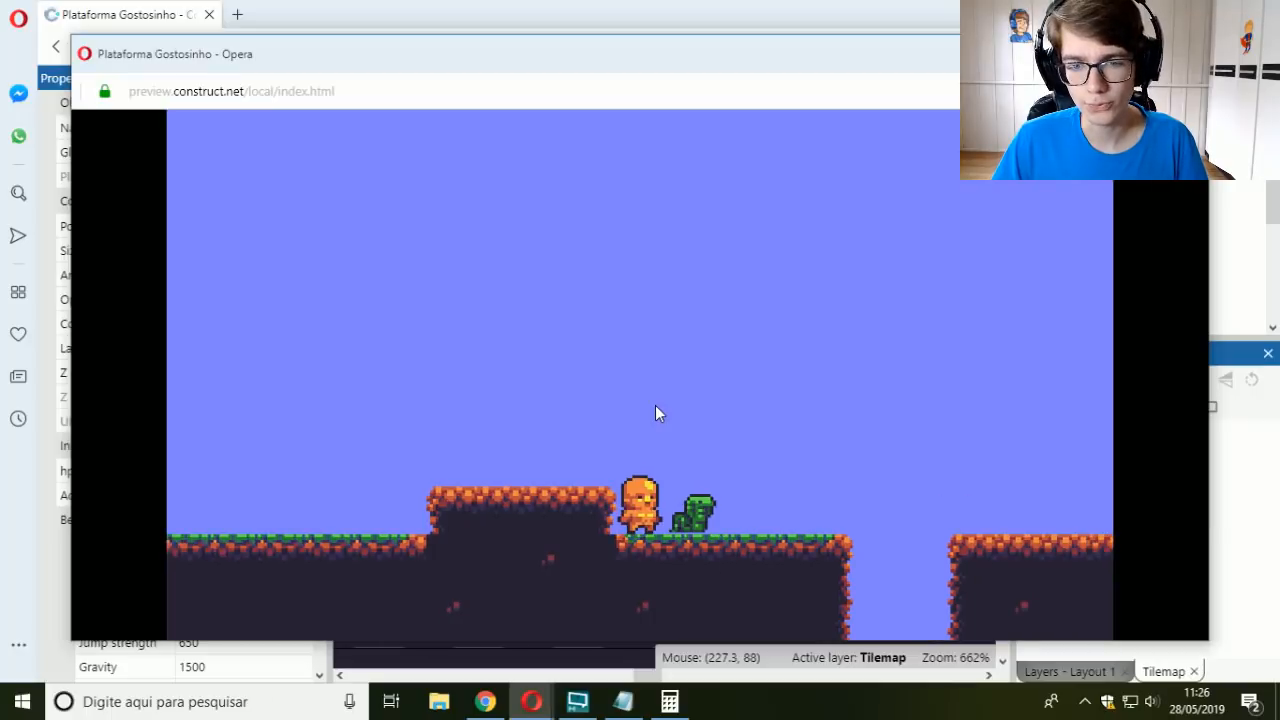
key("Right")
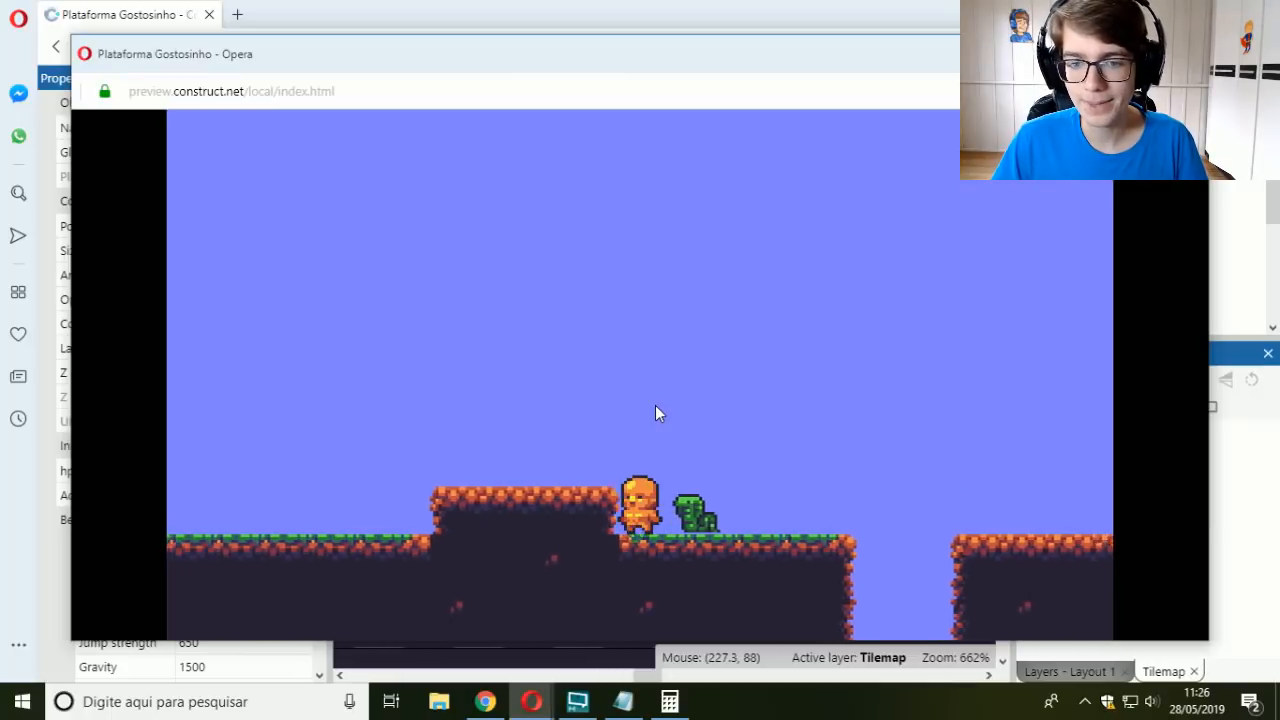
key("Left")
key("Right")
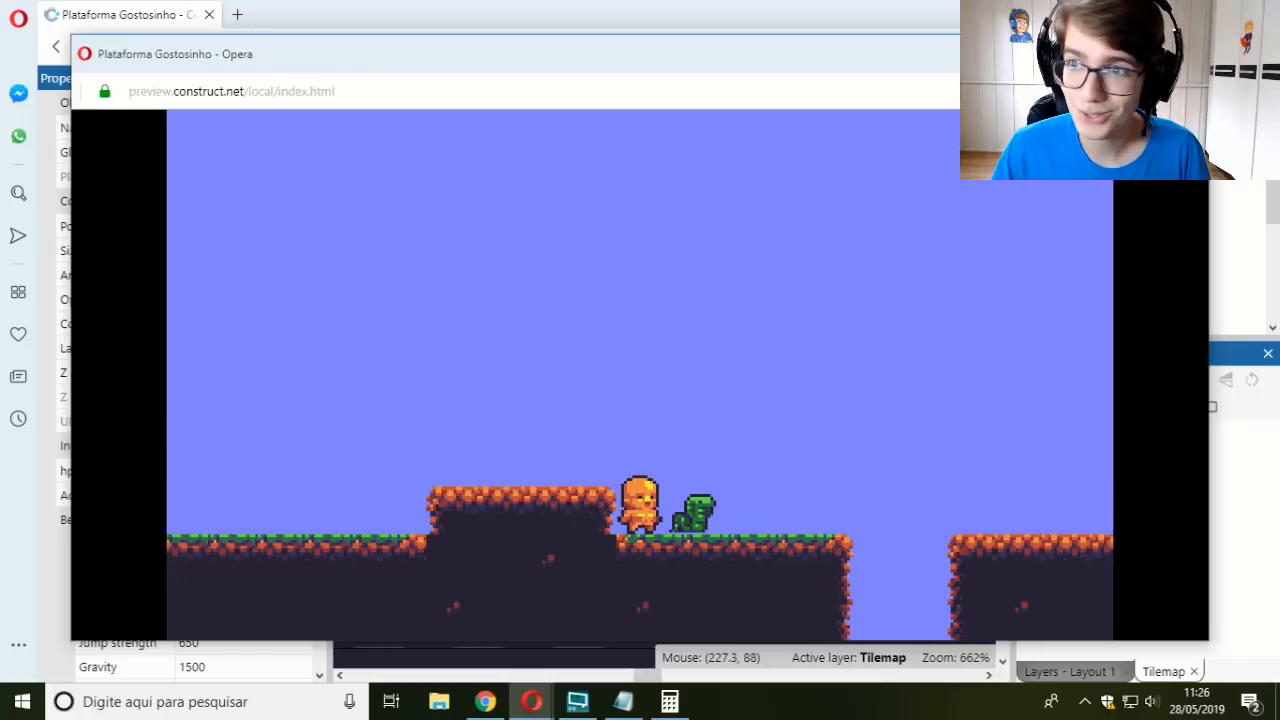
left_click(1186, 54)
Step: Check Event sheet 1 and move Jogador_Caixa to the ground beneath Jogador_Animacoes, at about 69.7, 141.3
left_click(684, 85)
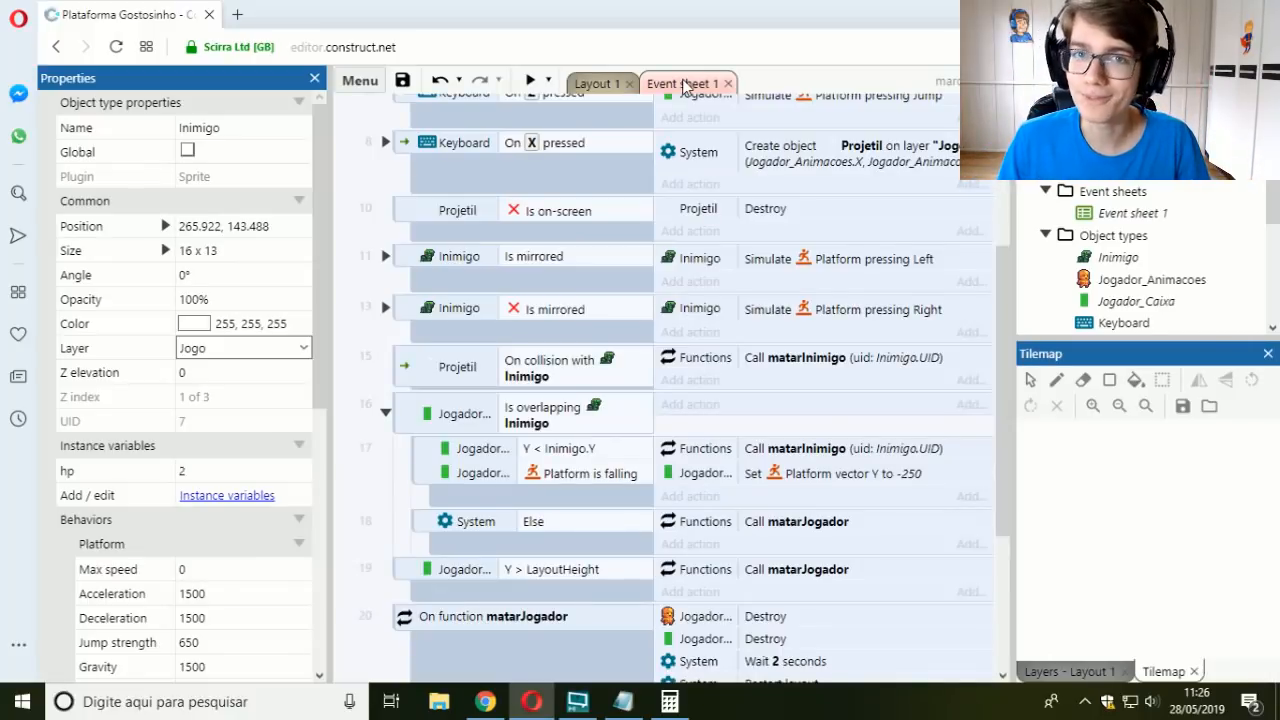
left_click(600, 84)
left_click(632, 391)
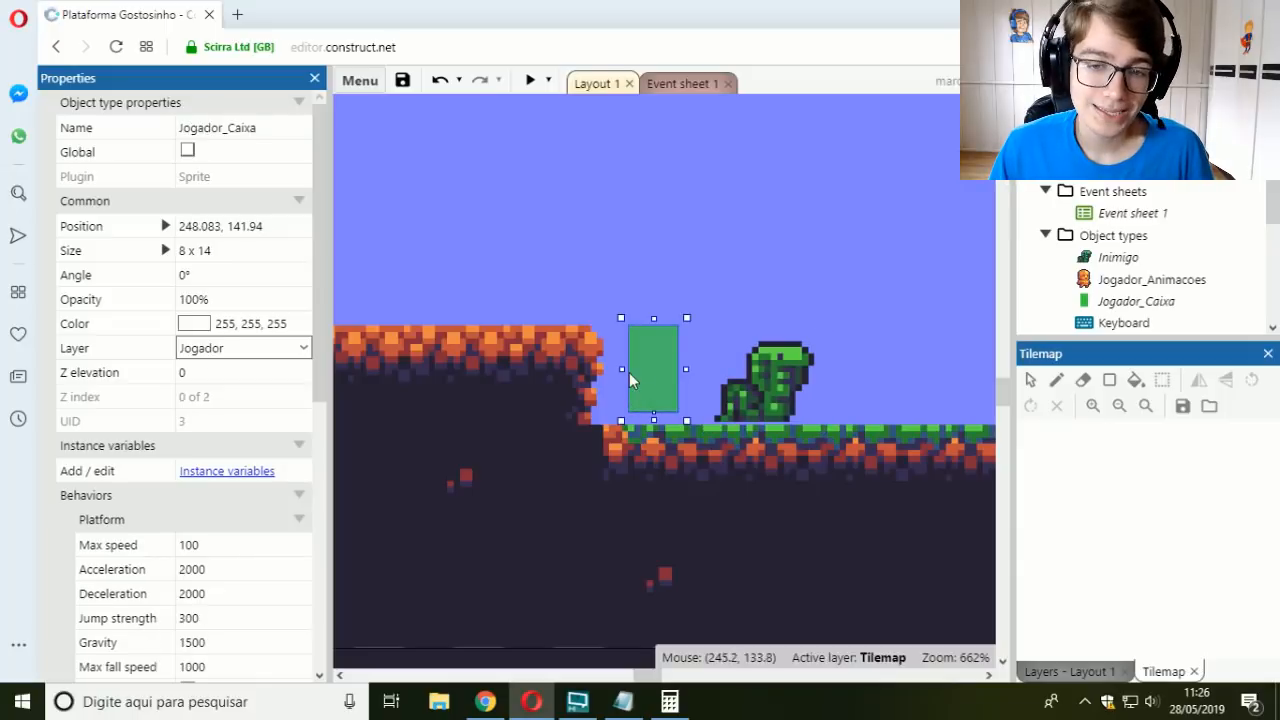
left_click_drag(641, 376, 587, 292)
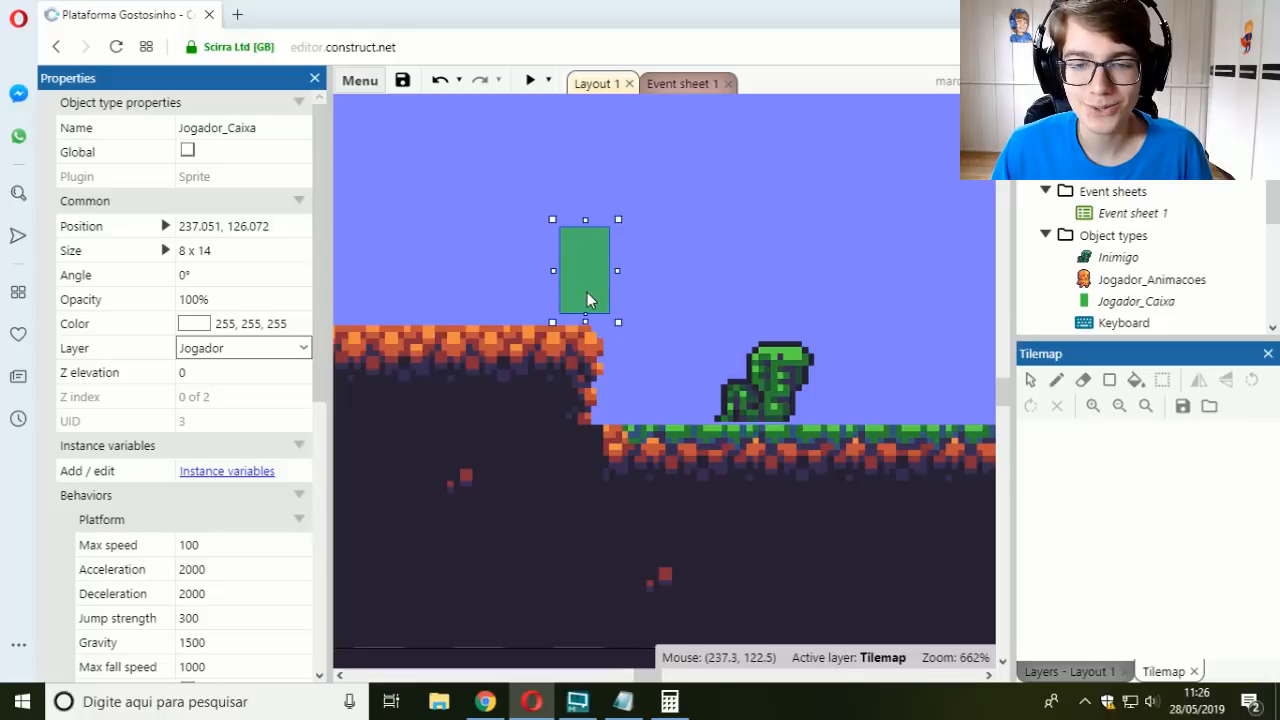
scroll(649, 348, "down", 3)
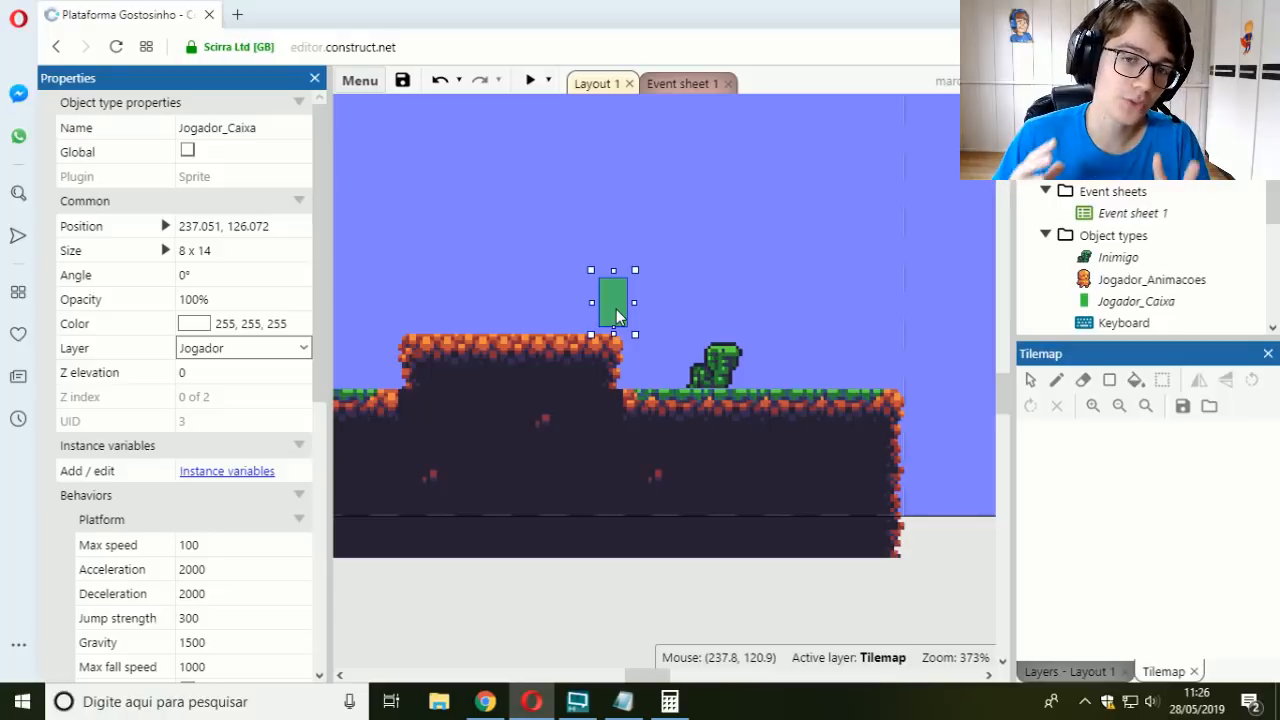
left_click(705, 366)
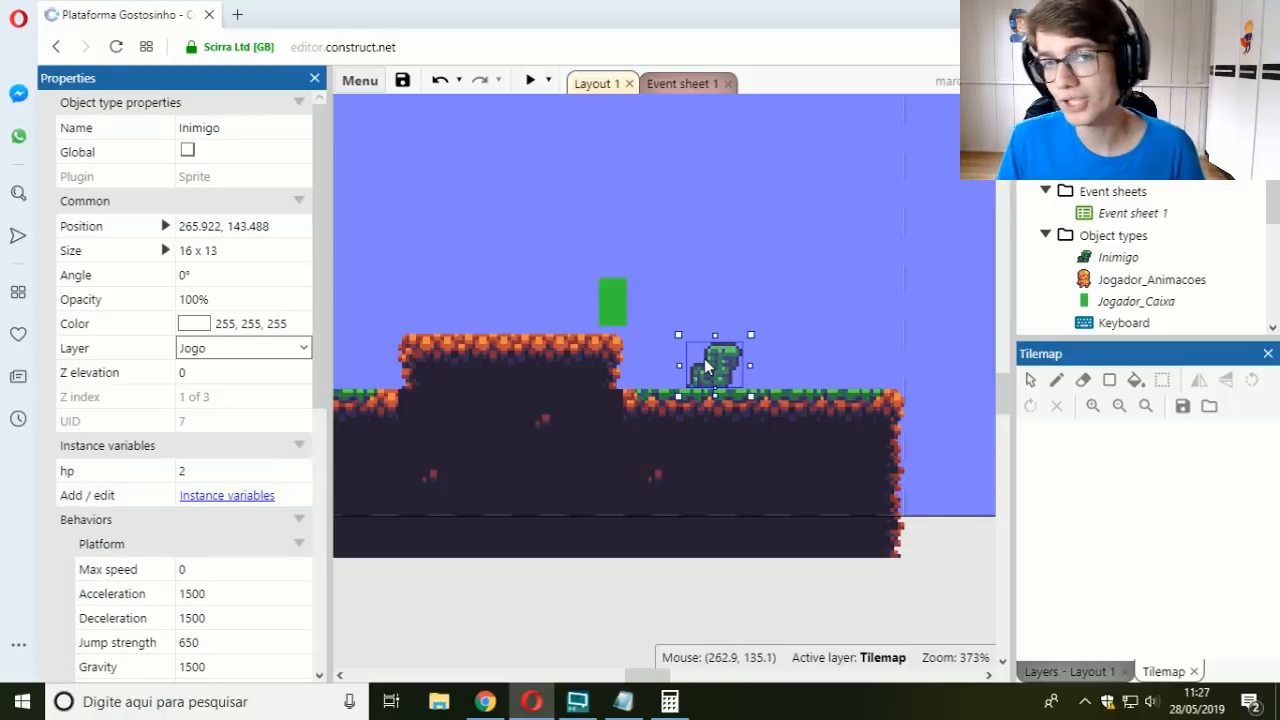
left_click_drag(612, 315, 519, 367)
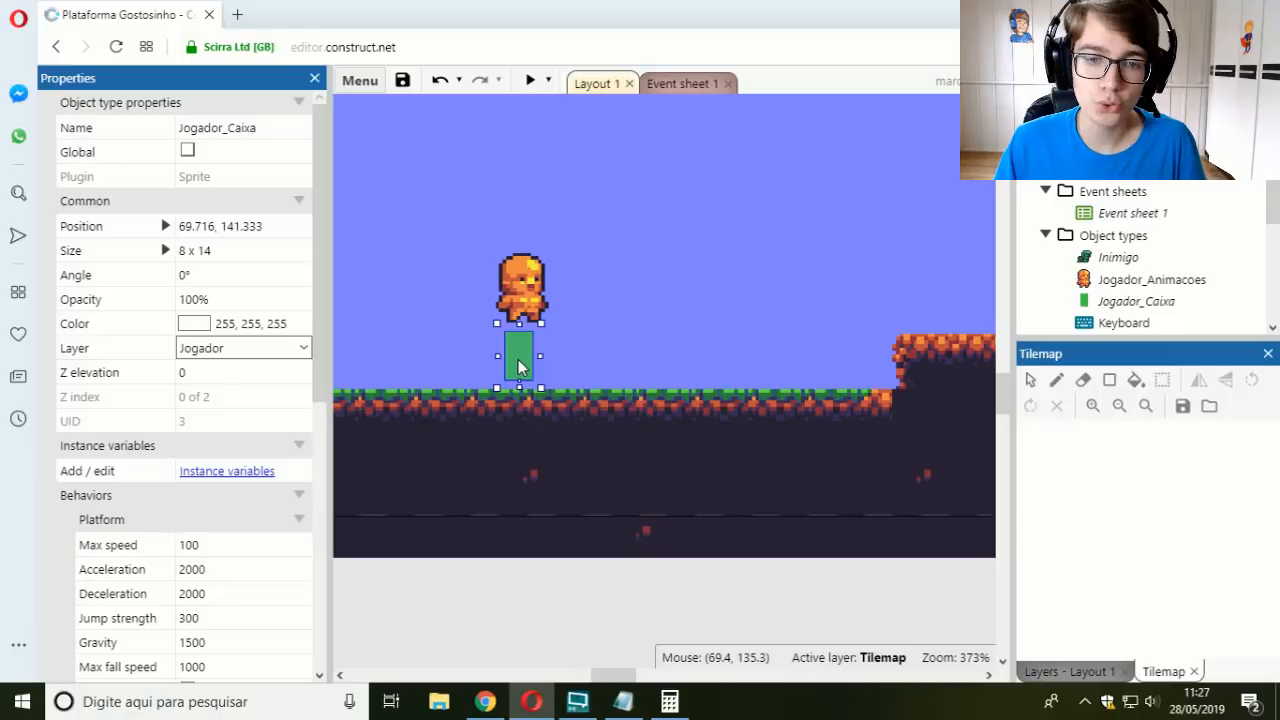
left_click(533, 287)
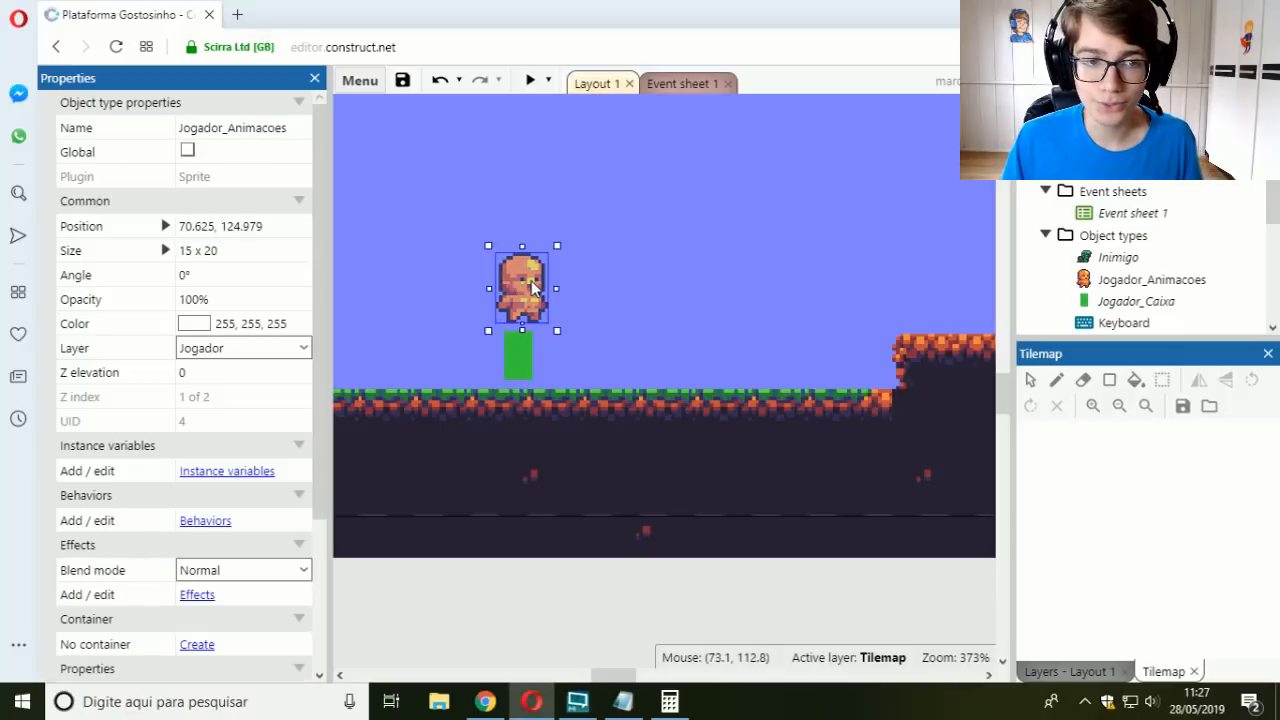
left_click(516, 376)
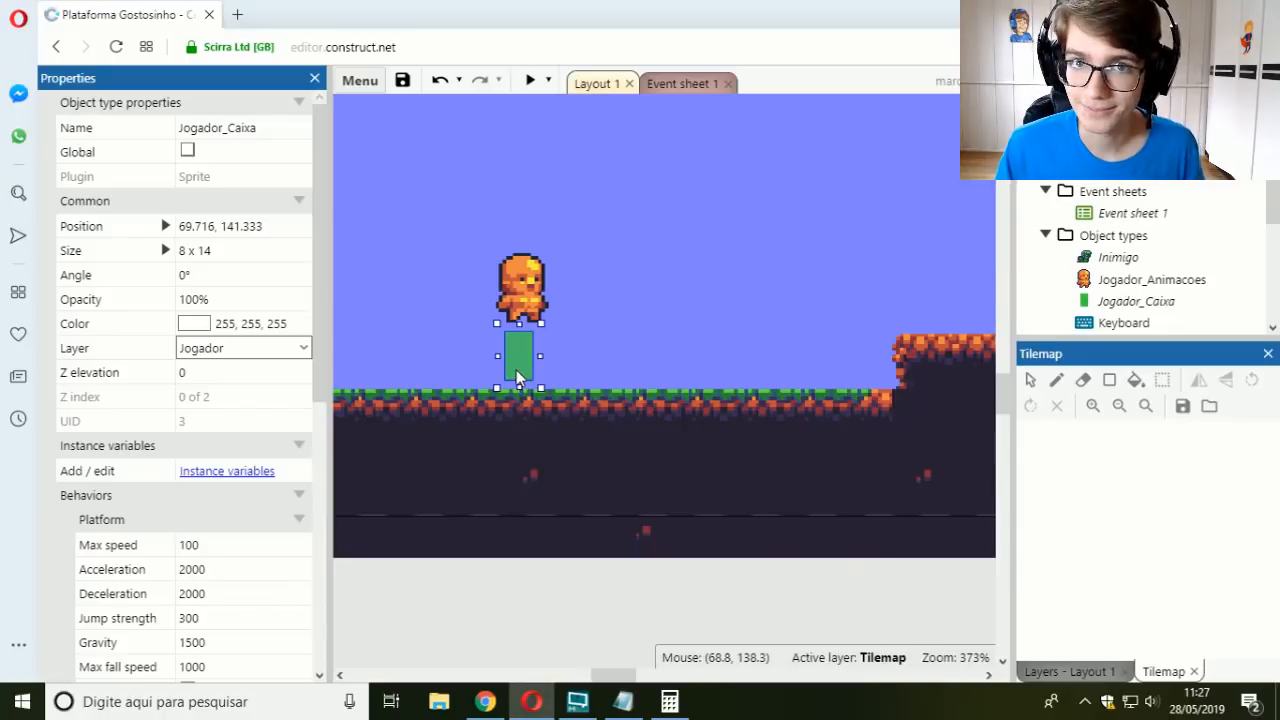
Step: Set the Inimigo's Platform max speed to 50 in Layout 1
left_click(680, 83)
left_click(591, 84)
middle_click_drag(747, 318, 391, 191)
left_click(834, 252)
left_click(210, 565)
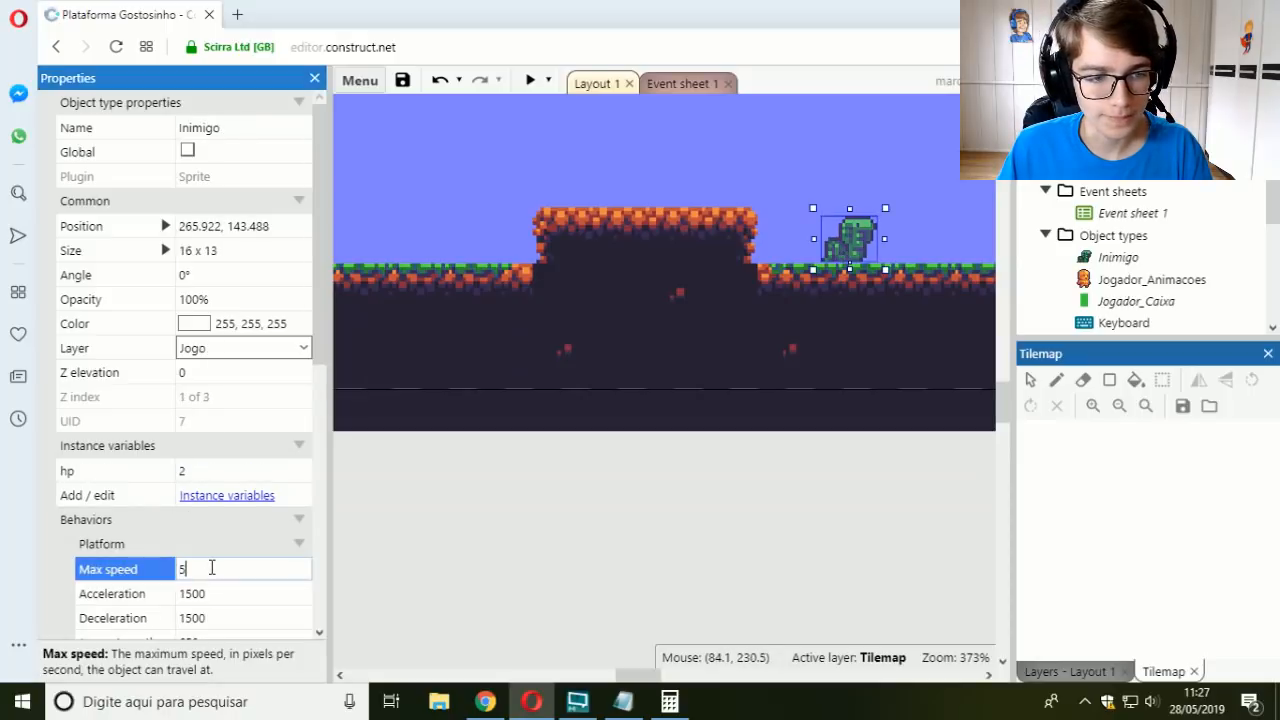
type("50")
key("Tab")
Step: Preview the layout, try full screen, walk the player over the raised block toward the gap, and close the preview
middle_click_drag(641, 299, 893, 320)
middle_click_drag(526, 217, 653, 217)
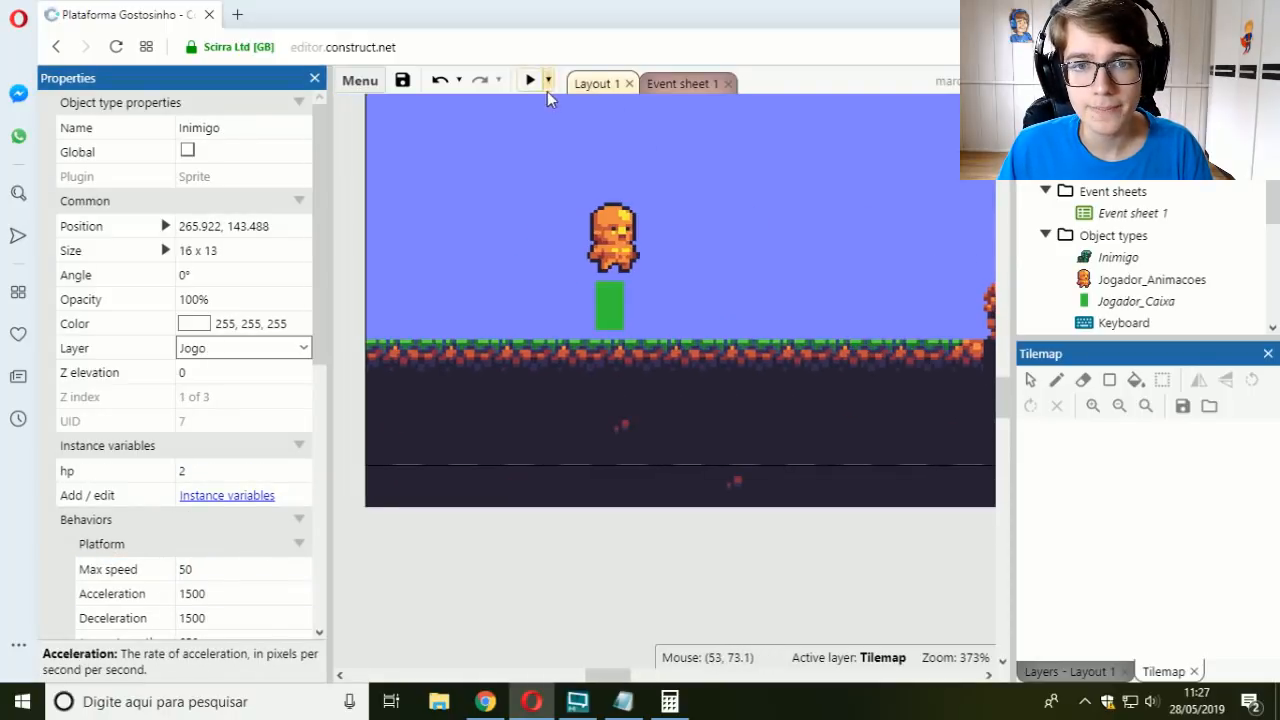
left_click(530, 82)
key("F11")
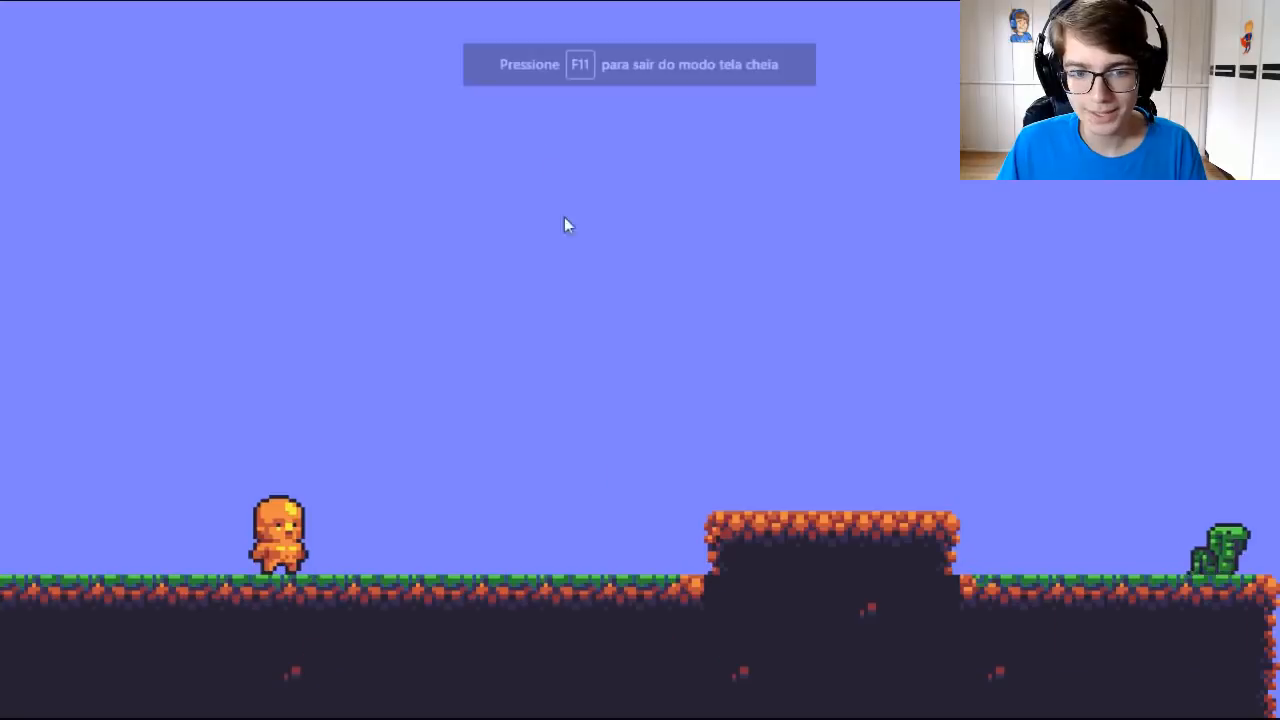
key("F11")
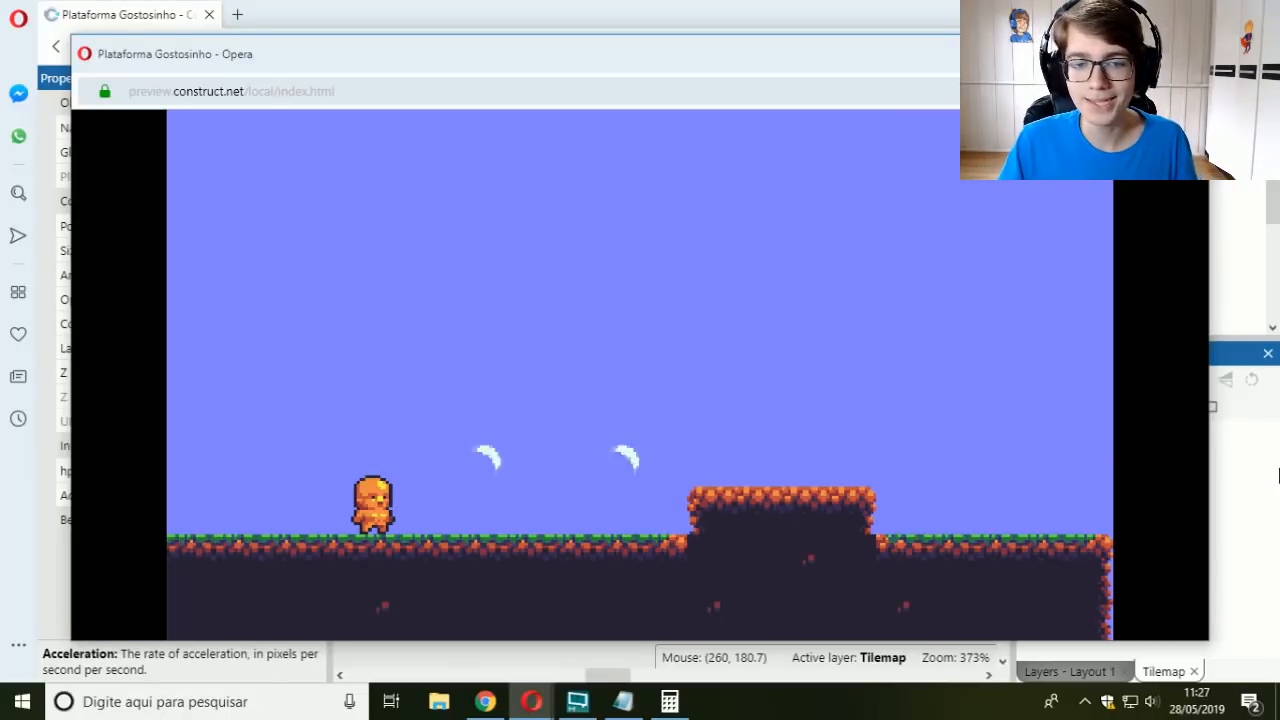
key("Right")
key("Up")
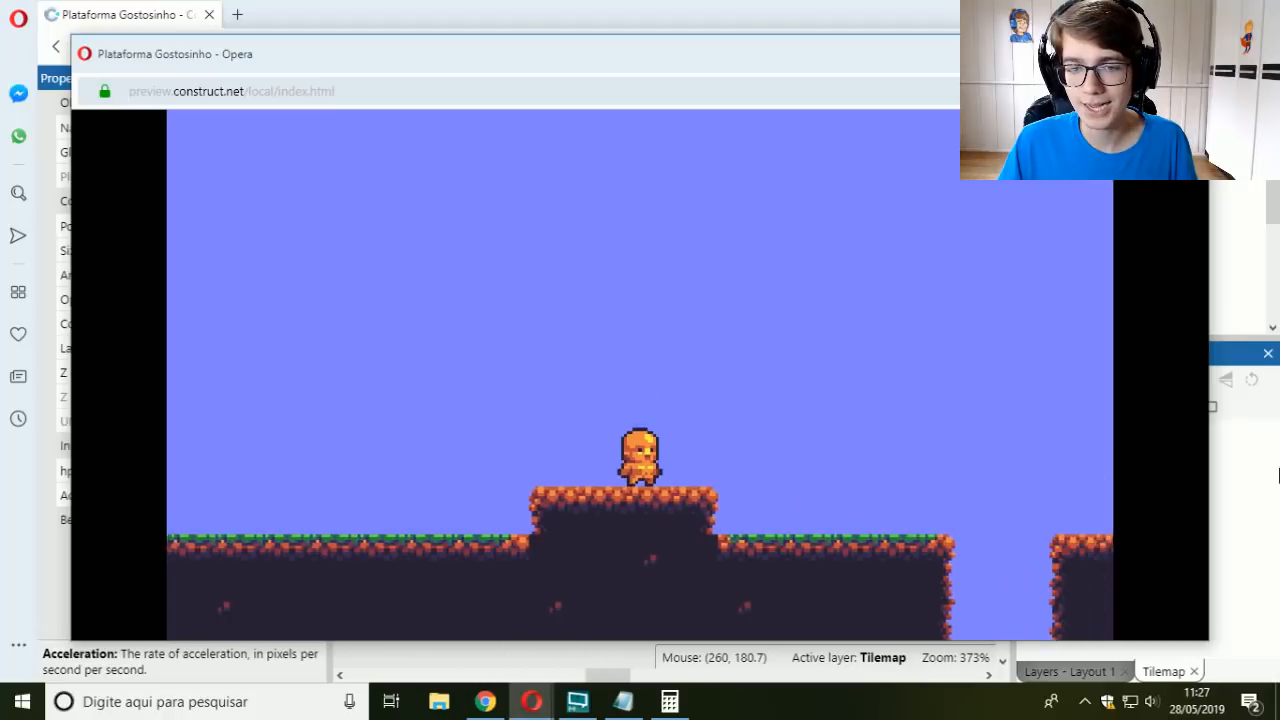
key("Right")
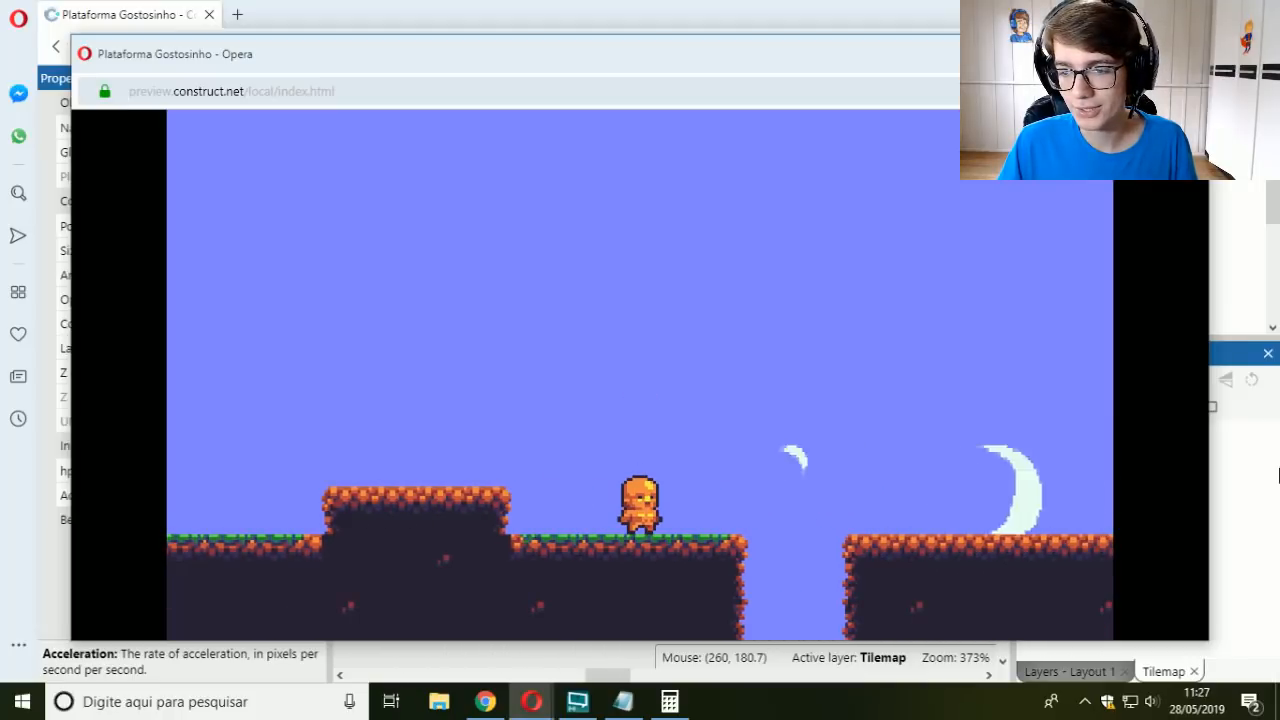
key("Right")
left_click(1187, 54)
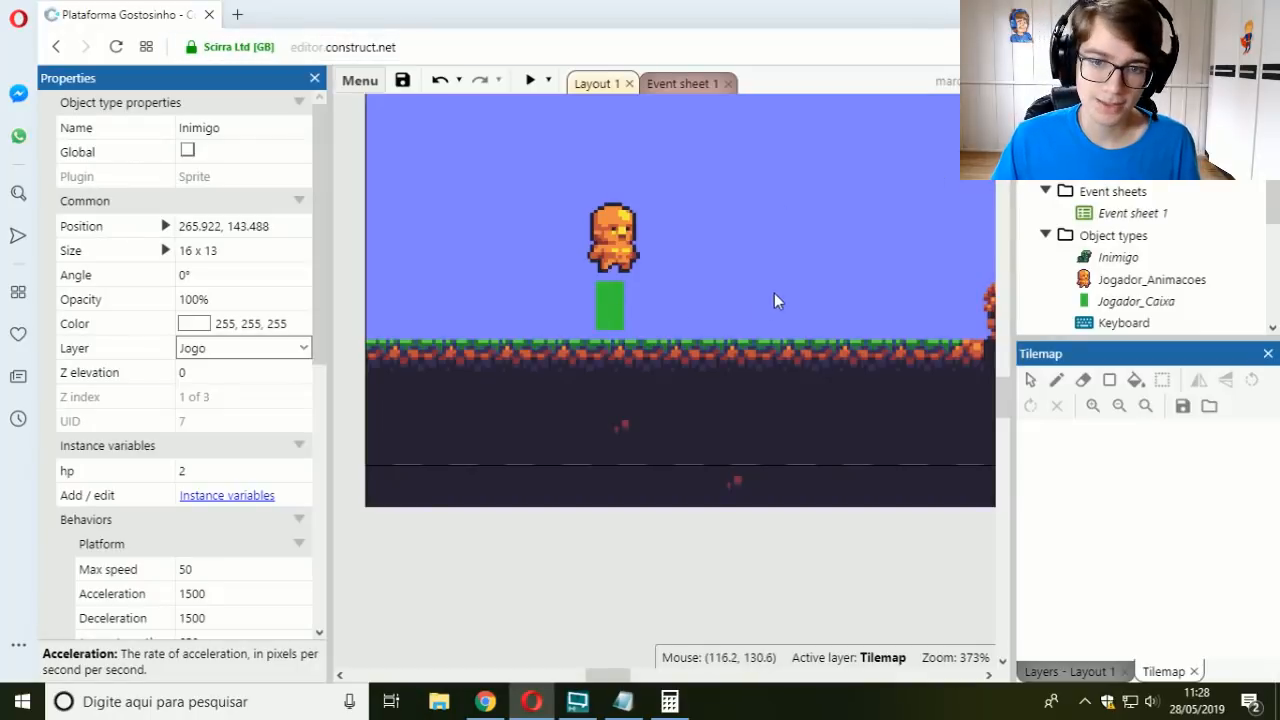
Step: Preview the layout again, jump repeatedly while firing projectiles toward the distant Inimigo, and close the preview
middle_click_drag(764, 304, 623, 367)
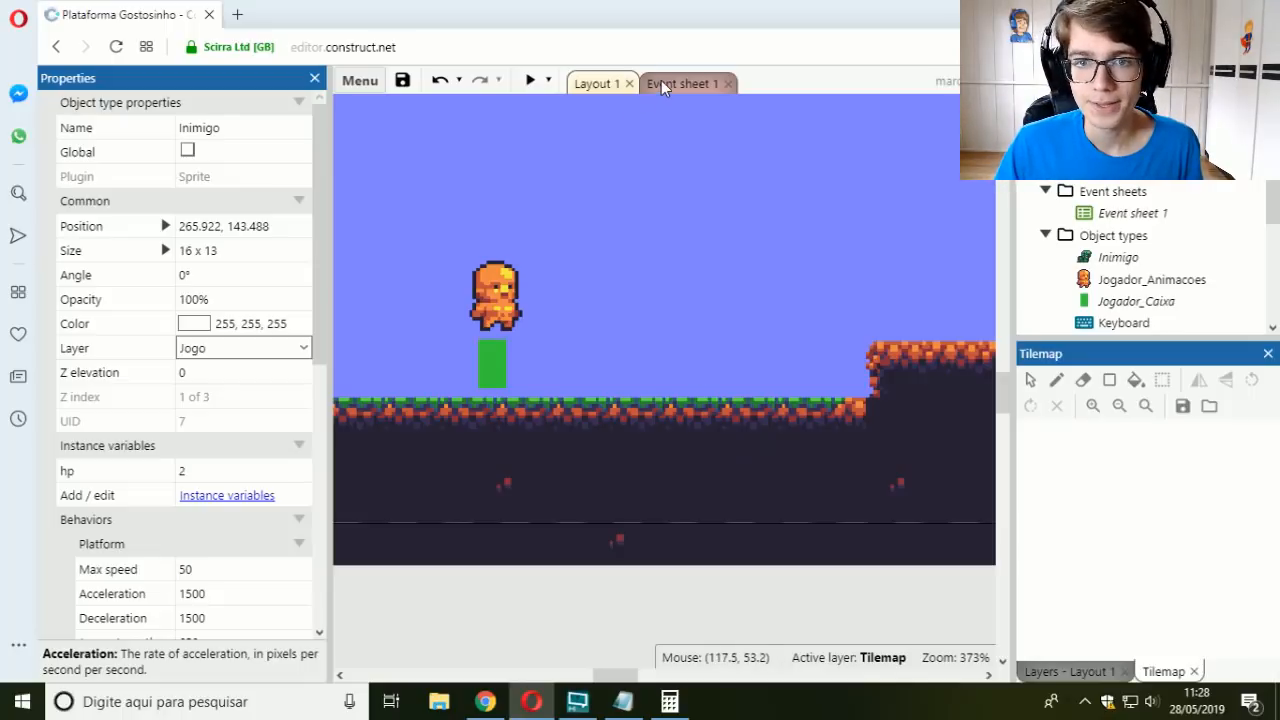
left_click(530, 80)
left_click(719, 309)
key("Up")
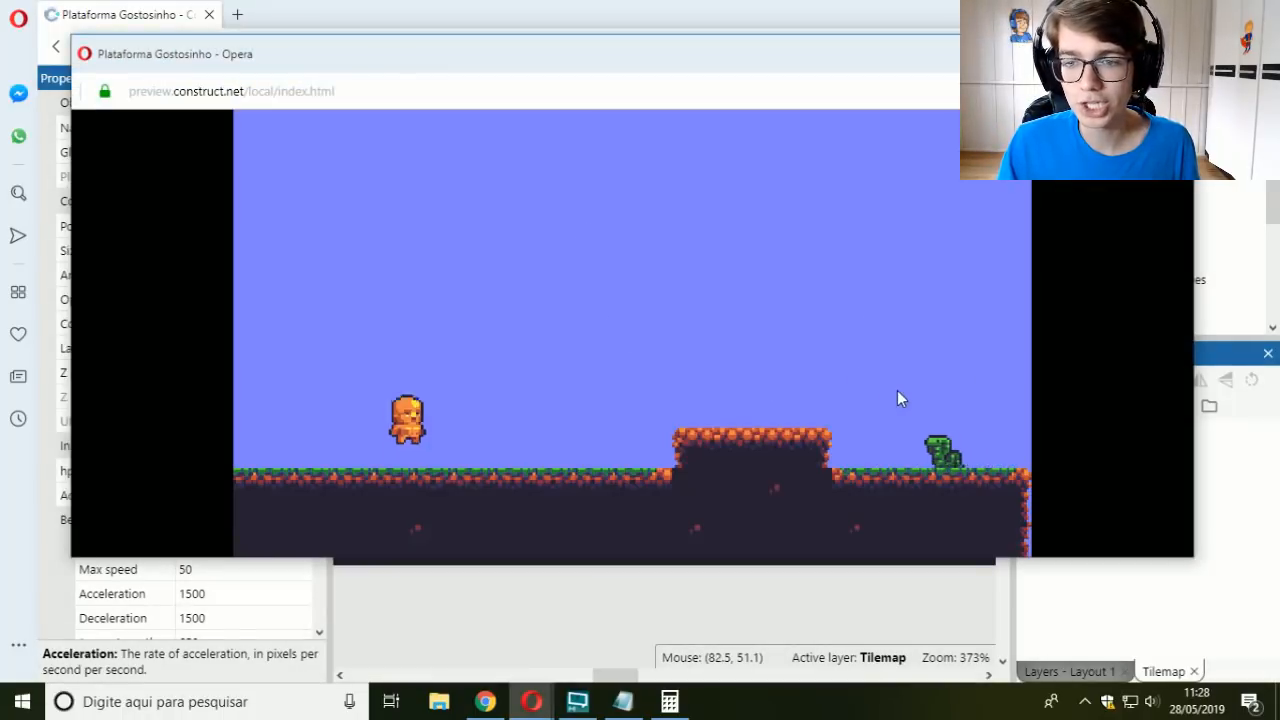
left_click(897, 390)
key("Up")
left_click(897, 390)
key("Up")
left_click(919, 407)
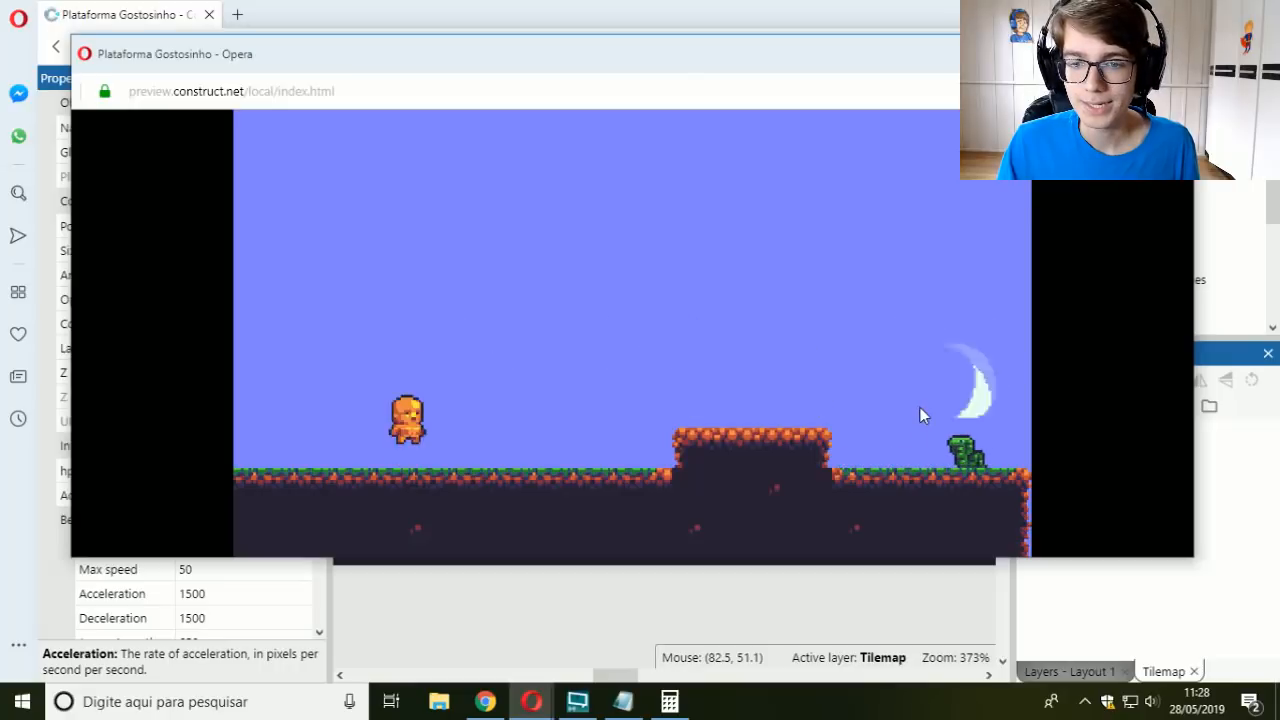
left_click(919, 407)
key("Up")
left_click(919, 407)
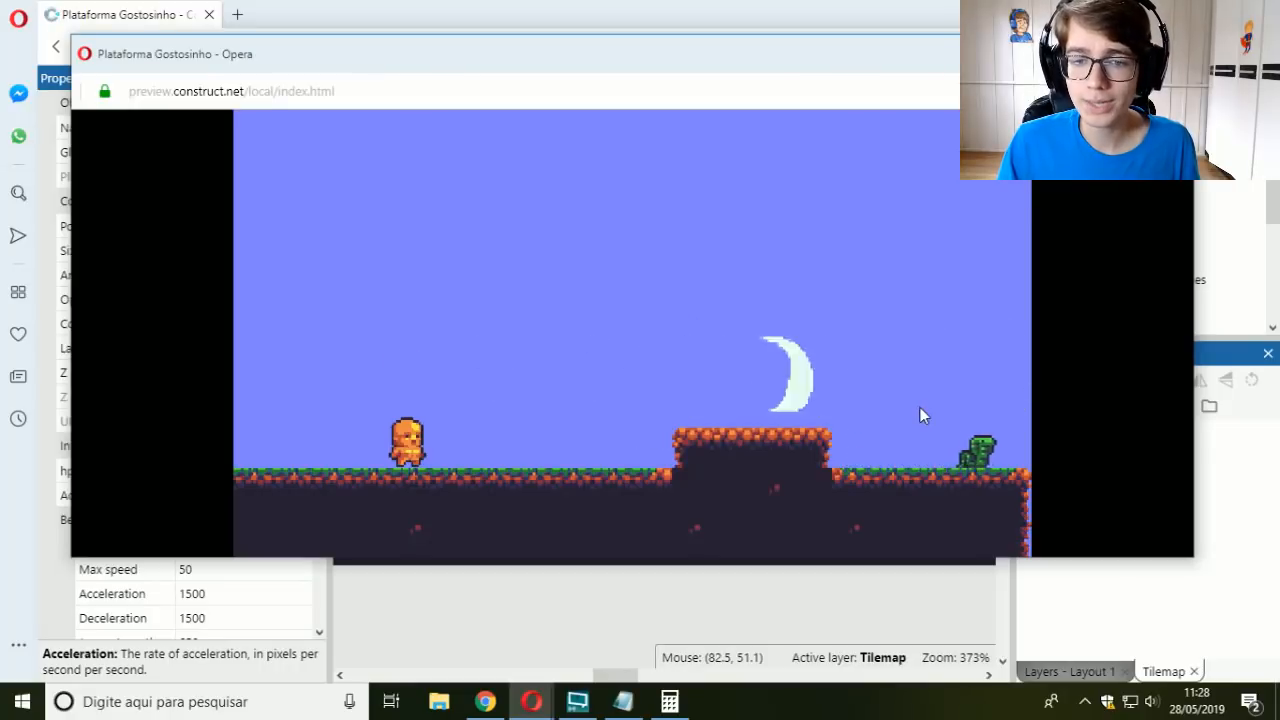
key("Up")
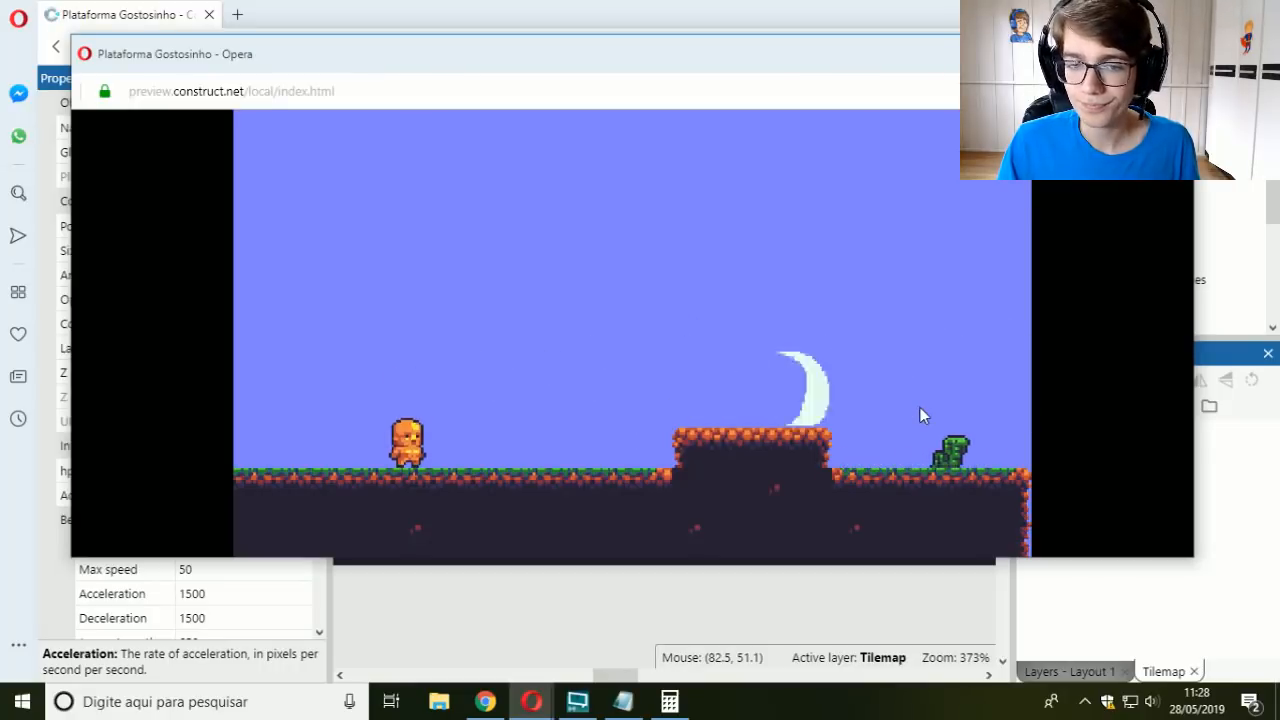
key("Up")
left_click(920, 408)
key("Up")
left_click(920, 408)
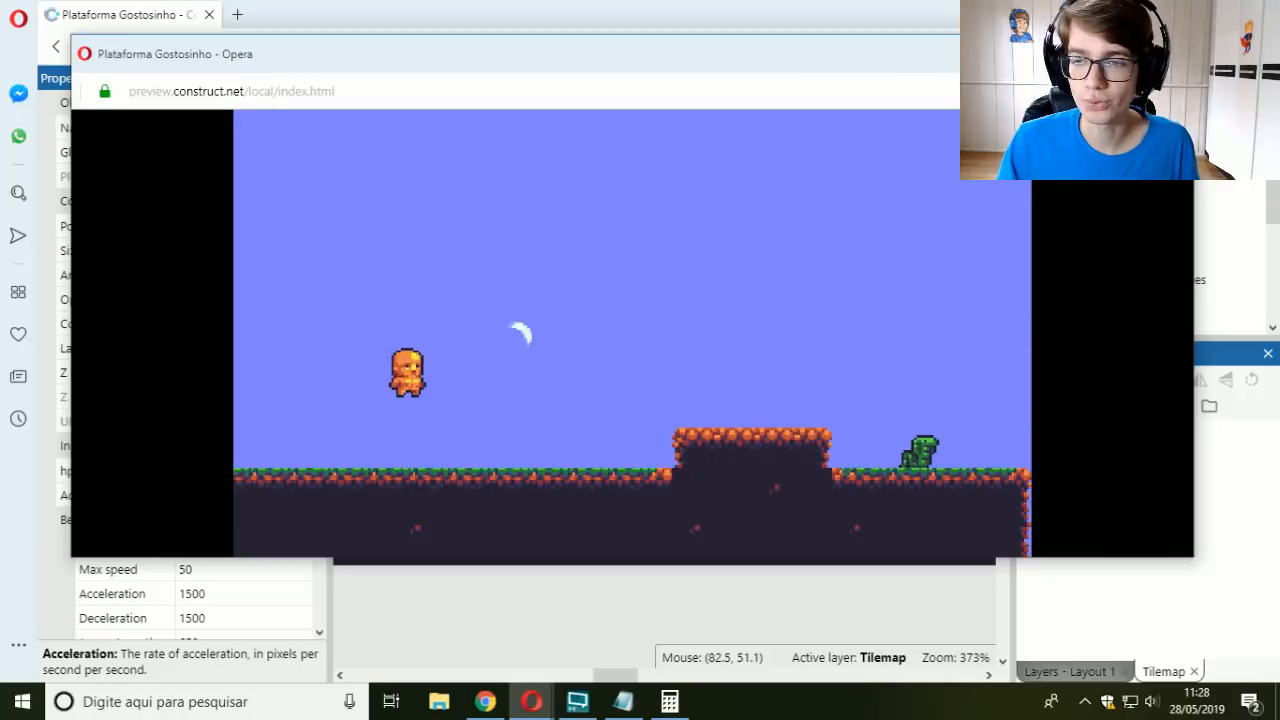
left_click(1174, 52)
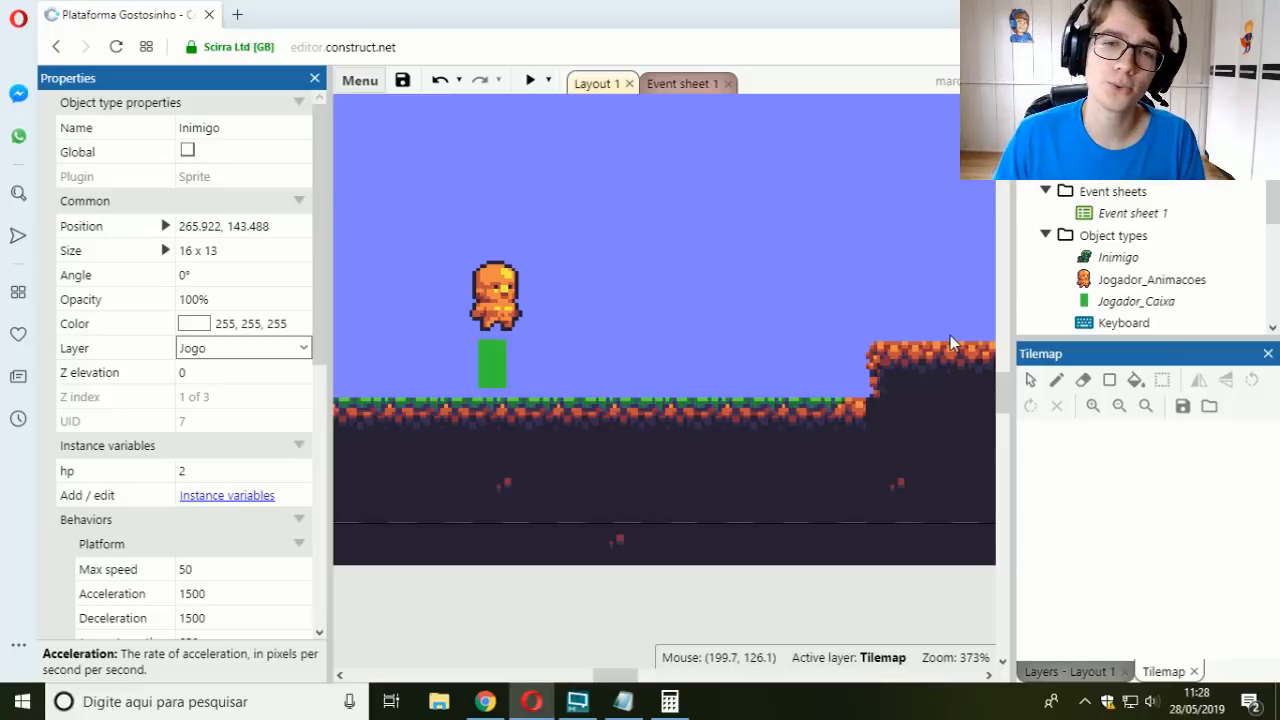
Step: Collapse the matarInimigo function and the Jogador_Caixa overlapping Inimigo event in Event sheet 1
left_click(683, 84)
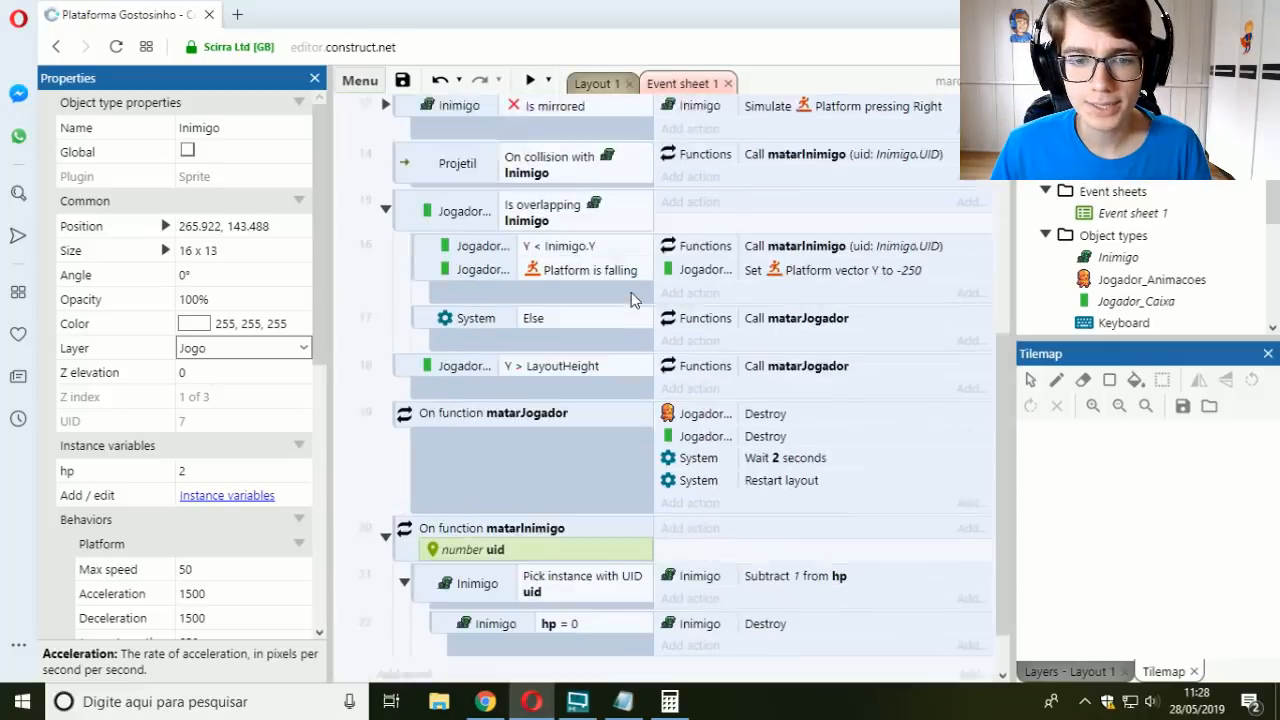
left_click(386, 474)
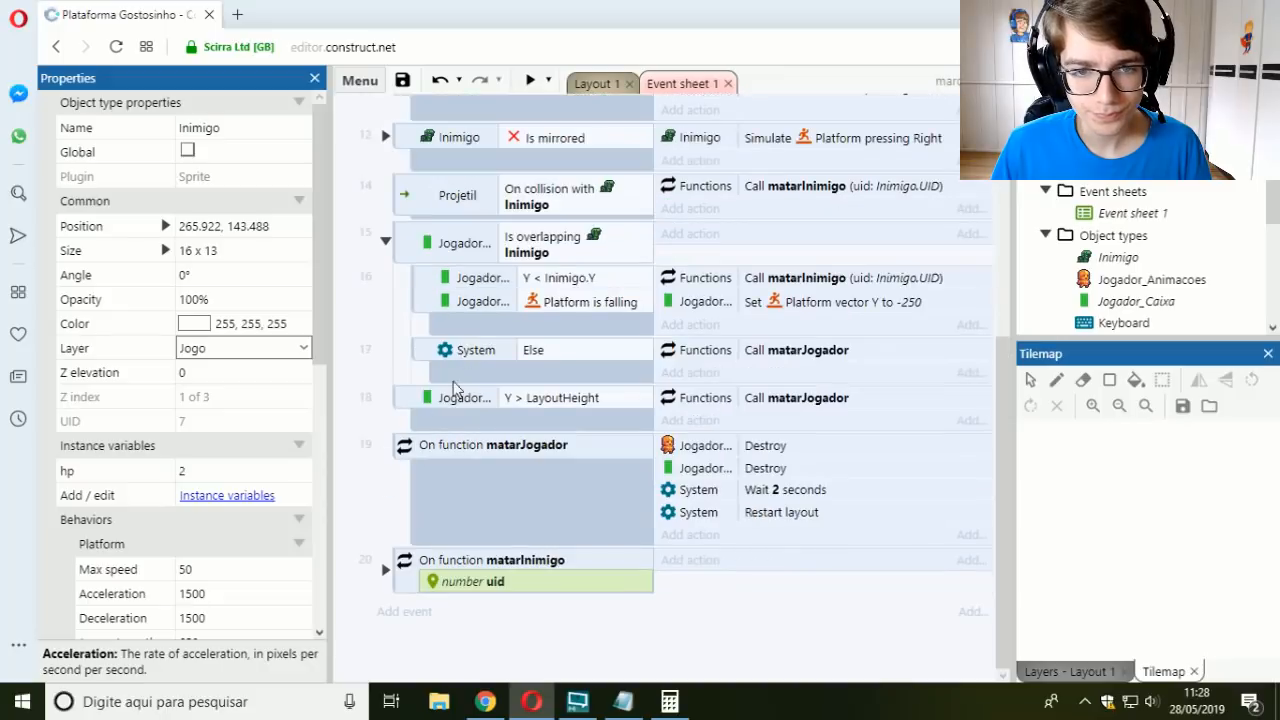
left_click(386, 242)
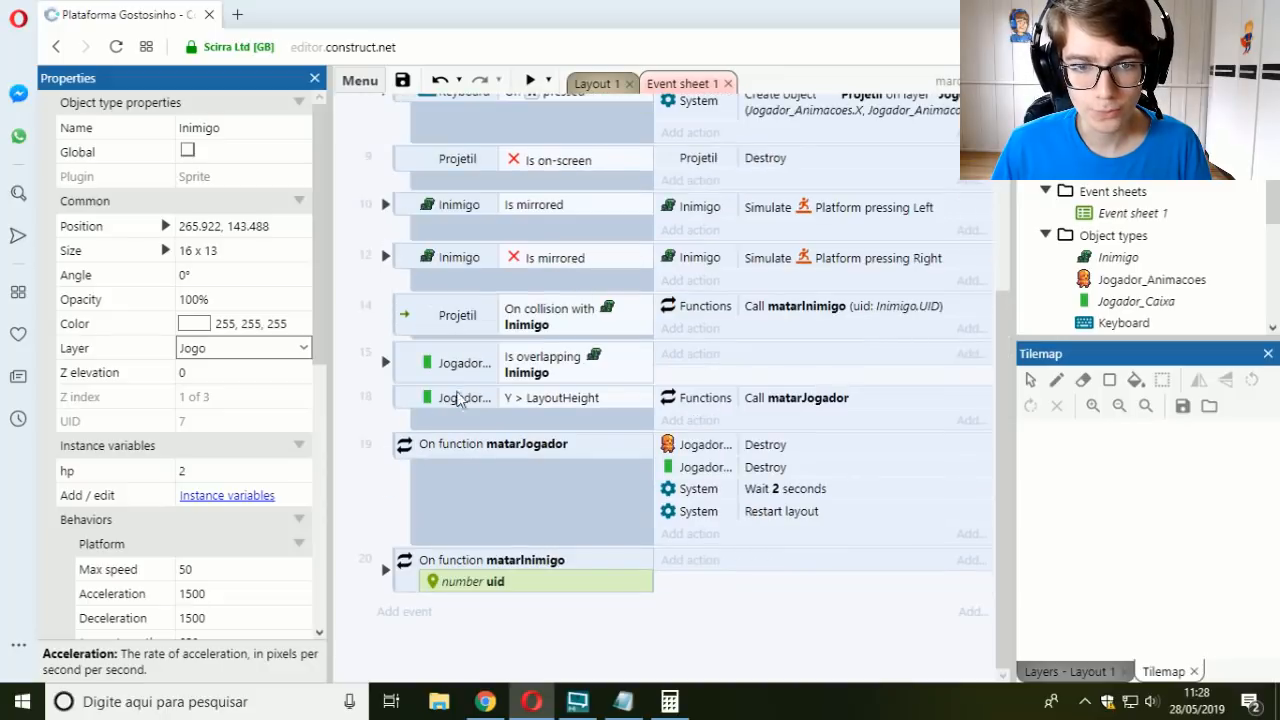
Step: Add an event at the end of the sheet with the Projetil condition Bullet distance travelled greater than 100
left_click(410, 612)
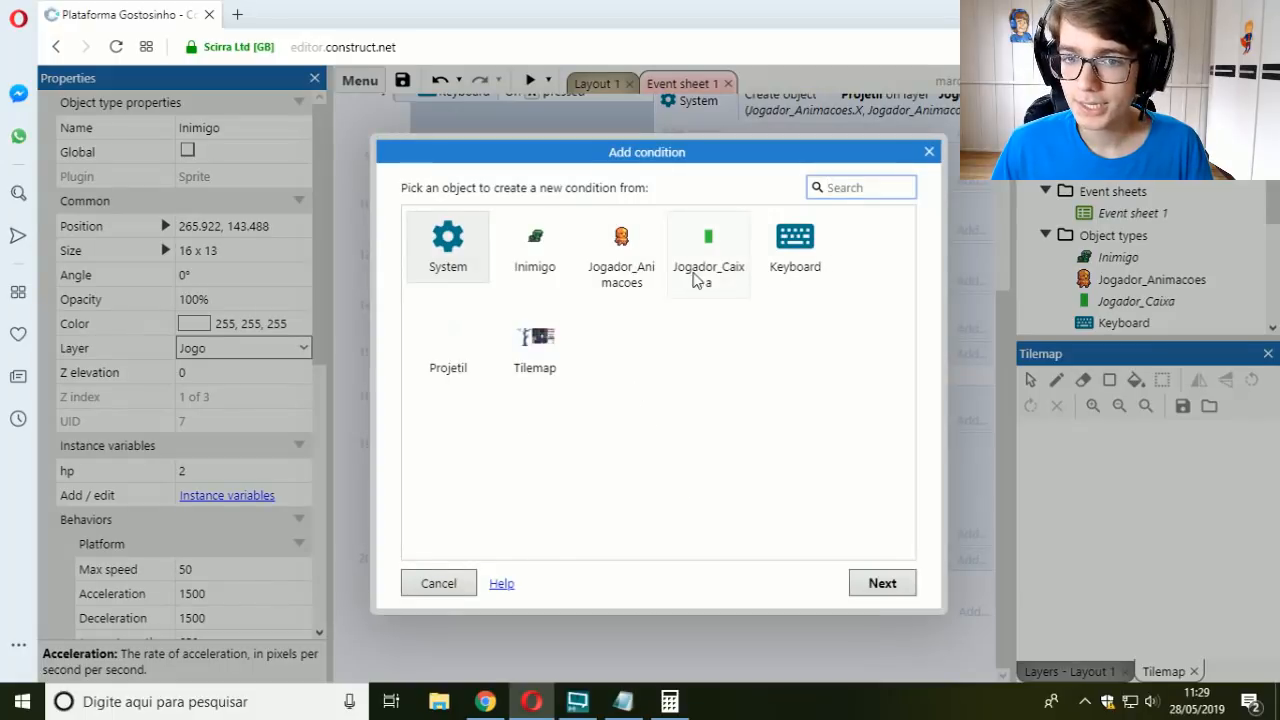
double_click(447, 350)
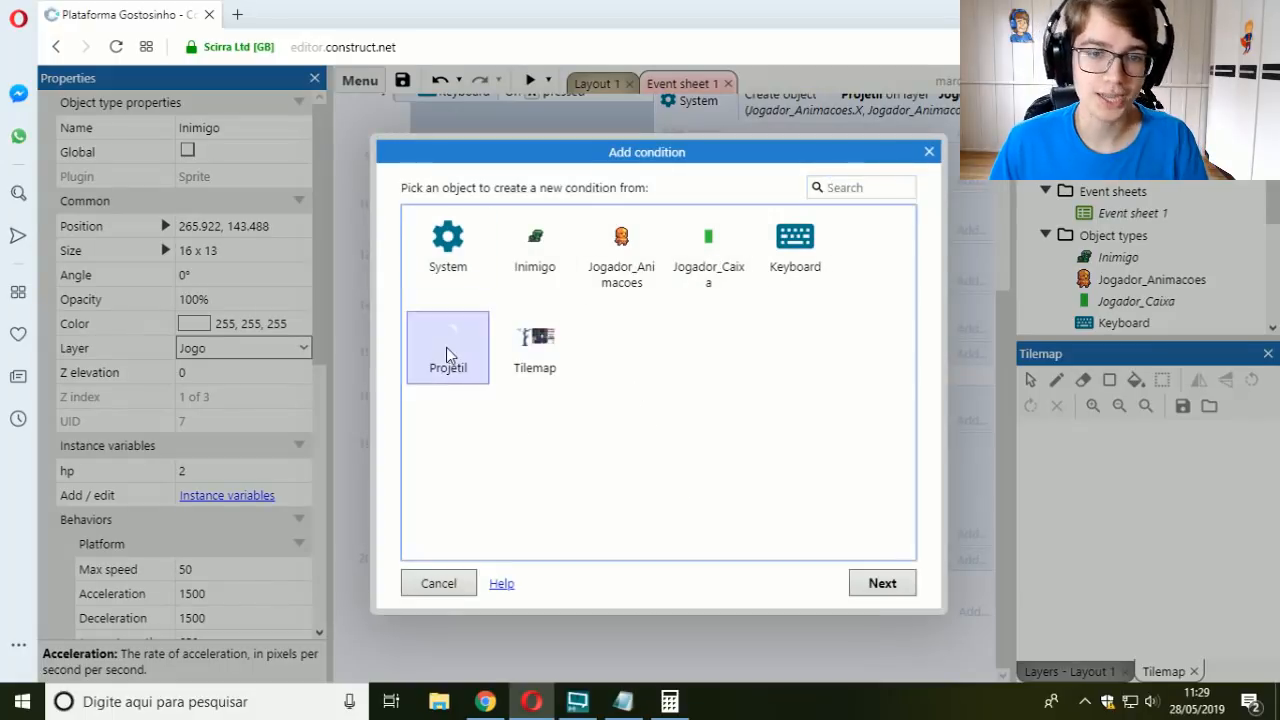
type("distance")
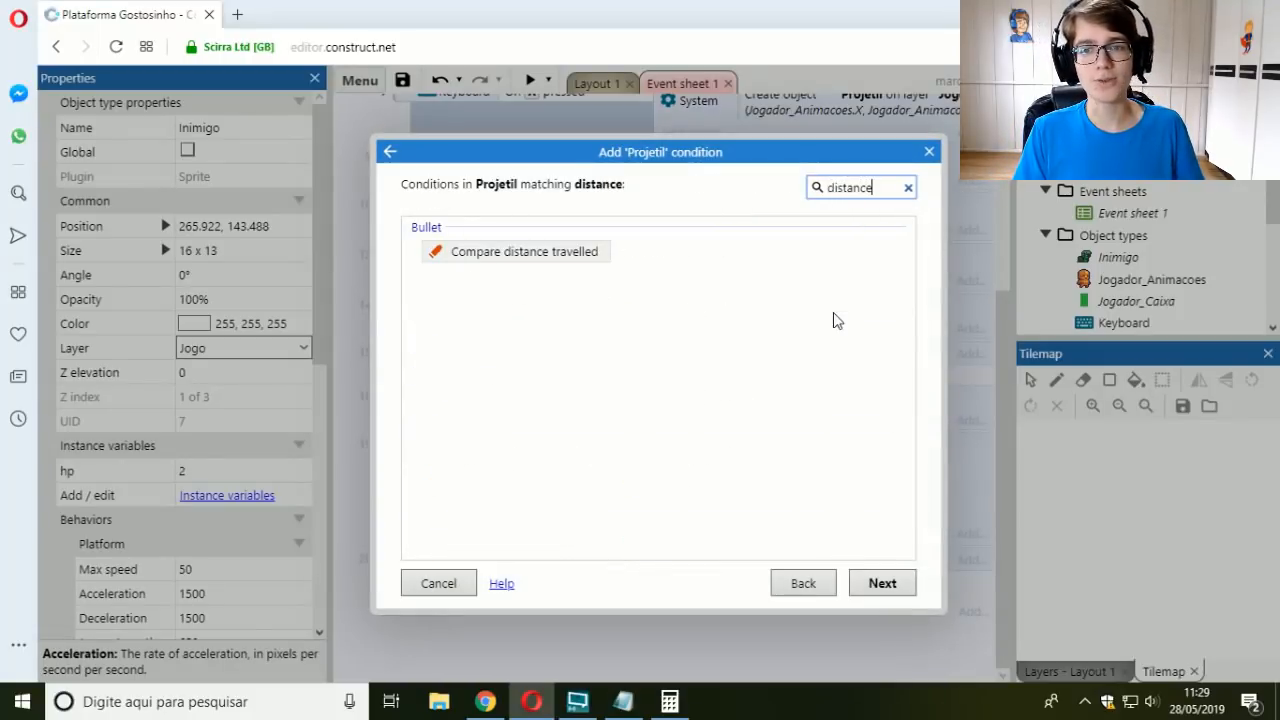
key("Return")
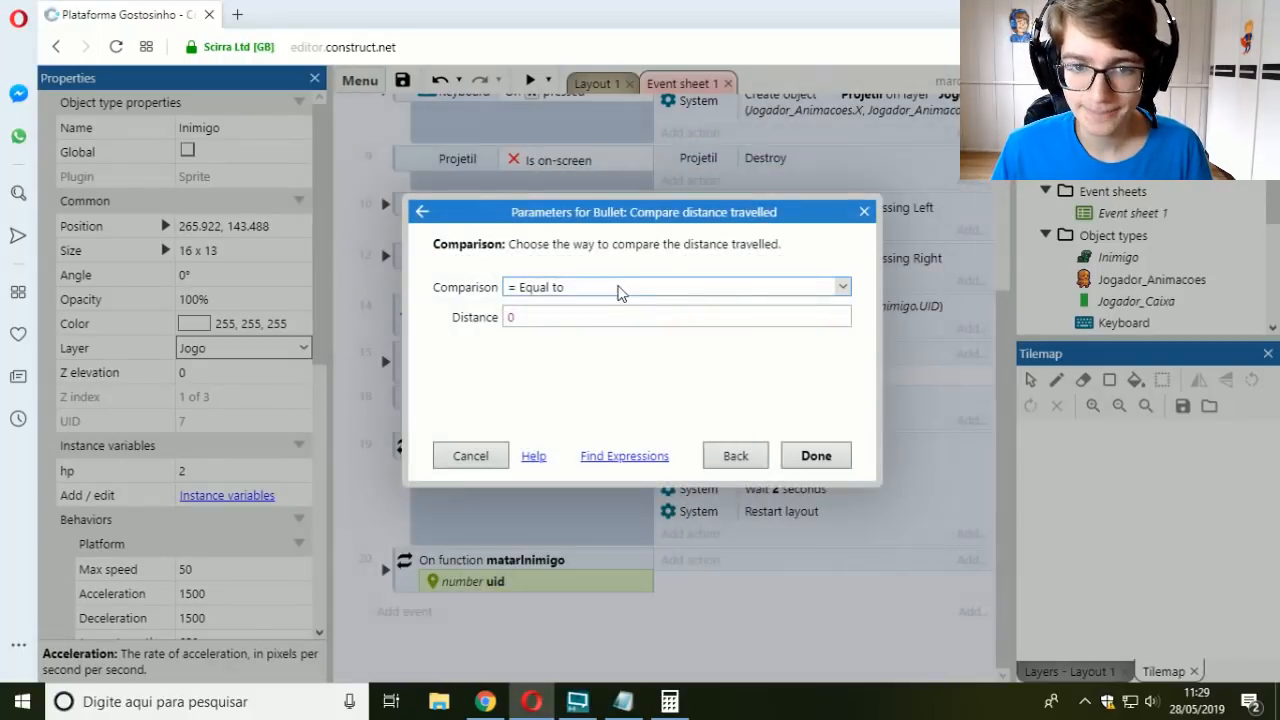
left_click(622, 289)
left_click(553, 373)
left_click(560, 317)
type("100")
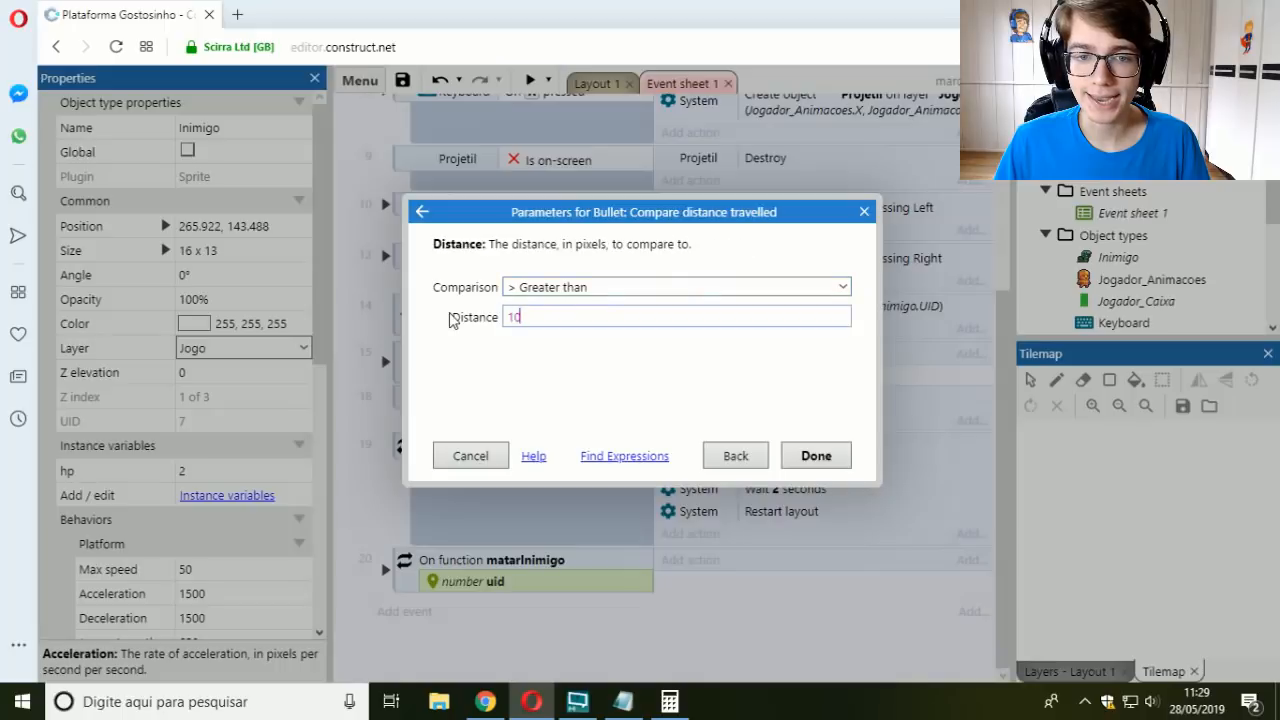
key("Return")
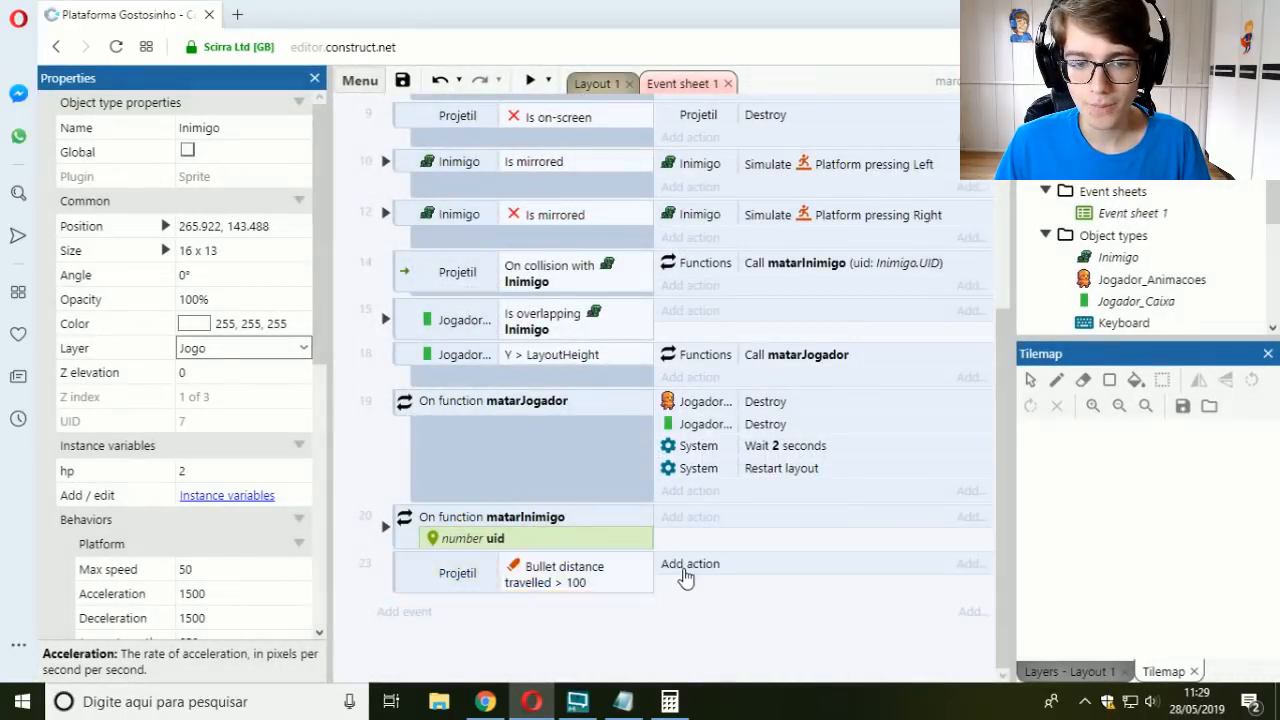
Step: Add the Projetil Destroy action to the bullet distance event
left_click(686, 575)
type("projet")
key("Return")
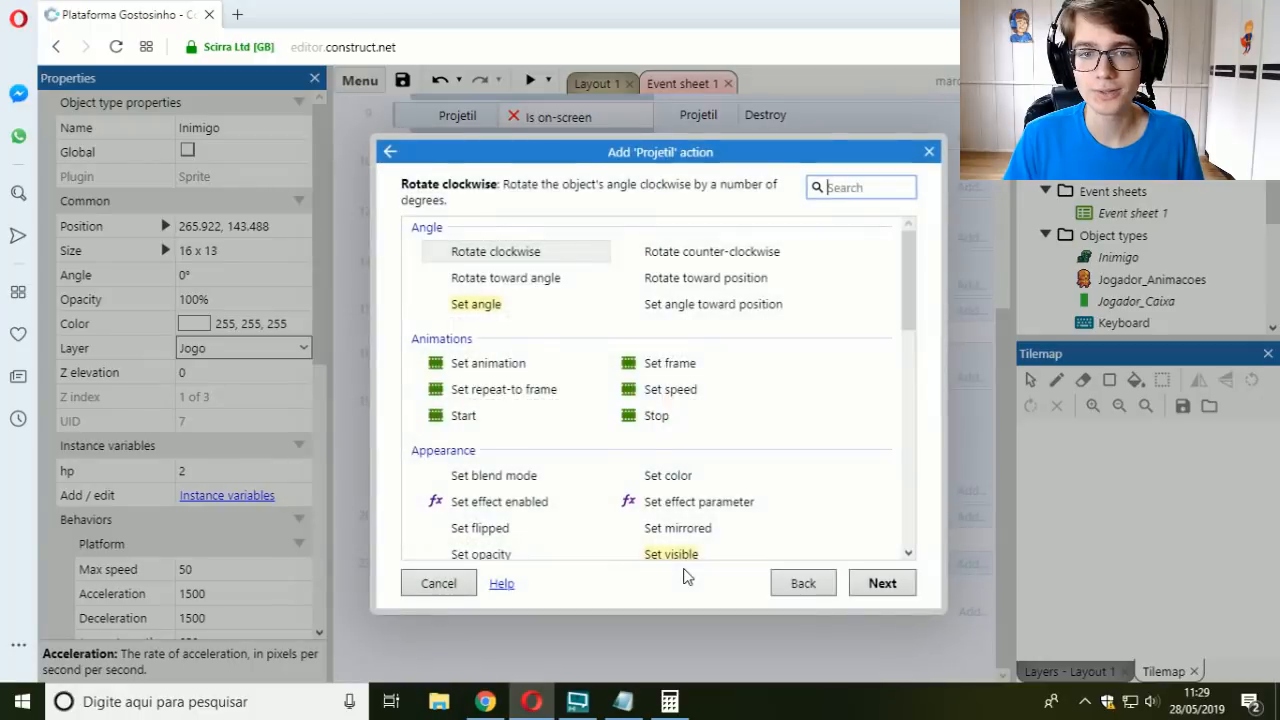
type("destroy")
key("Return")
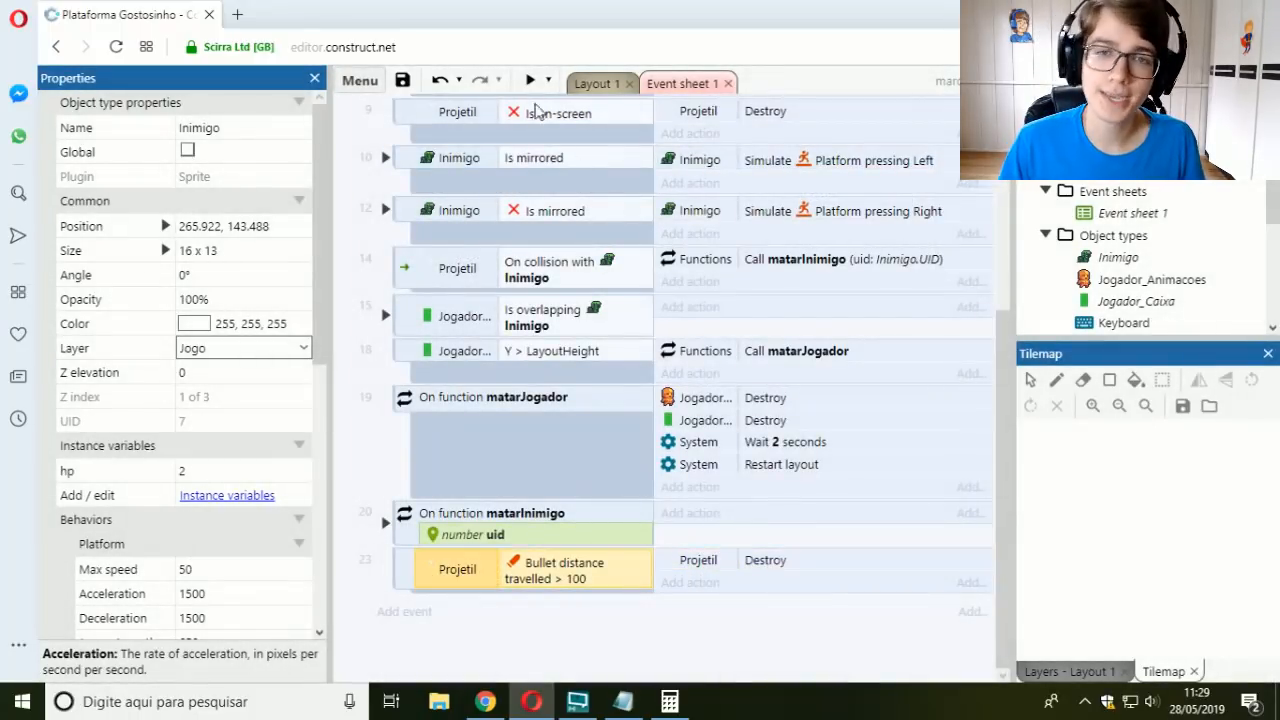
Step: Preview Layout 1 to test the projectile's range, walk the player up to the raised block, and close the preview
left_click(582, 86)
left_click(533, 81)
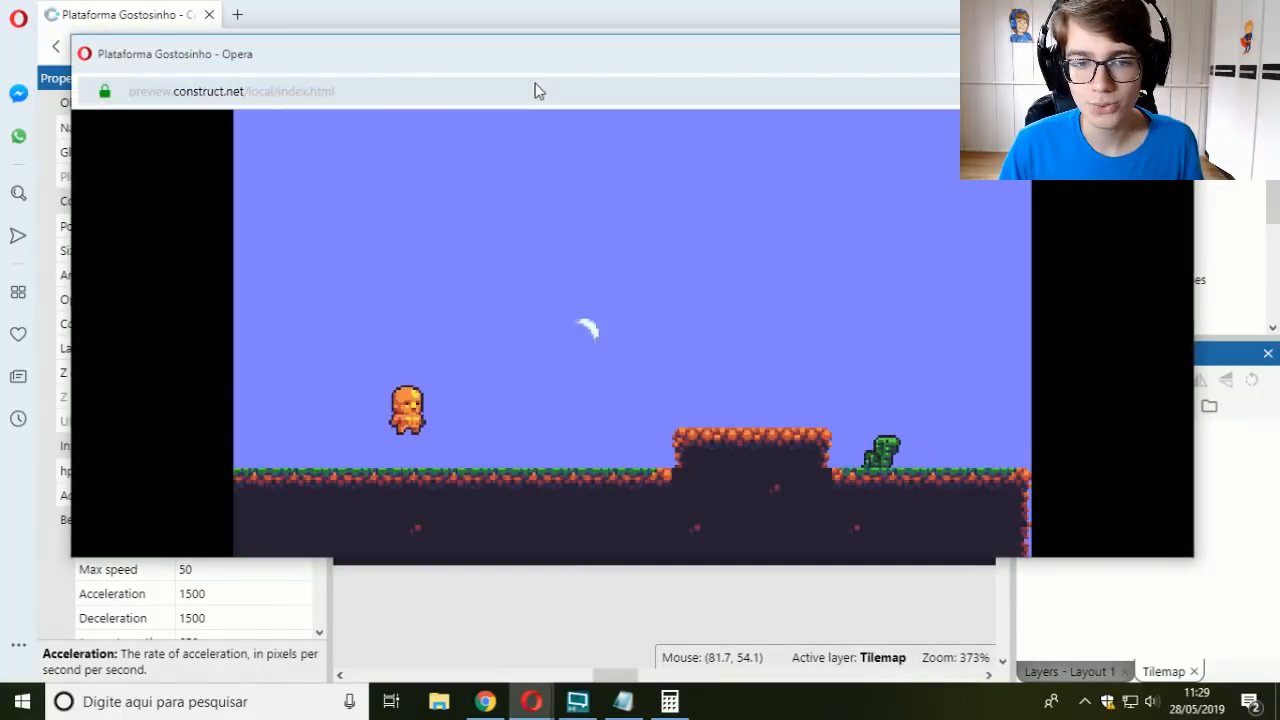
key("Right")
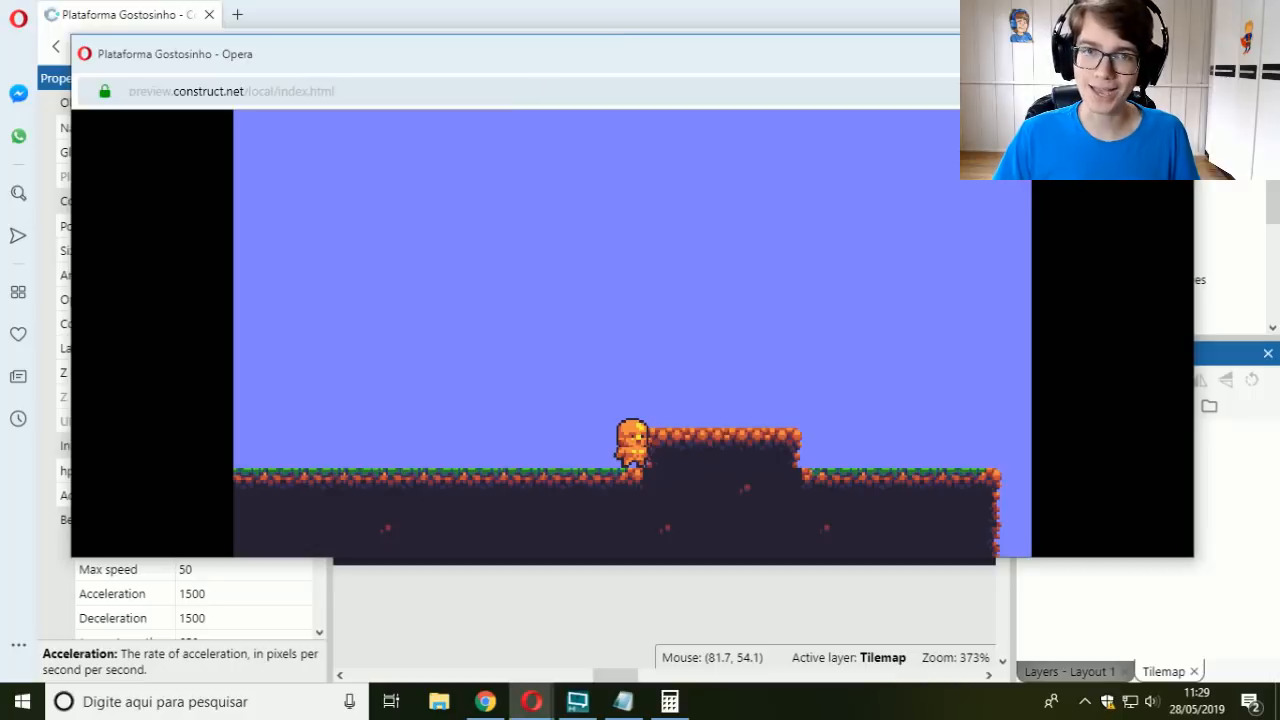
left_click(1170, 53)
Step: Add an event to Event sheet 1 with the Projetil condition On collision with Tilemap
left_click(655, 84)
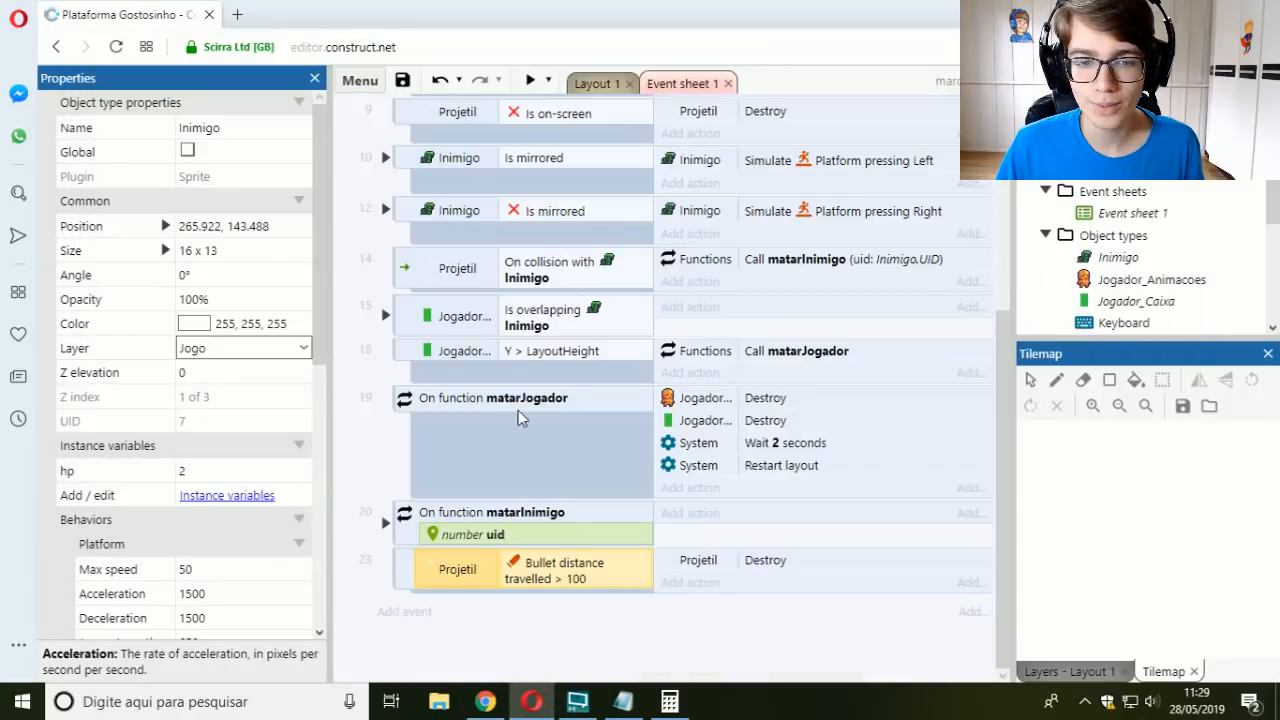
left_click(407, 621)
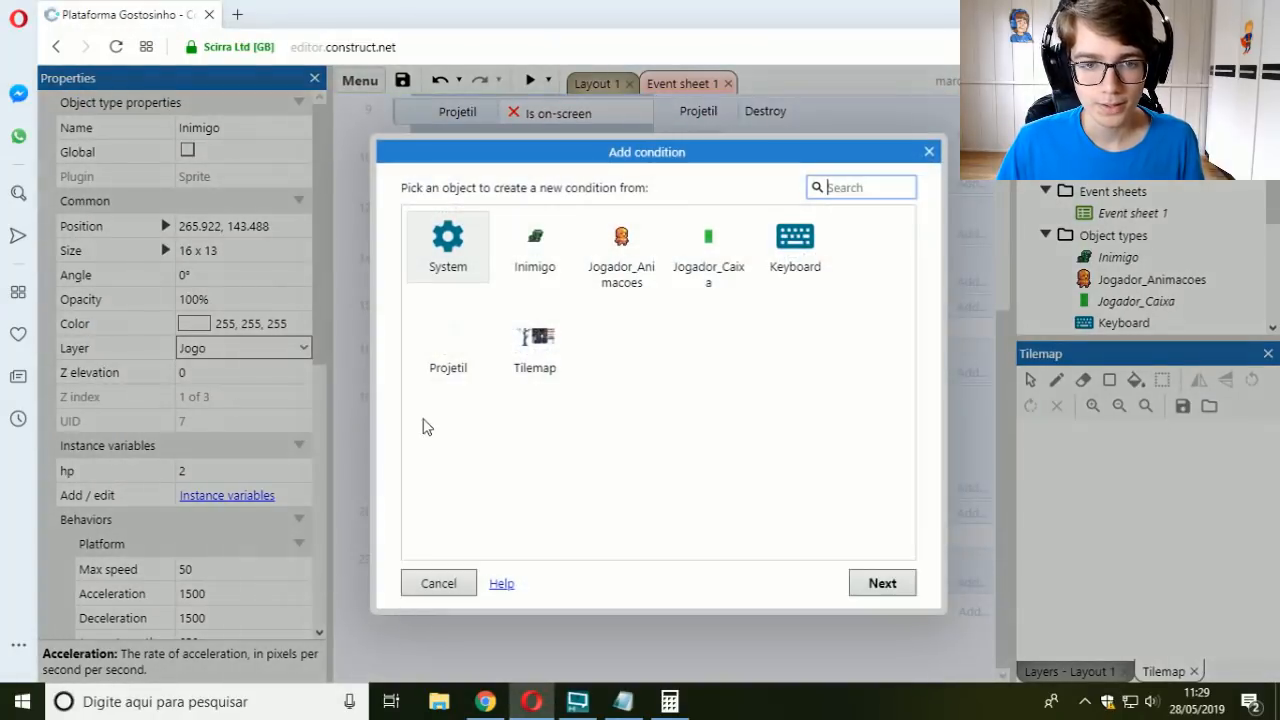
double_click(440, 362)
type("collisio")
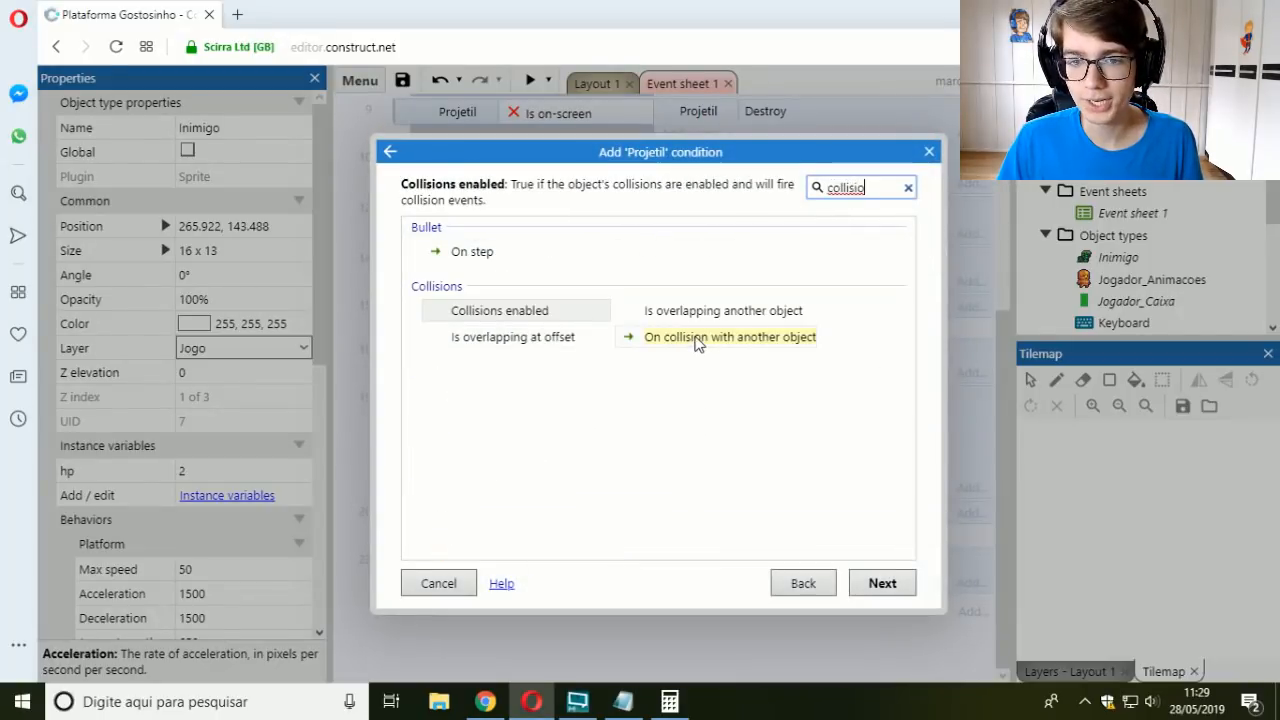
double_click(697, 340)
left_click(673, 312)
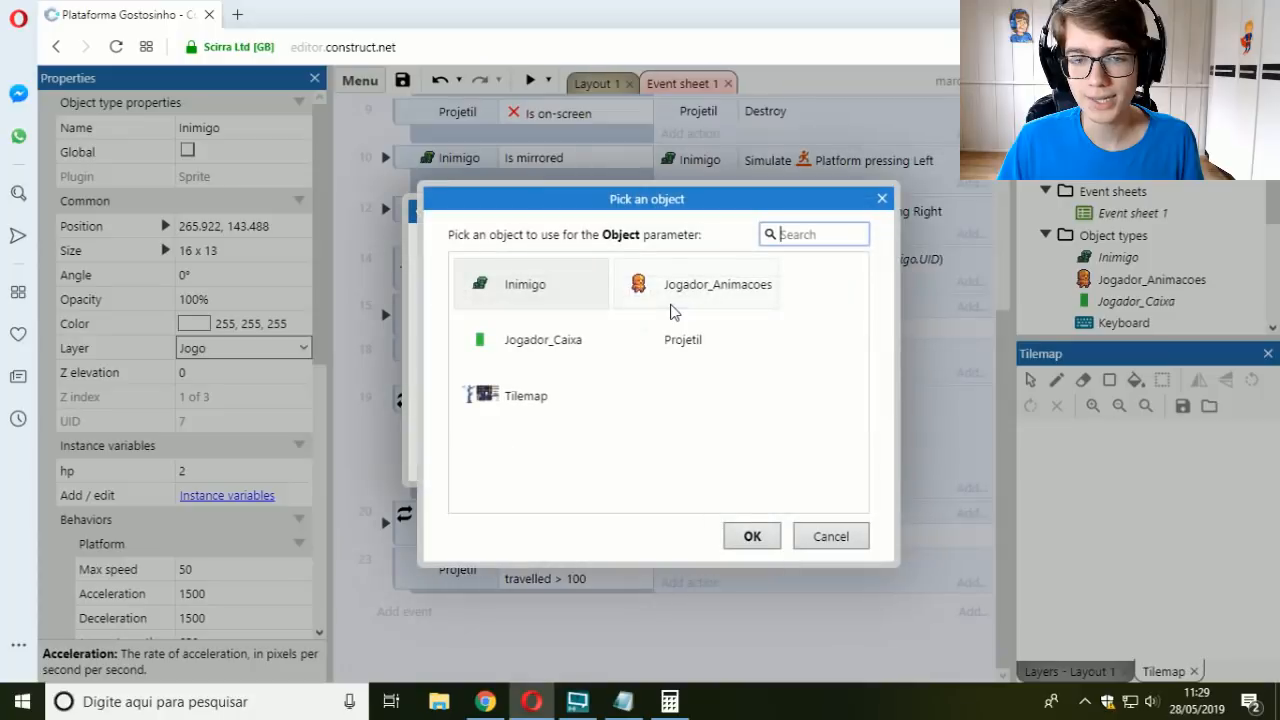
double_click(540, 397)
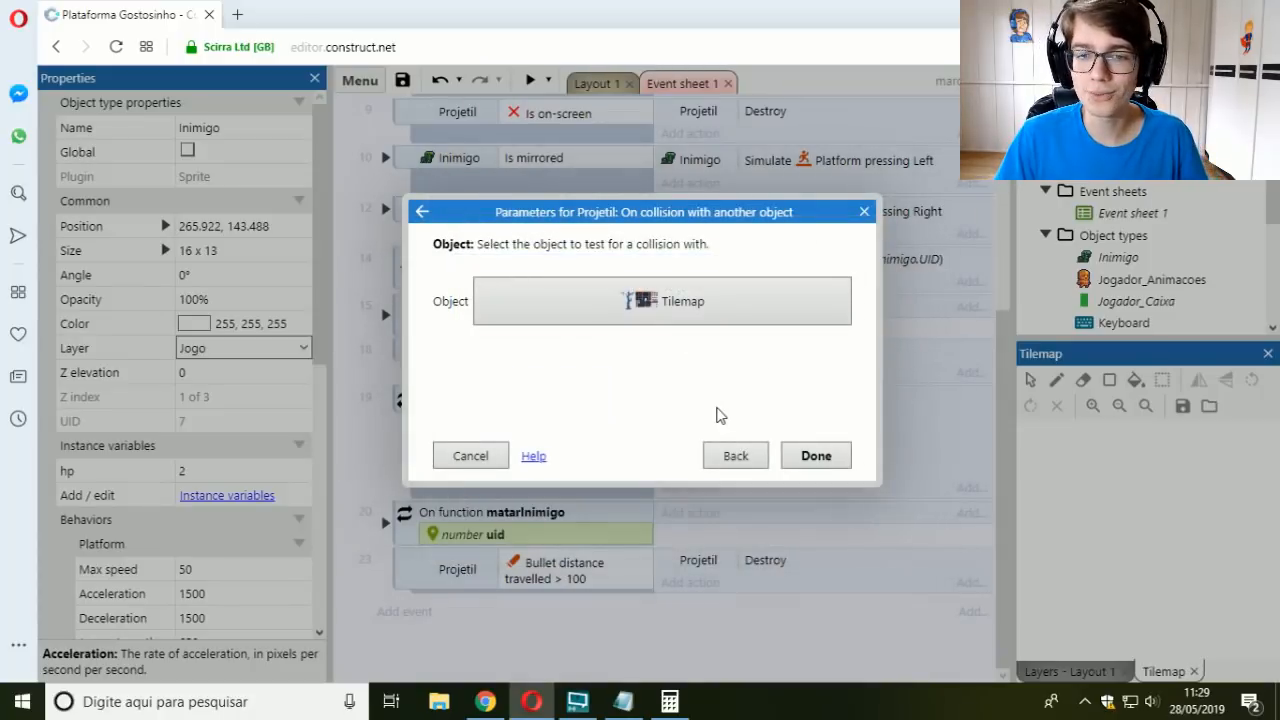
left_click(790, 455)
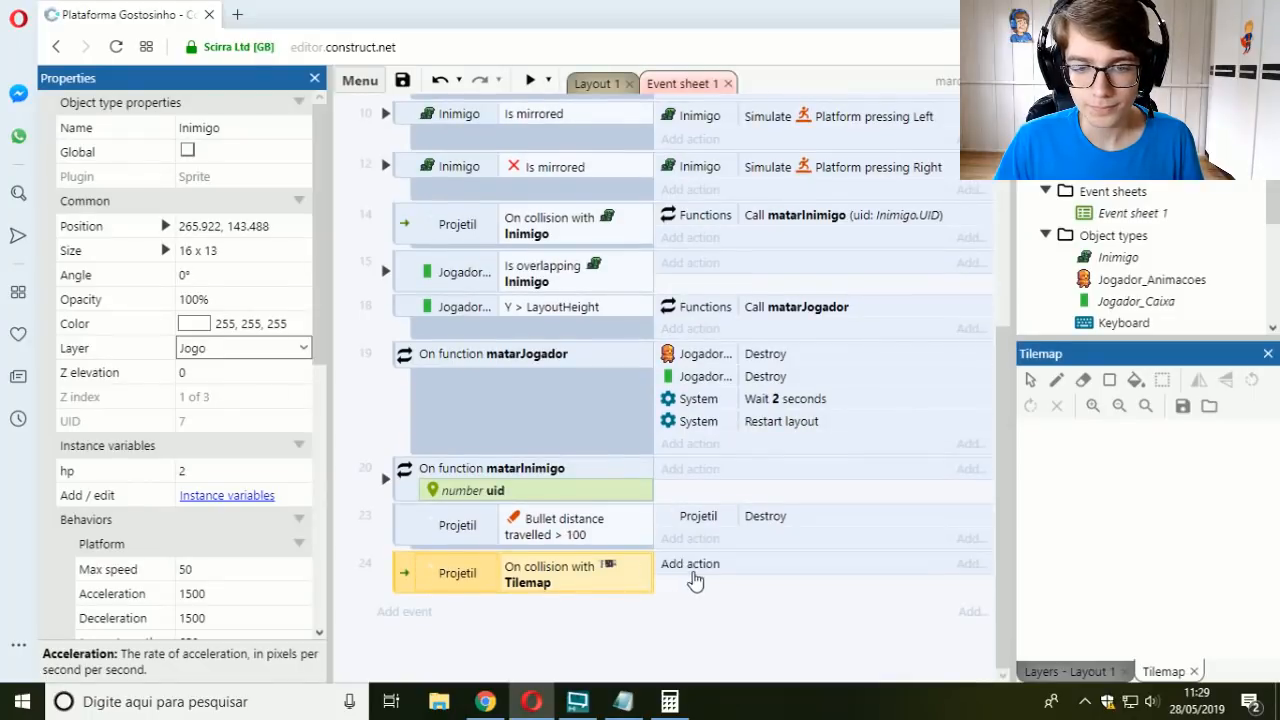
Step: Copy the Projetil Destroy action from the distance event into the Tilemap collision event and return to Layout 1
left_click(731, 517)
left_click_drag(720, 524, 737, 556, "ctrl")
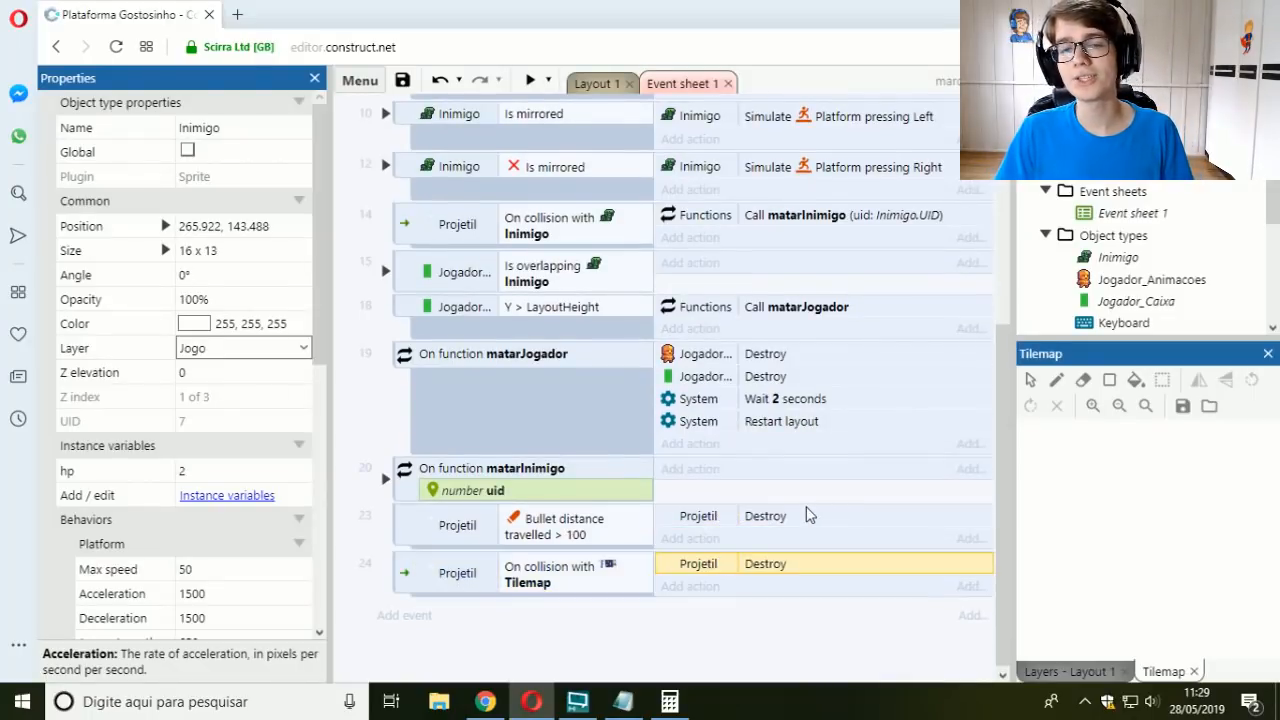
left_click(596, 83)
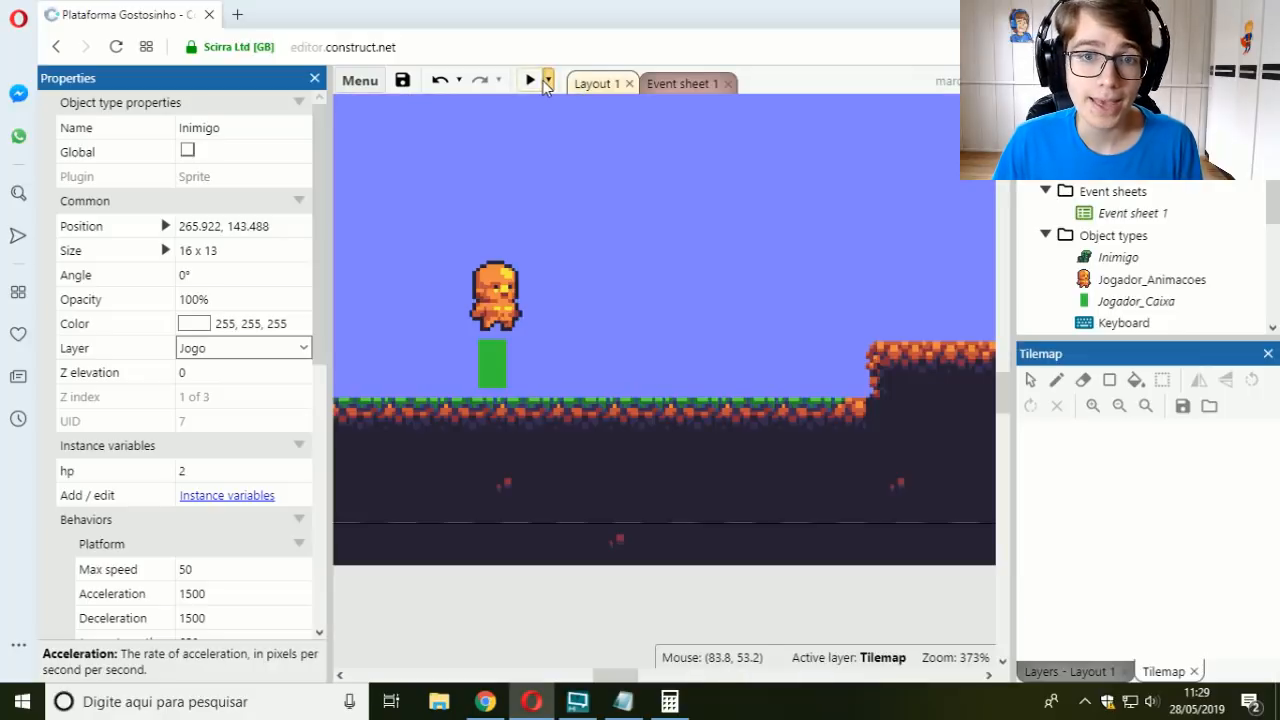
Step: Preview Layout 1 and run the player toward the raised block, jumping up onto it
left_click(548, 80)
left_click(590, 107)
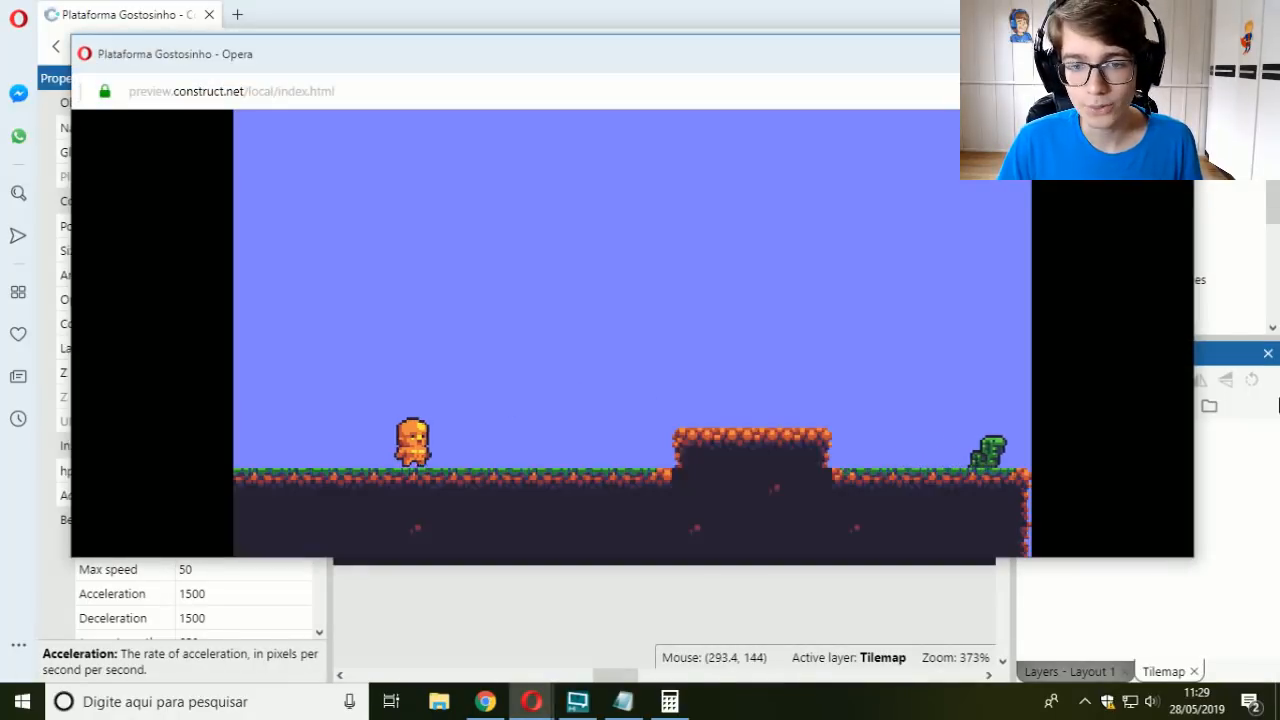
key("Right")
key("Right")
key("Up")
Step: Test firing projectiles at the enemy beyond the raised block and at the enemy across the gap
key("Right")
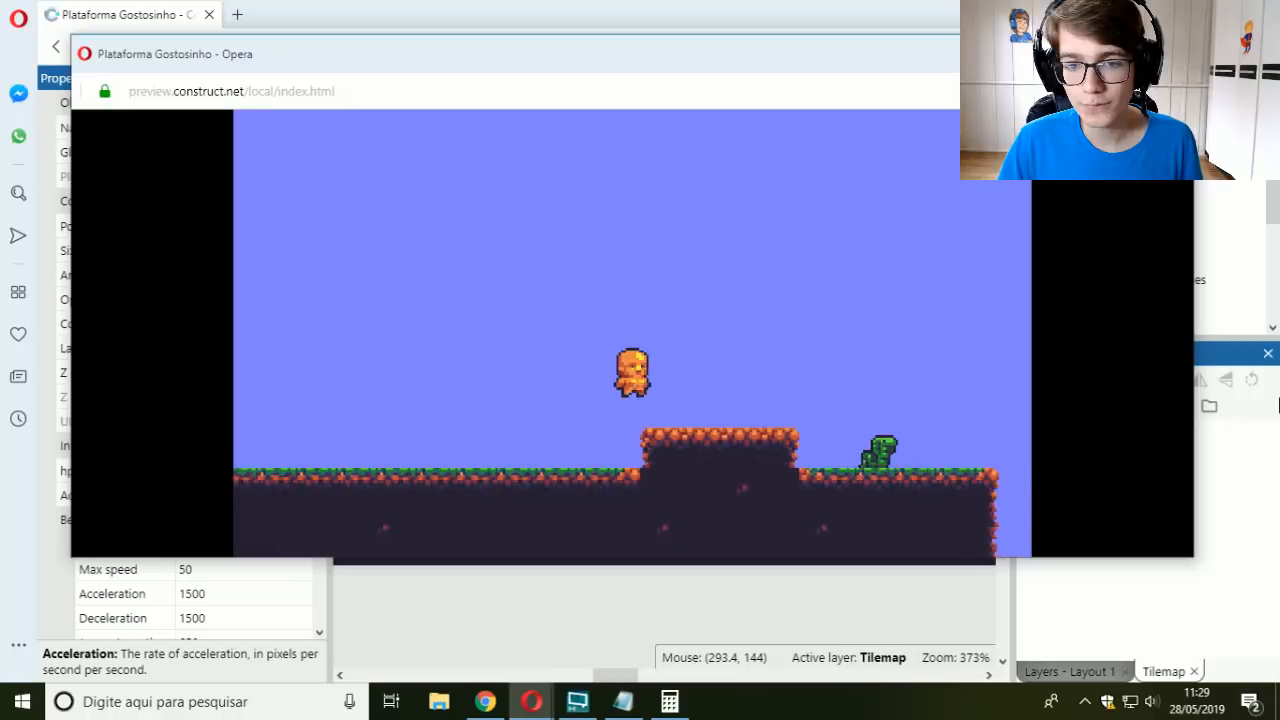
key("Left")
key("space")
key("Right")
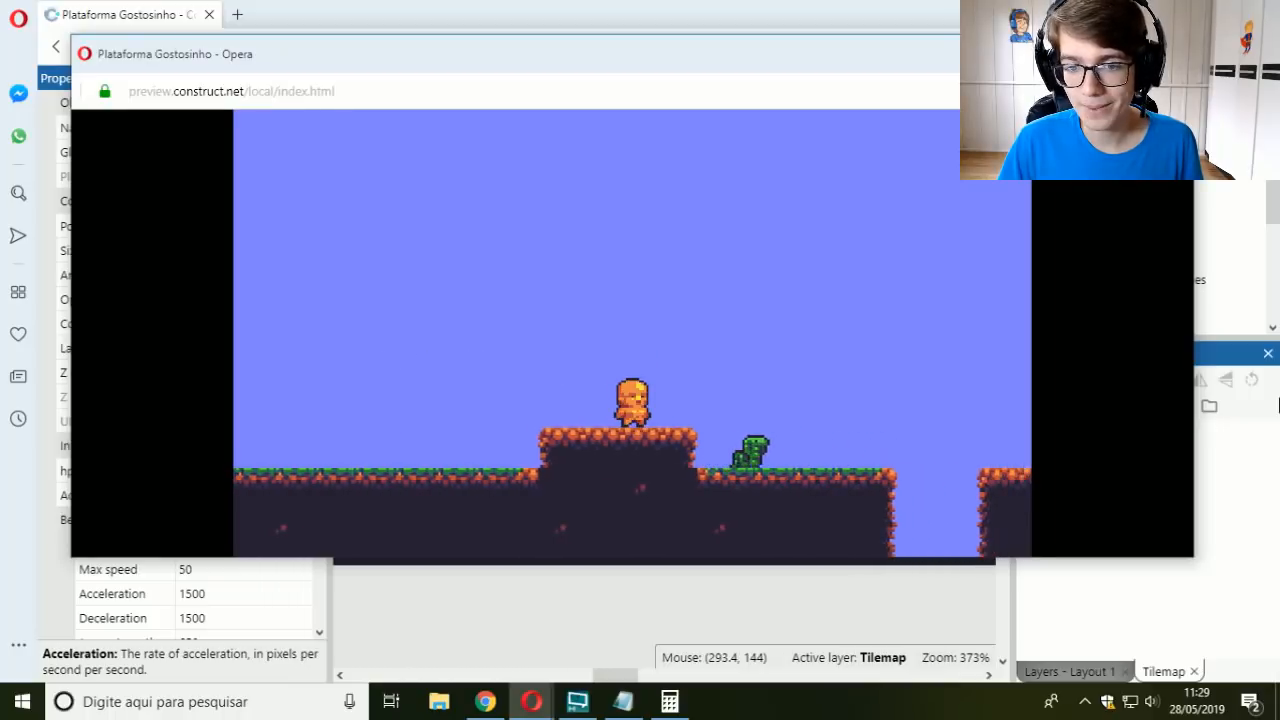
key("space")
key("Right")
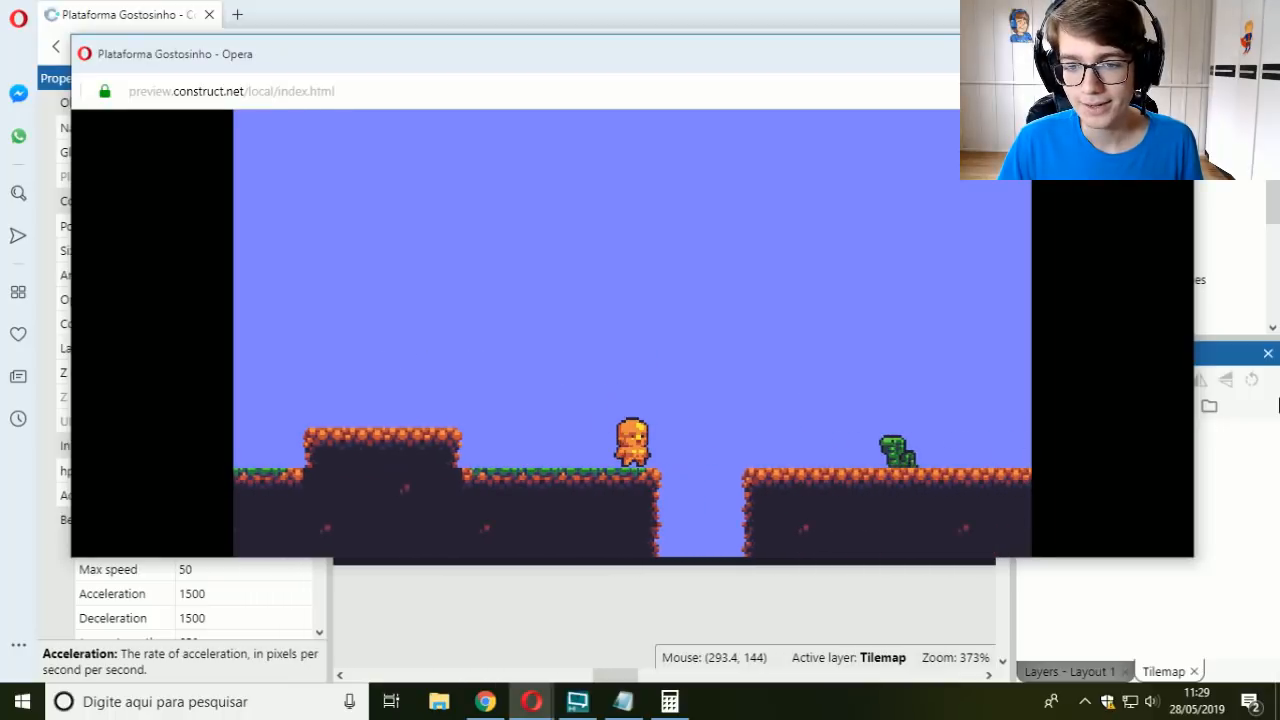
key("space")
key("Right")
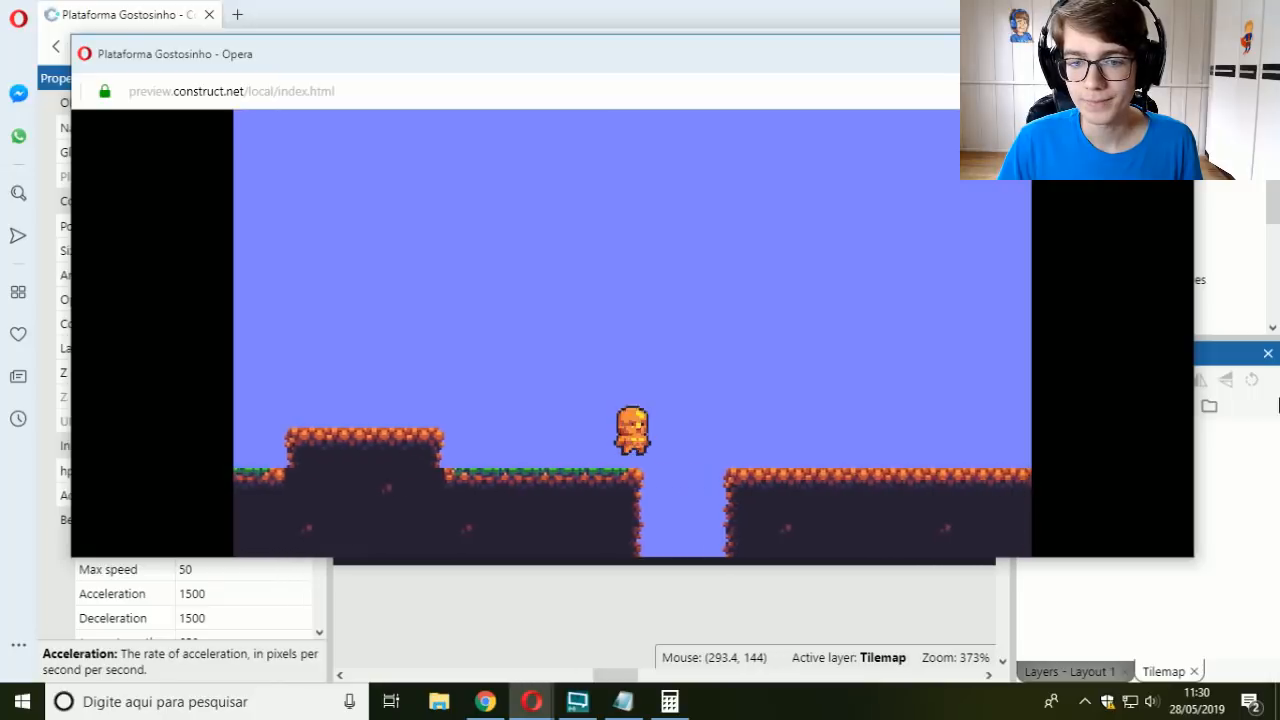
Step: Test the player's jumps by the gap and cross over to the next platform
key("Up")
key("Left")
key("Up")
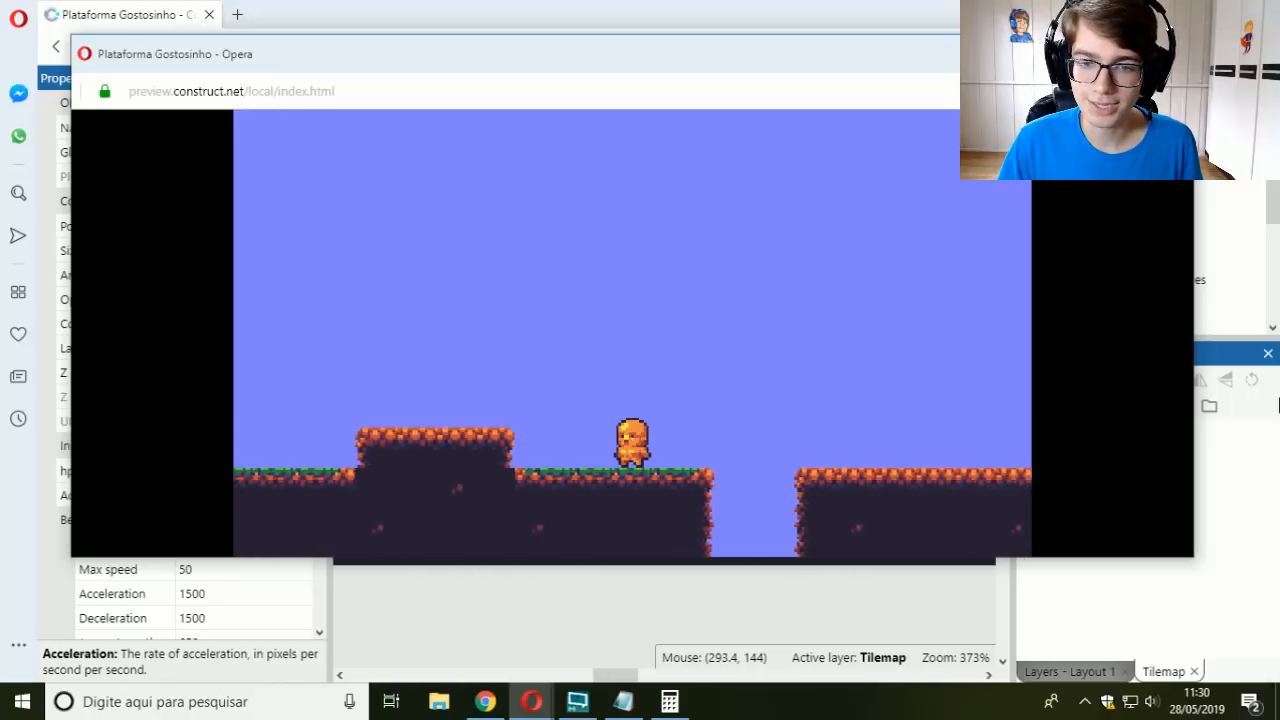
key("Right")
key("Up")
key("Right")
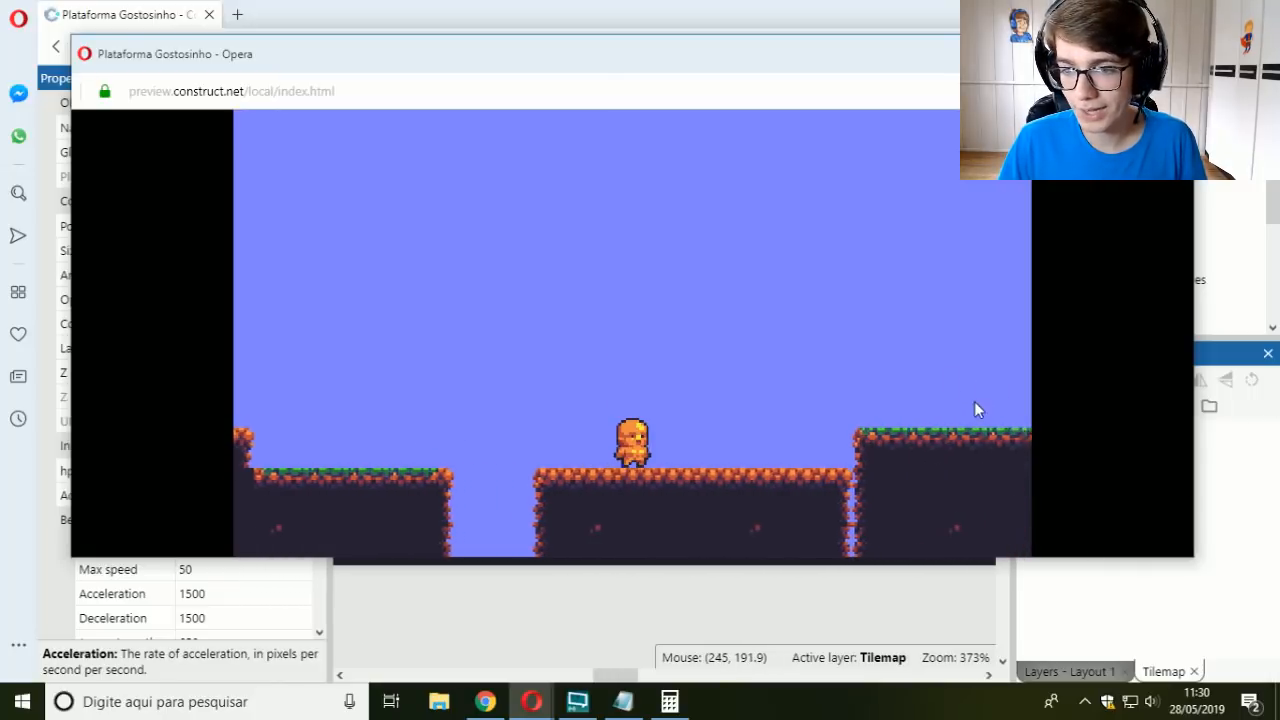
Step: Bring the player back across the gap onto the raised block and close the preview
key("Left")
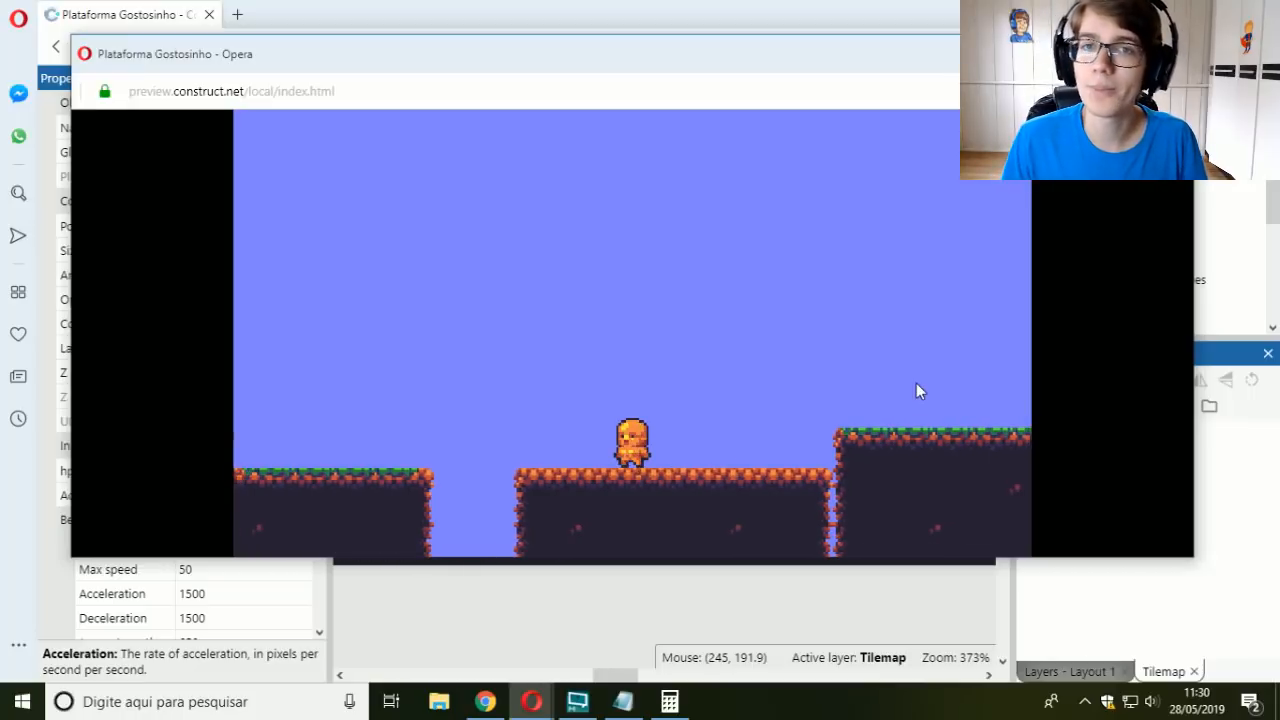
key("Left")
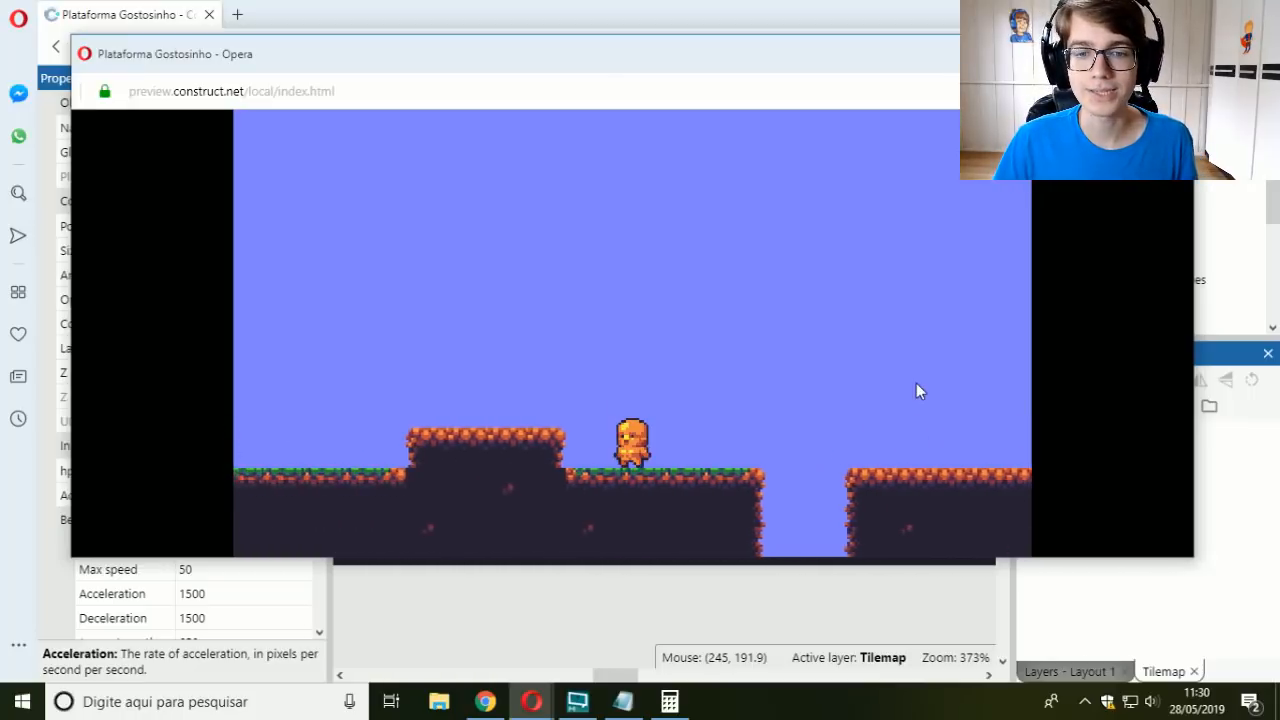
key("Up")
key("Up")
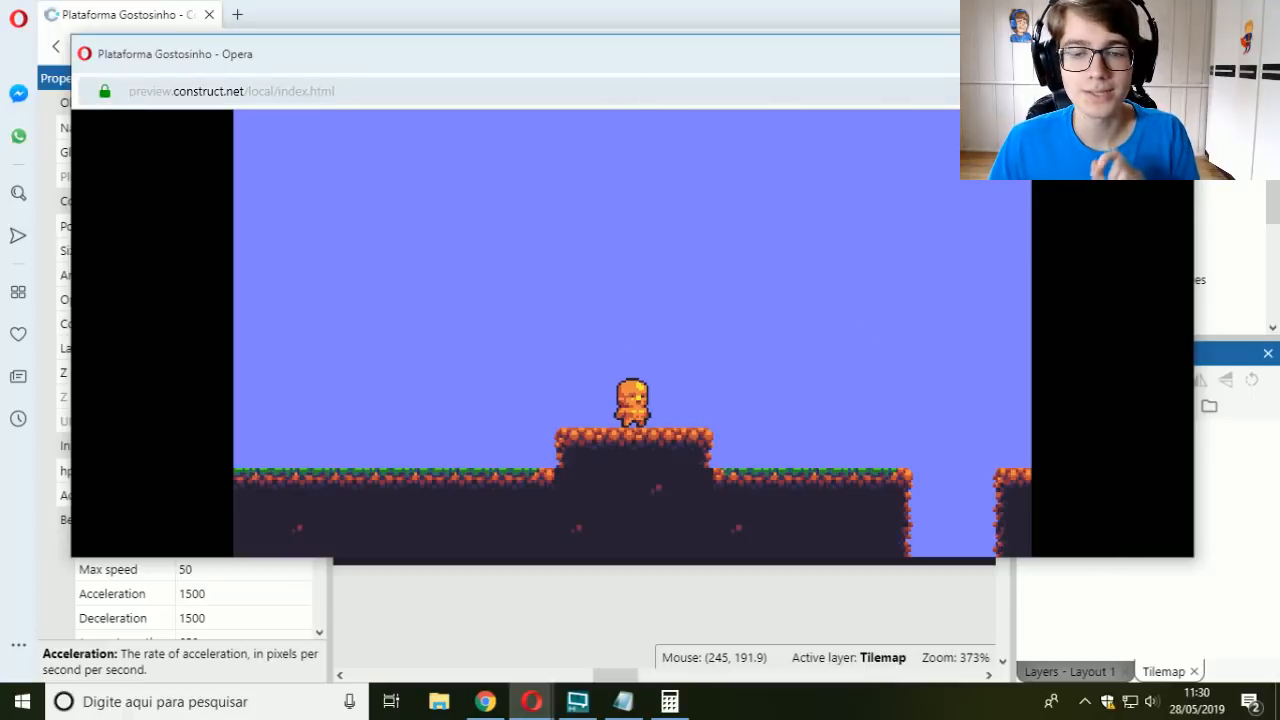
left_click(1171, 54)
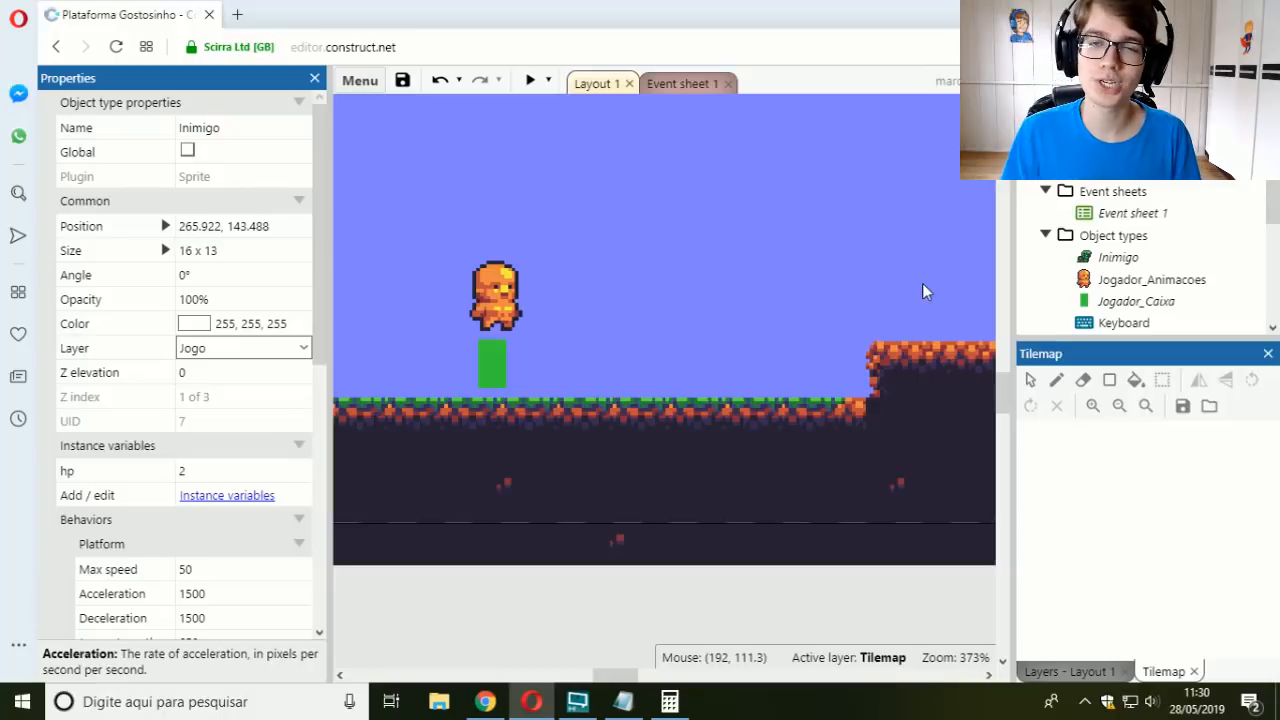
Step: Start a new preview and jump the player onto the raised block, firing a projectile on the way
left_click(530, 80)
key("Right")
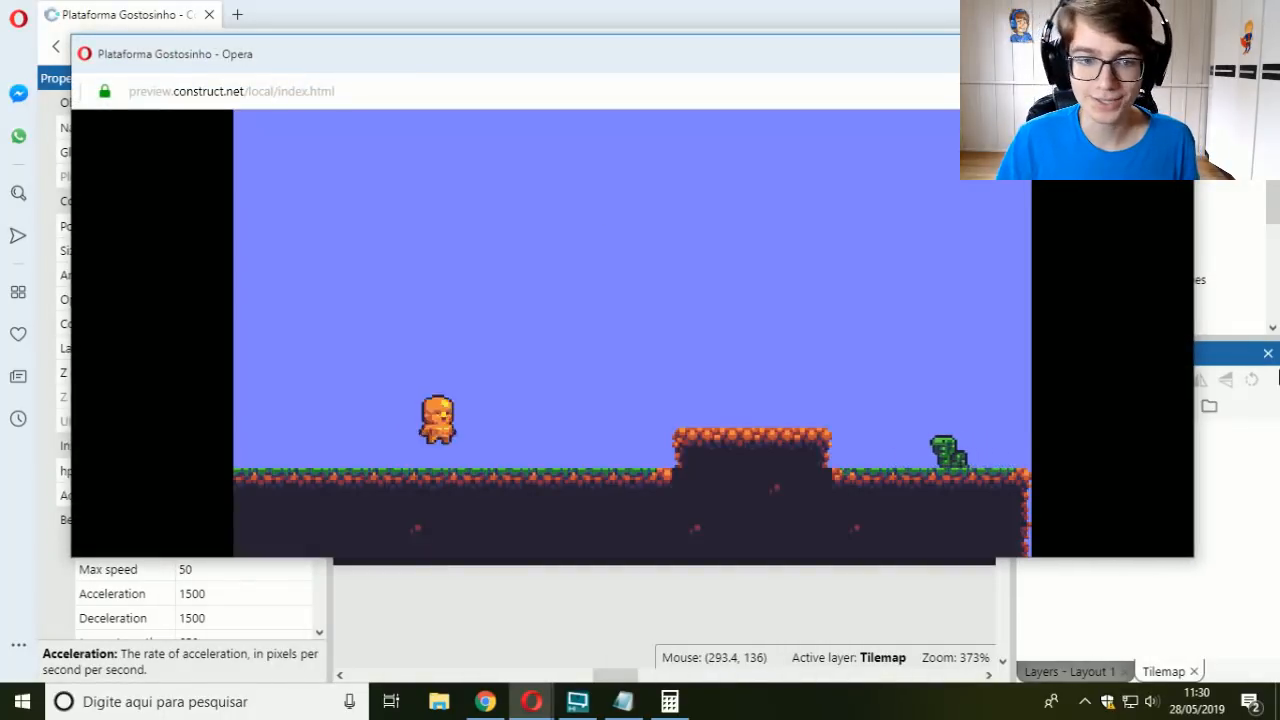
key("Up")
key("Right")
key("Up")
key("space")
key("Up")
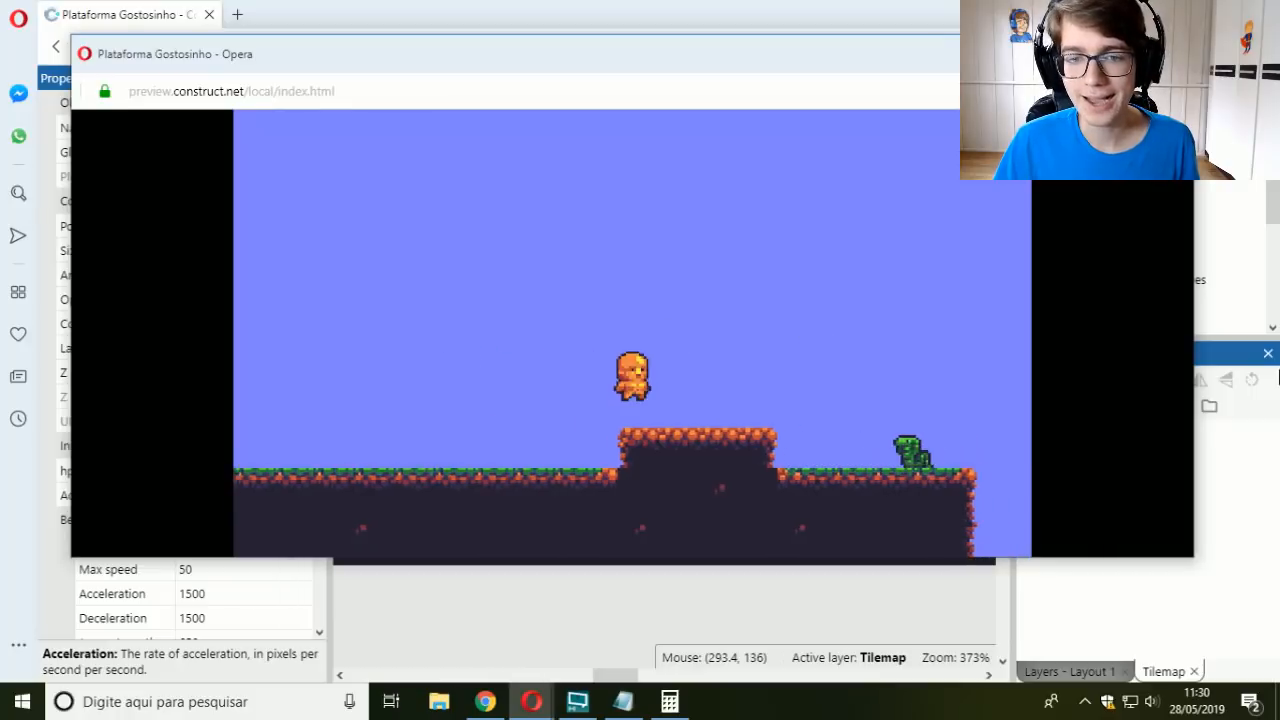
Step: Fire at the enemy beyond the raised block and jump the player back and forth around the block
key("Left")
key("space")
key("Right")
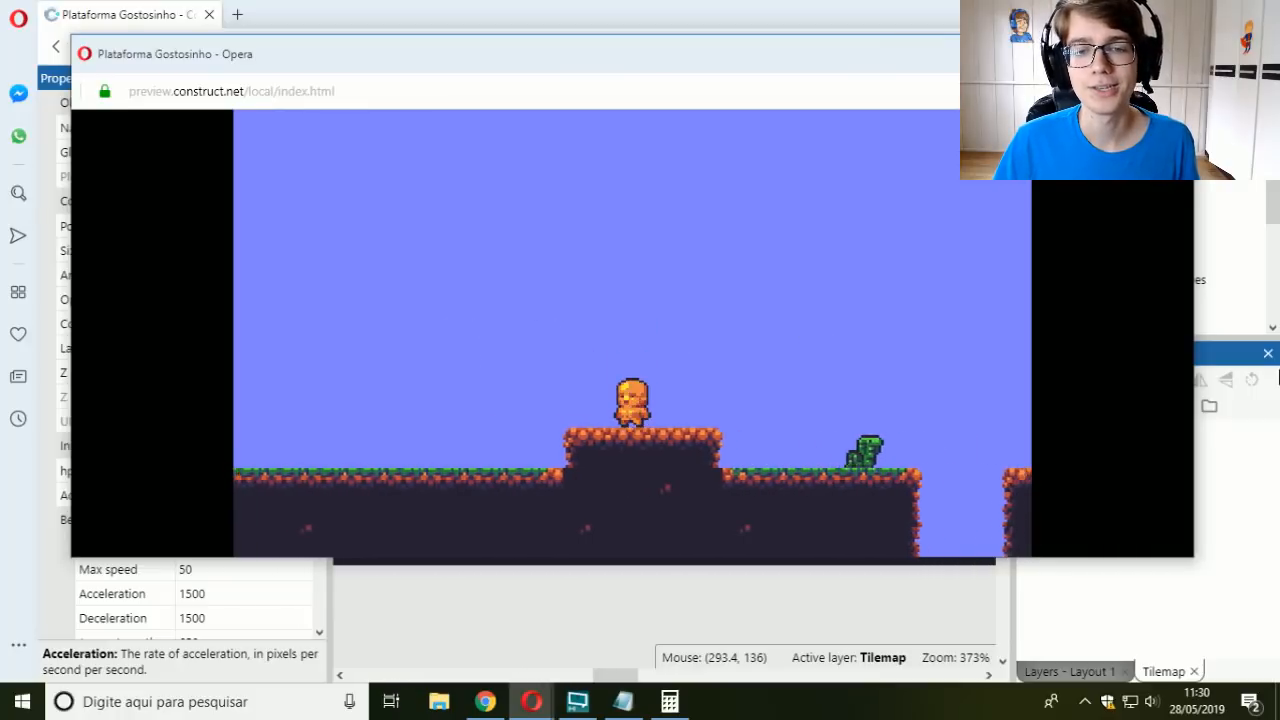
key("Left")
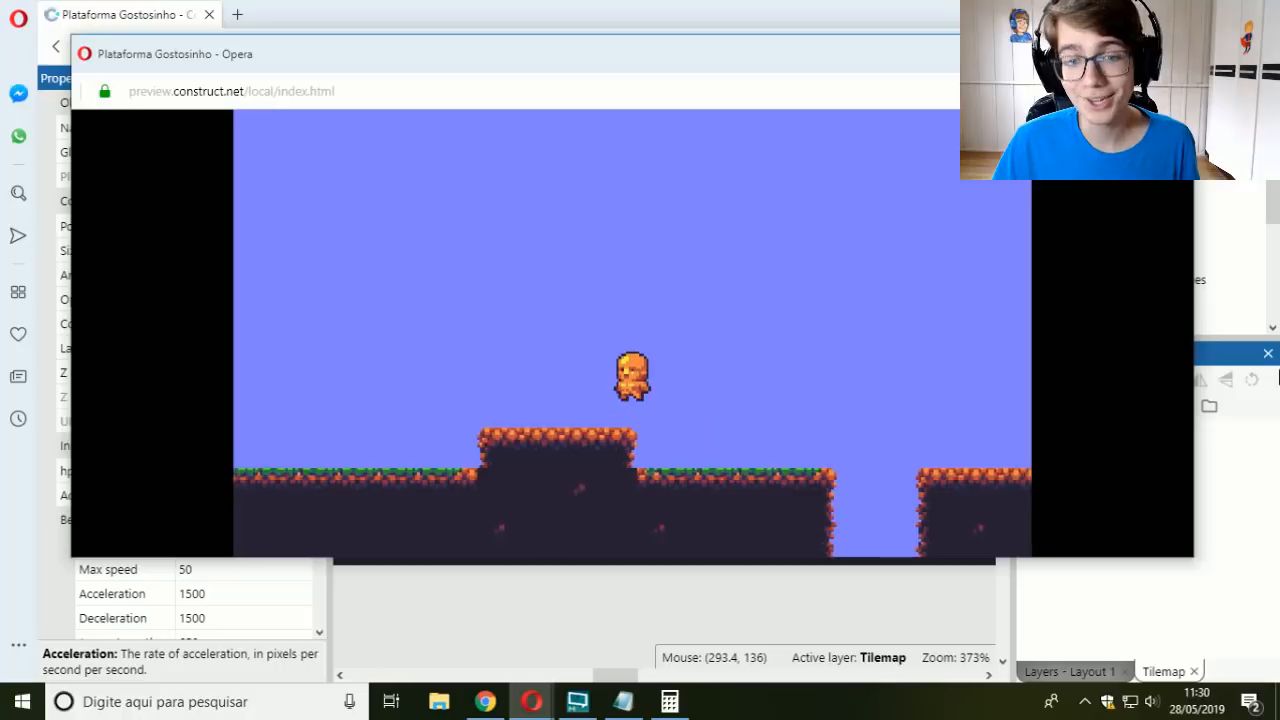
key("Right")
key("Up")
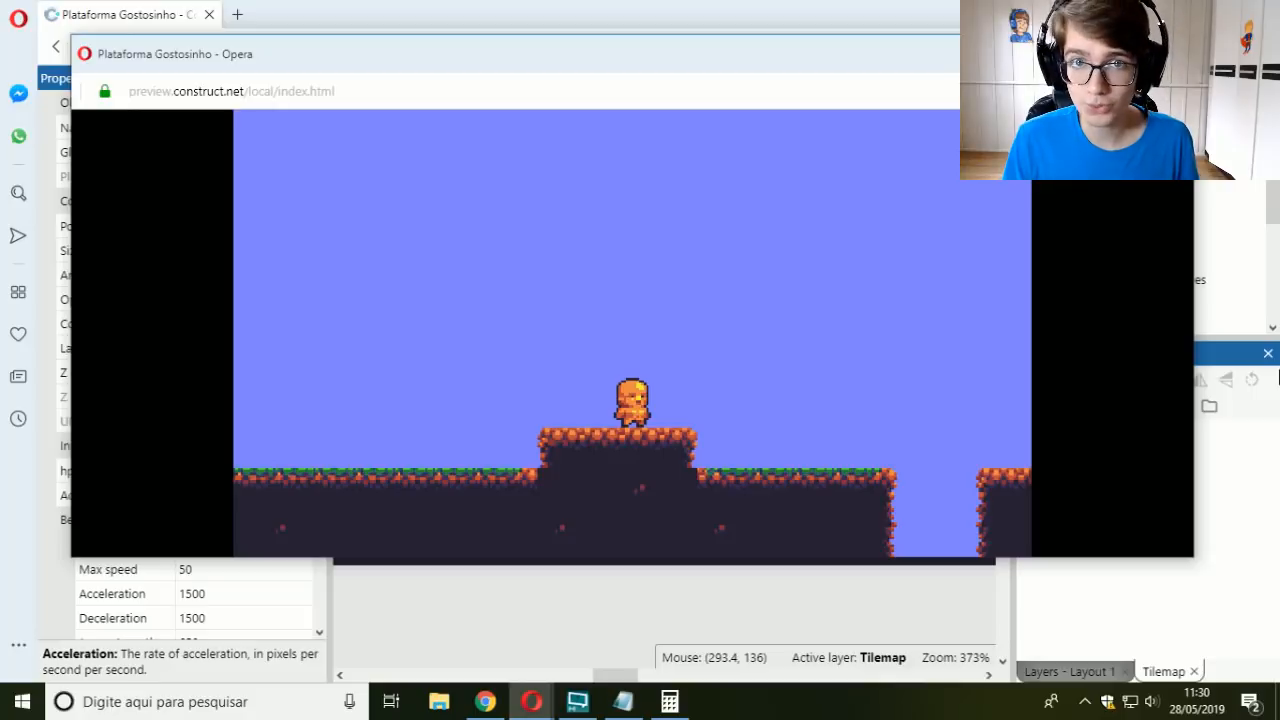
key("Right")
key("Left")
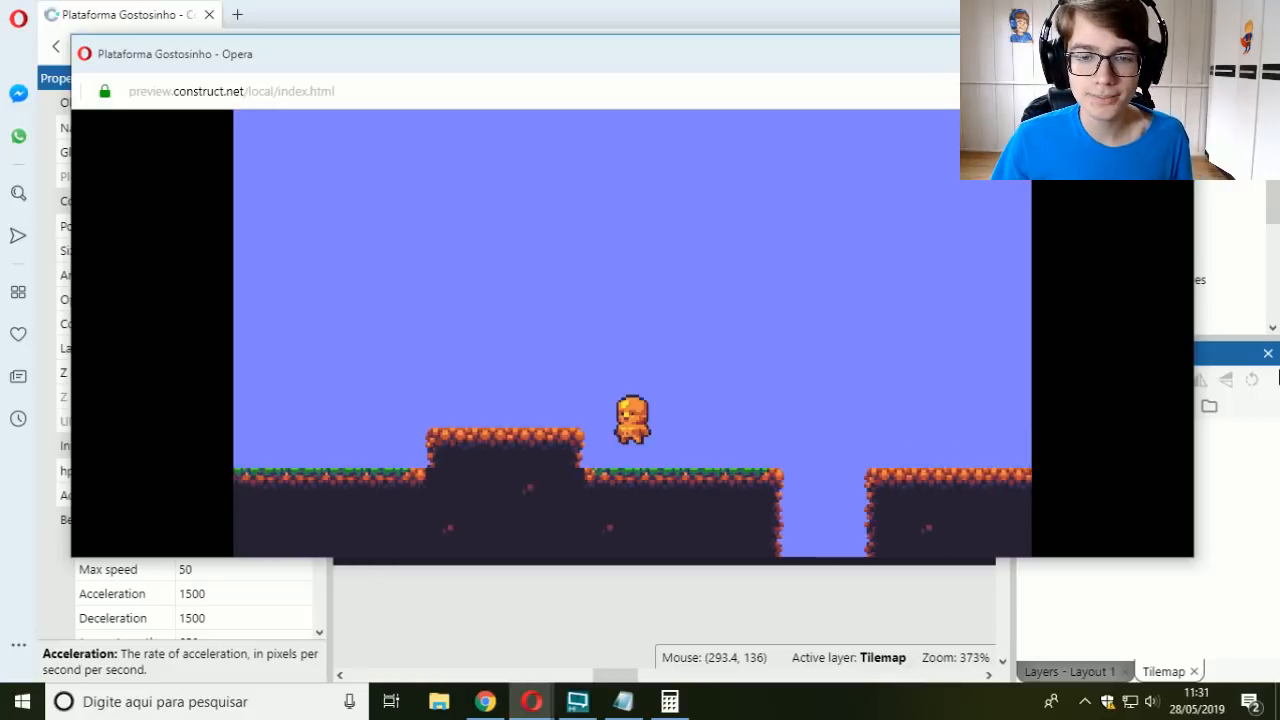
key("Up")
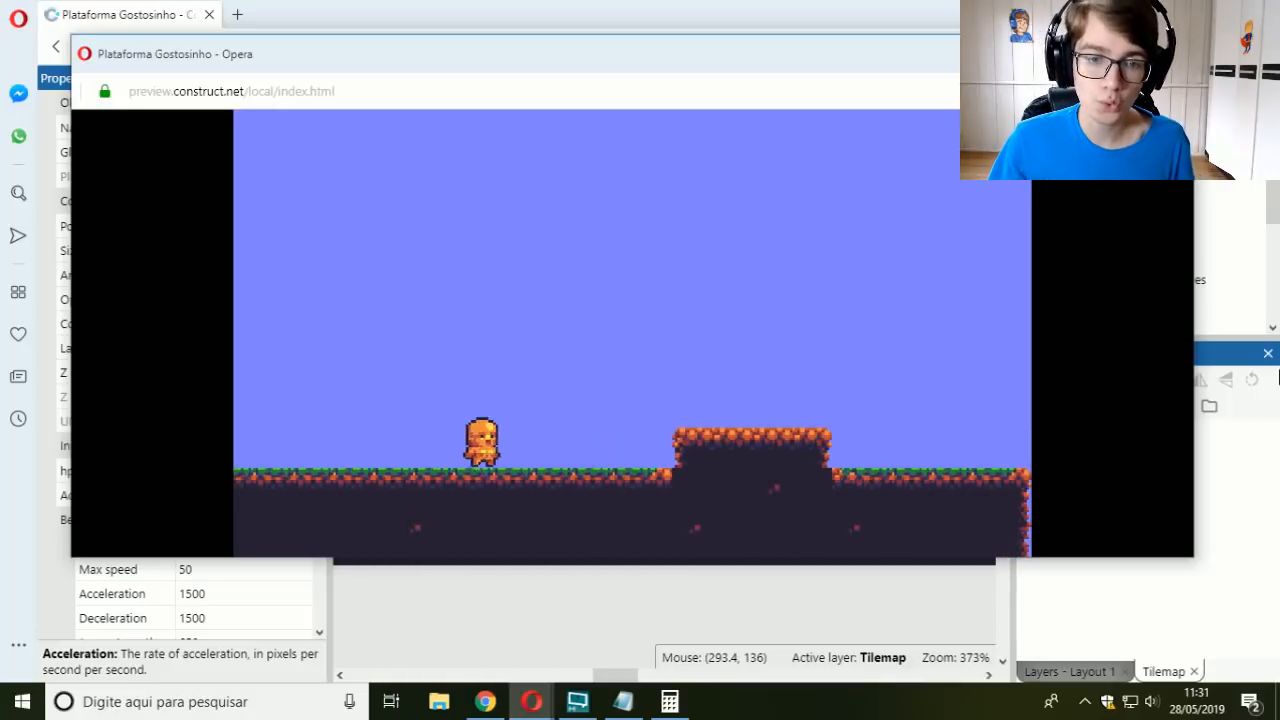
Step: Test jumps in both directions on the starting ground, then climb the raised block and fire a projectile forward
key("Right")
key("Up")
key("Left")
key("Up")
key("Up")
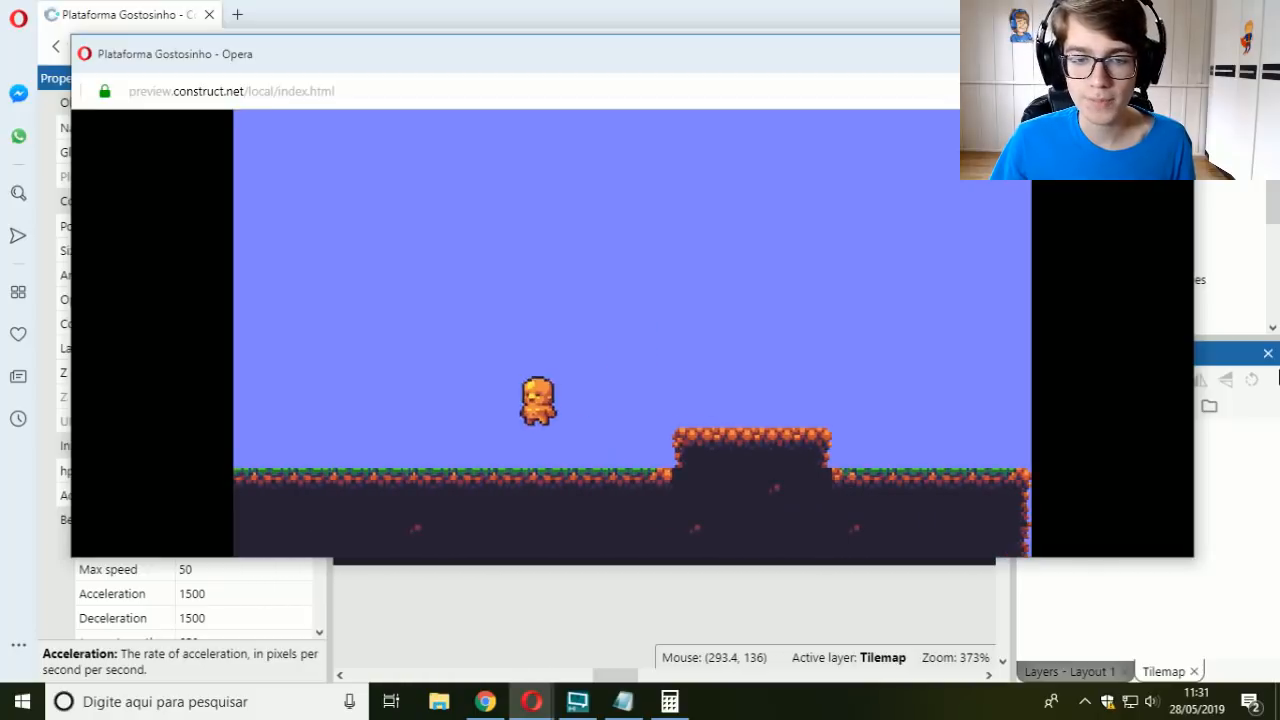
key("Right")
key("Up")
key("Right")
Step: Fire a projectile back toward the level's start while jumping, and bring the player down from the raised block
key("Up")
key("space")
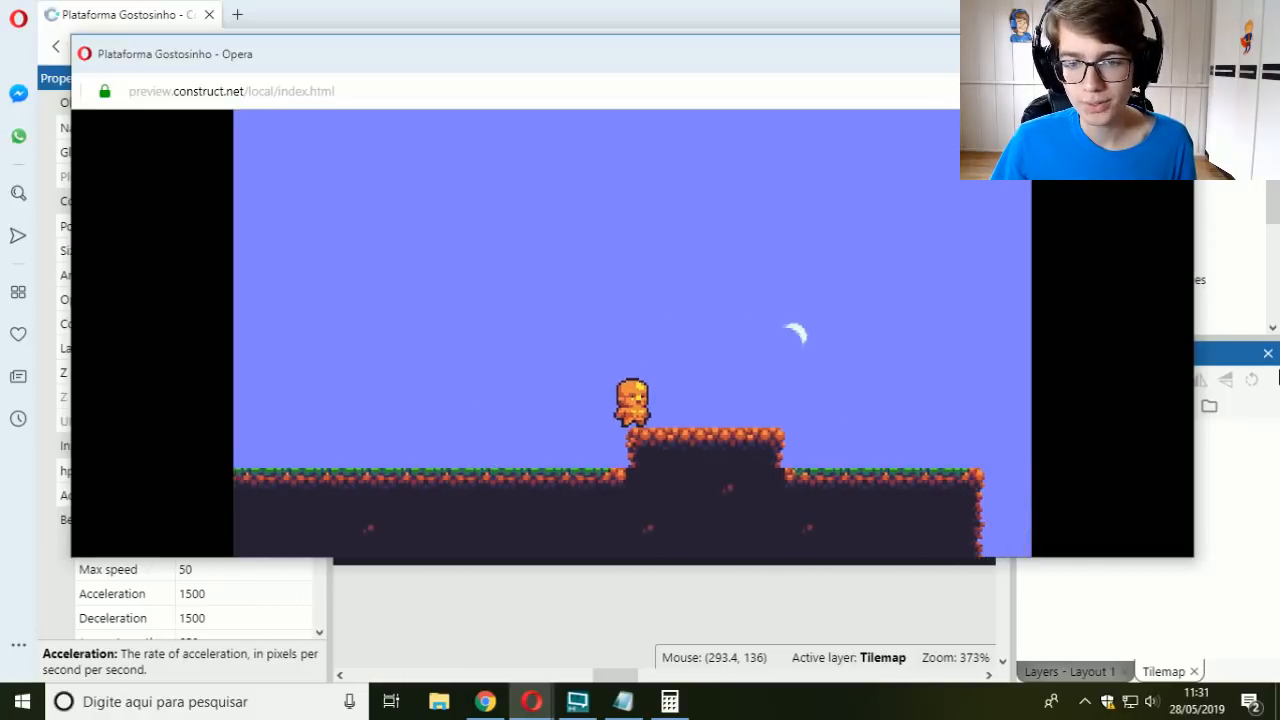
key("Up")
key("Left")
key("space")
key("Up")
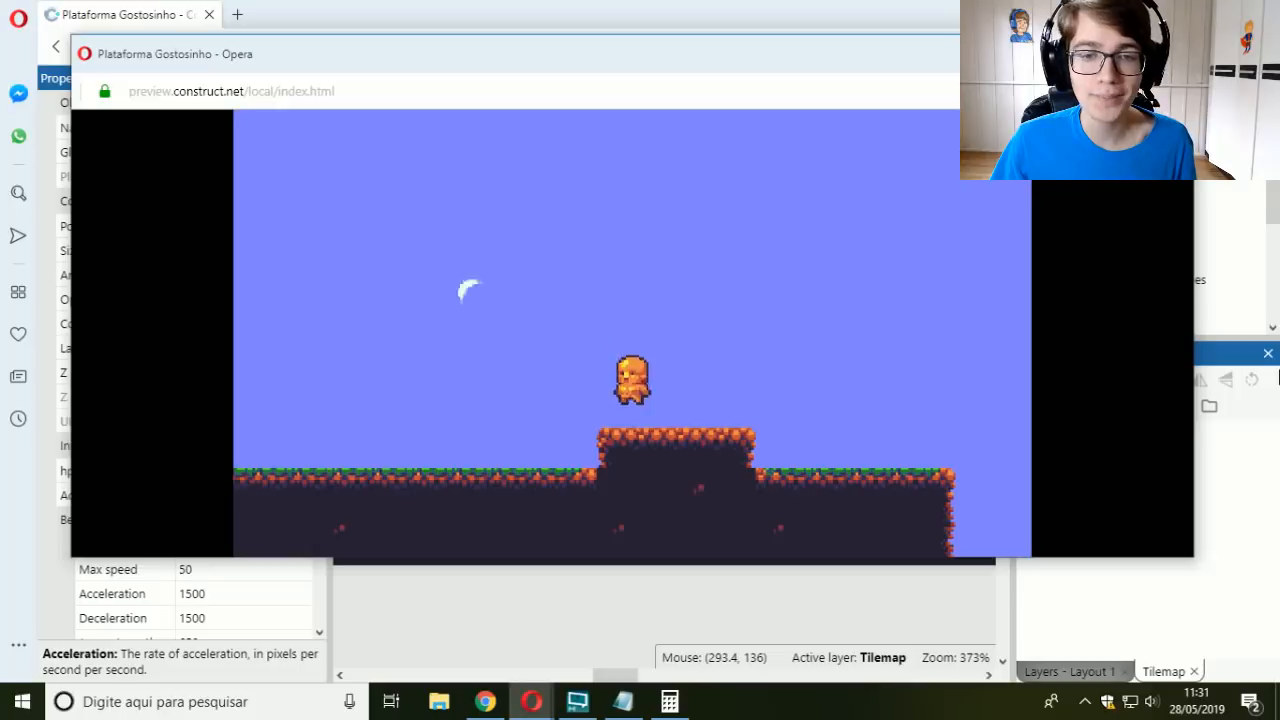
key("Left")
Step: Jump the player back and forth on the starting ground and return it to the top of the raised block
key("Up")
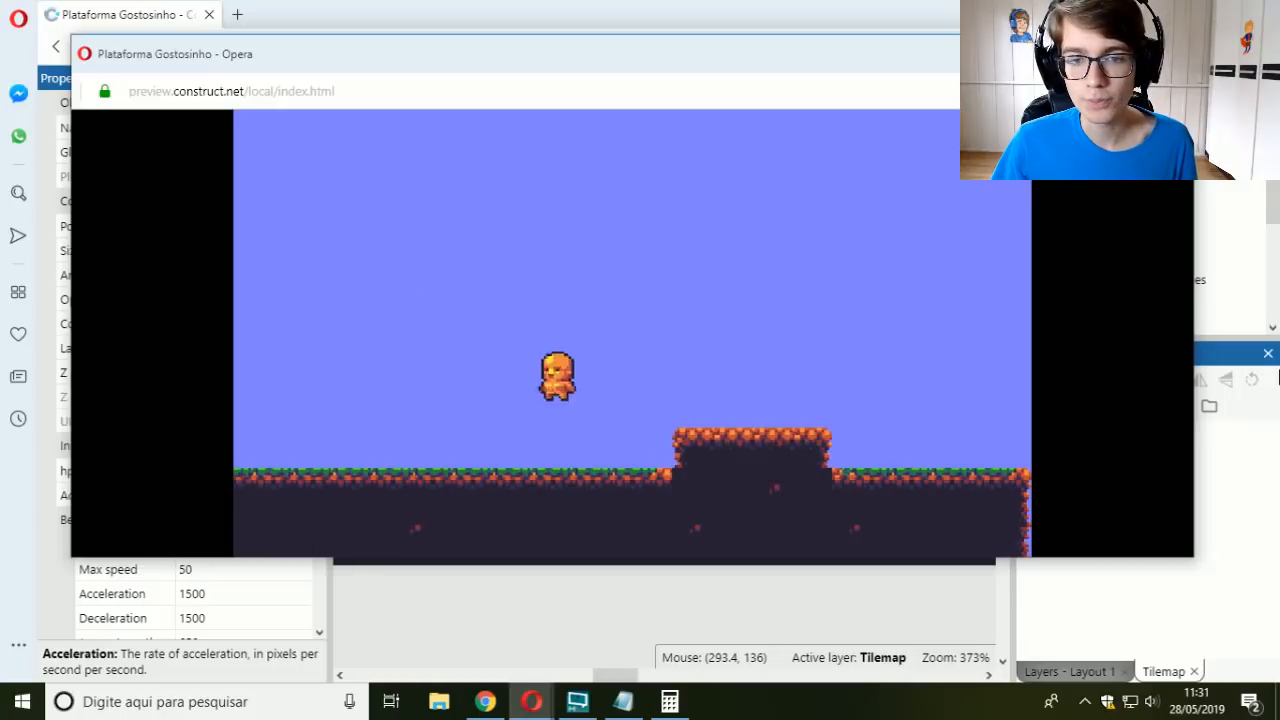
key("Right")
key("Left")
key("Up")
key("Right")
key("Up")
key("Right")
key("Right")
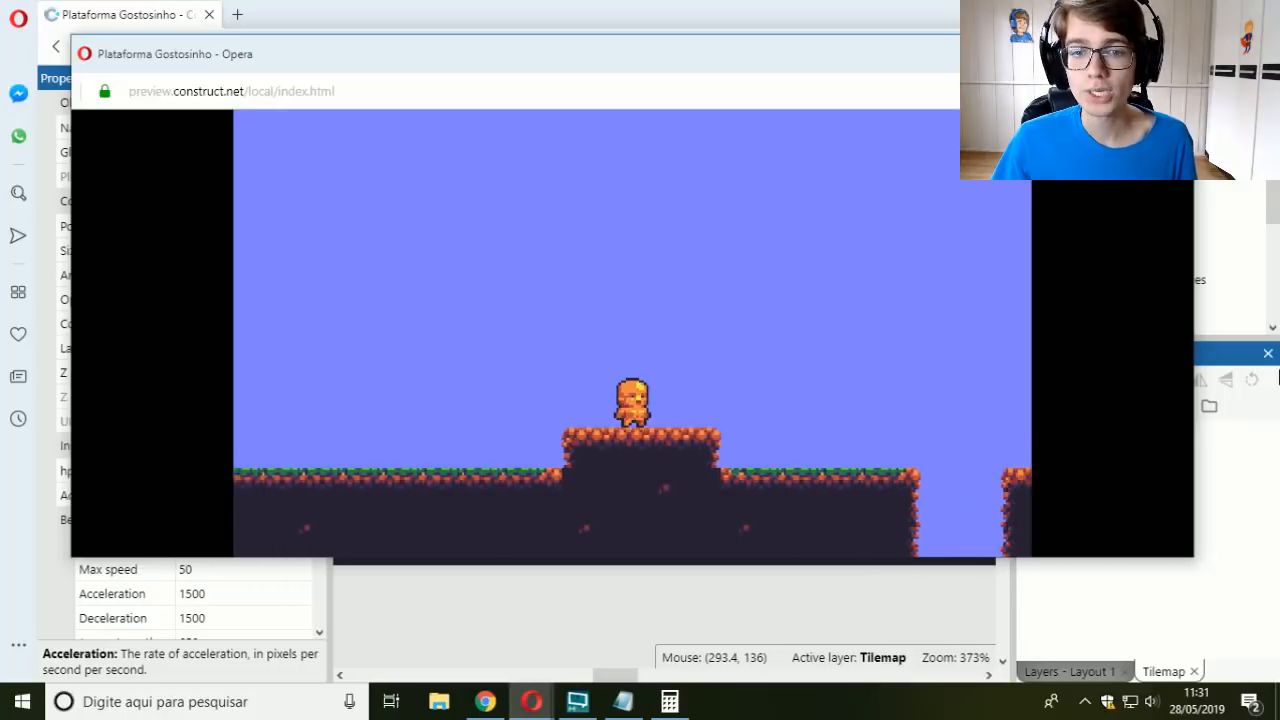